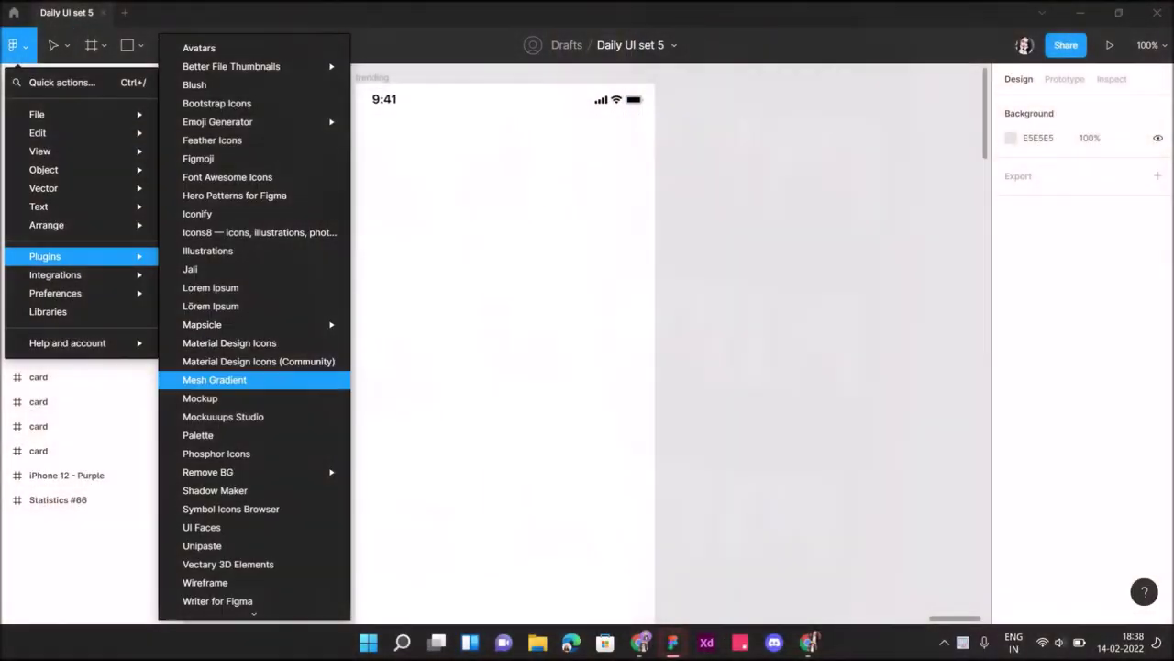
Add Phosphor arrow-left, bag and heart icons to the canvas beside the trending frame.
key(Escape)
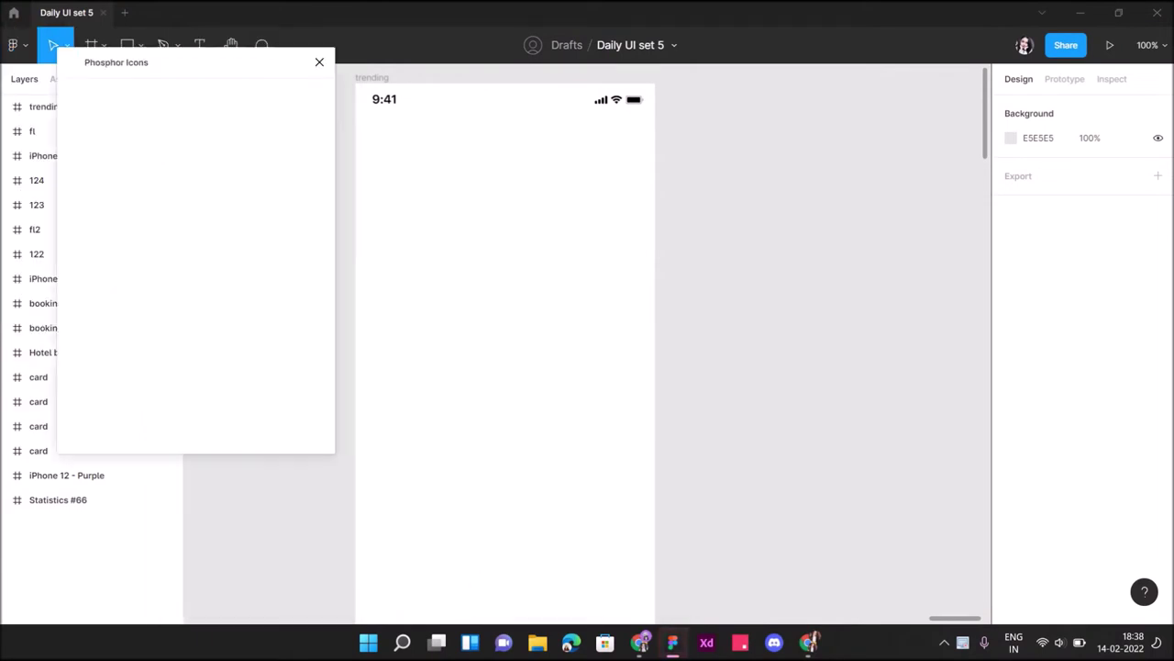
drag(153, 324, 236, 484)
click(248, 98)
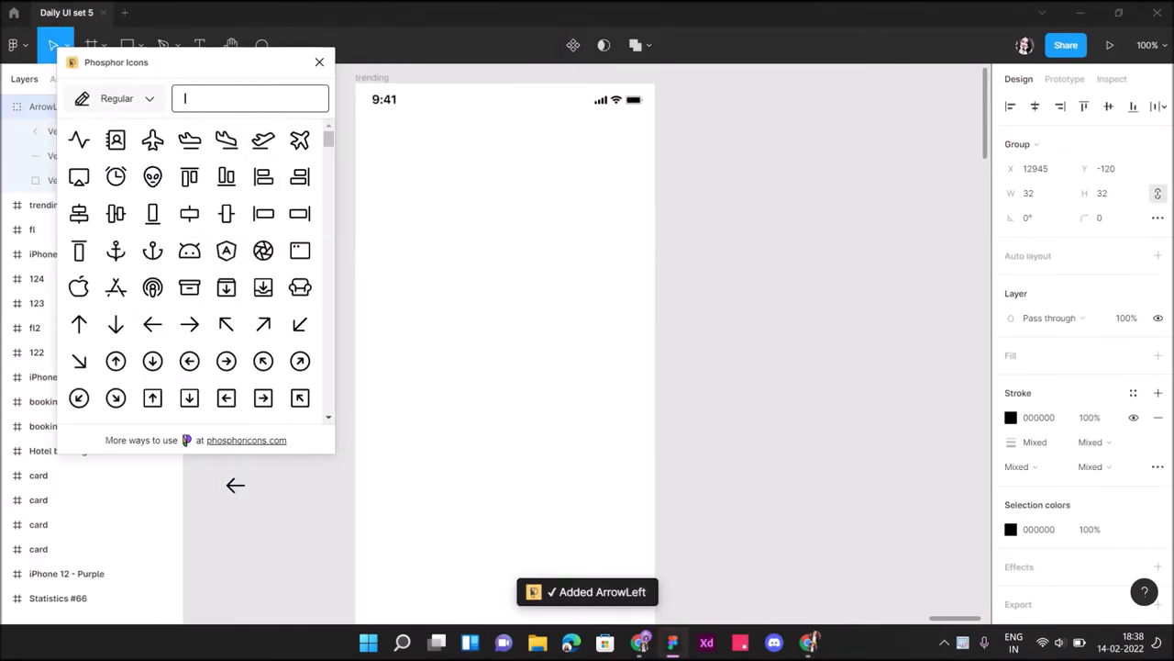
text(bag)
drag(189, 139, 229, 301)
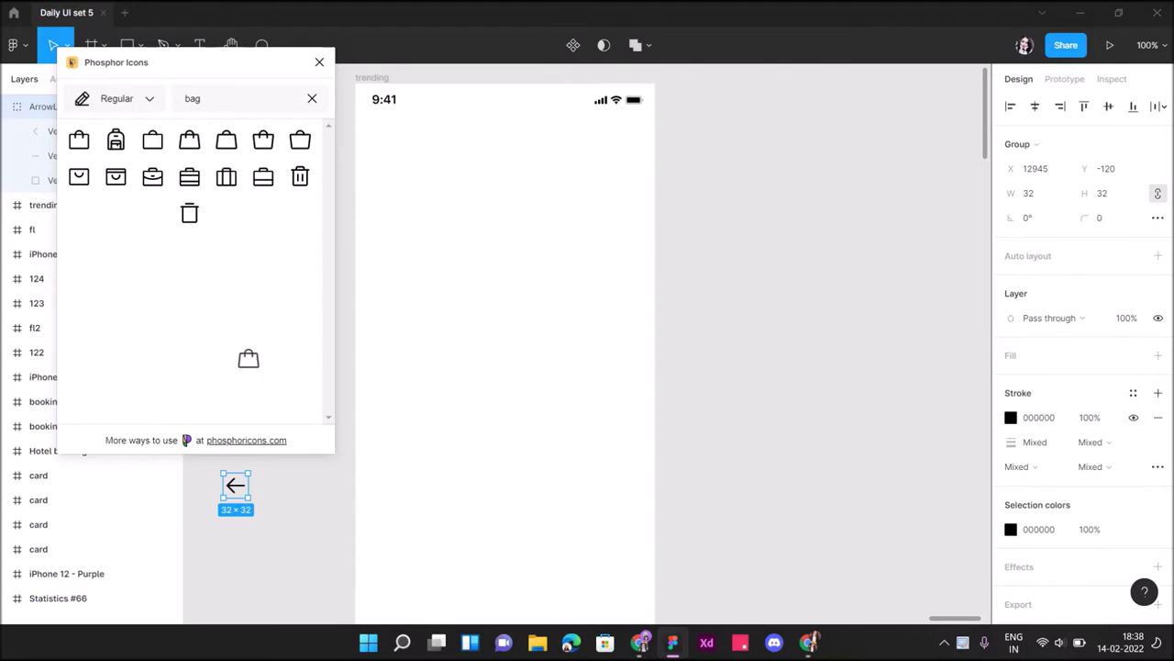
drag(288, 523, 278, 523)
double_click(192, 99)
key(BackSpace)
text(heart)
drag(116, 140, 278, 473)
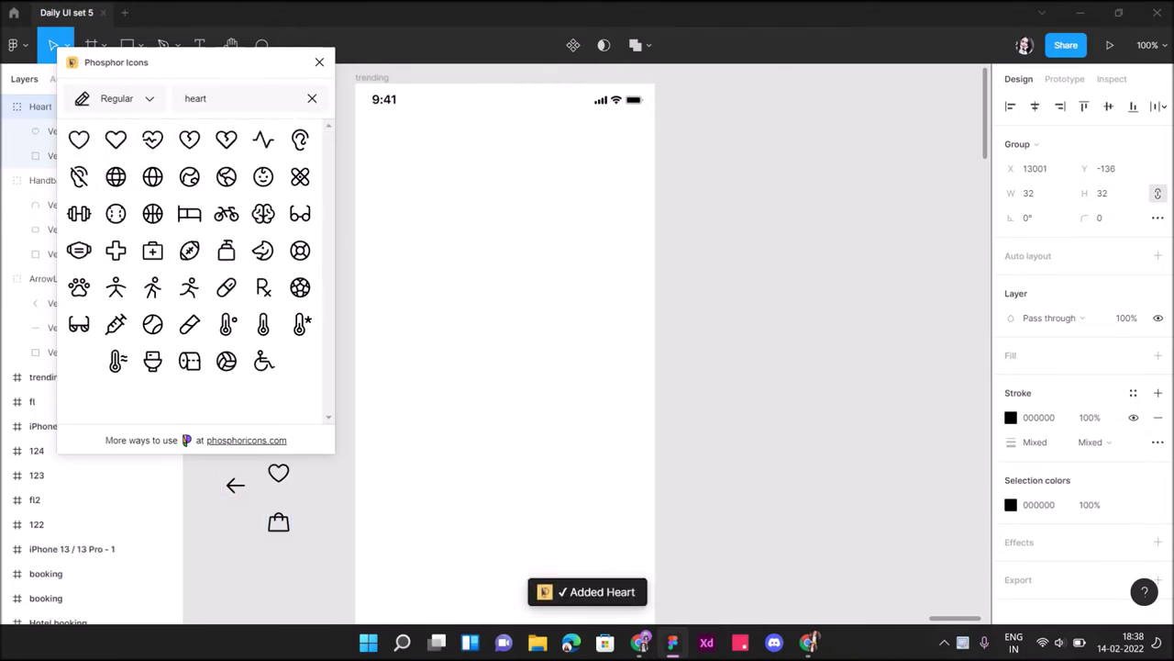
Add sort-ascending and funnel icons, then place the left arrow at the frame's top-left.
double_click(195, 99)
key(BackSpace)
text(sor)
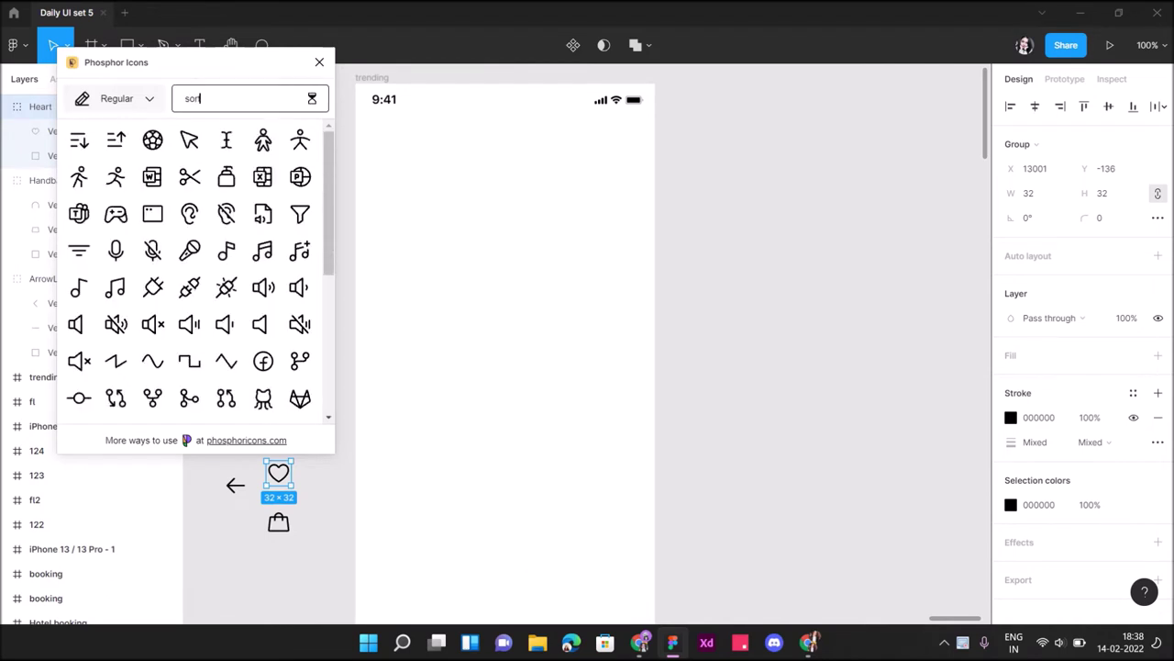
text(t)
drag(135, 139, 316, 496)
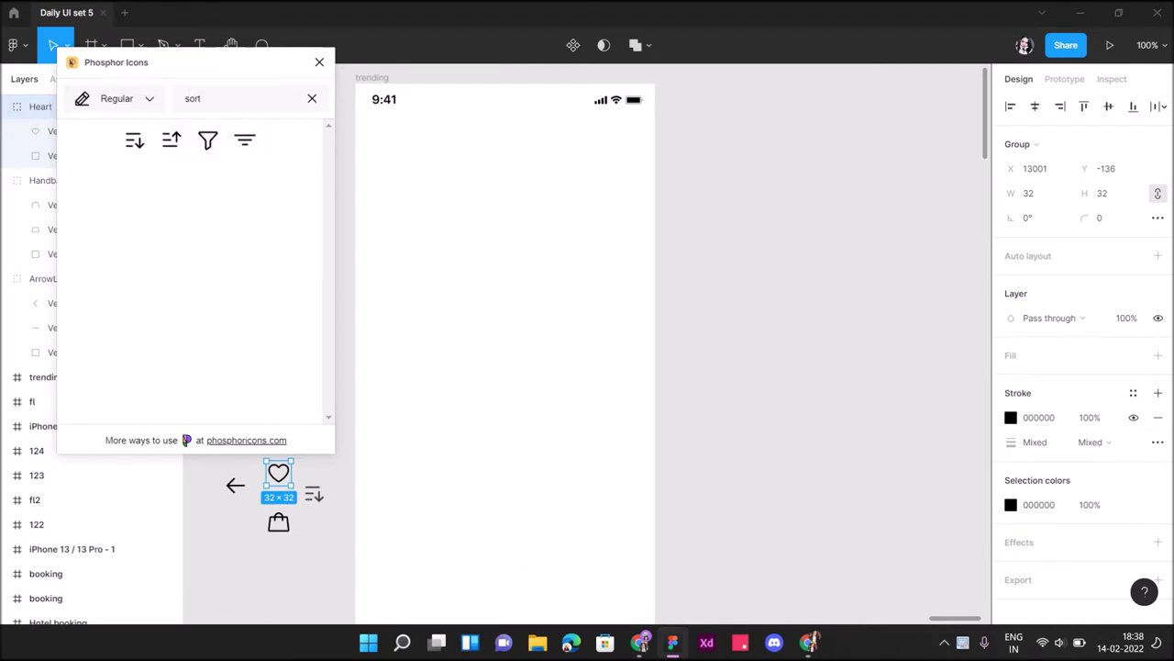
drag(207, 140, 234, 525)
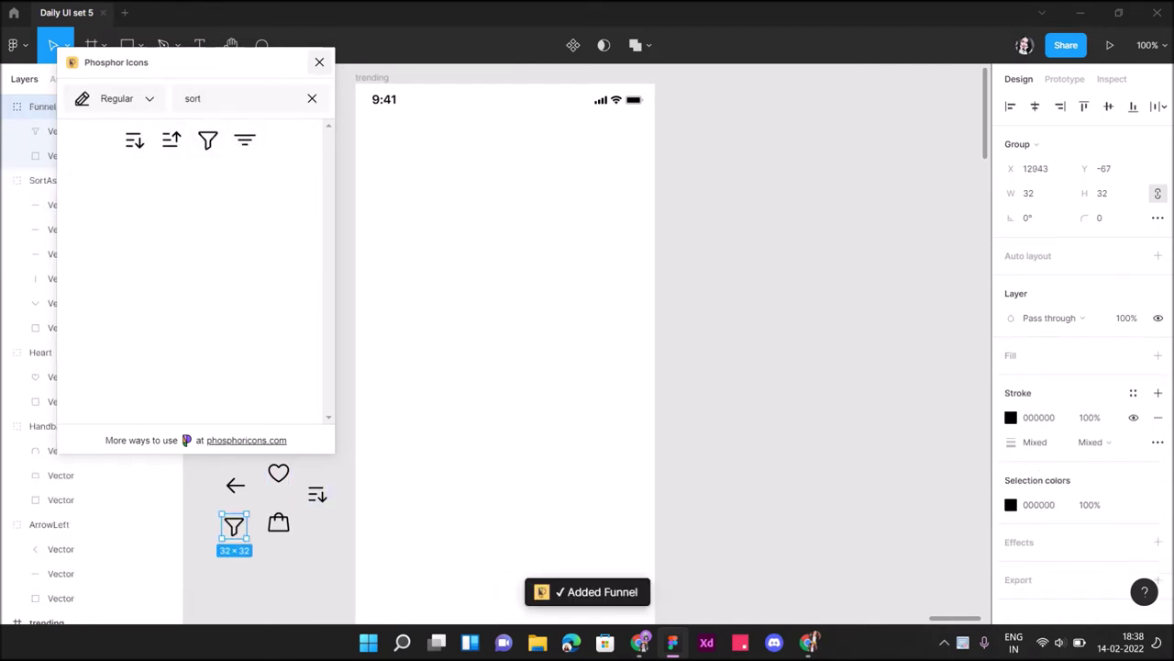
click(320, 62)
drag(236, 484, 389, 135)
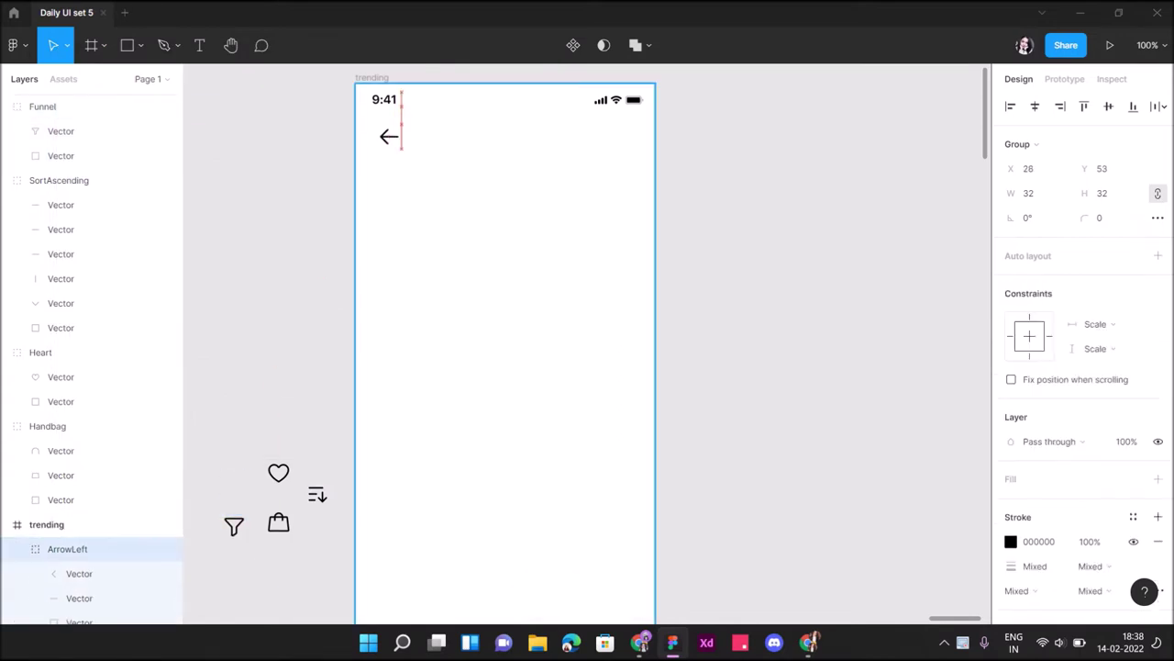
Add a 'Trending' title right of the back arrow in Inter, scaled up to about 21.6 px.
key(Escape)
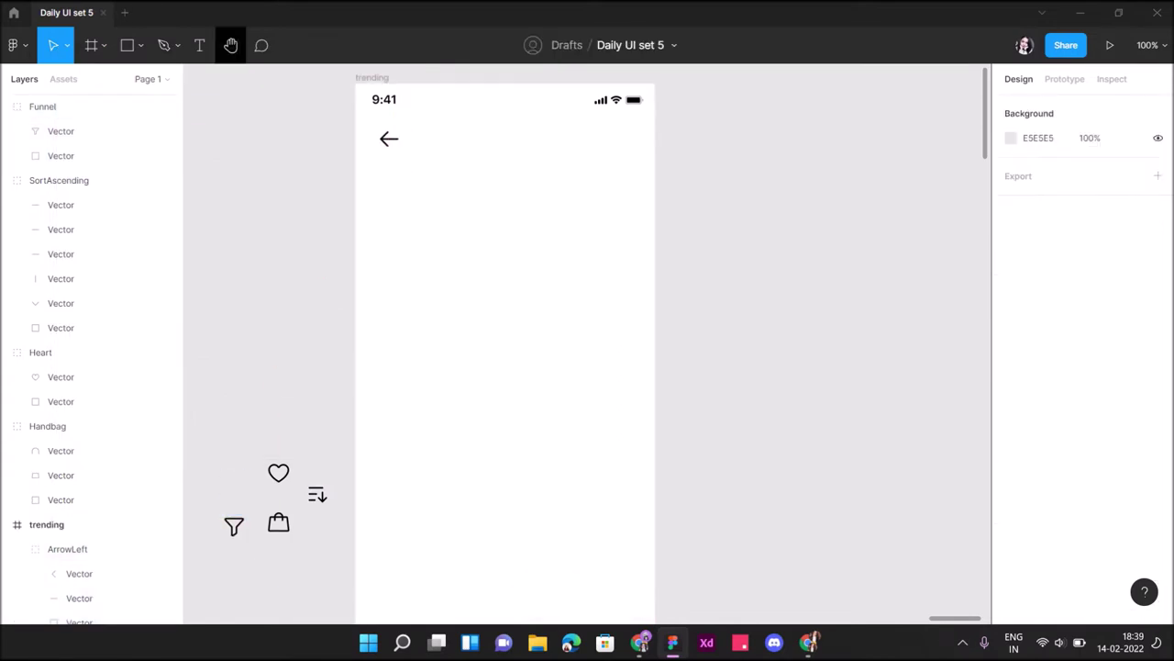
key(t)
click(423, 140)
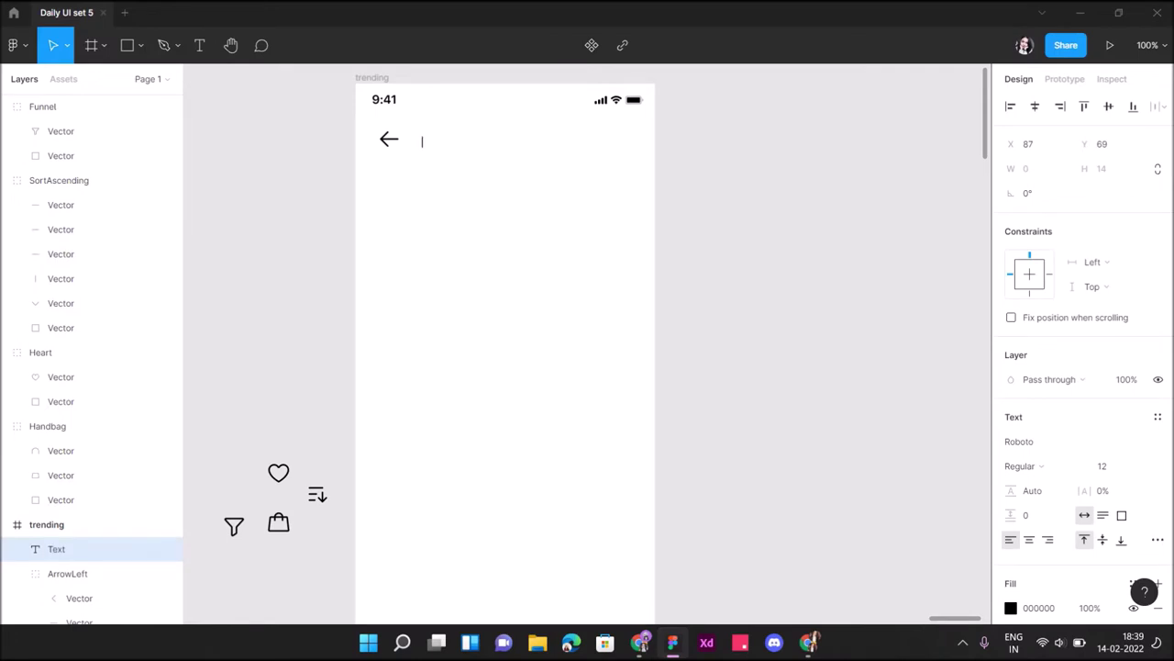
text(Trending)
key(Escape)
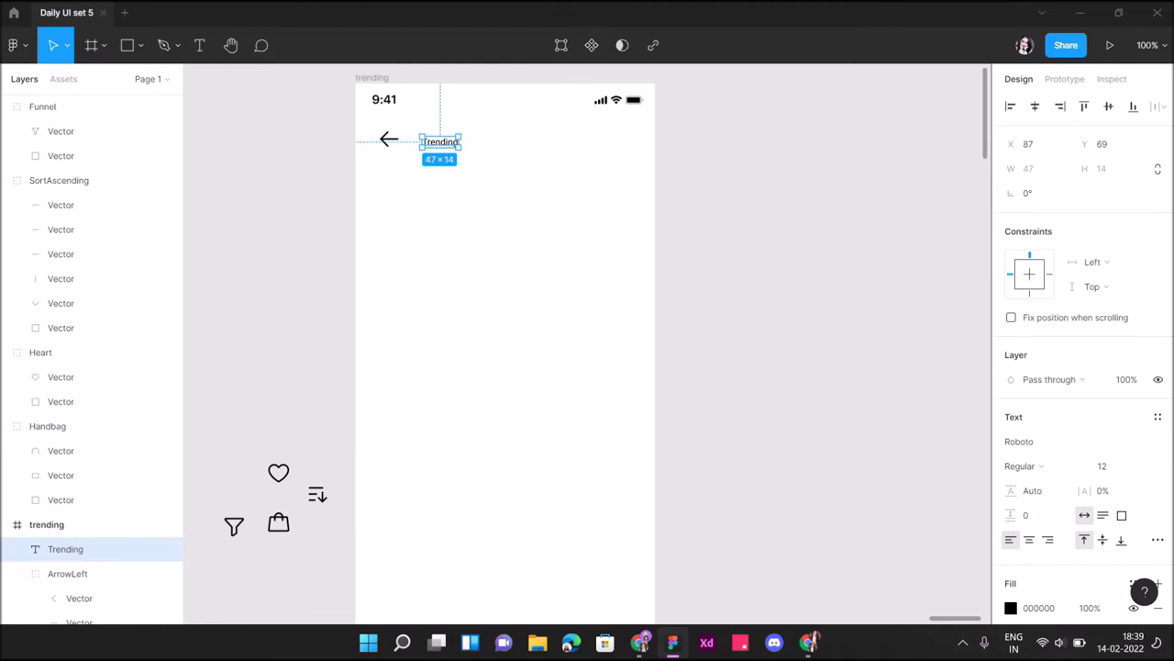
click(1055, 442)
text(Inter)
key(Return)
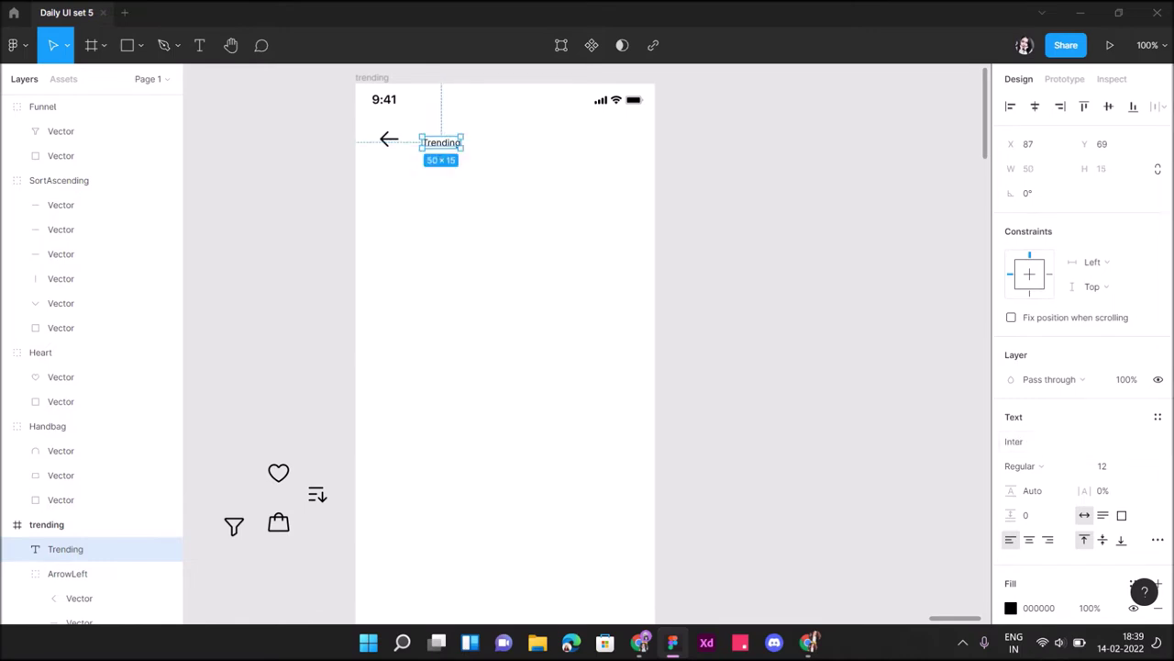
key(k)
drag(464, 136, 488, 128)
click(67, 574)
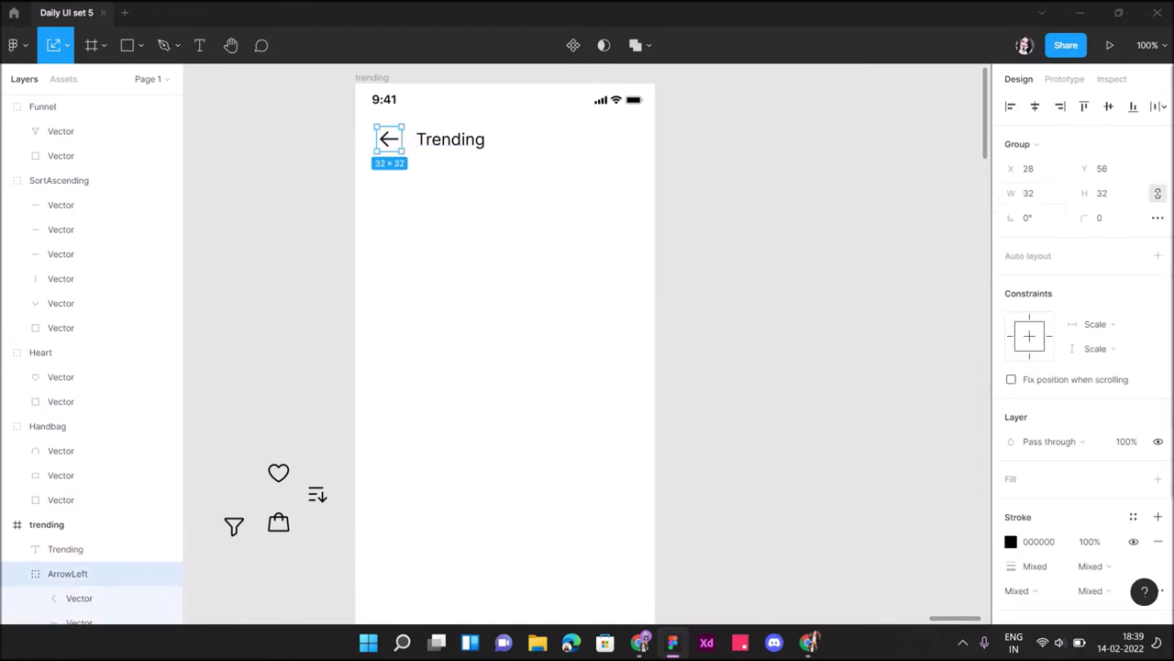
Resize the back arrow to 28 px wide with a 1.5 stroke weight.
text(24)
key(Return)
click(1035, 566)
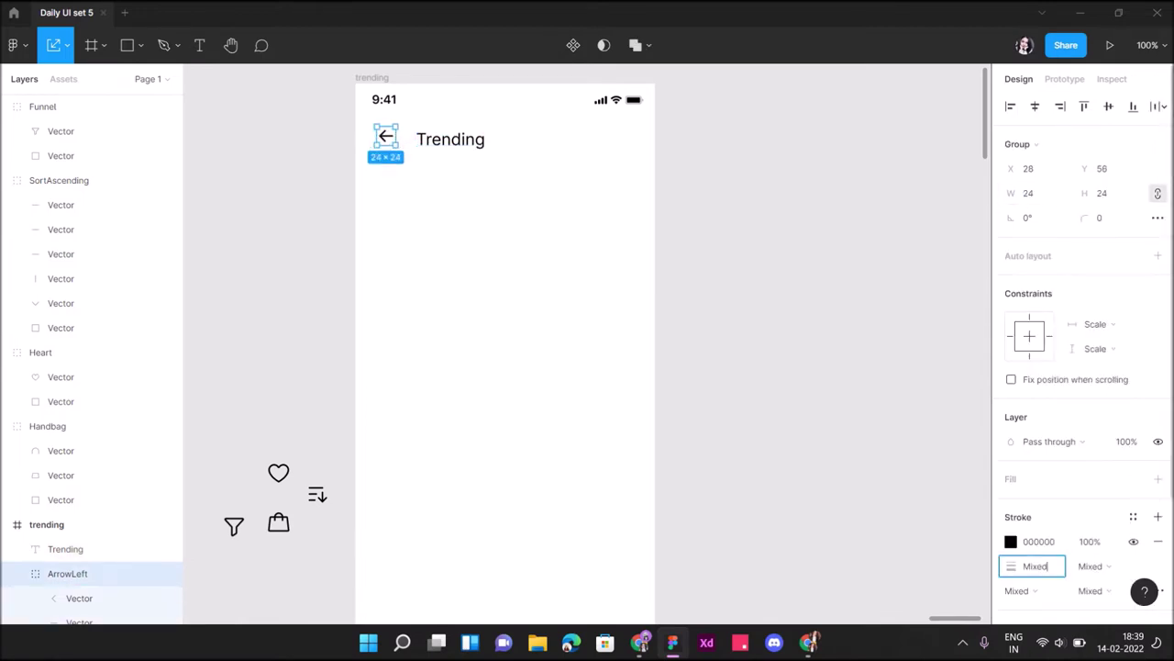
text(2)
key(Return)
text(.5)
key(Return)
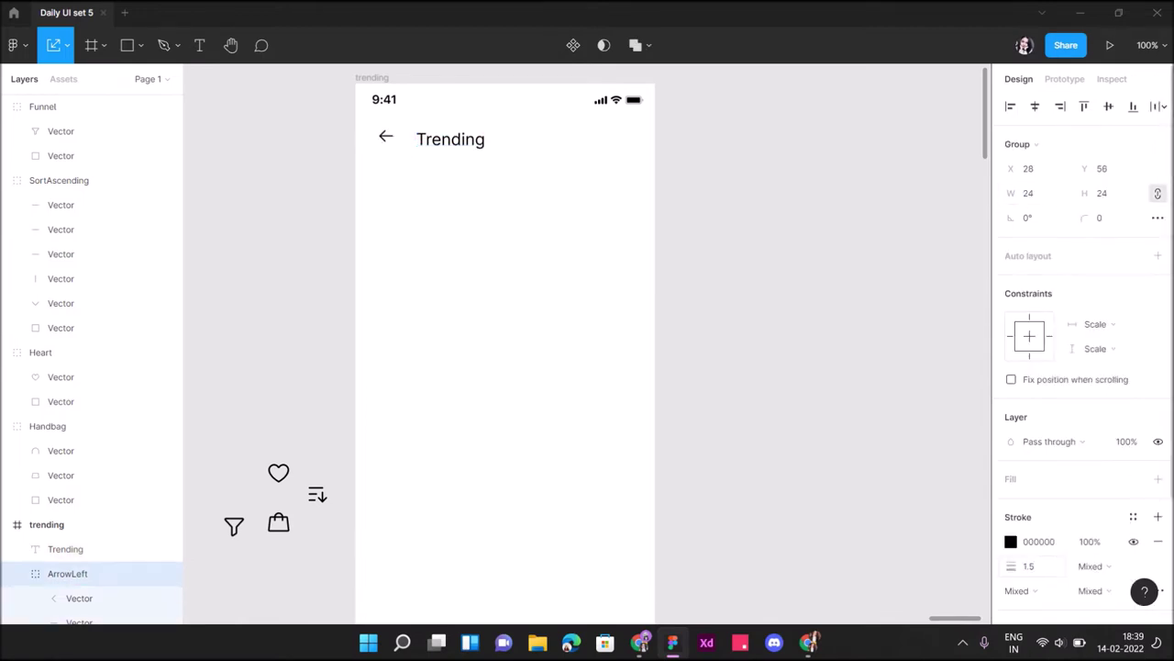
click(1033, 193)
key(Return)
Give the Trending title Medium font weight and nudge it into position.
key(shift+Tab)
key(Up)
key(Up)
key(Up)
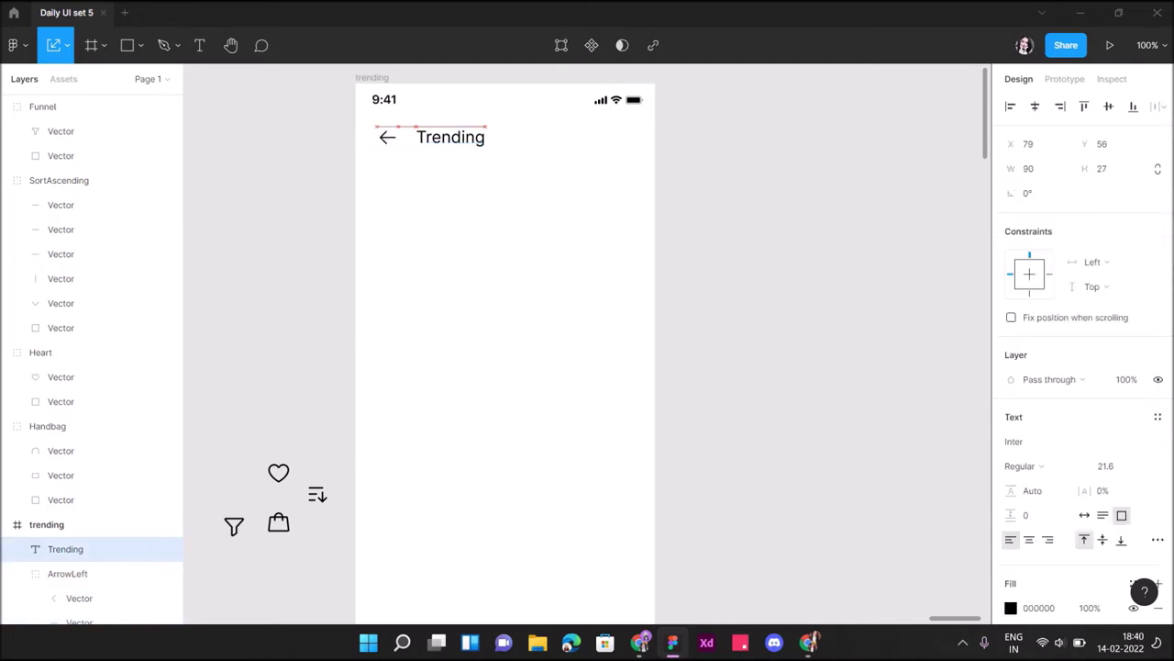
click(1020, 466)
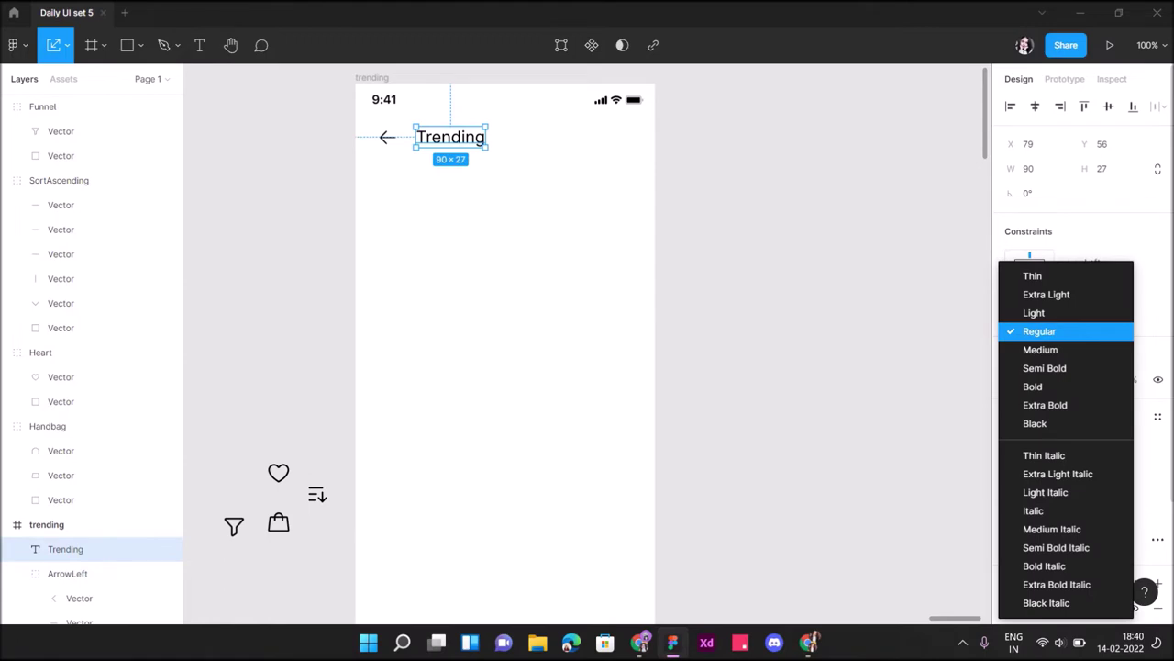
key(Down)
key(Down)
key(Up)
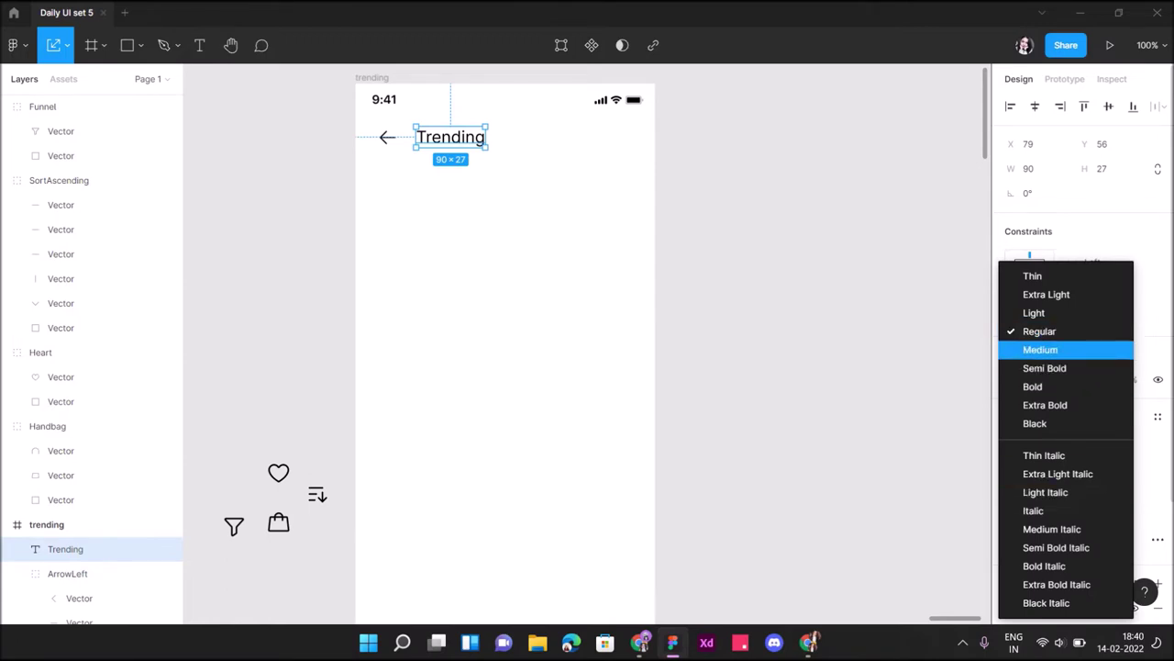
key(Return)
key(Tab)
key(Return)
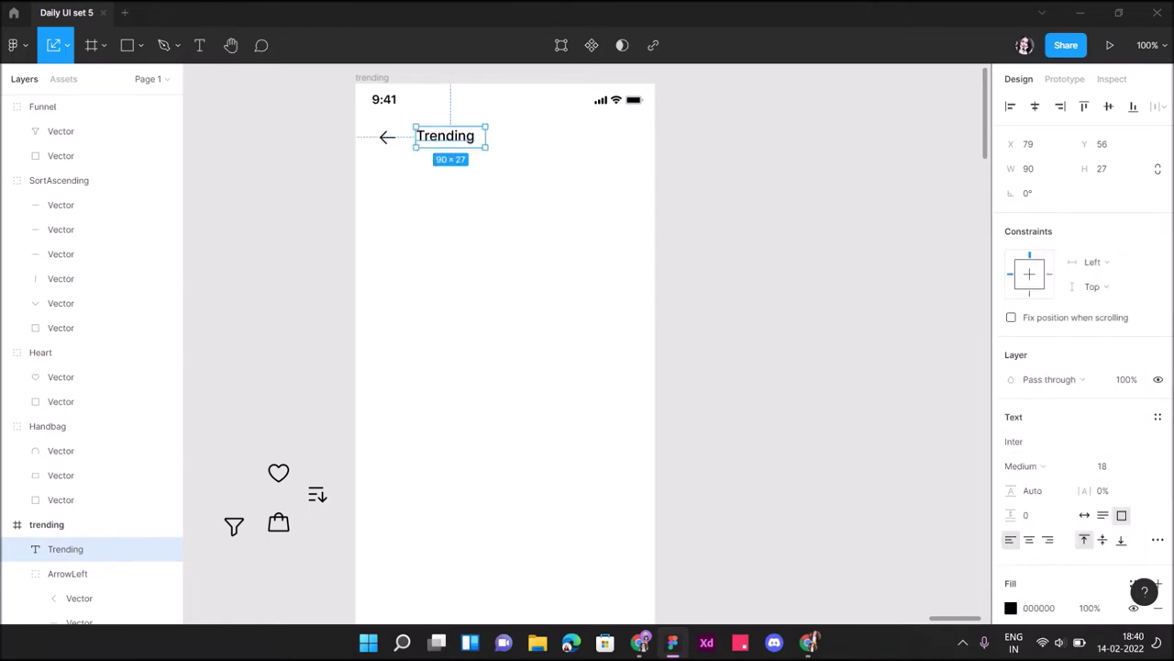
key(Down)
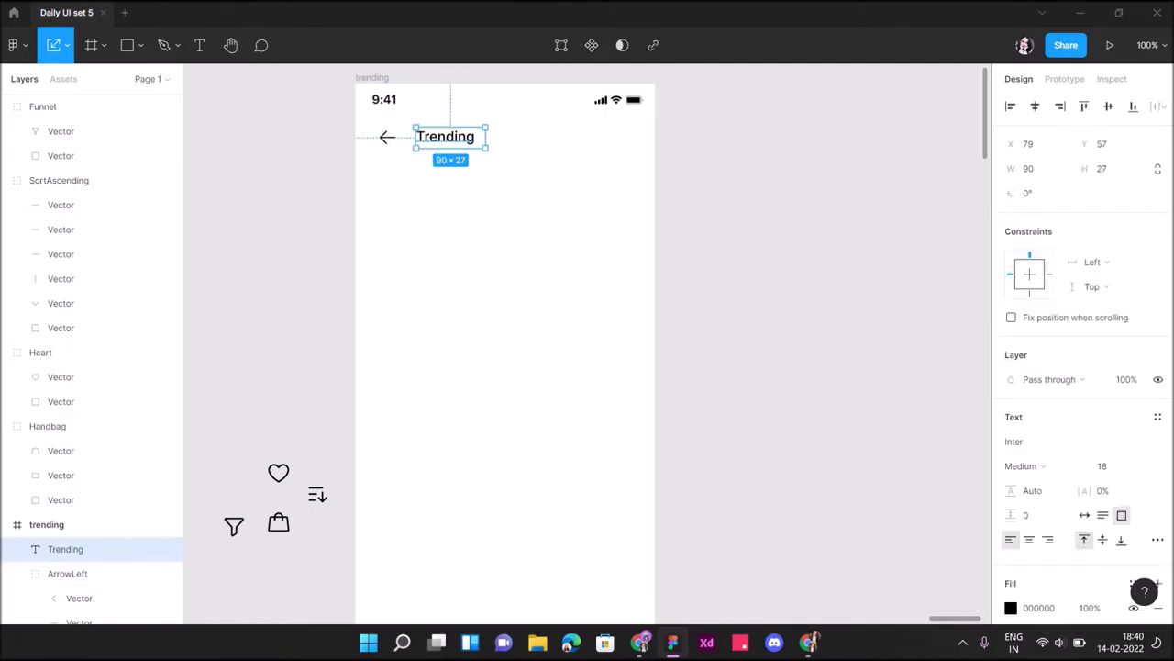
Set the title size to 20 and move the bag icon to the header's top-right.
click(1103, 466)
key(Up)
key(Up)
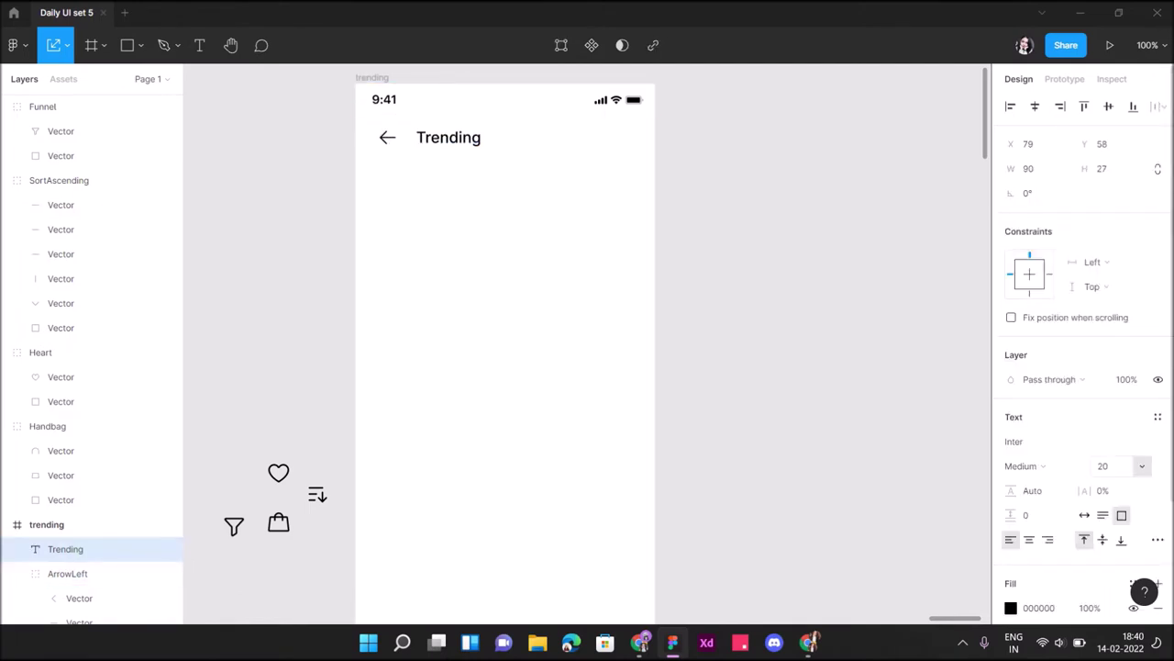
key(Escape)
drag(278, 523, 618, 137)
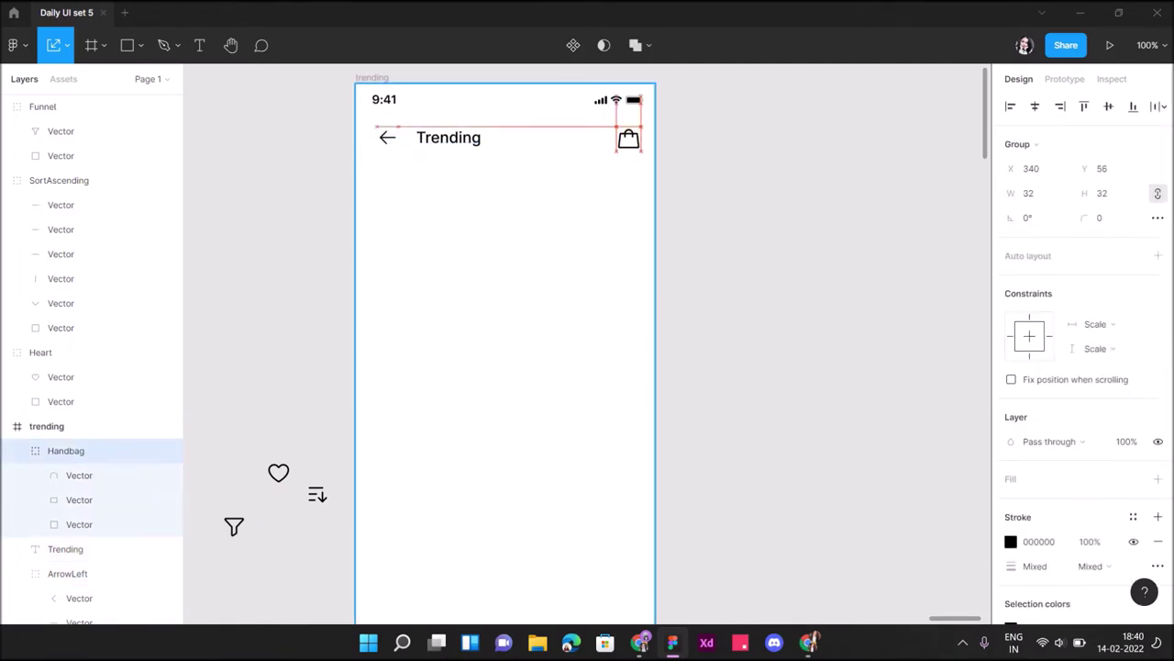
Resize the bag icon to 28 px with a 1.5 stroke.
key(Return)
click(1032, 566)
text(0.5)
key(Return)
text(1.5)
key(Return)
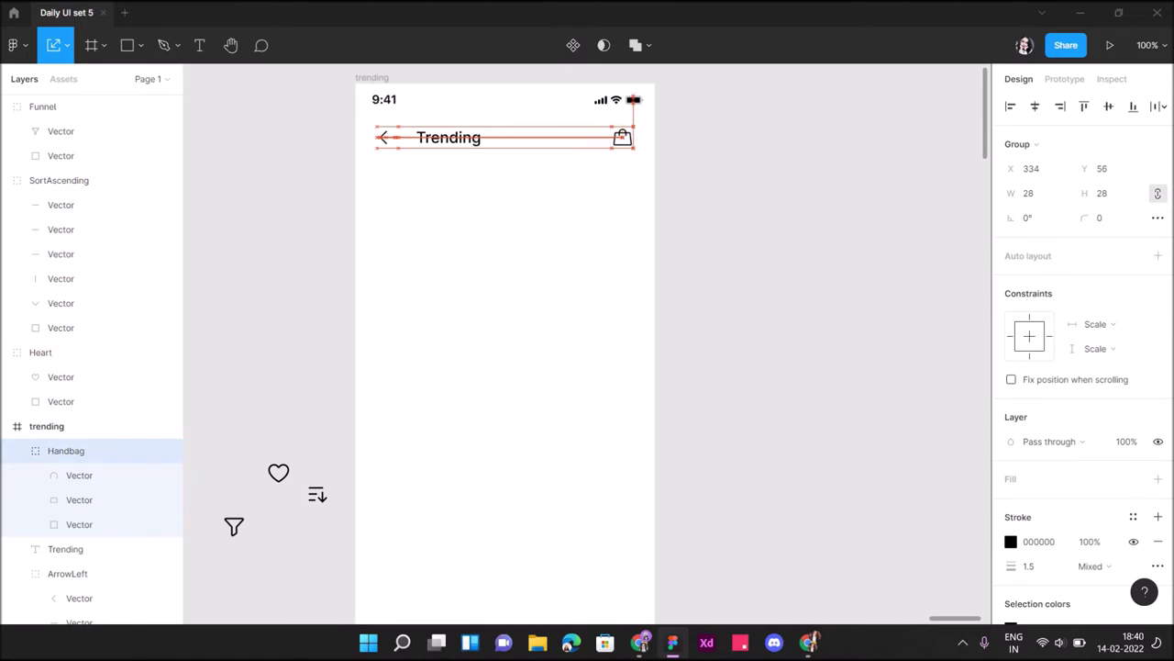
Place the heart icon beside the bag at 28 px with a 1.5 stroke, aligned.
click(279, 472)
drag(279, 472, 588, 137)
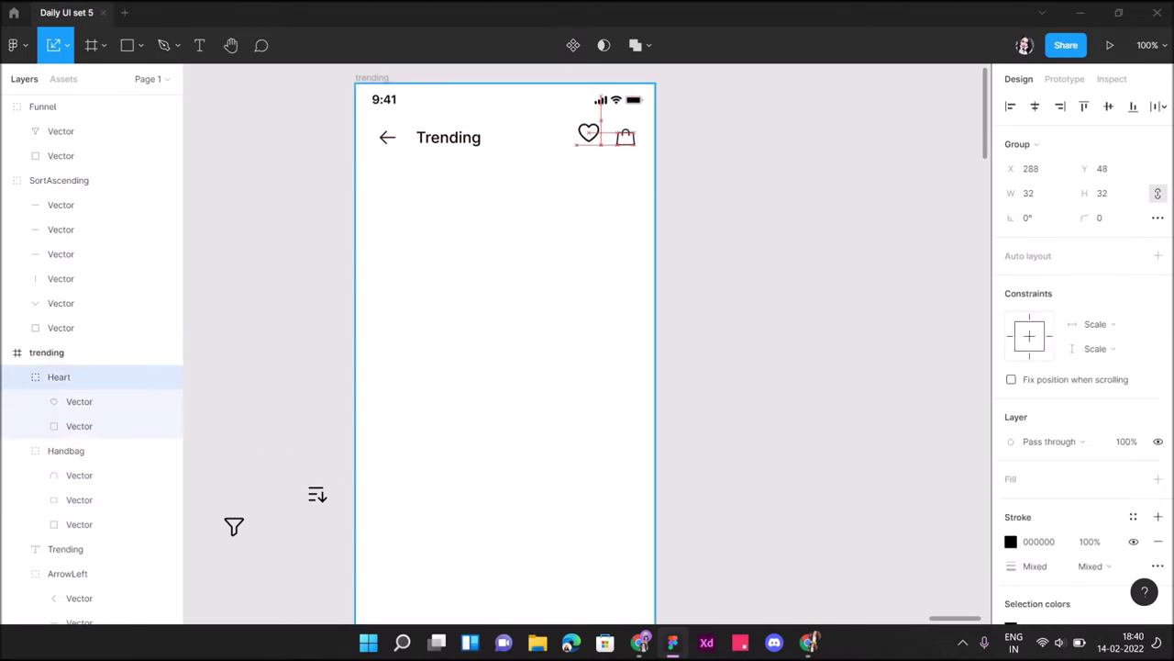
key(Return)
click(1035, 566)
text(.5)
key(Return)
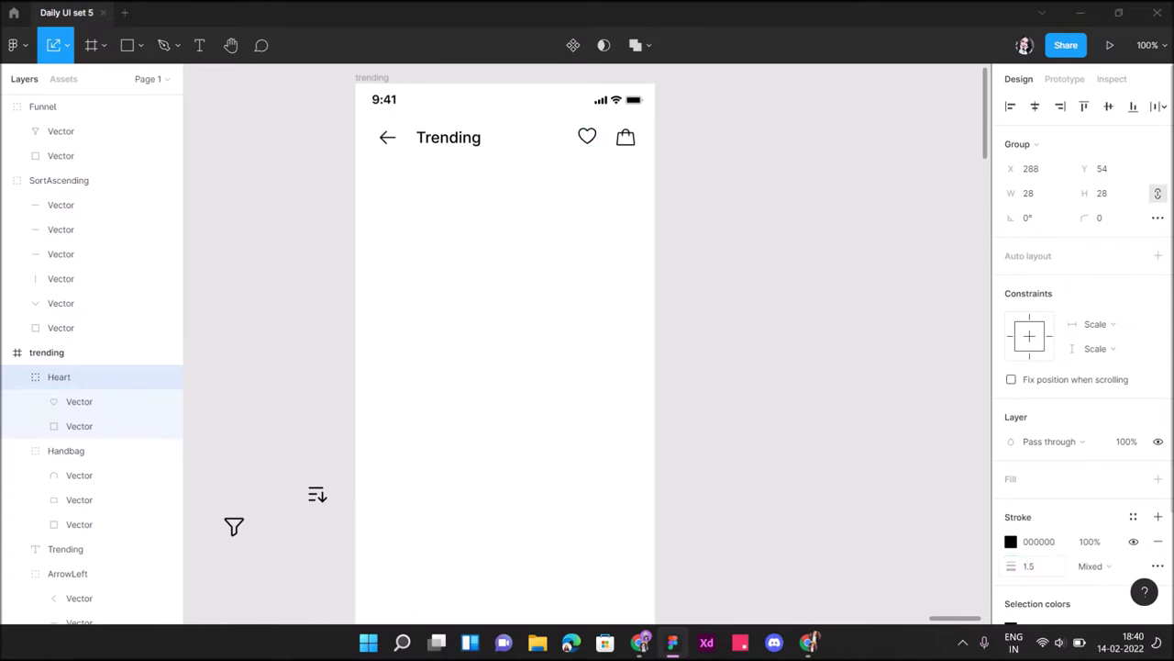
drag(588, 136, 583, 138)
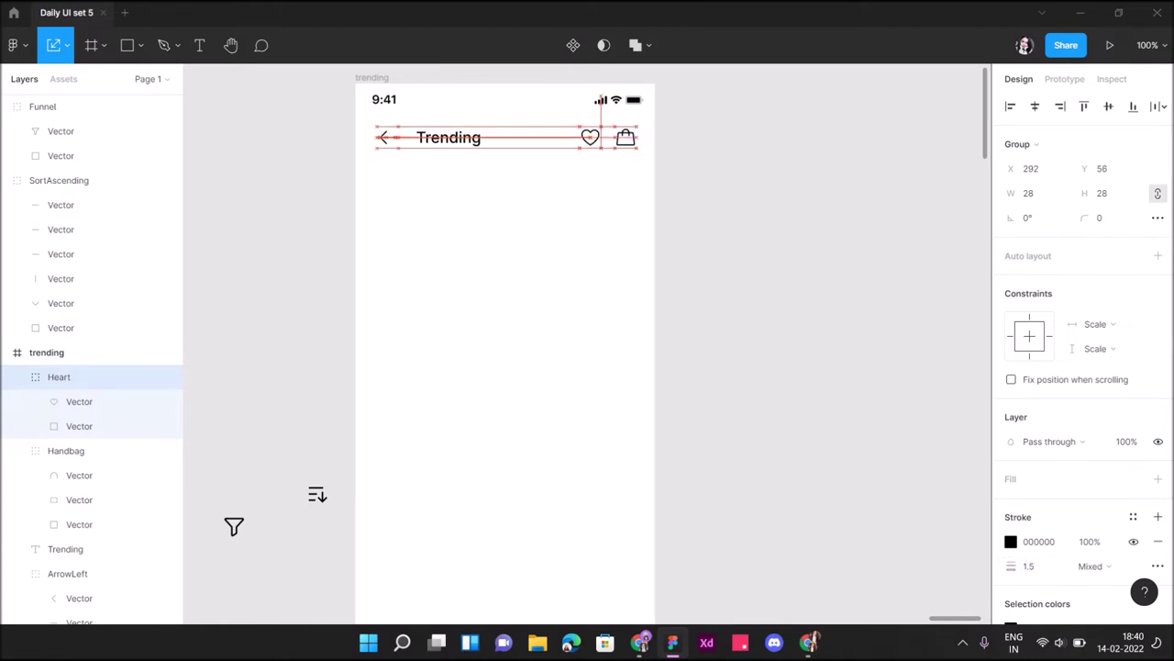
drag(584, 139, 587, 137)
key(Escape)
key(Escape)
scroll(504, 303, down, 1)
Draw a rectangle bar spanning the bottom of the trending frame.
scroll(587, 344, down, 3)
scroll(588, 344, down, 1)
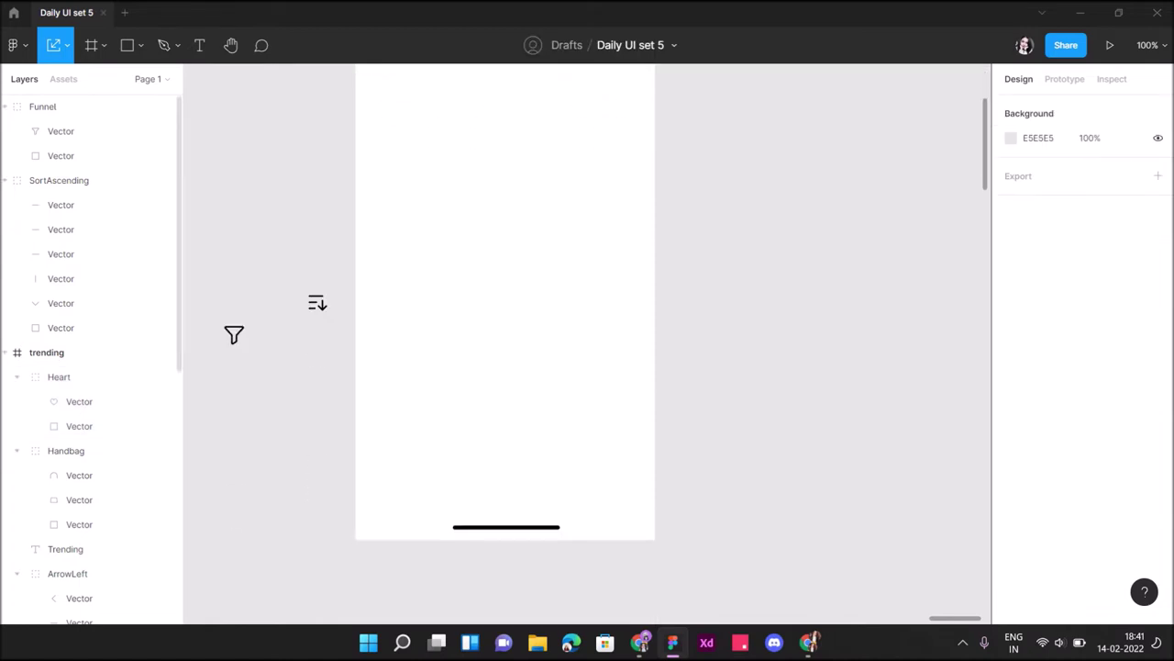
key(r)
mouse_move(356, 471)
mouse_down()
mouse_move(484, 513)
mouse_move(664, 492)
mouse_up()
drag(356, 513, 341, 518)
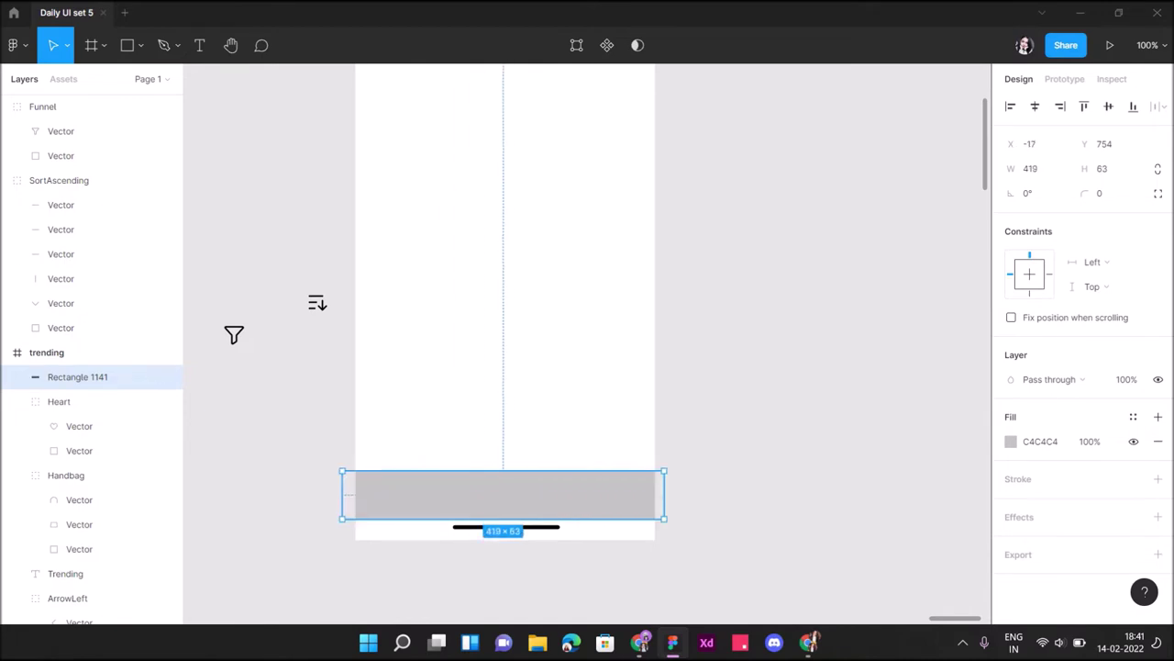
click(77, 377)
Give the bottom bar a white FFFFFF fill and a light grey stroke.
click(1010, 441)
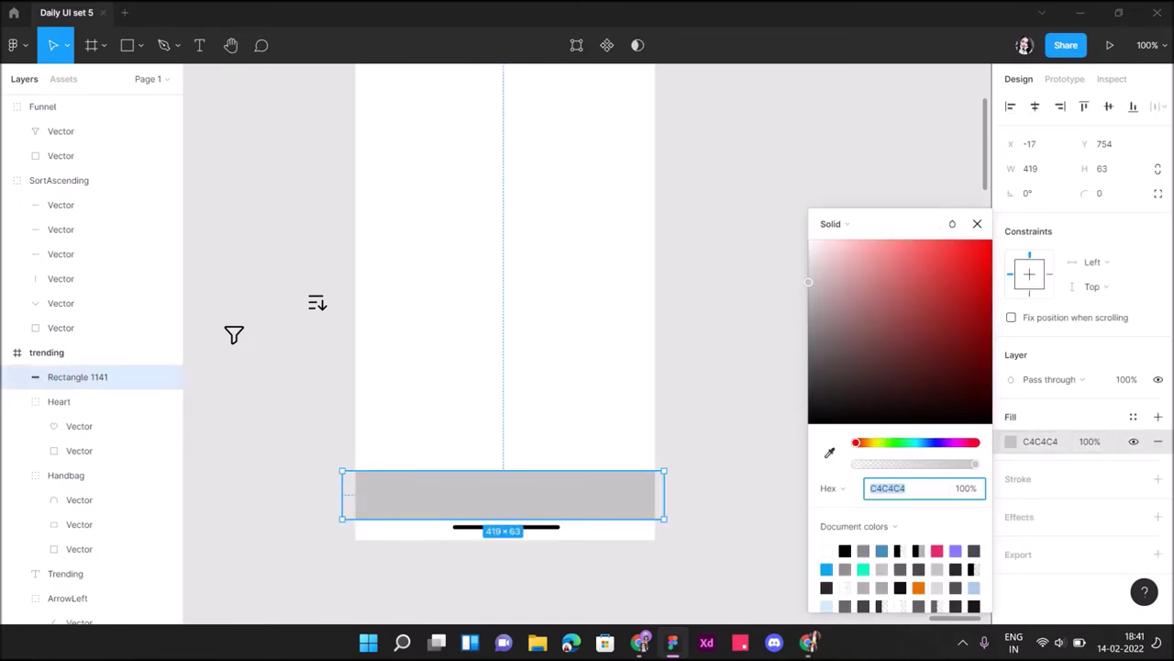
click(1157, 479)
click(1010, 503)
text(c1c1c1)
key(Return)
click(1011, 441)
text(ffffff)
key(Return)
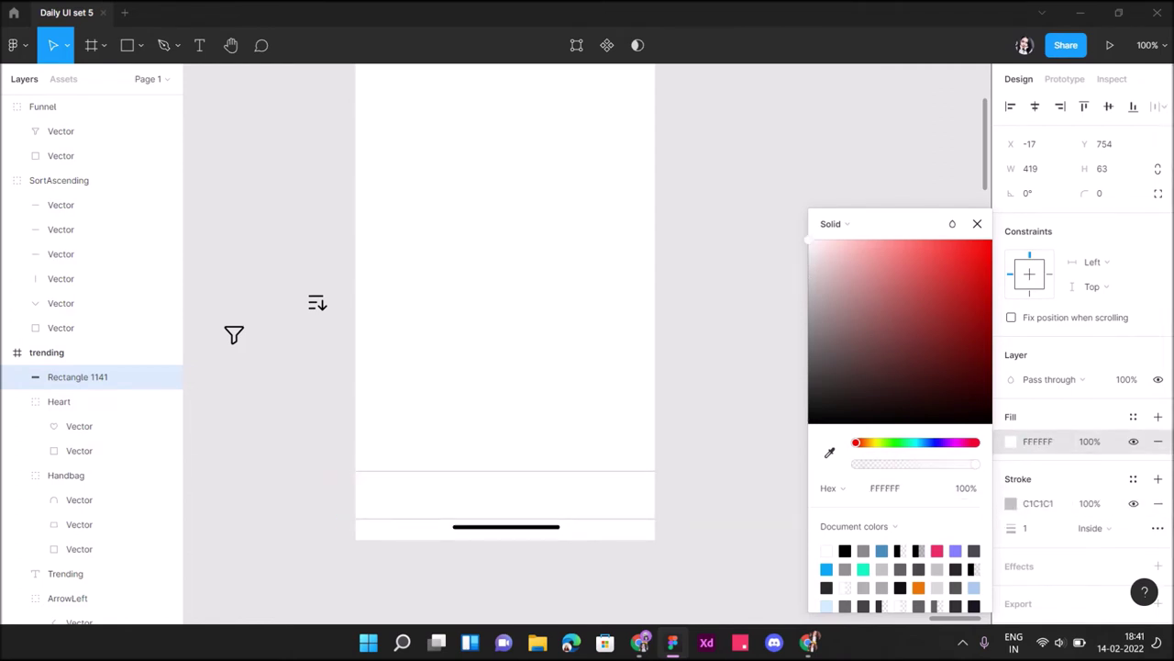
key(Up)
key(Up)
key(Up)
key(Up)
key(Up)
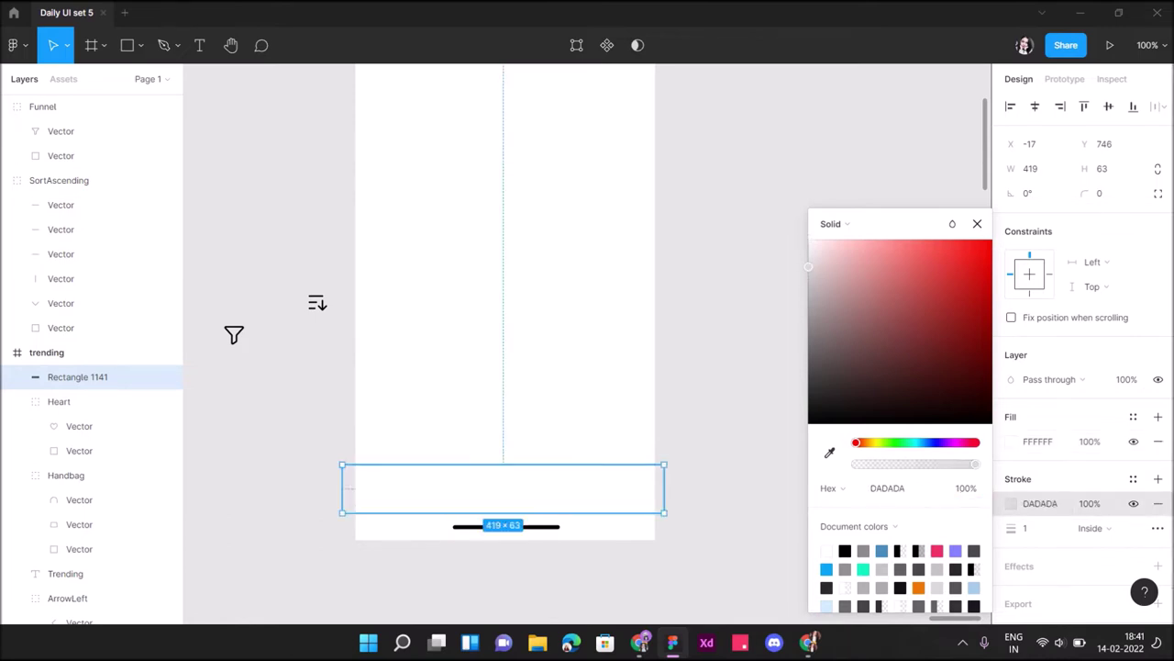
Switch to the Line tool from the shape tools menu.
key(Escape)
scroll(565, 339, up, 2)
click(141, 45)
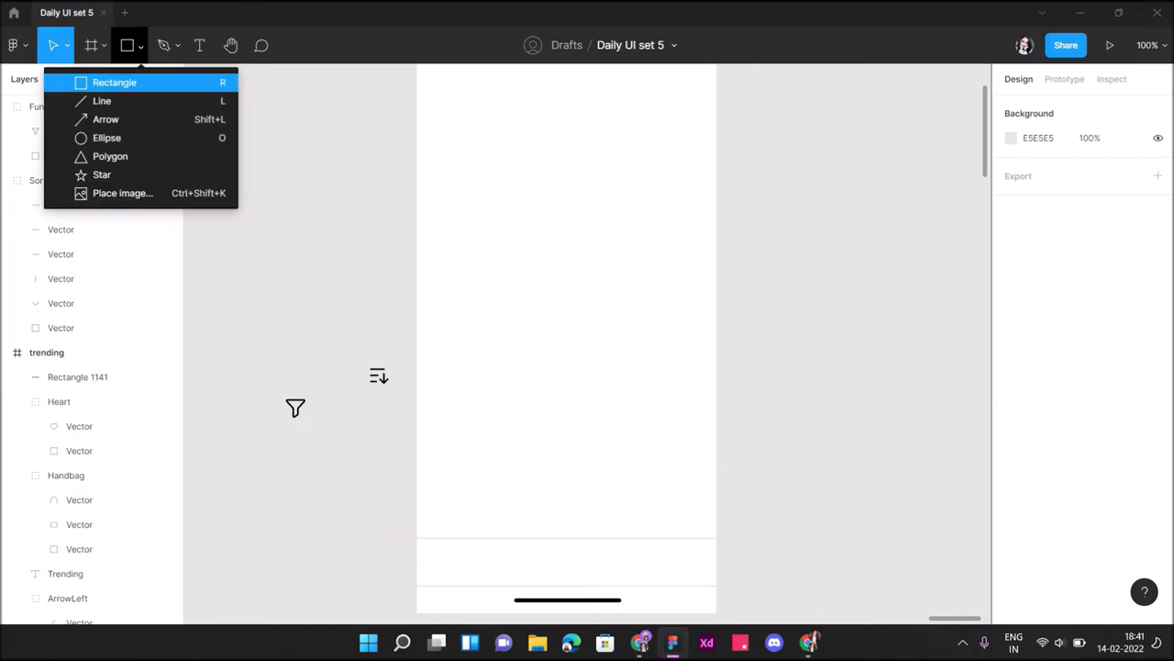
click(92, 100)
scroll(588, 340, down, 4)
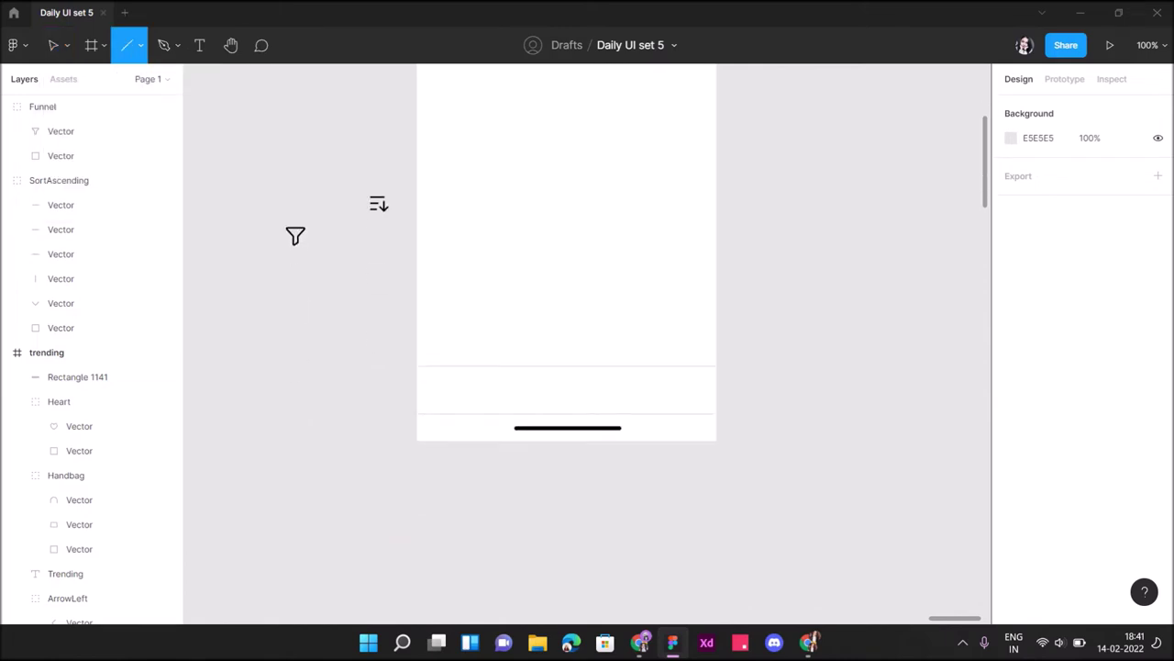
Draw a vertical divider in the bottom bar using the bar's light grey stroke colour.
drag(559, 369, 559, 407)
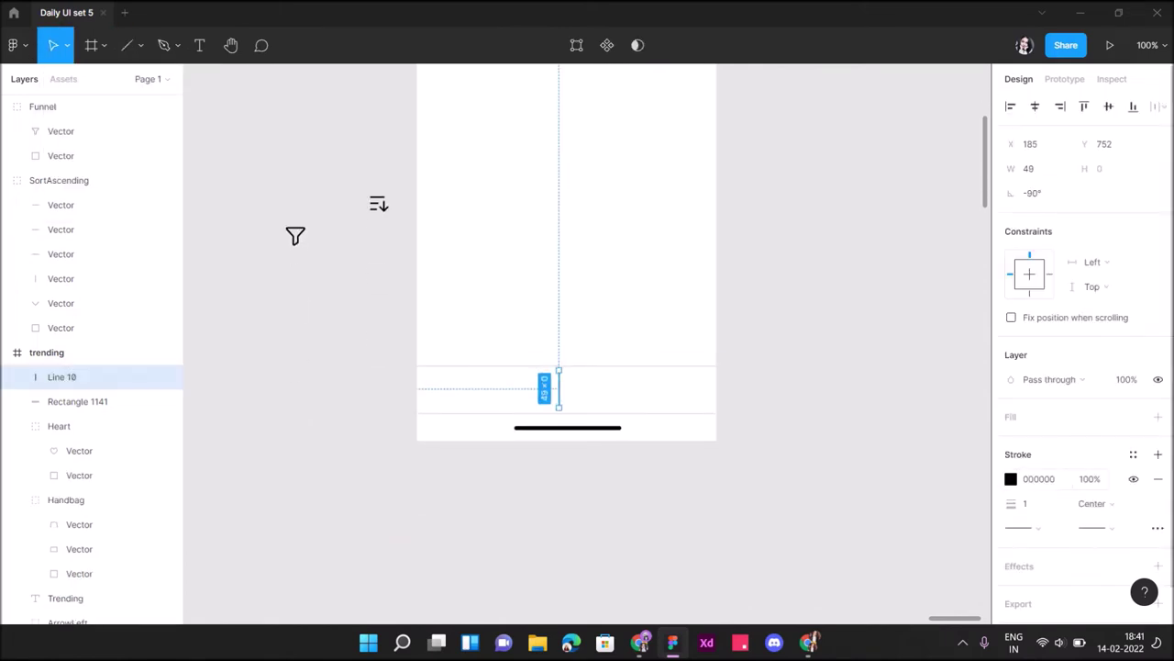
click(1011, 478)
click(829, 454)
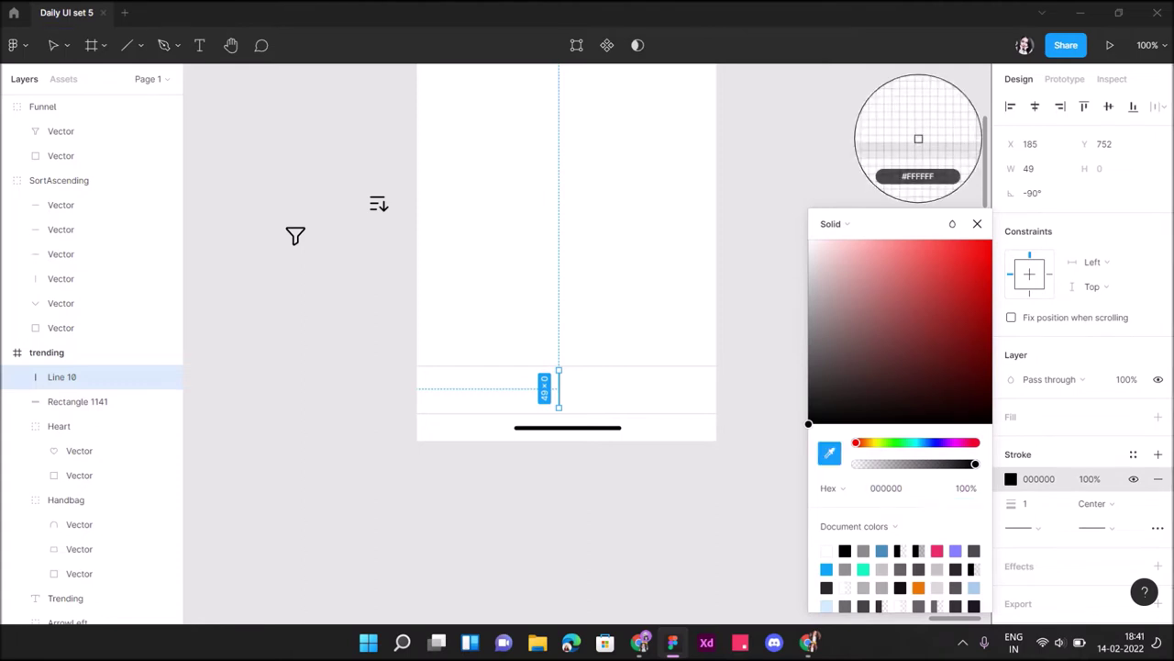
click(918, 138)
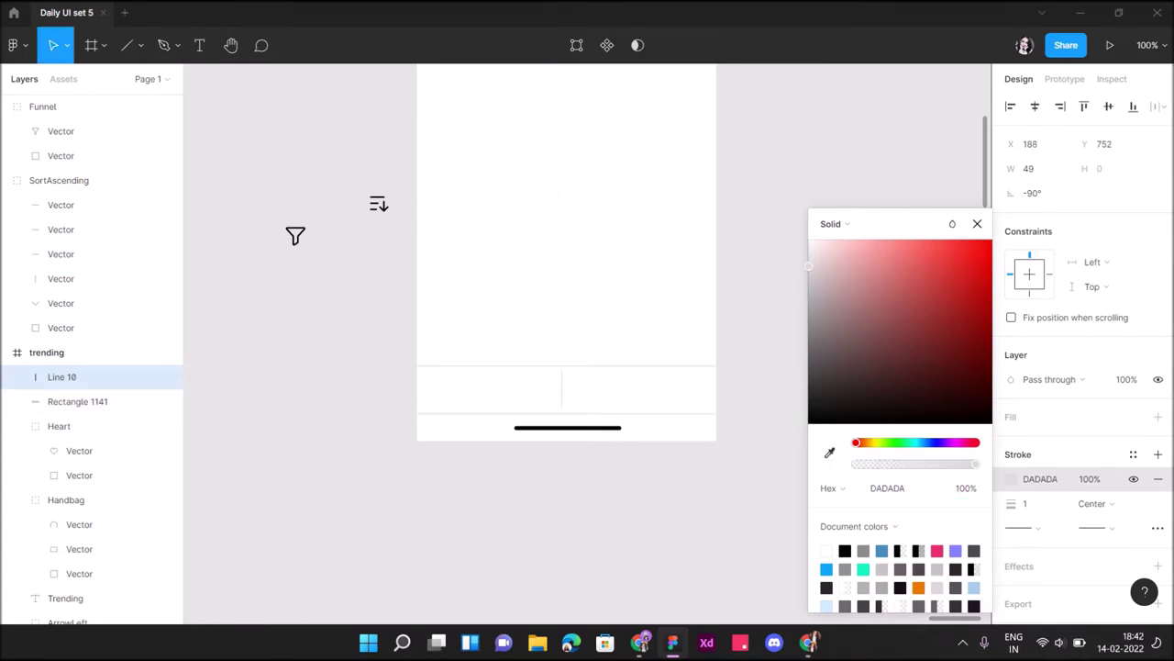
Place the sort icon in the bar's left half at 28 px with a 1.5 stroke.
click(551, 532)
drag(379, 204, 450, 391)
click(1029, 193)
text(28)
key(Return)
click(1035, 590)
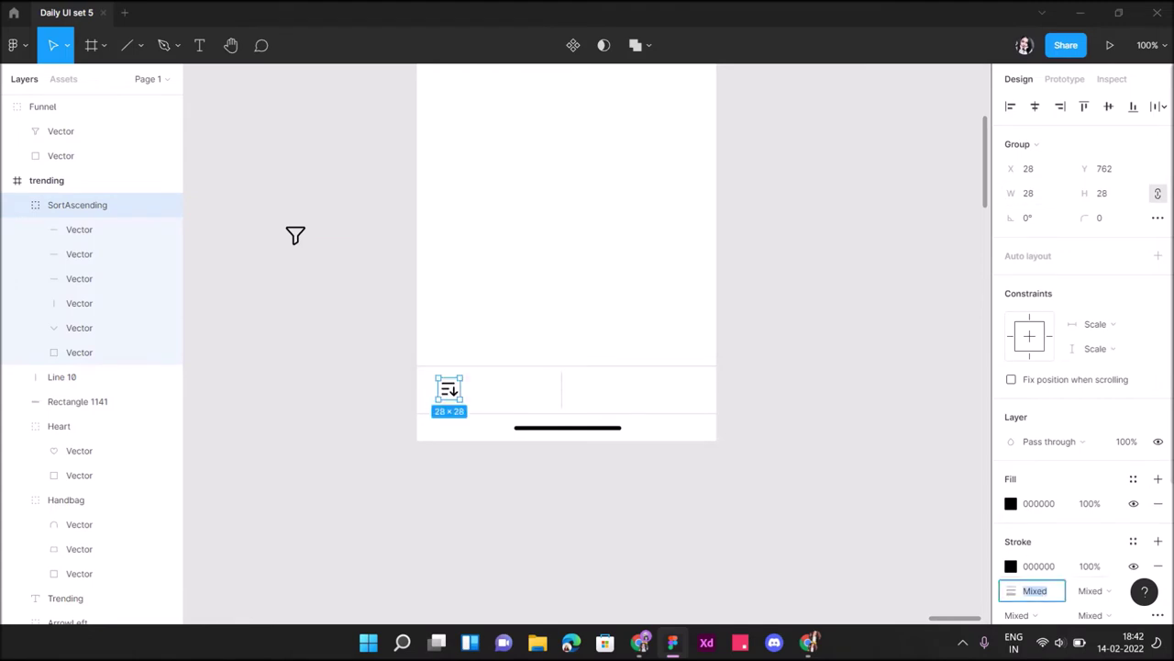
text(.5)
key(Return)
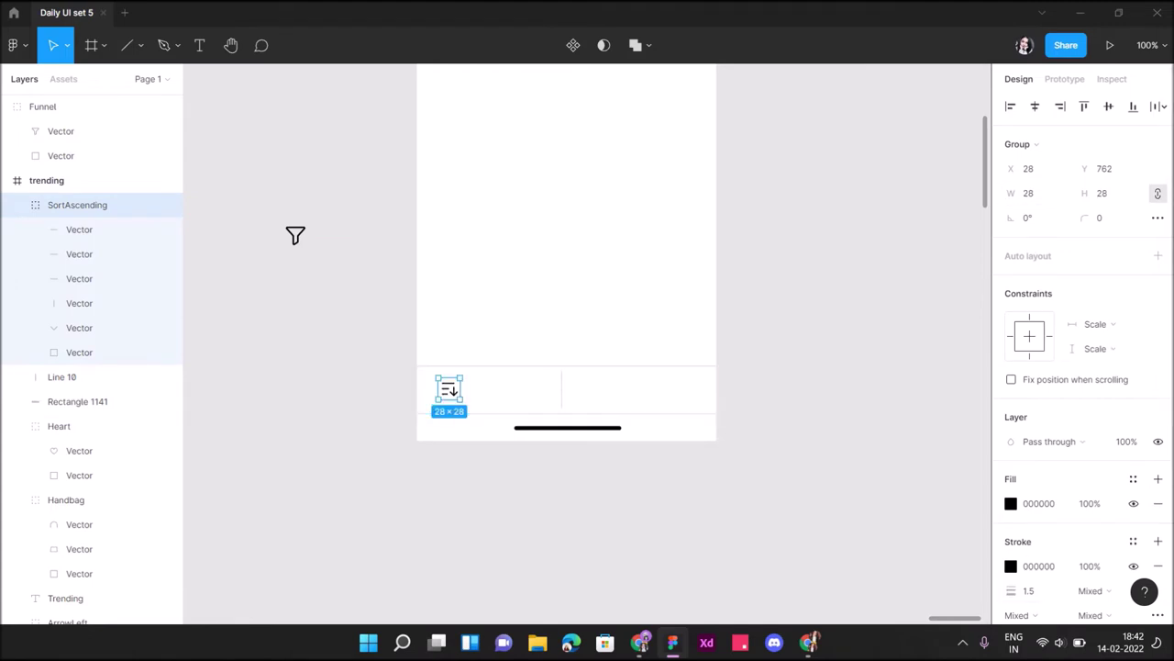
Place the funnel icon in the bar's right half at 28 × 28 with a 1.5 stroke.
click(55, 107)
drag(294, 237, 592, 390)
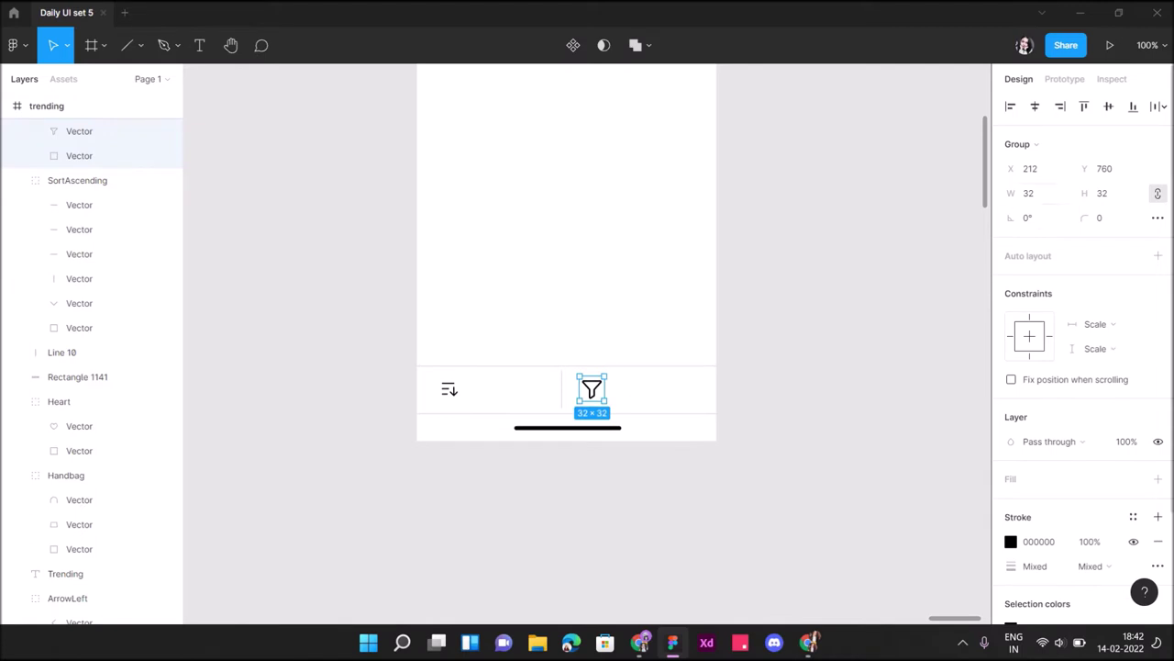
key(Return)
key(Escape)
key(Down)
key(Down)
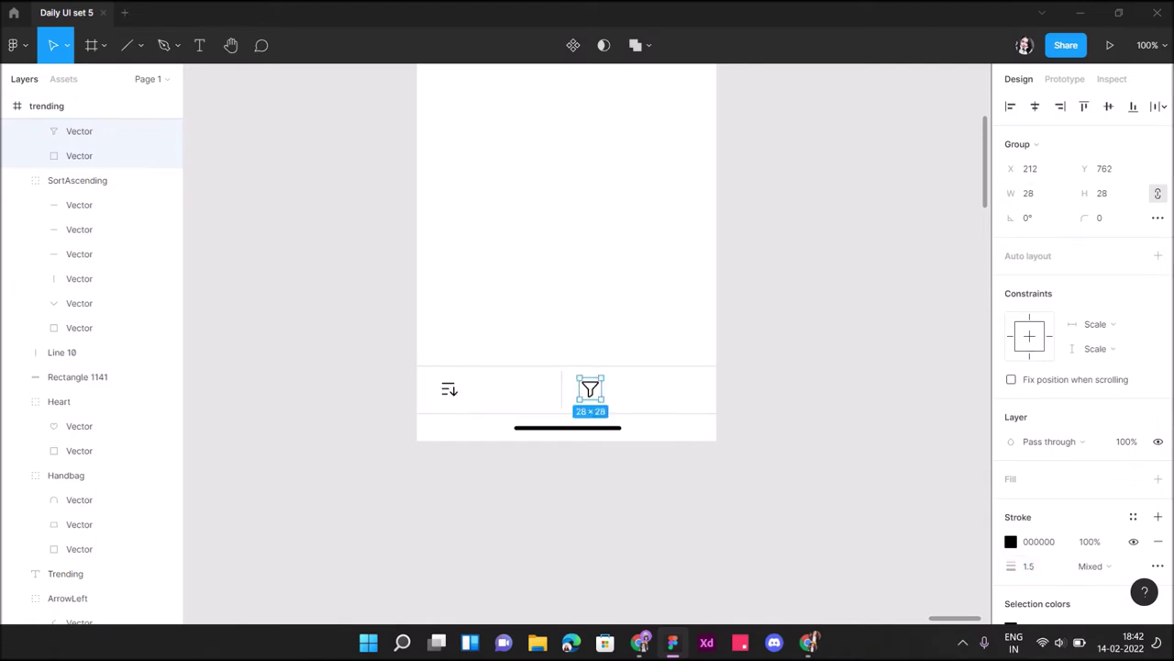
Add a 'Sort' label at font size 16 next to the sort icon.
key(t)
click(473, 395)
text(Sort)
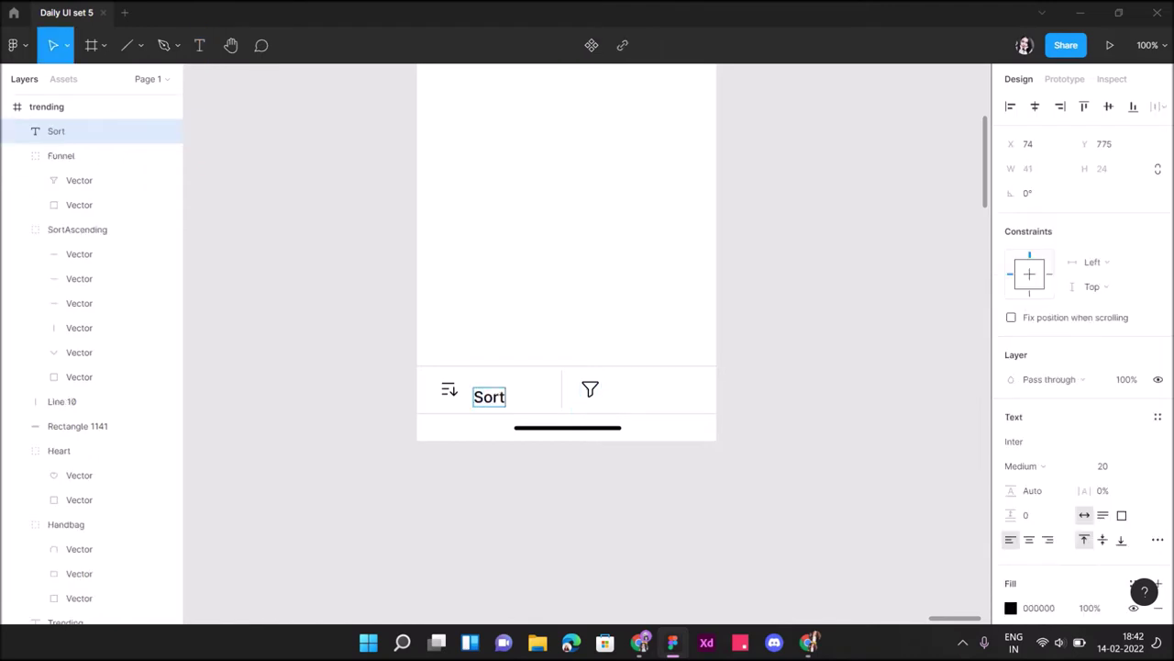
key(Escape)
click(1102, 465)
text(16)
key(Return)
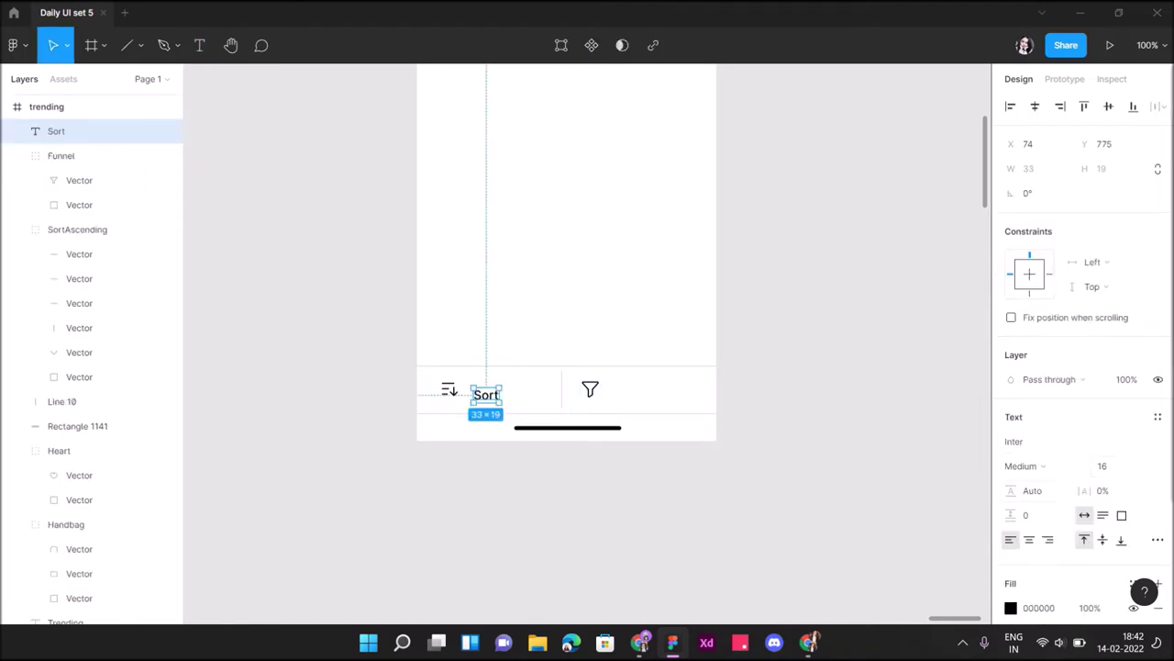
mouse_move(486, 394)
mouse_down()
mouse_move(501, 389)
mouse_move(465, 389)
mouse_move(495, 391)
mouse_up()
shift+click(501, 390)
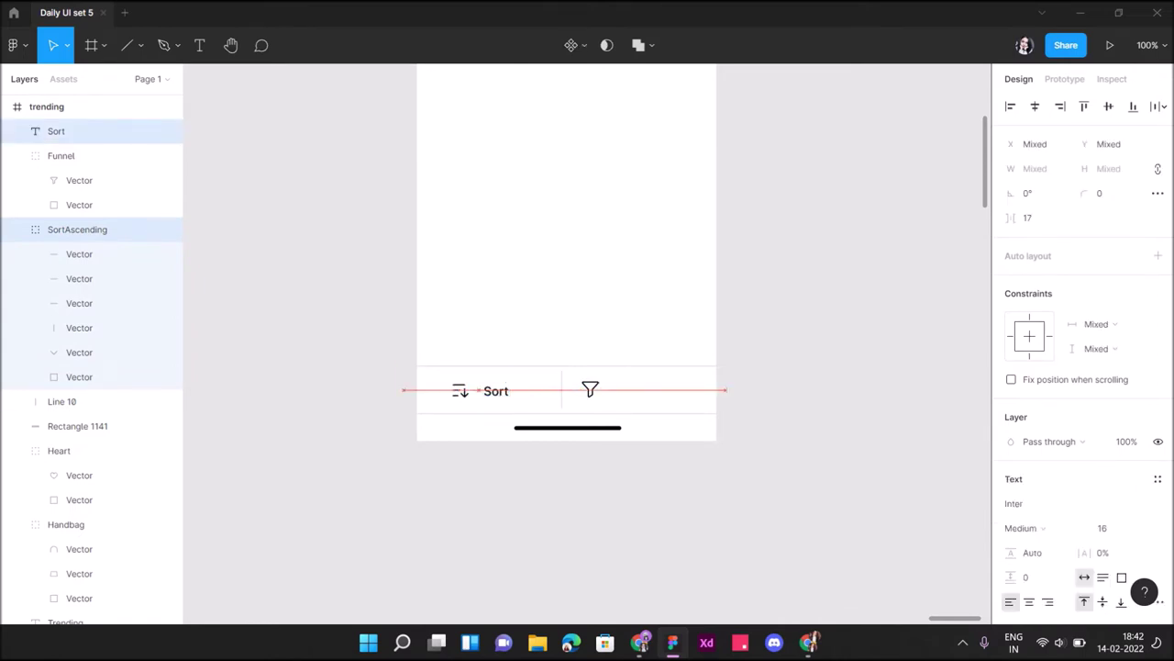
key(Escape)
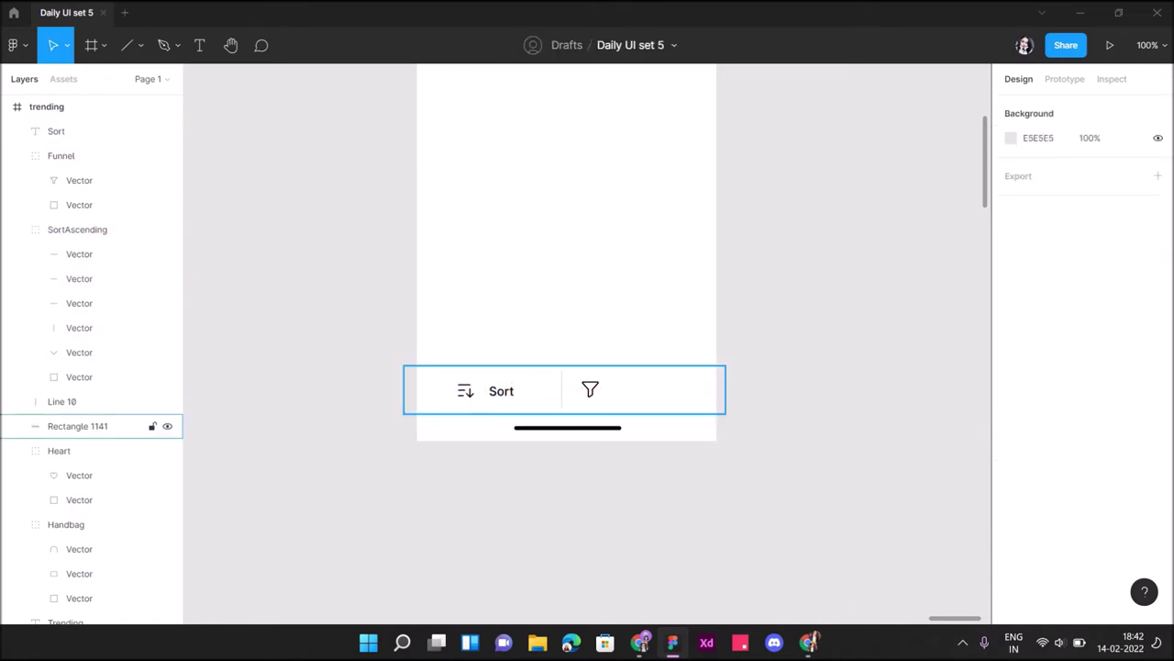
Duplicate the label as 'Filter' and position it beside the funnel icon.
click(92, 131)
drag(501, 390, 644, 389)
double_click(643, 389)
key(Escape)
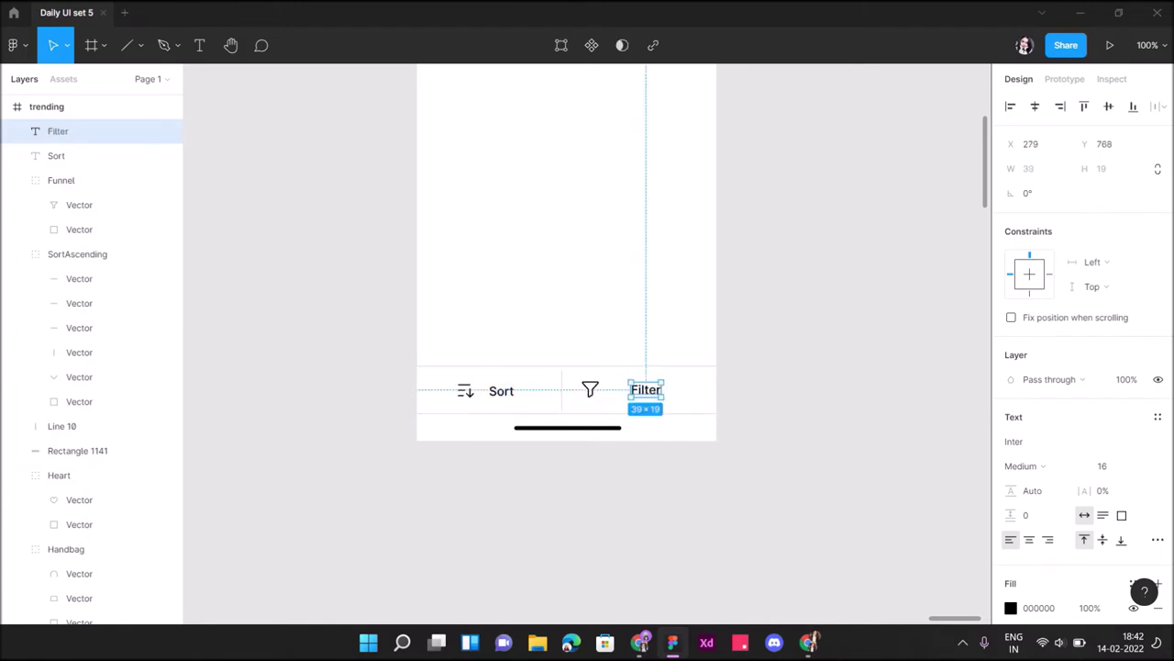
click(92, 180)
click(100, 131)
mouse_move(646, 389)
mouse_down()
mouse_move(626, 389)
mouse_move(657, 392)
mouse_up()
shift+click(61, 180)
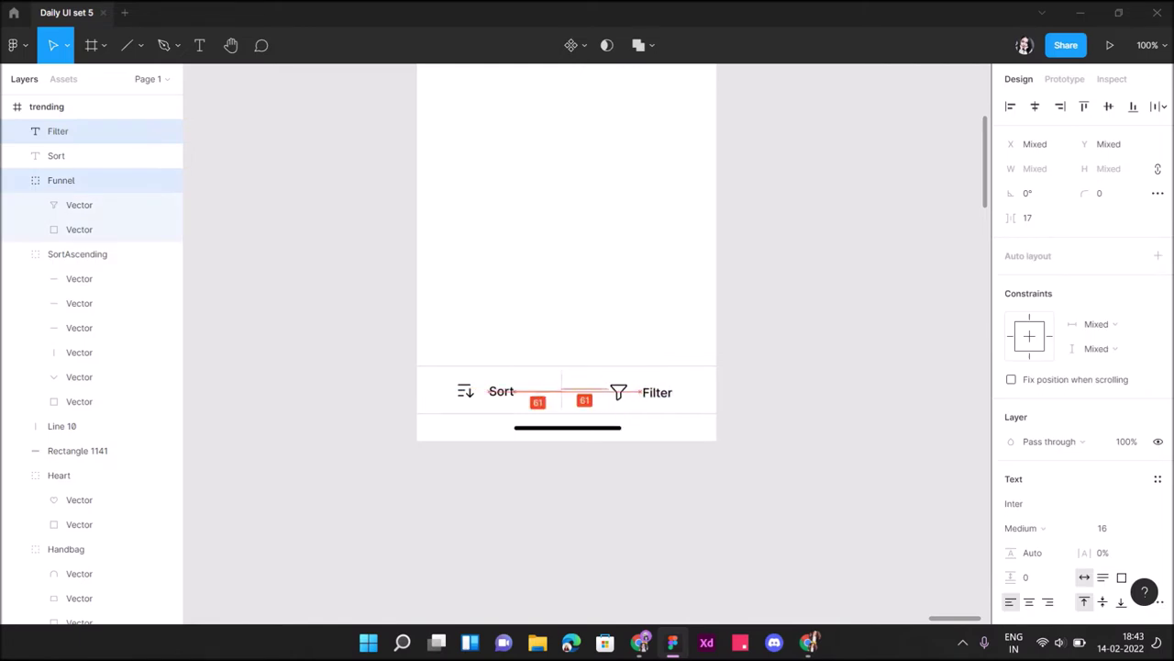
Centre the funnel icon and Filter label together in the bar's right half.
click(587, 404)
click(657, 392)
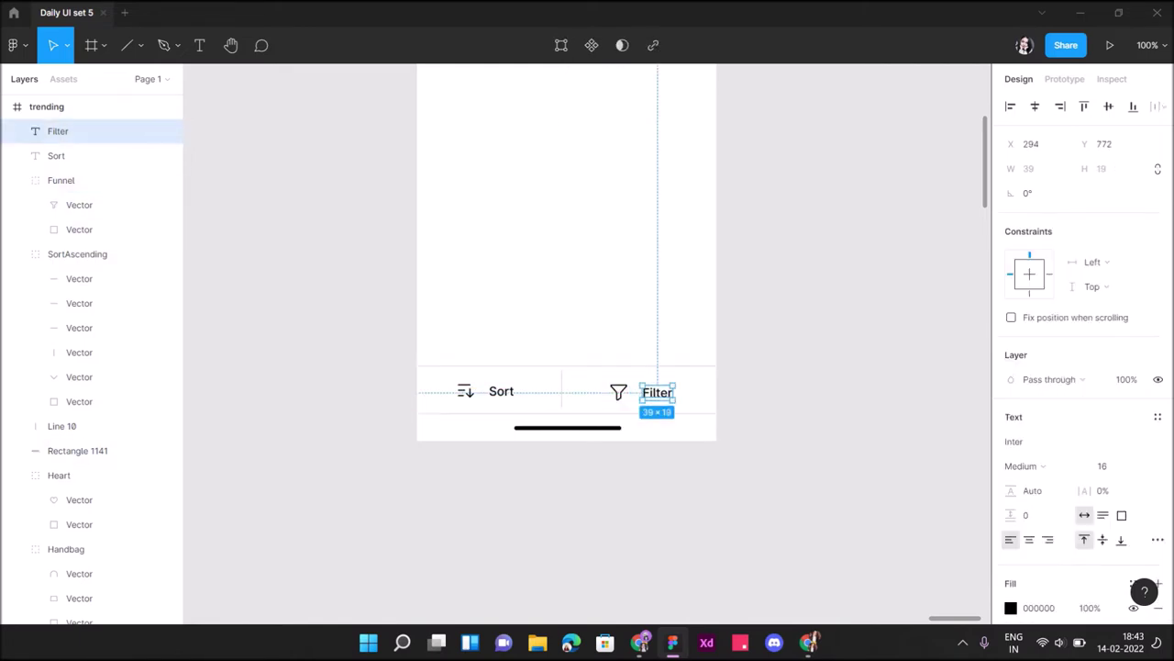
key(Escape)
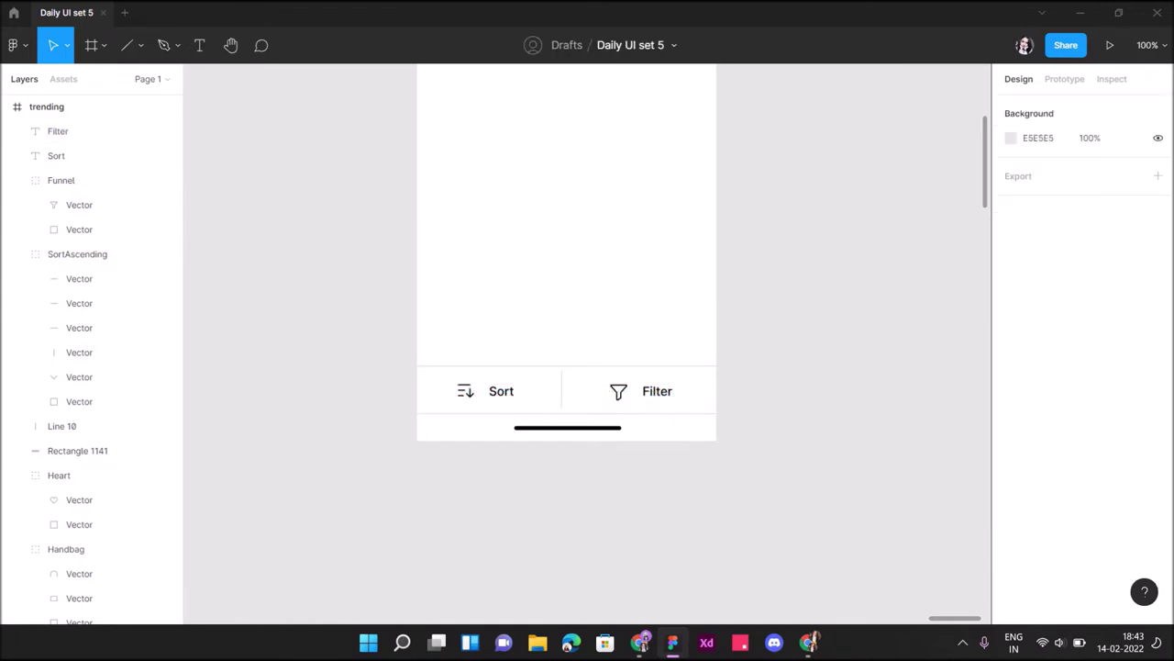
click(617, 392)
shift+click(657, 391)
drag(657, 391, 654, 389)
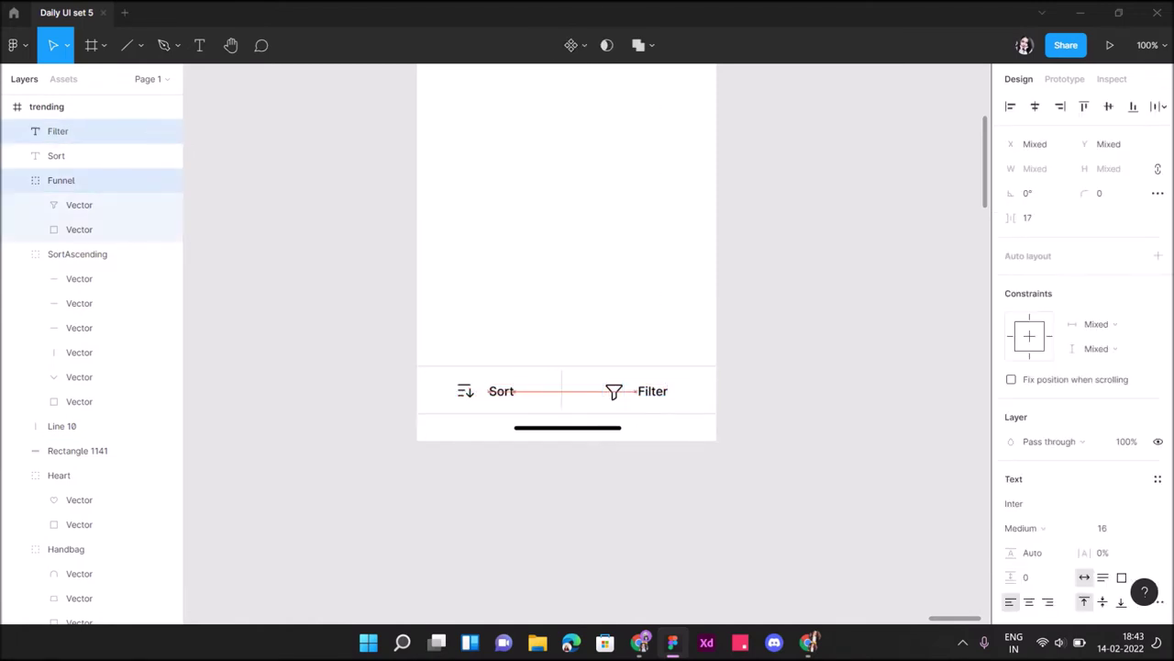
key(Escape)
scroll(566, 367, up, 5)
scroll(566, 367, up, 5)
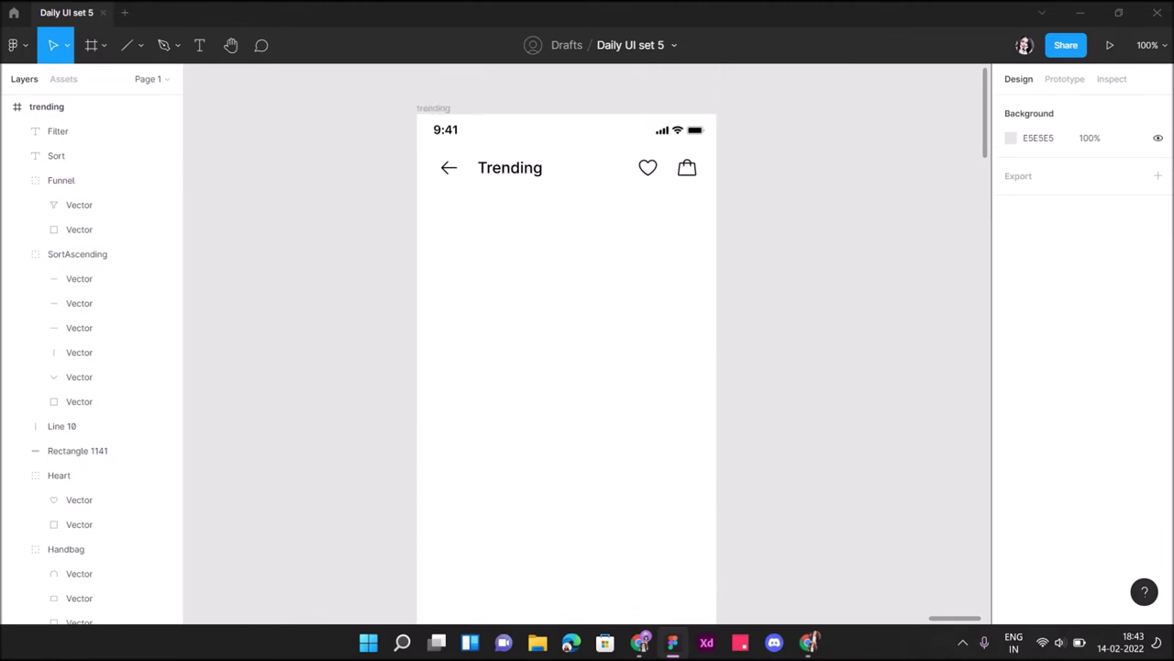
Draw a 158 × 183 grey card placeholder below the header, aligned to its left edge.
key(l)
click(140, 45)
click(101, 80)
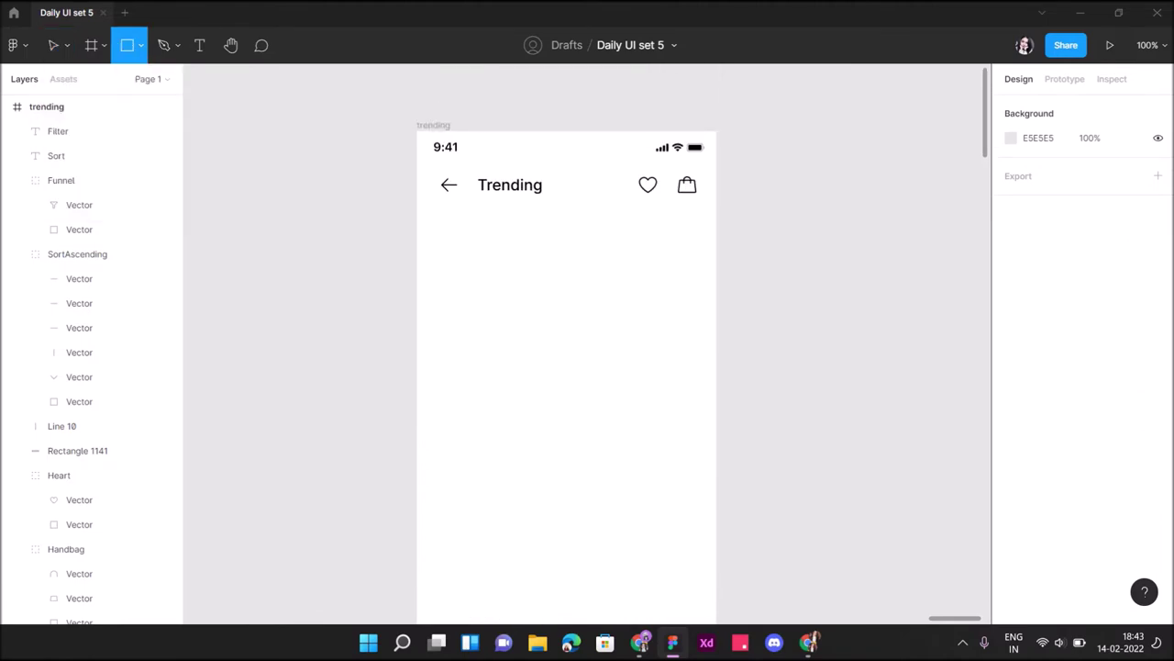
drag(448, 223, 571, 364)
drag(509, 294, 505, 298)
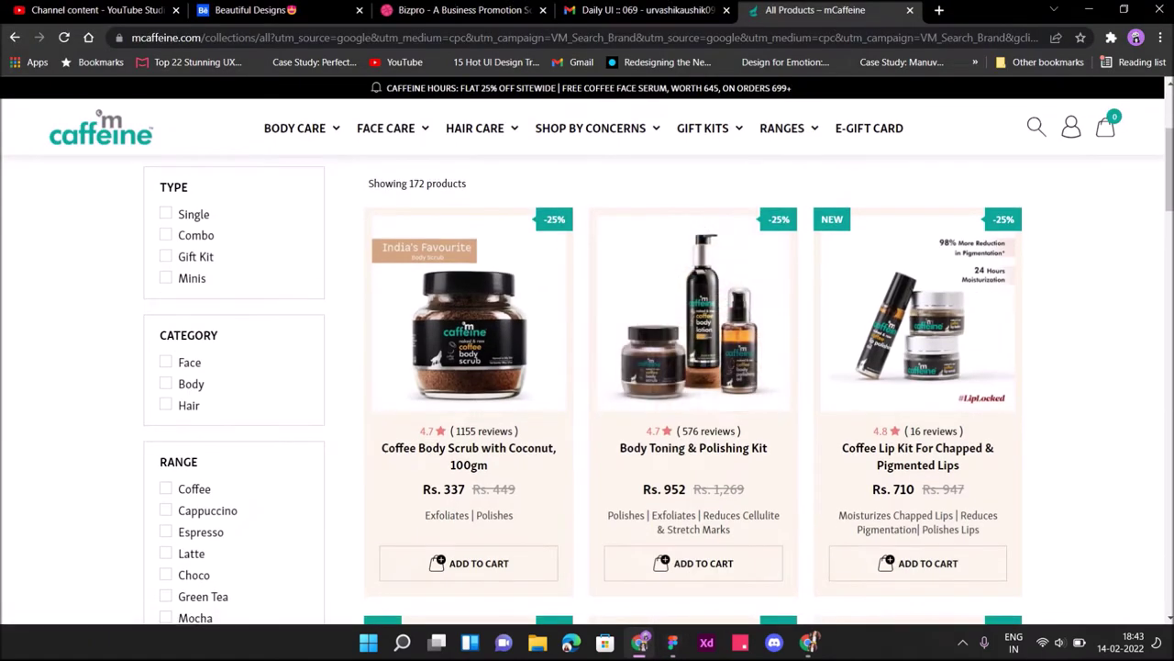
key(Down)
key(Down)
key(Down)
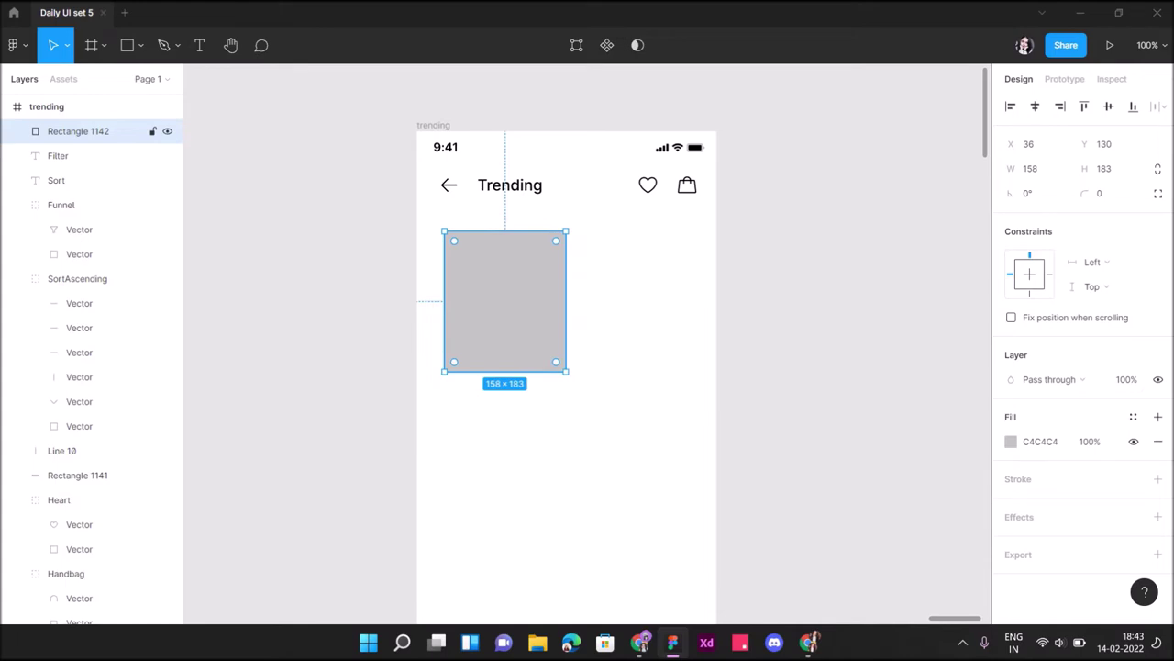
Draw a 390 × 119 backdrop across the frame top and send it behind the header.
key(r)
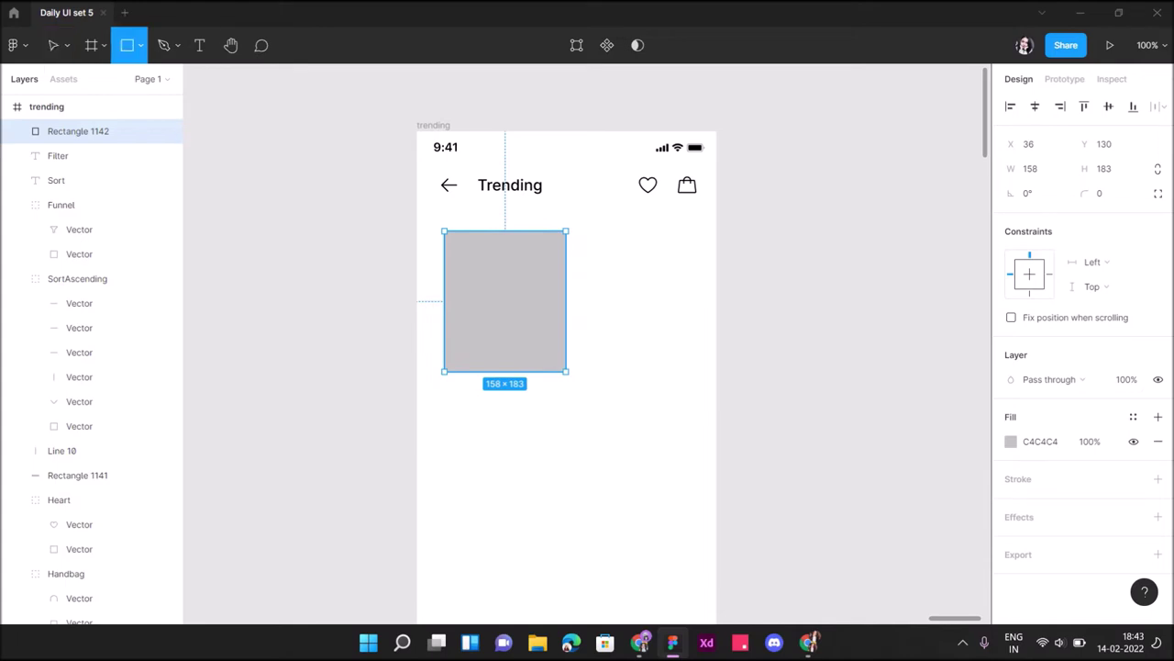
drag(416, 131, 717, 222)
drag(78, 131, 78, 335)
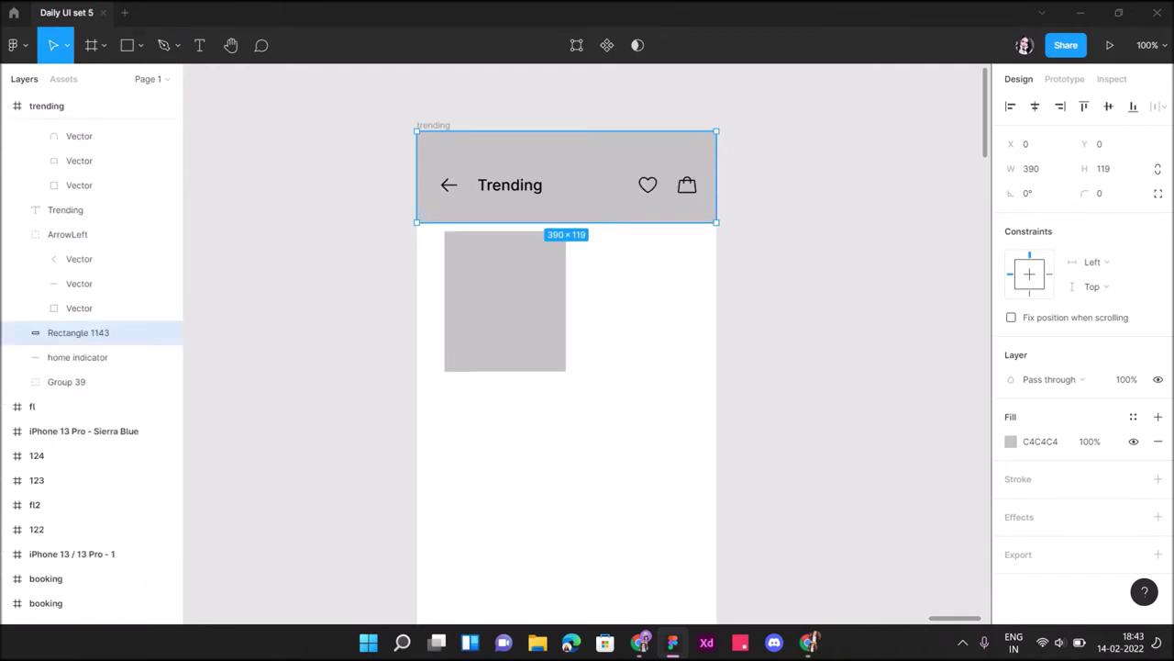
Move the status bar above the header backdrop and fill the backdrop white (ffffff).
drag(74, 382, 73, 332)
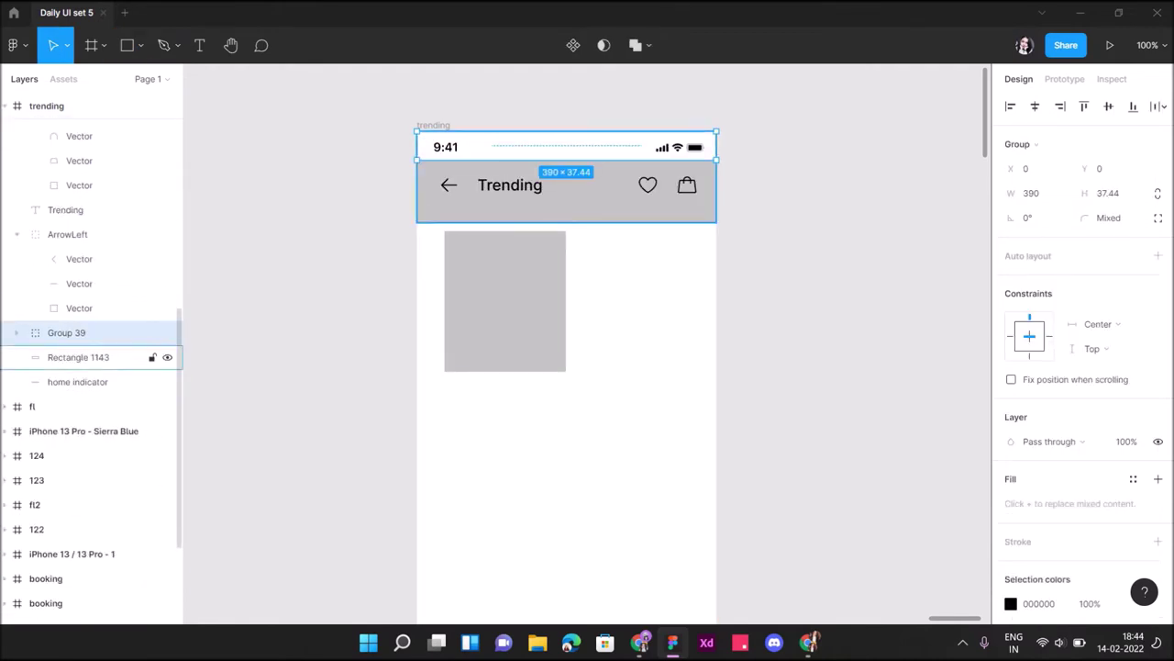
click(1010, 441)
text(ffffff)
key(Return)
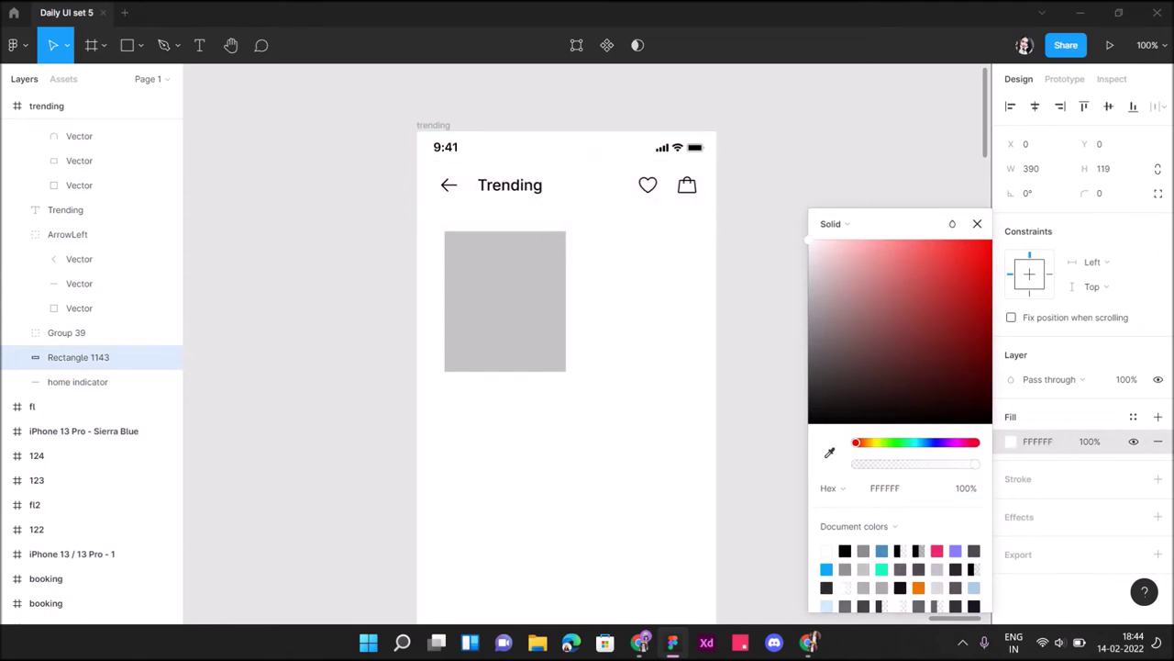
Add a 10% opacity, blur 10 drop shadow to the header and make it 105 px tall.
click(1158, 517)
click(1010, 542)
click(899, 594)
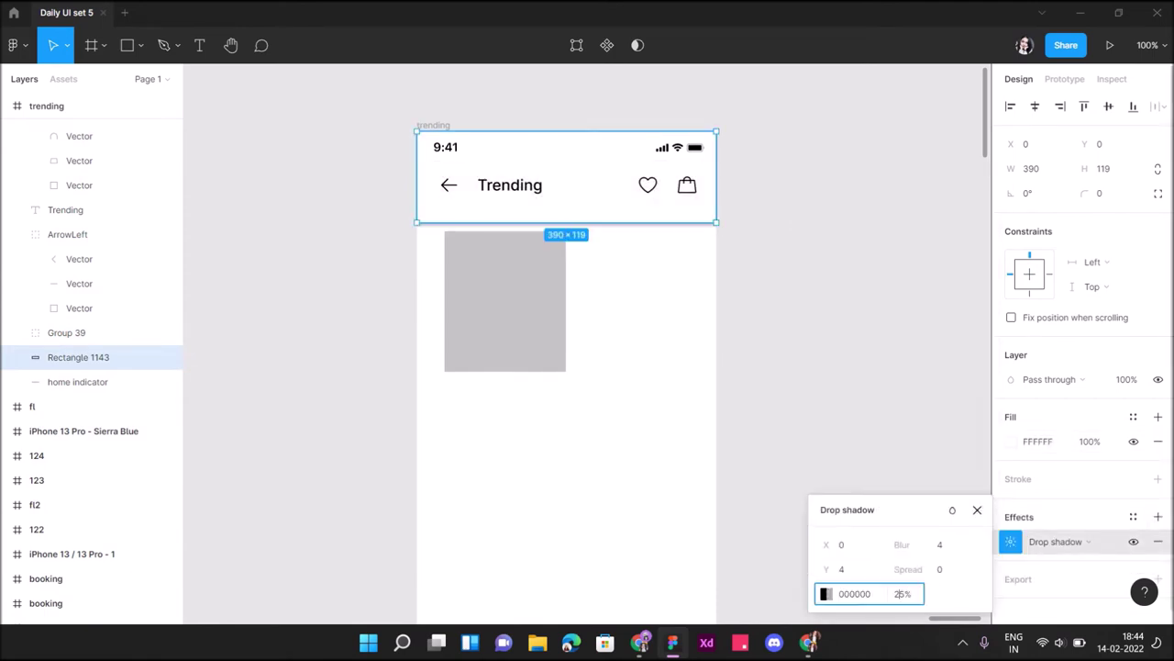
key(Return)
click(940, 544)
text(10)
key(Return)
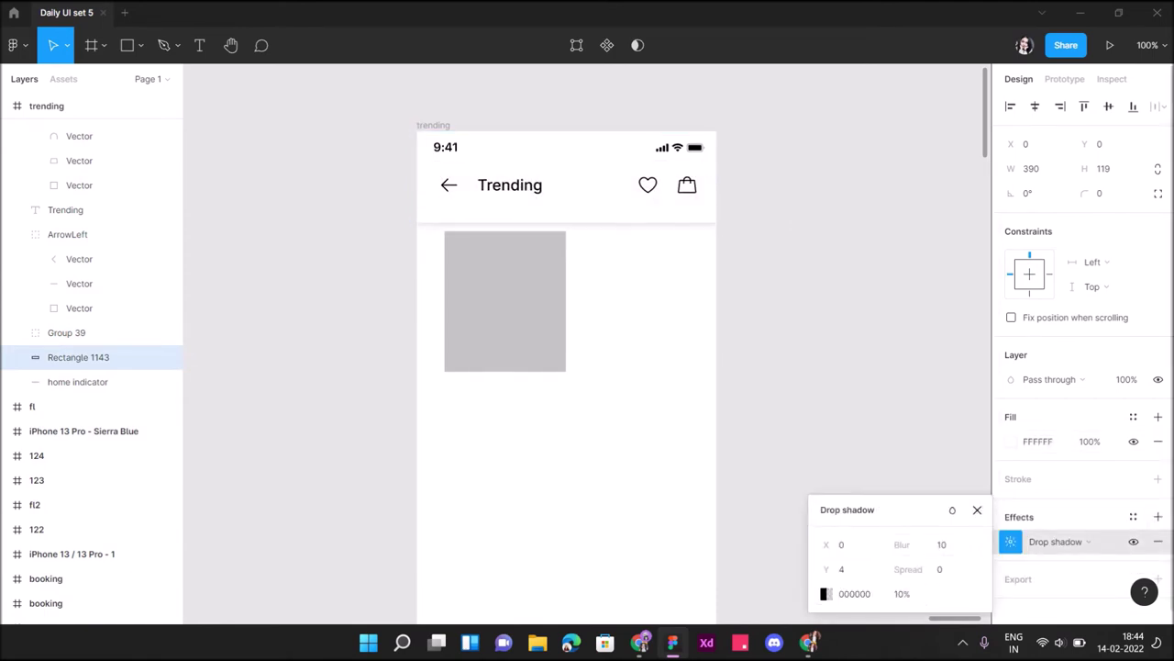
drag(566, 222, 566, 211)
key(Escape)
Change the header shadow colour to a pale grey (8C8C8C, lightened slightly).
click(78, 357)
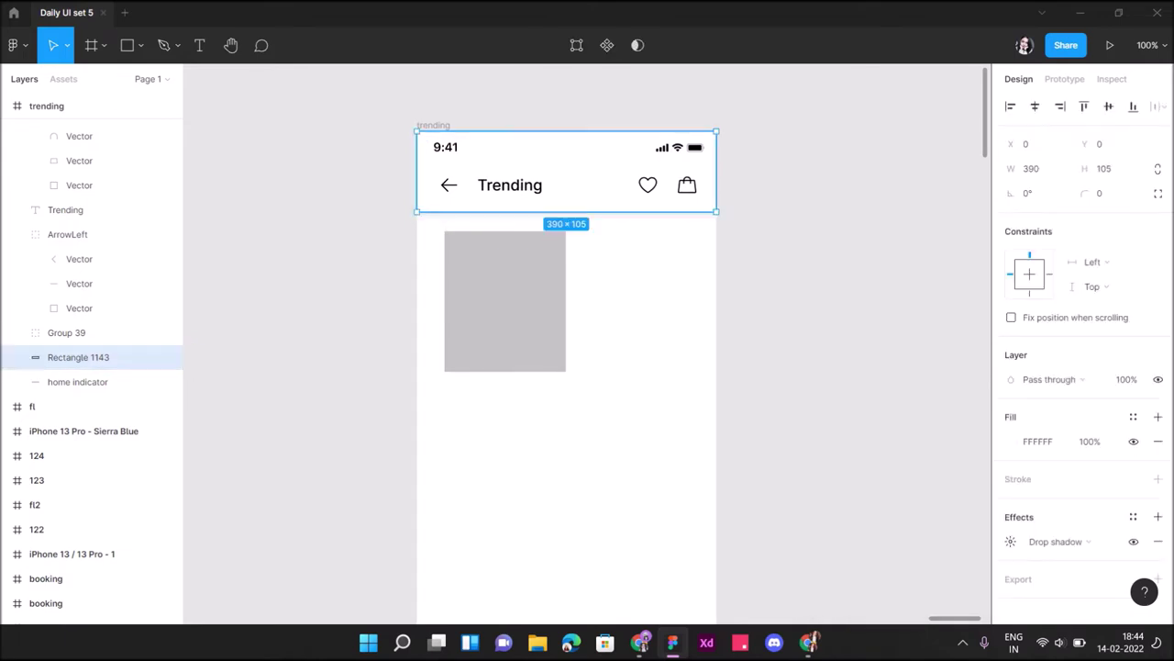
click(1010, 542)
click(826, 594)
text(8C8C8C)
key(Return)
drag(624, 315, 624, 314)
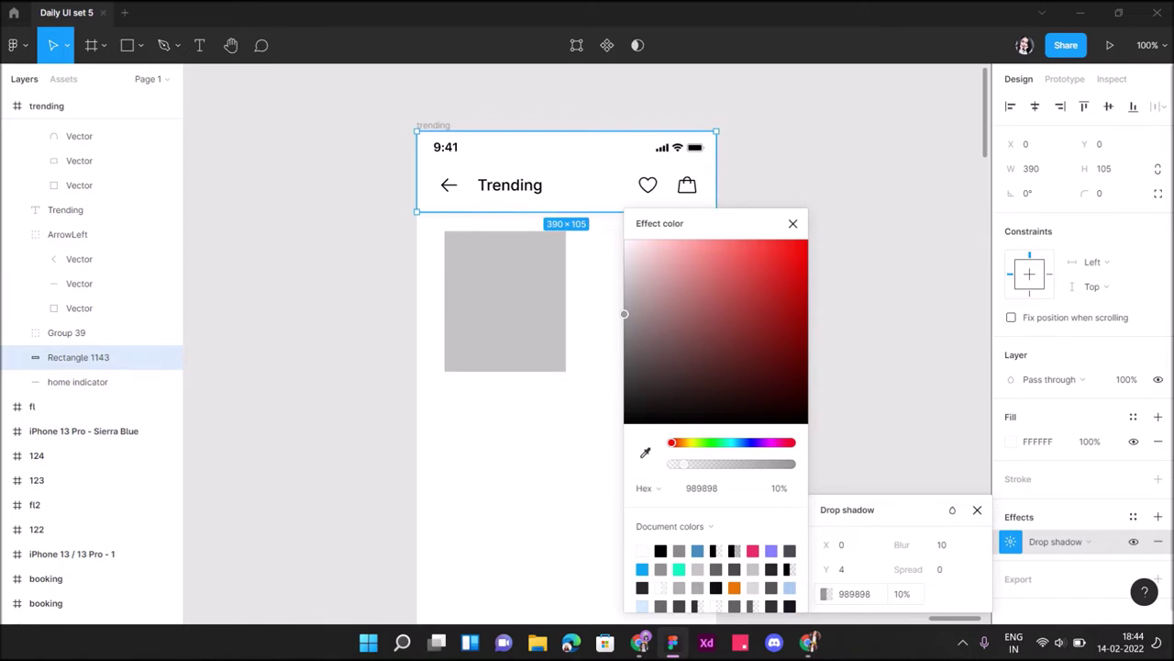
key(Escape)
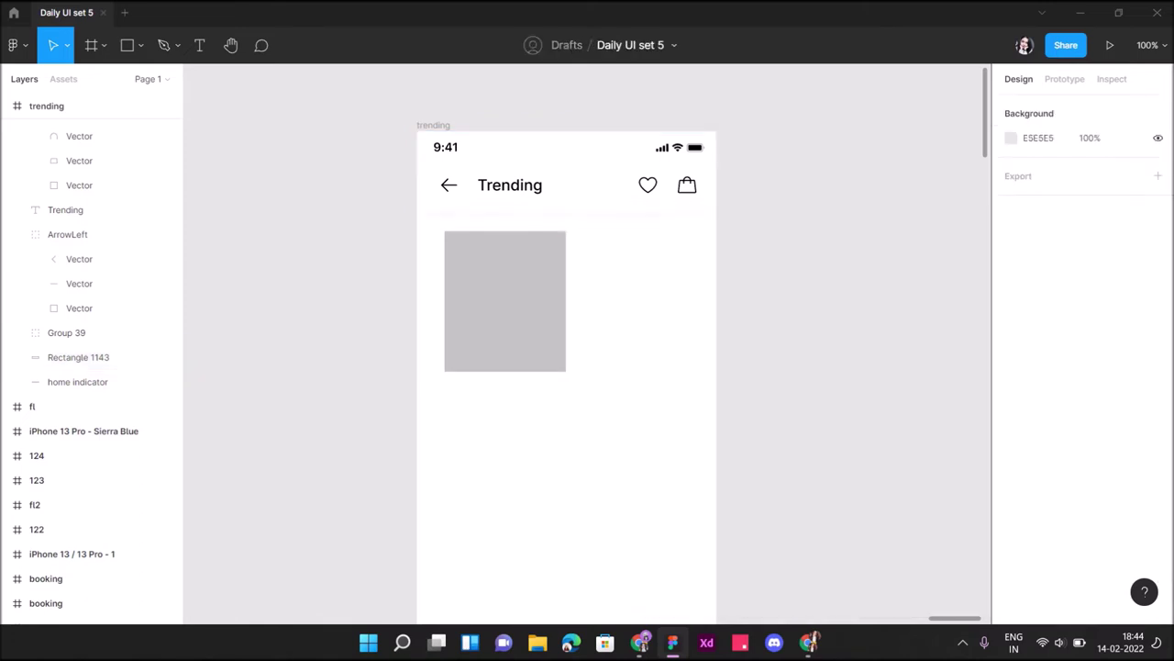
Give the trending frame an off-white background fill (F5F5F5).
click(433, 125)
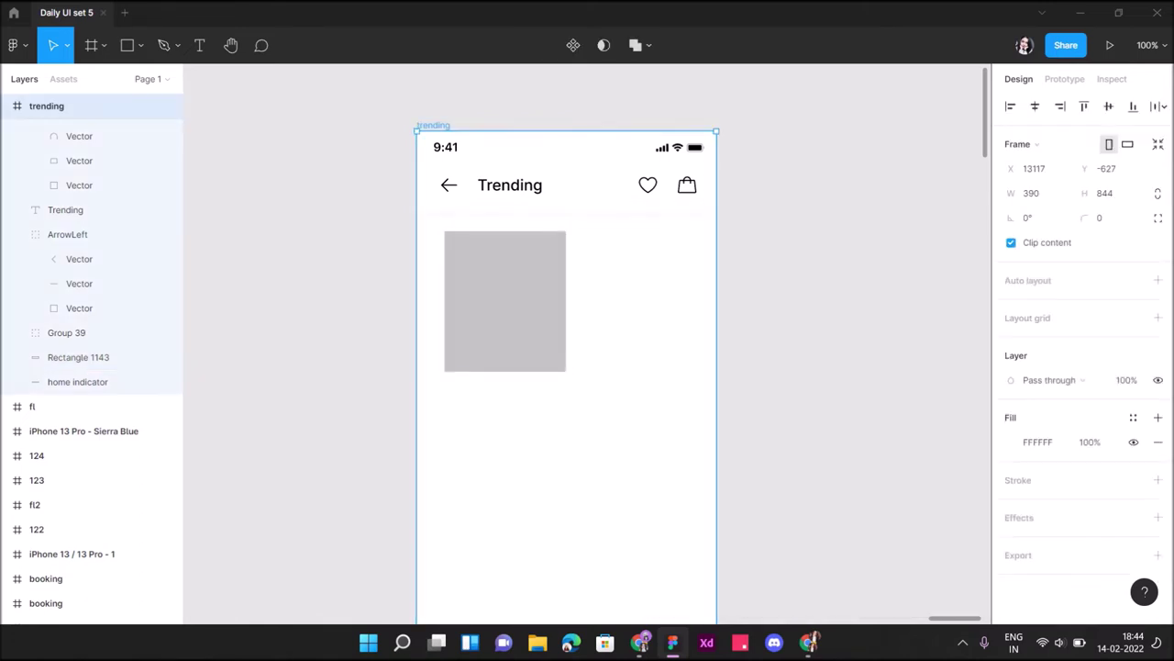
click(1011, 442)
text(F5F5F5)
key(Return)
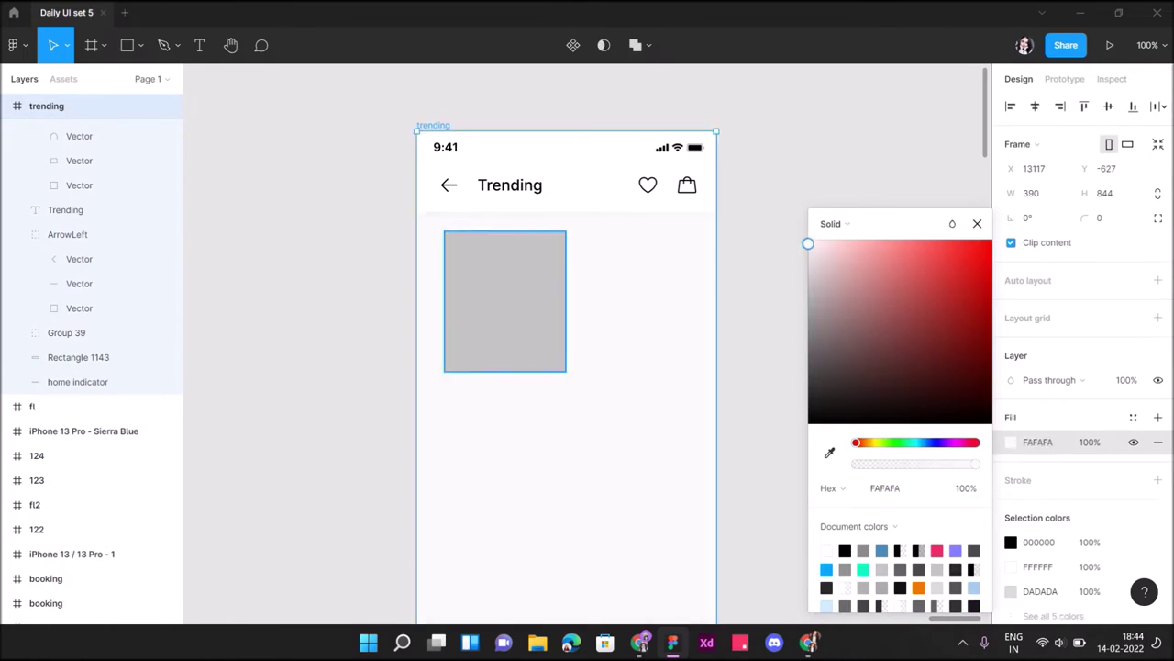
Round the grey card's corners to 10 with 100% corner smoothing.
click(505, 301)
click(1106, 192)
click(1158, 193)
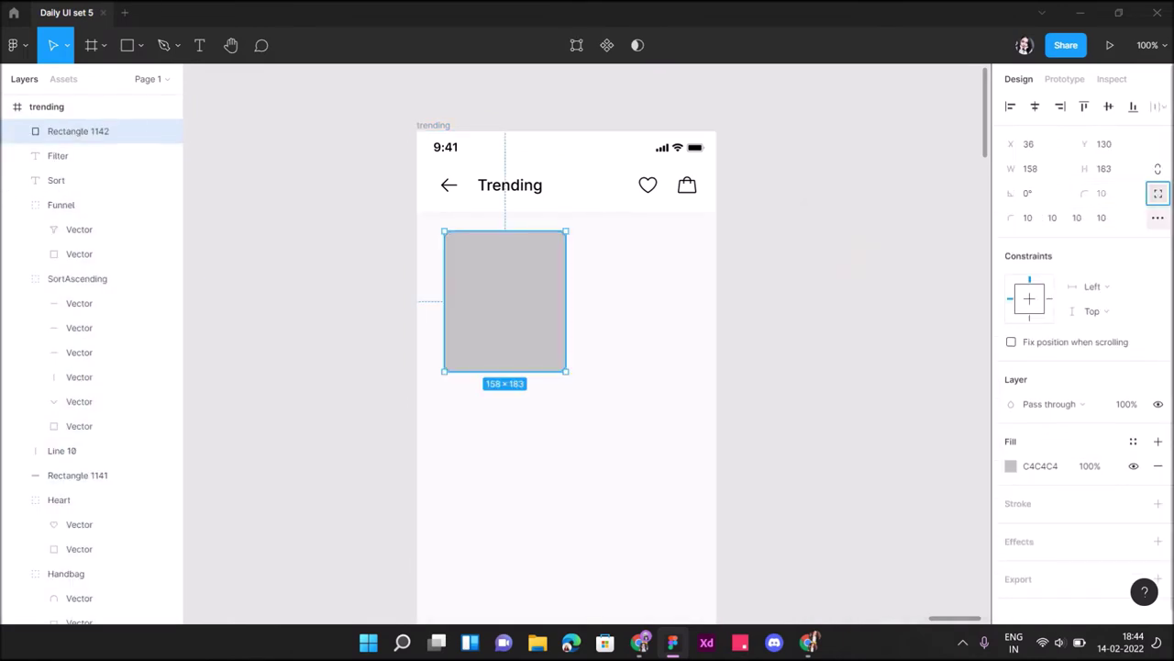
click(1158, 218)
drag(823, 256, 931, 256)
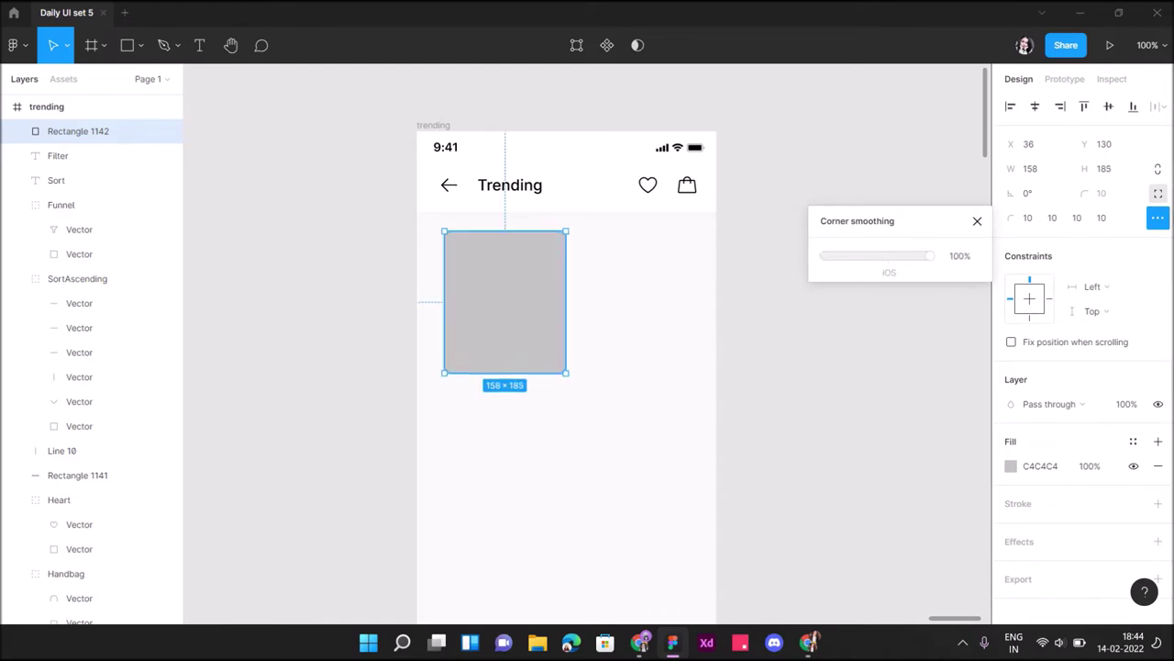
Place a copy of the card to its right and fine-tune the gap.
drag(505, 308, 642, 309)
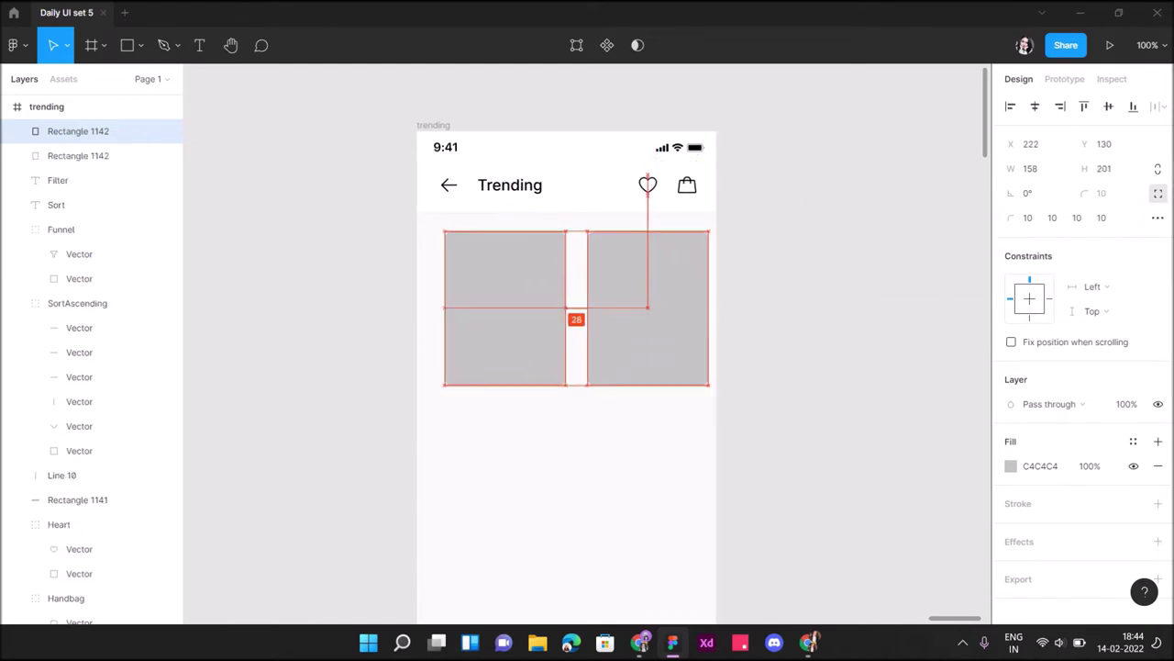
drag(642, 308, 640, 307)
shift+click(78, 155)
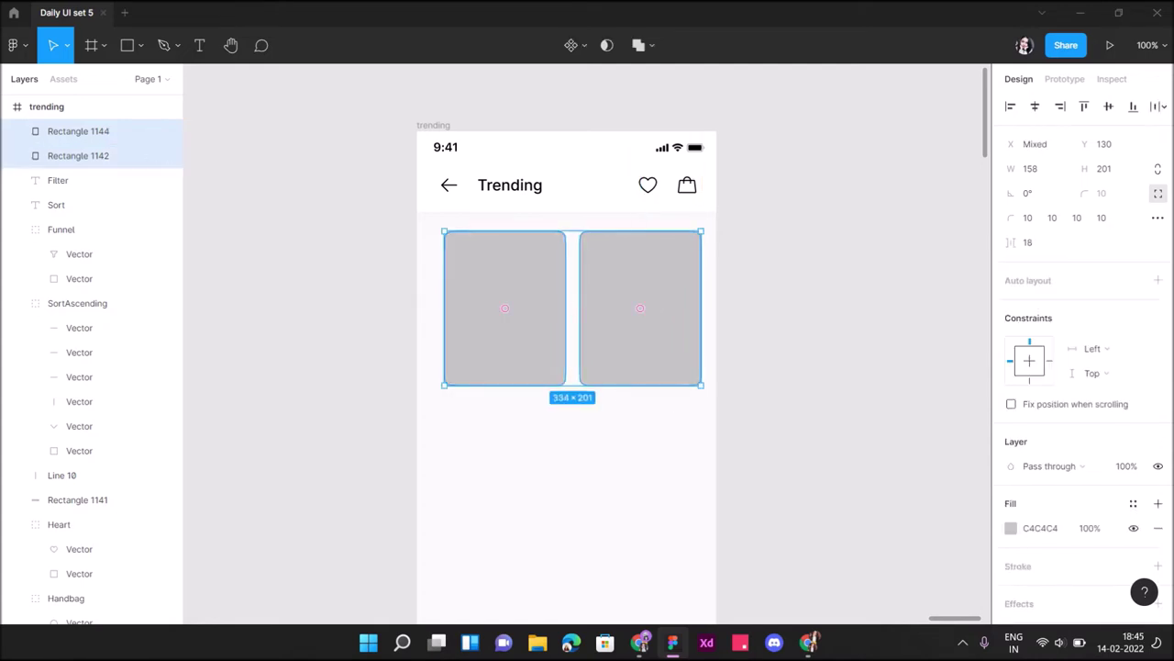
key(Escape)
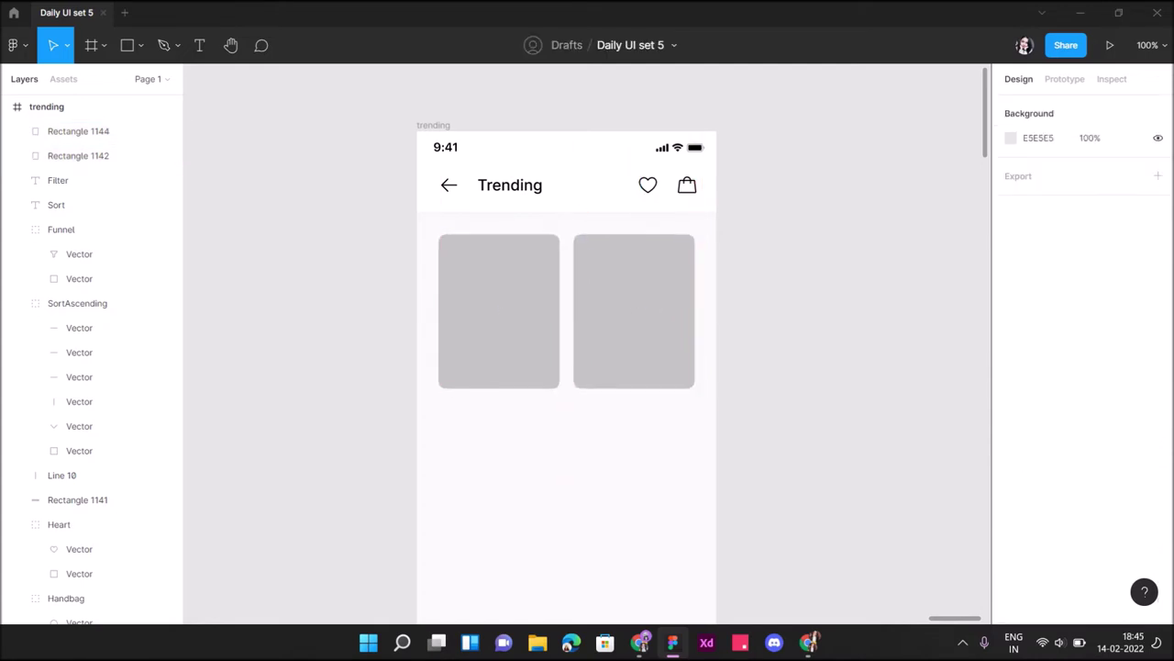
Fill the left card white (FFFFFF), then bring the mCaffeine listing in Chrome forward.
click(499, 311)
click(1011, 466)
text(FFFFFF)
key(Return)
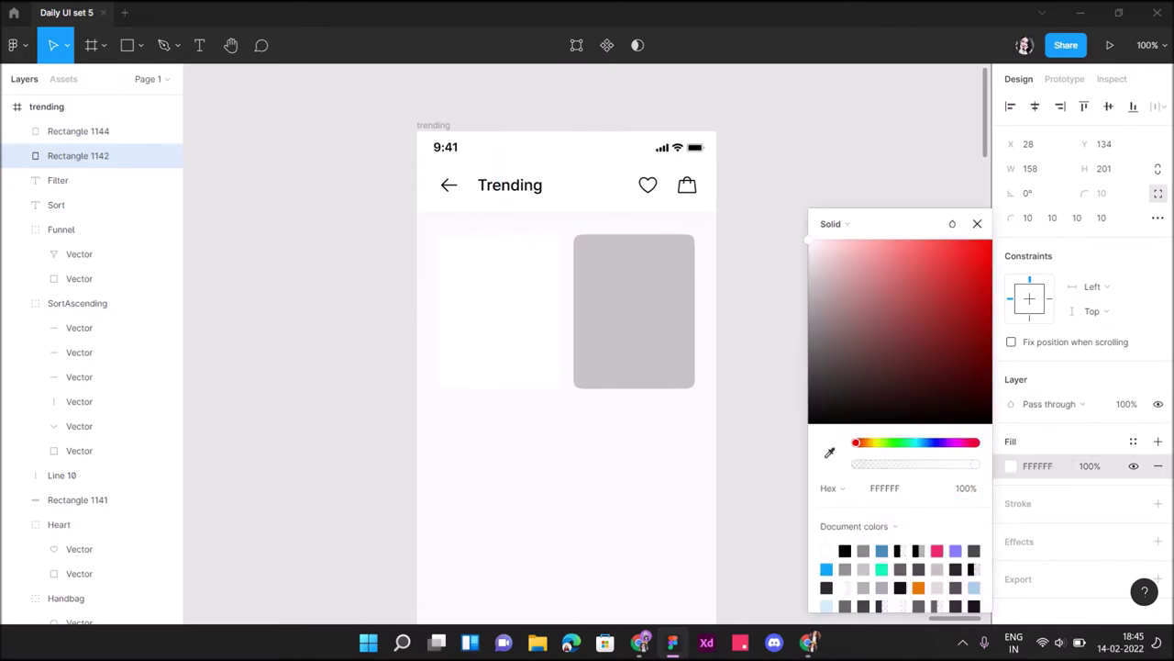
click(641, 643)
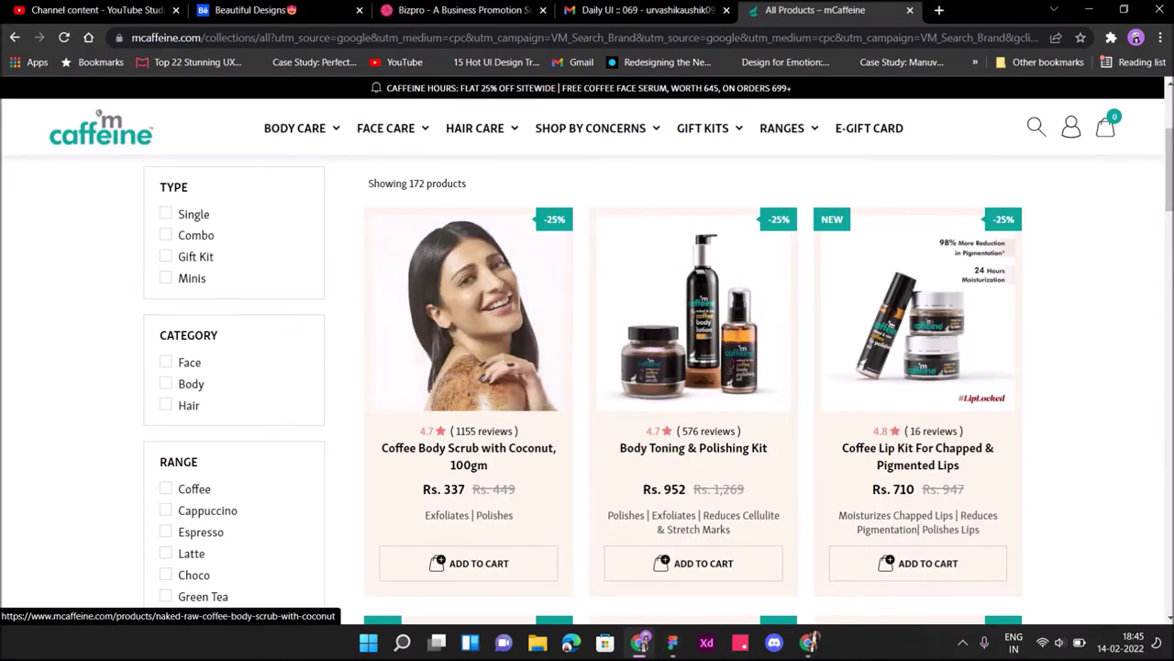
Open the Coffee Body Scrub product in a new Chrome tab.
right_click(485, 265)
click(553, 280)
click(888, 10)
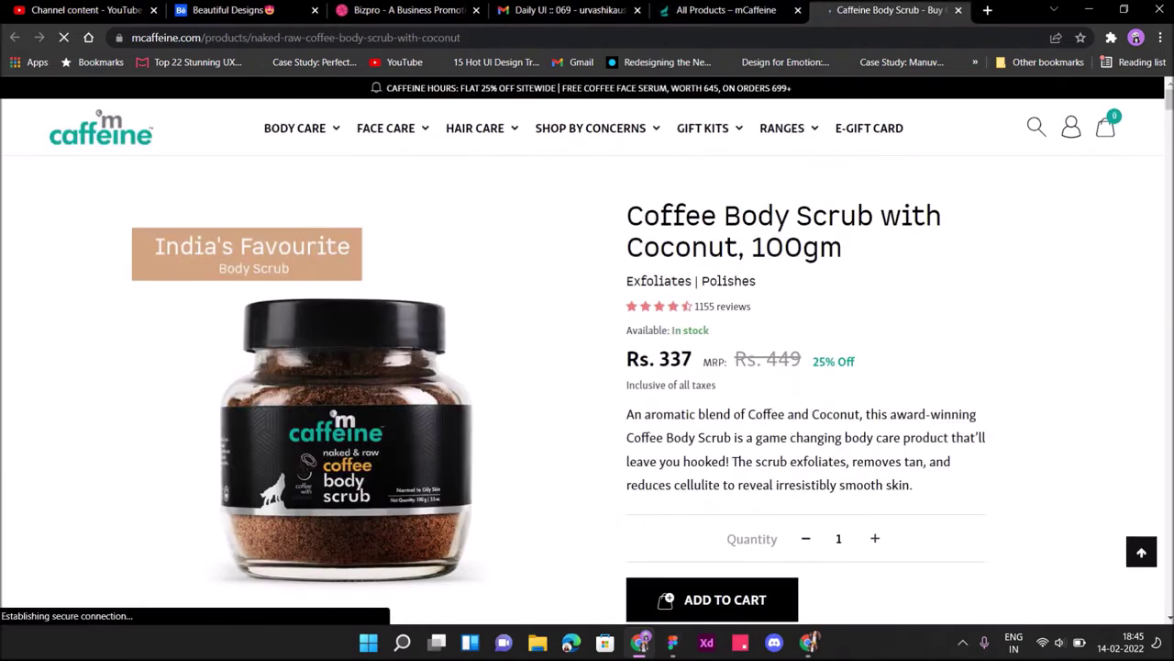
Save the product page under the name 'm'.
right_click(353, 154)
right_click(313, 161)
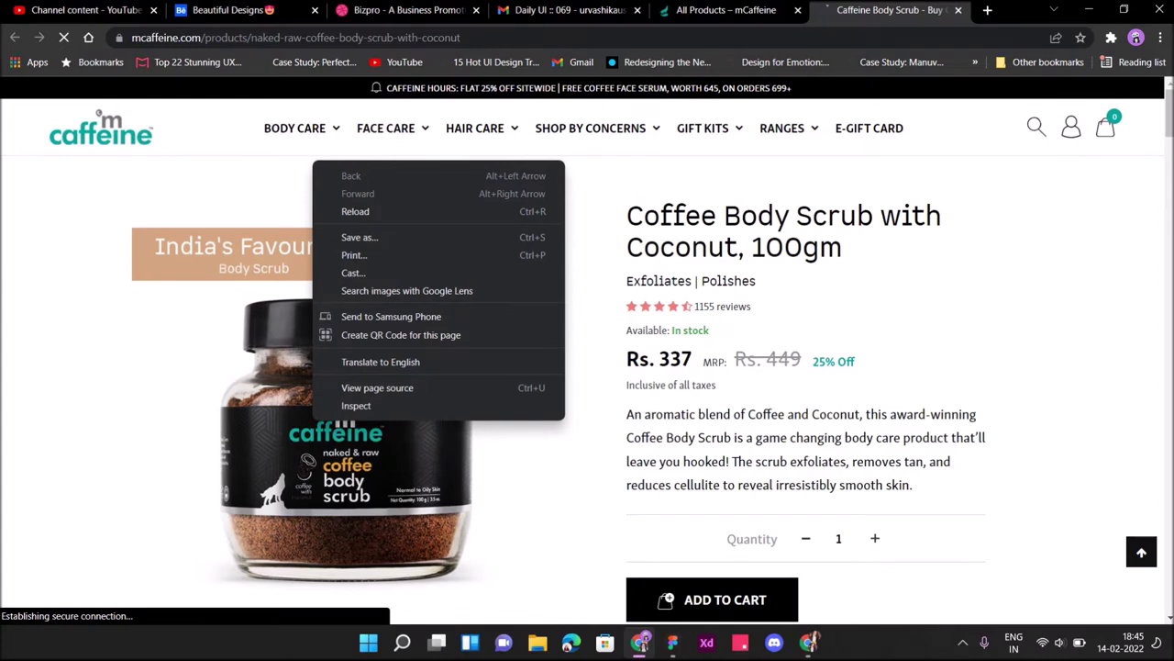
right_click(294, 189)
right_click(300, 189)
key(Escape)
right_click(496, 140)
click(527, 215)
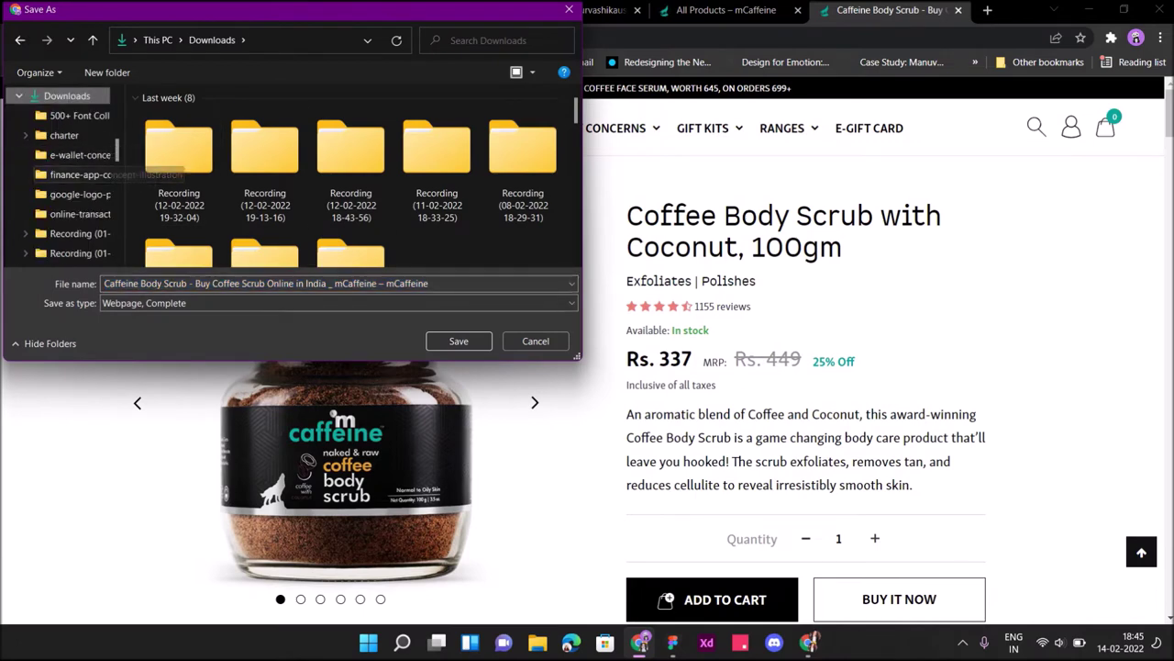
text(m)
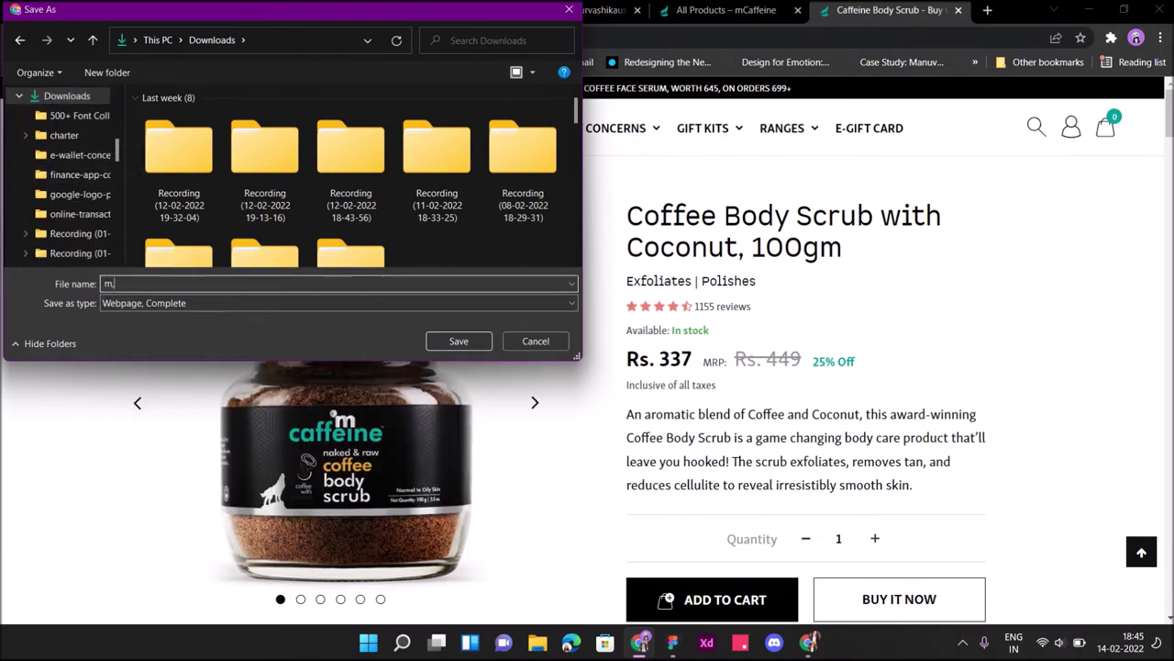
click(459, 340)
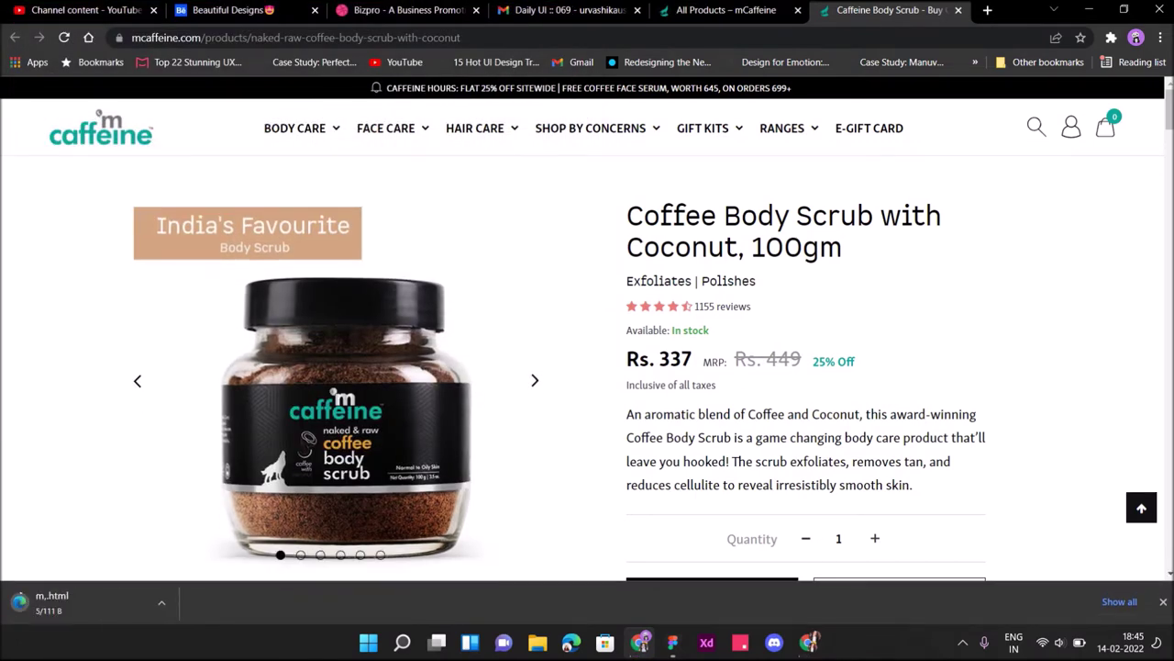
click(1164, 601)
Snip the scrub jar image from the page and return to Figma.
scroll(1164, 601, down, 2)
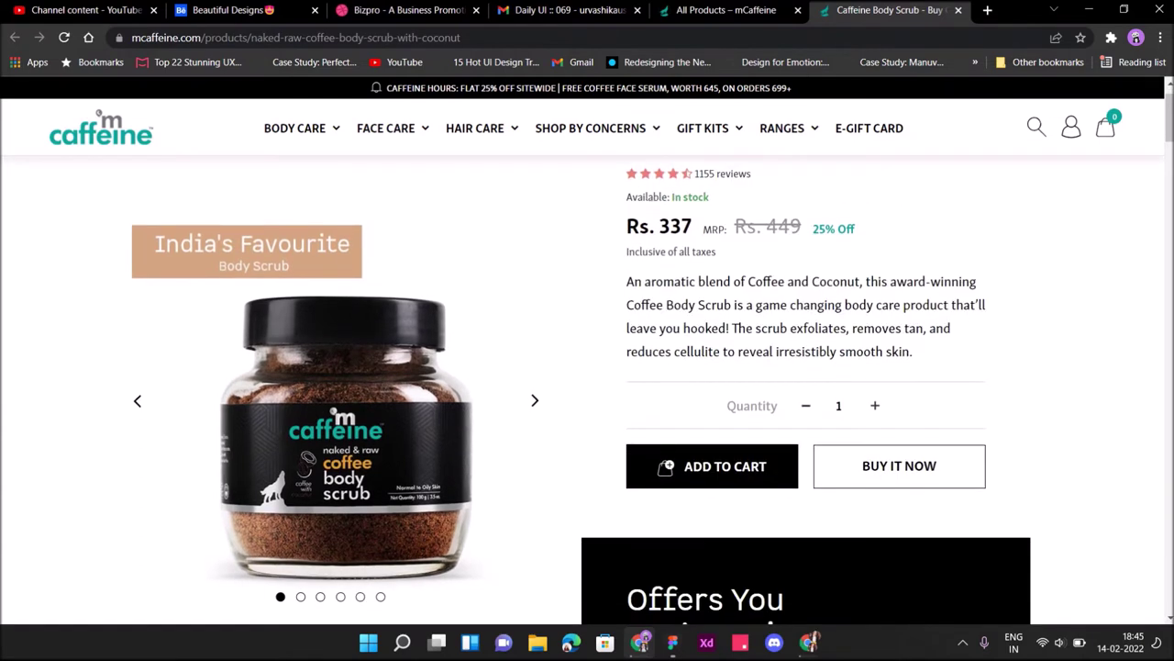
right_click(370, 145)
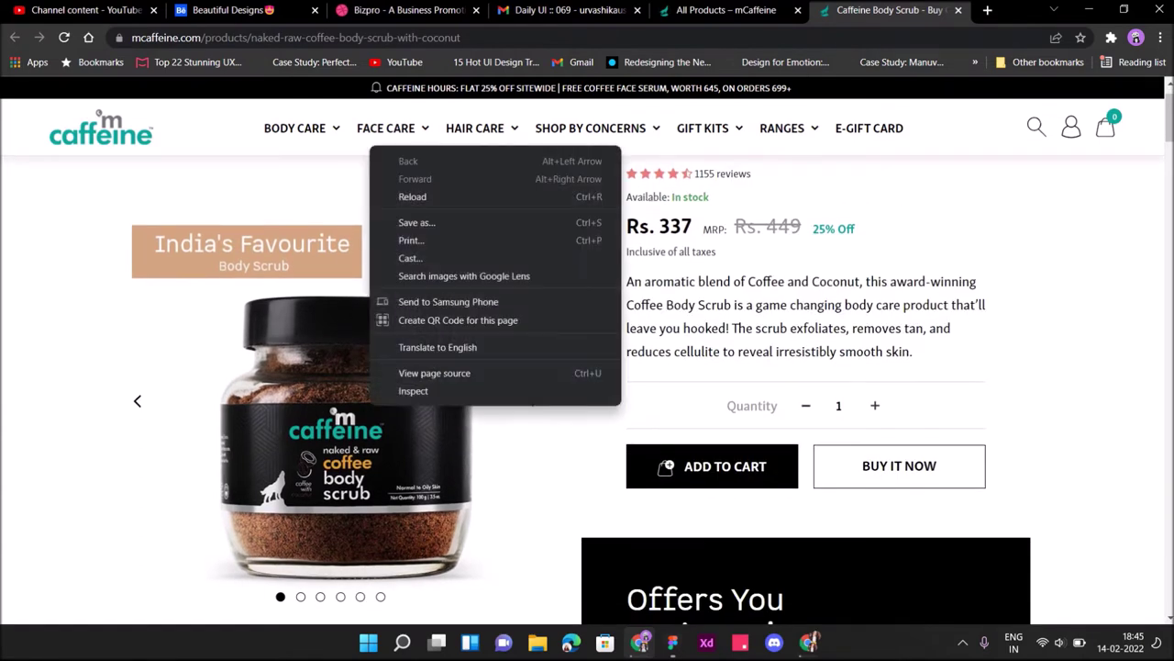
key(Escape)
key(super+shift+s)
mouse_move(167, 285)
mouse_down()
mouse_move(504, 569)
mouse_move(510, 588)
mouse_up()
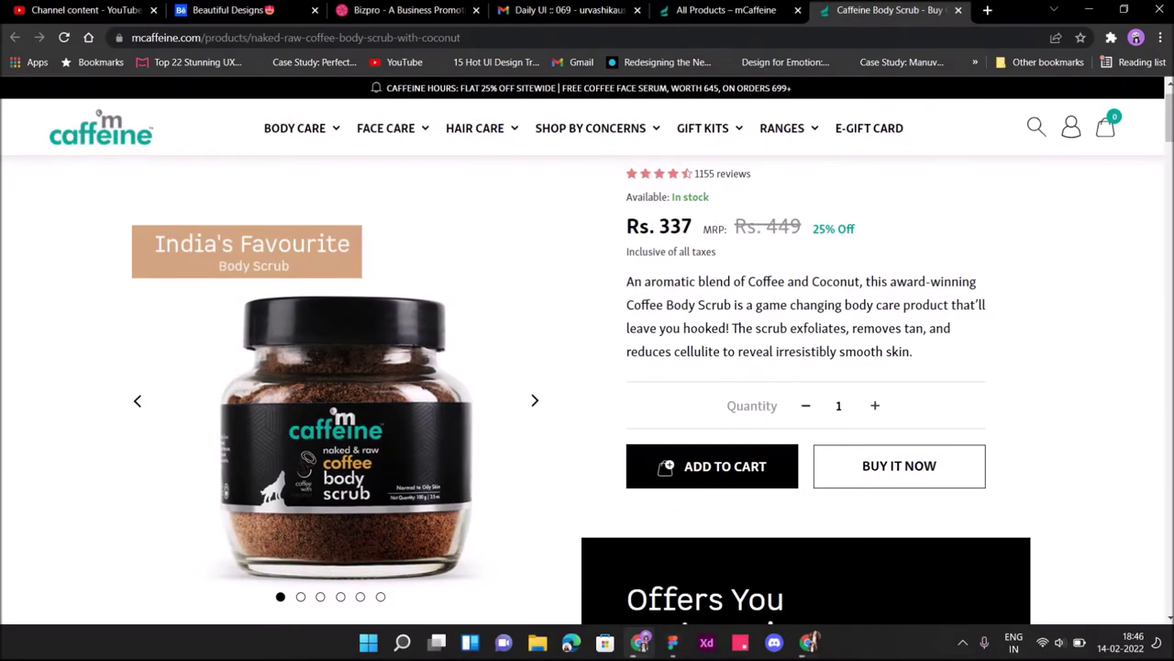
scroll(587, 368, up, 2)
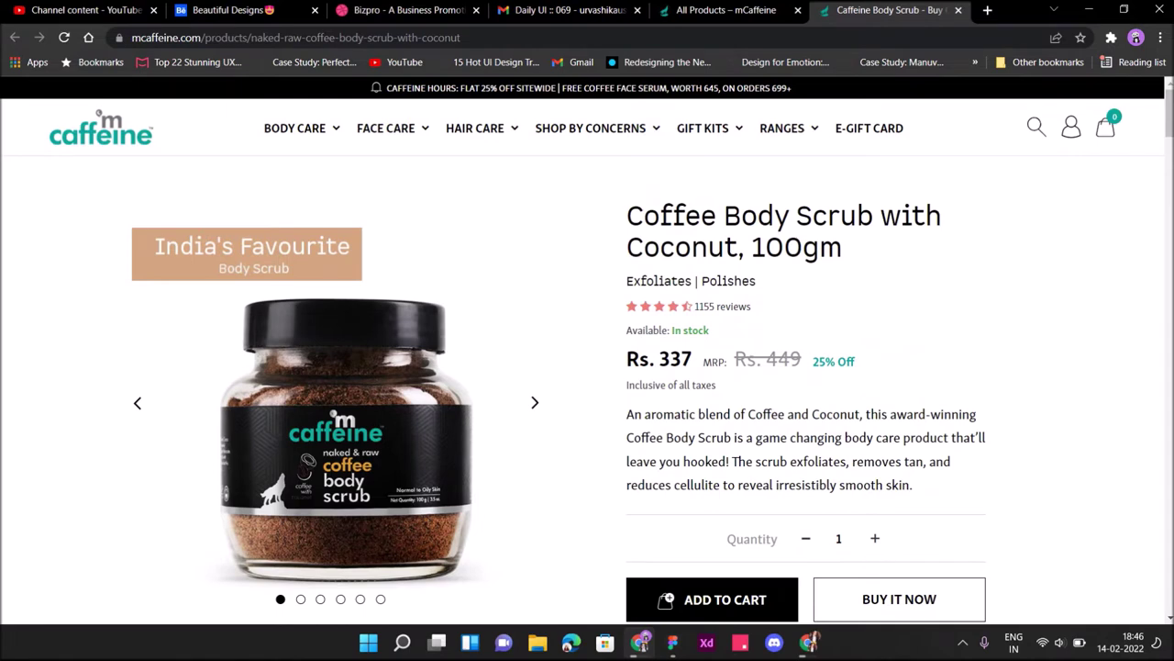
key(super+shift+s)
drag(186, 292, 498, 587)
click(672, 642)
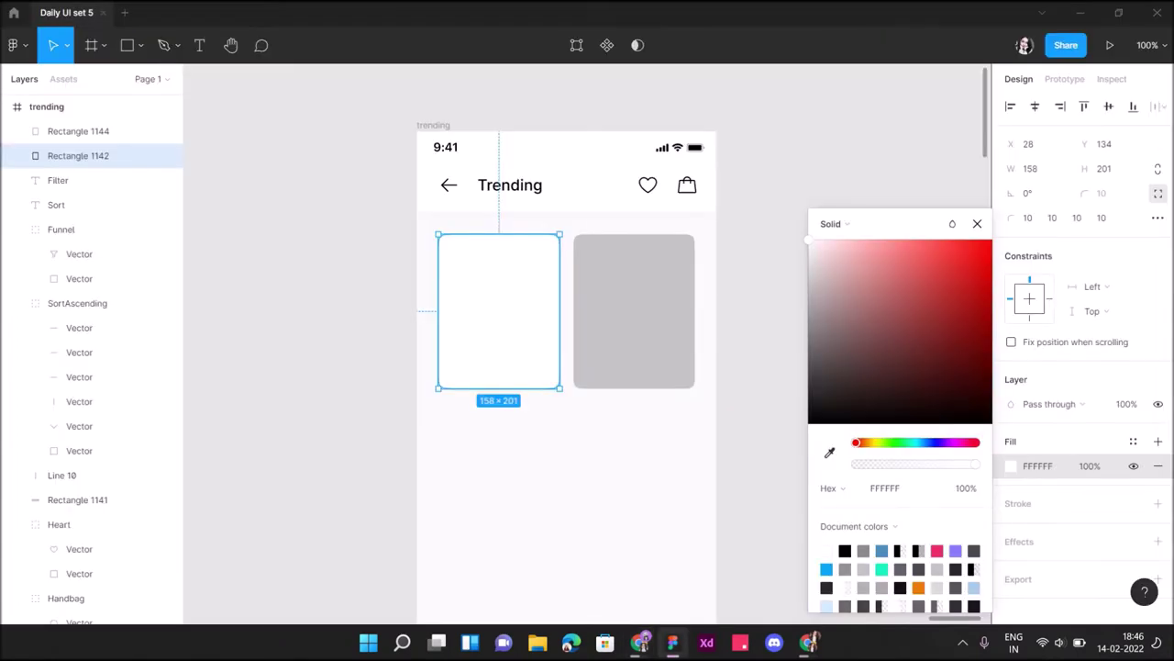
Fill the right-hand card white (FFFFFF).
click(78, 131)
click(1011, 466)
text(FFFFFF)
key(Return)
key(Escape)
key(Escape)
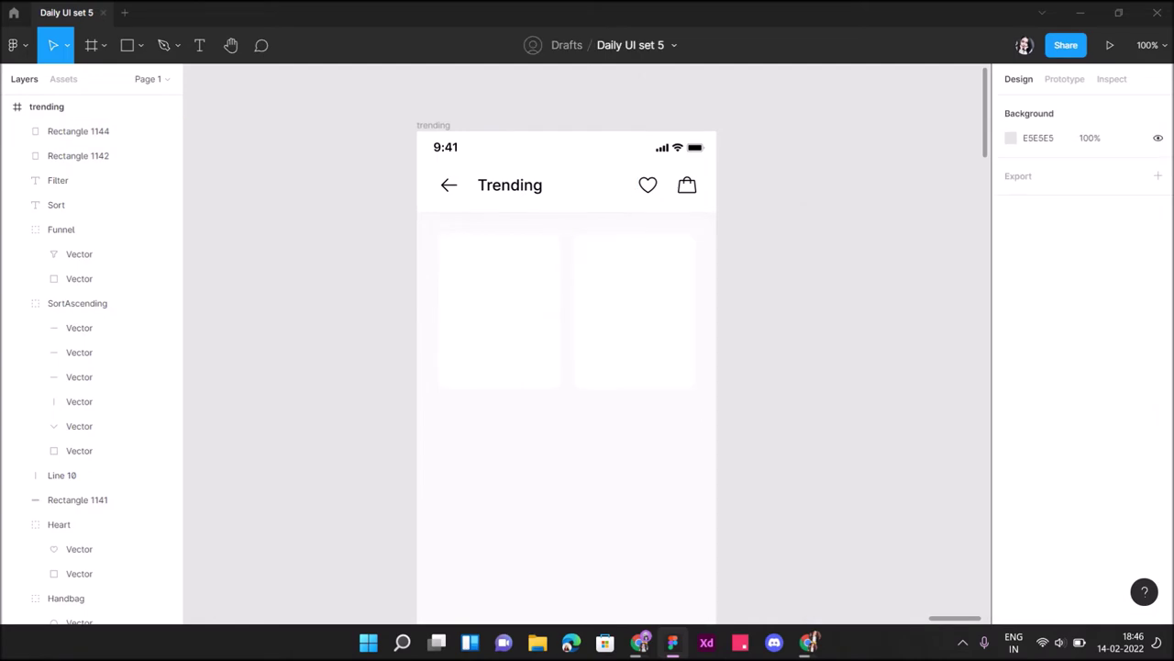
Browse recent files in File Explorer, close it, and return to the Chrome product page.
click(538, 643)
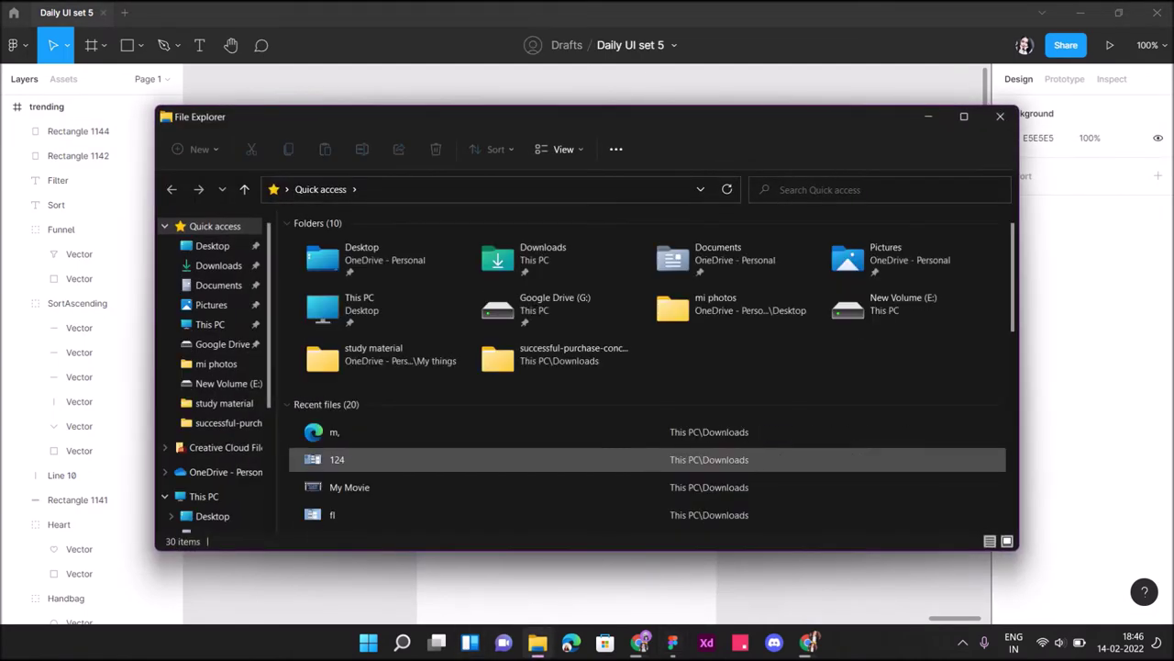
scroll(395, 458, down, 1)
scroll(404, 454, down, 5)
scroll(404, 454, up, 1)
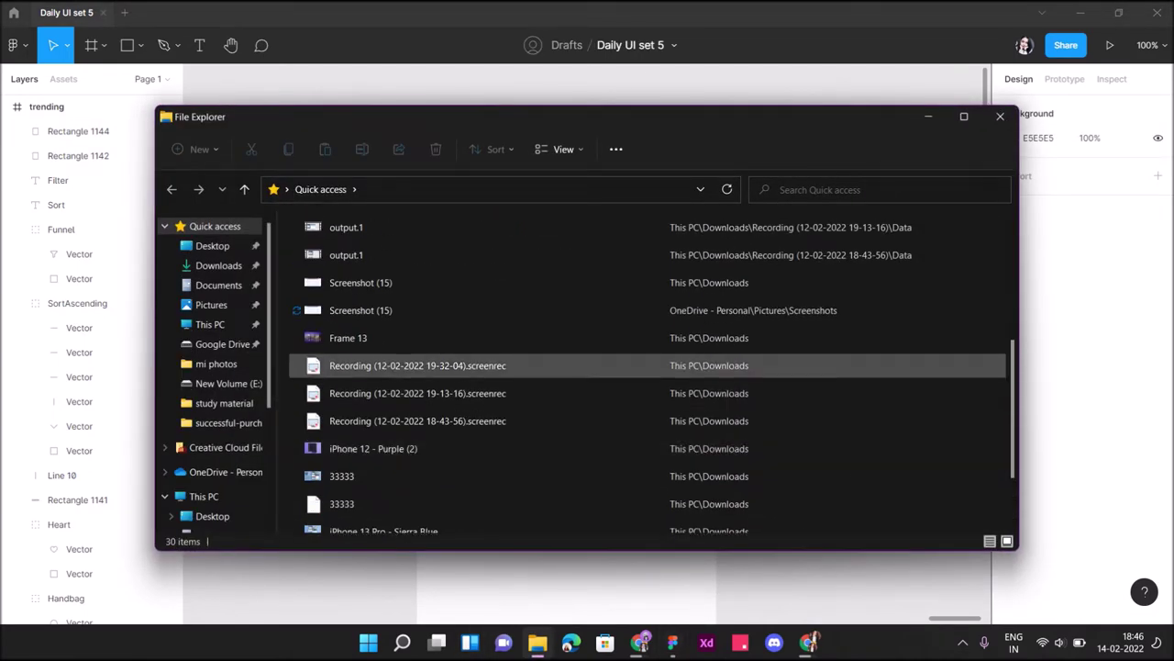
scroll(404, 310, up, 3)
scroll(403, 310, up, 2)
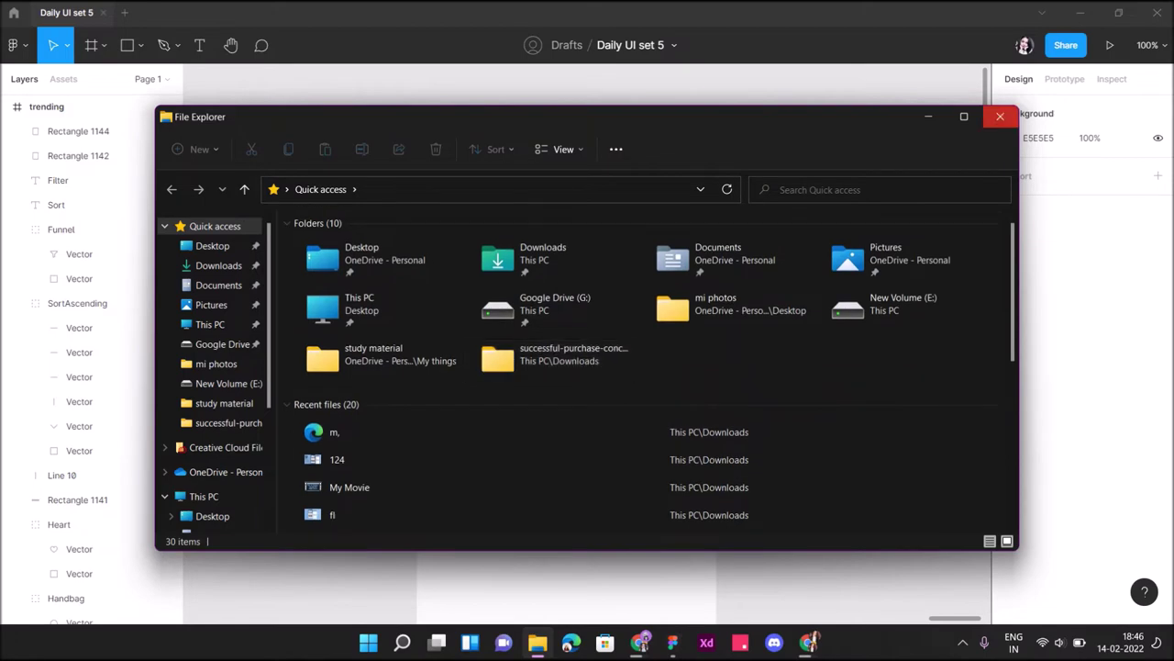
click(1000, 117)
click(640, 642)
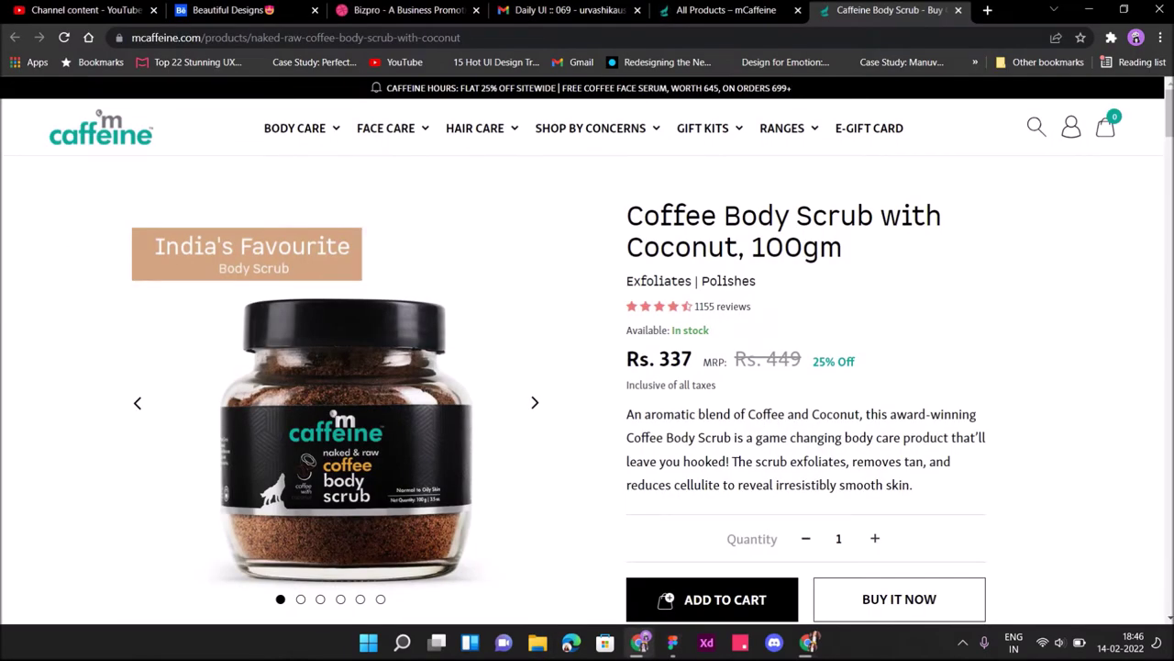
Snip the jar image again and return to Figma.
key(super+shift+s)
drag(184, 289, 512, 586)
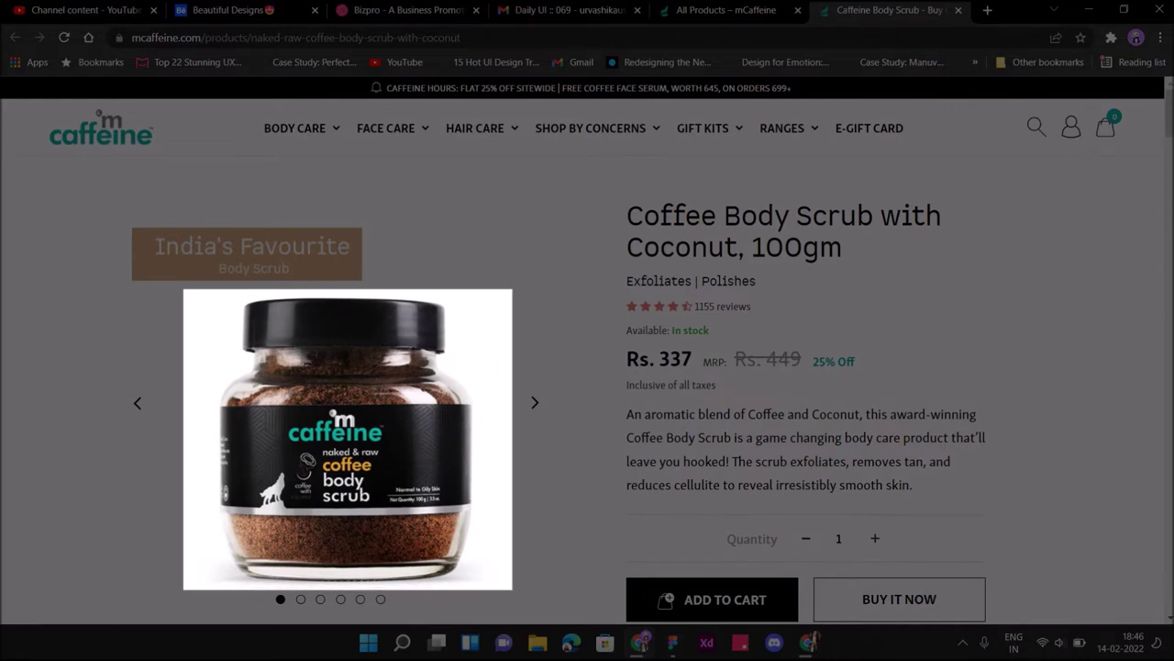
drag(512, 588, 510, 588)
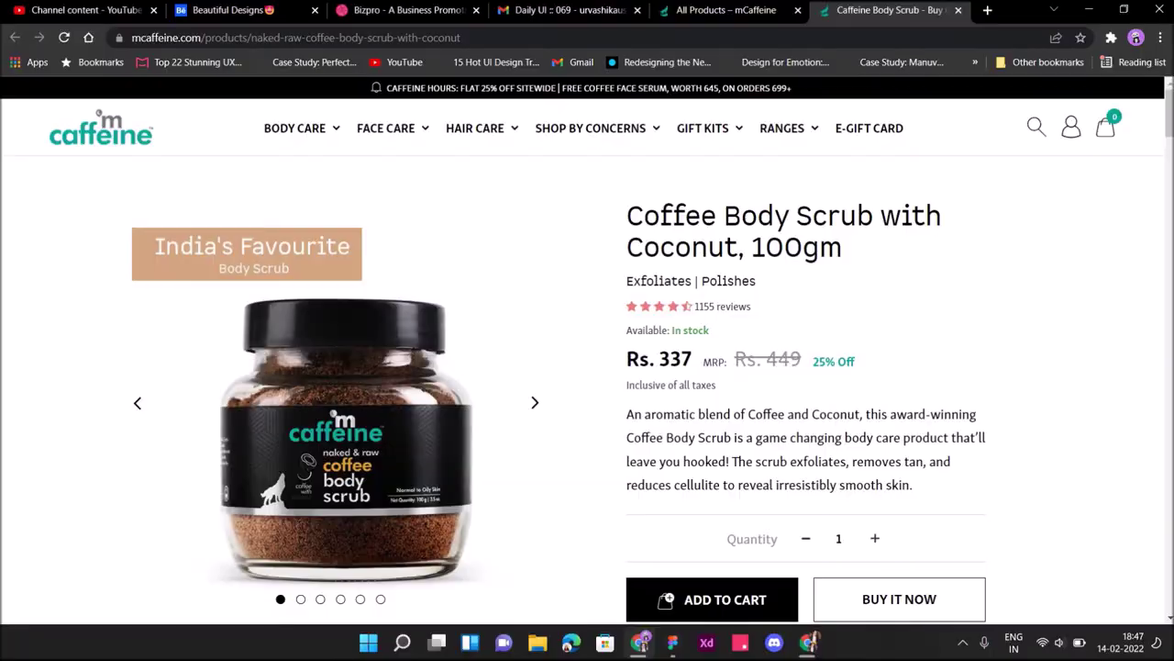
key(alt+Tab)
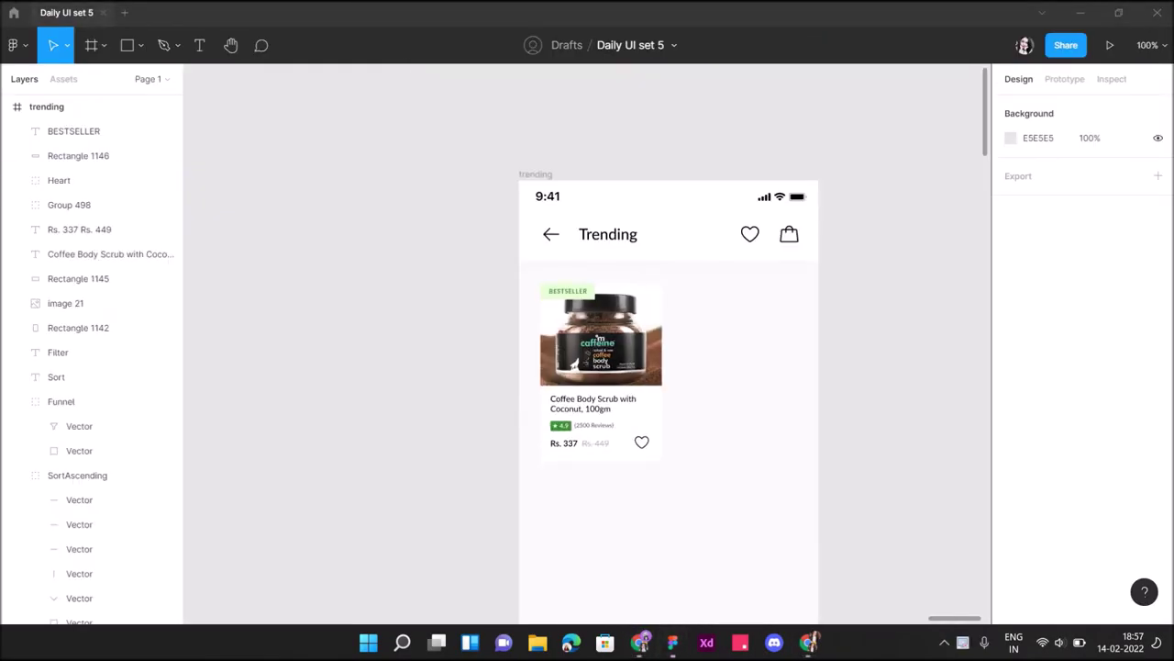
Duplicate the product card to the right, select its image, and switch to Google Images.
mouse_move(531, 273)
mouse_down()
mouse_move(670, 468)
mouse_move(780, 447)
mouse_up()
click(92, 475)
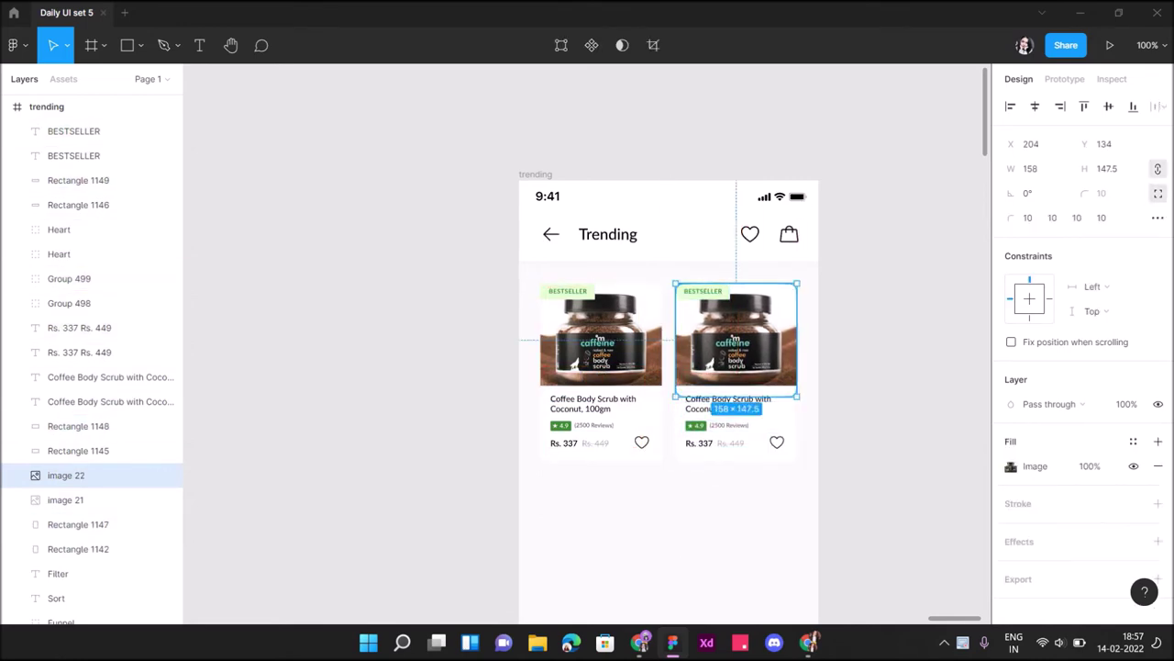
click(640, 643)
click(890, 10)
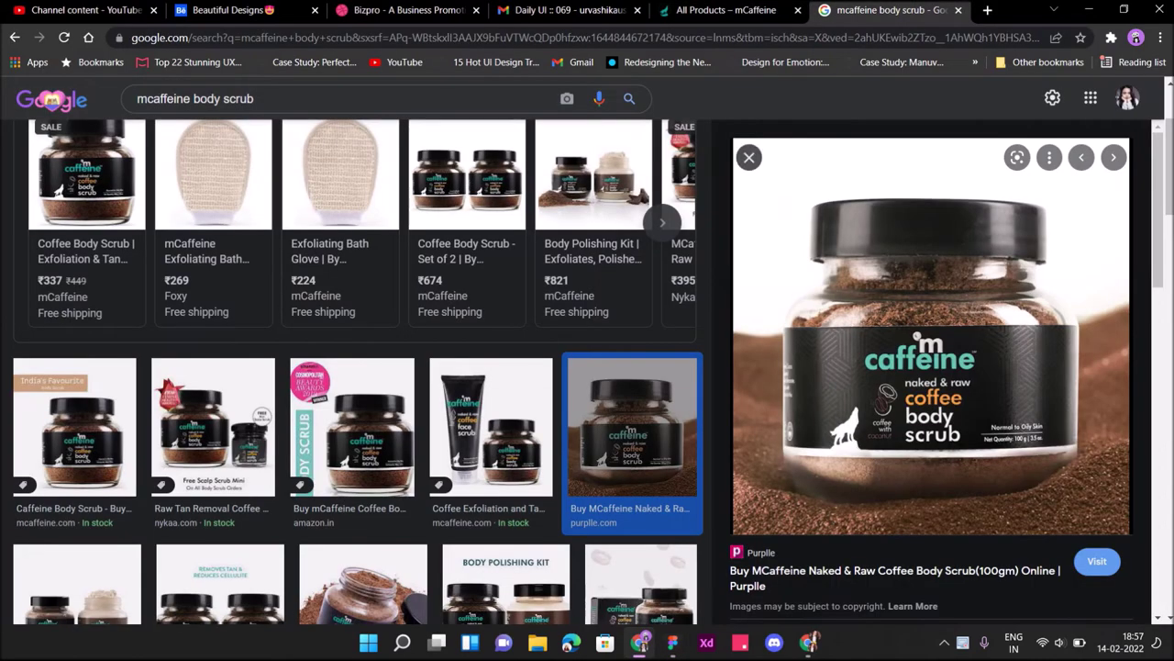
Browse the image results, preview the scalp scrub photo, and check the mCaffeine products tab.
key(Escape)
scroll(587, 550, down, 1)
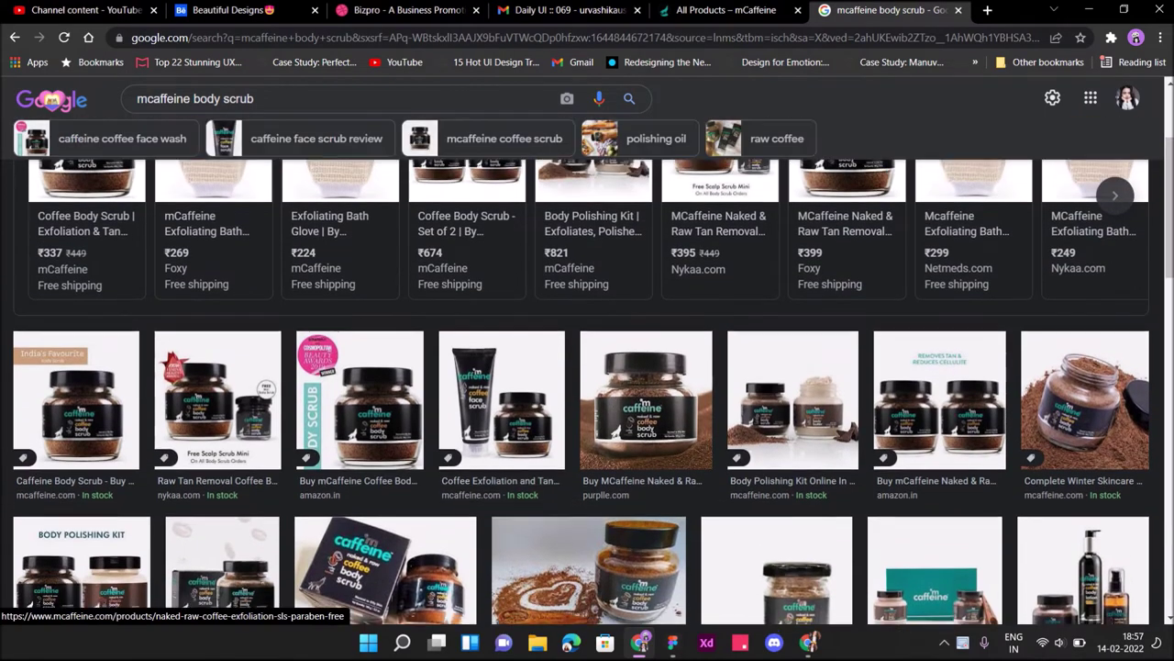
scroll(588, 367, up, 1)
scroll(587, 367, up, 1)
scroll(588, 367, down, 5)
scroll(587, 367, down, 2)
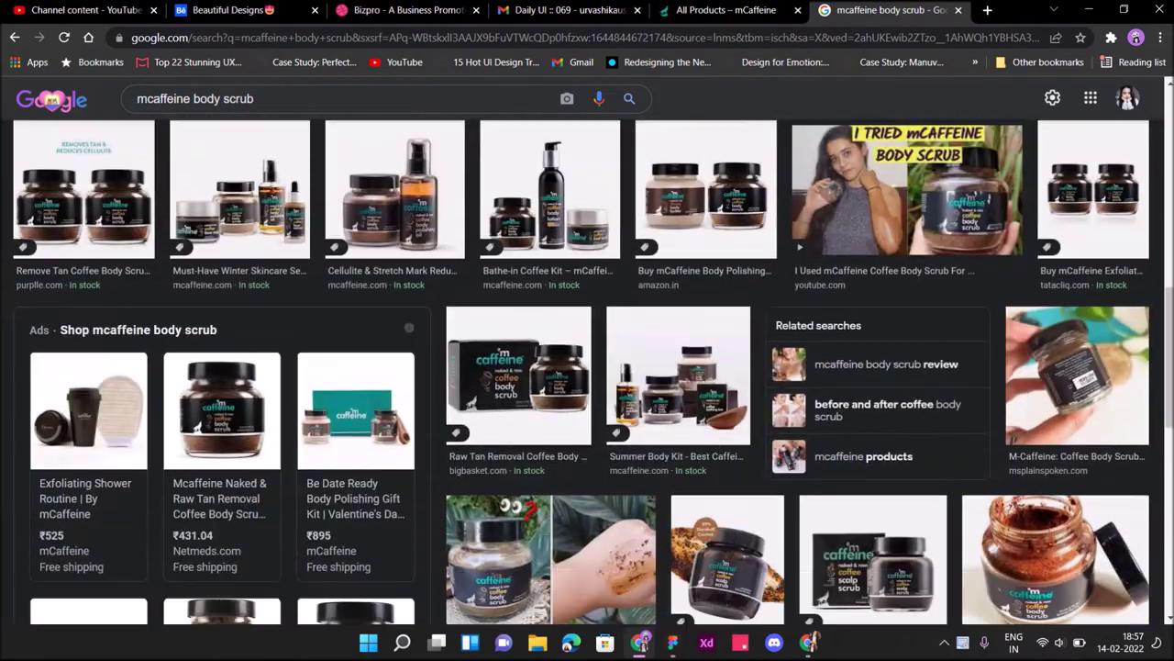
scroll(587, 367, down, 2)
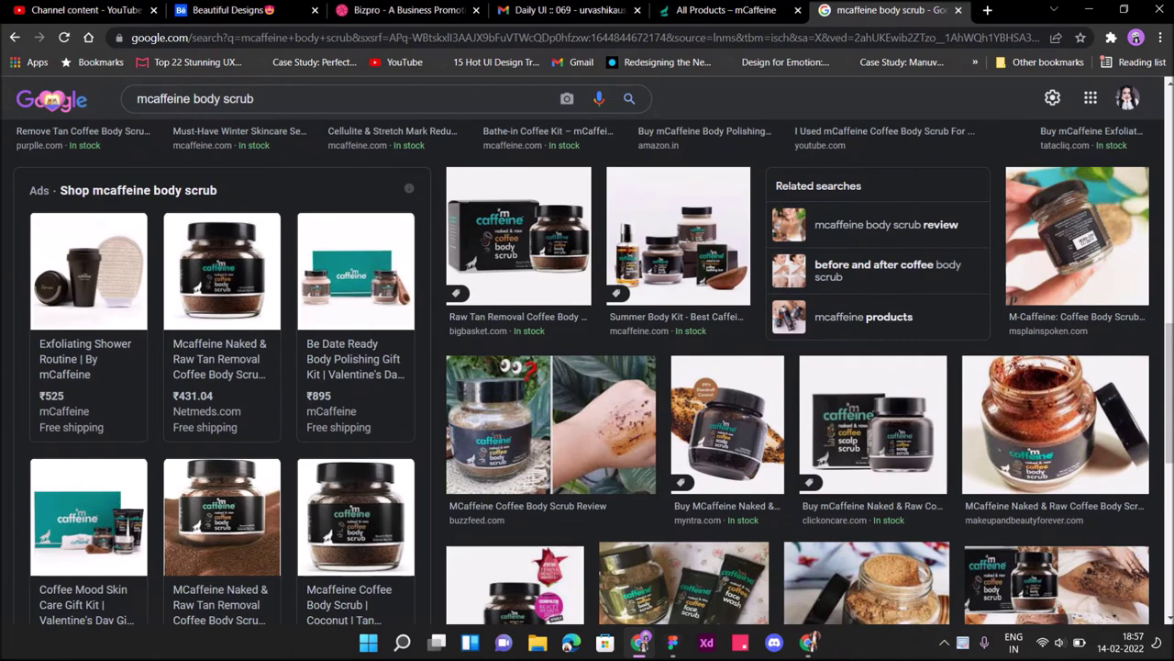
click(873, 424)
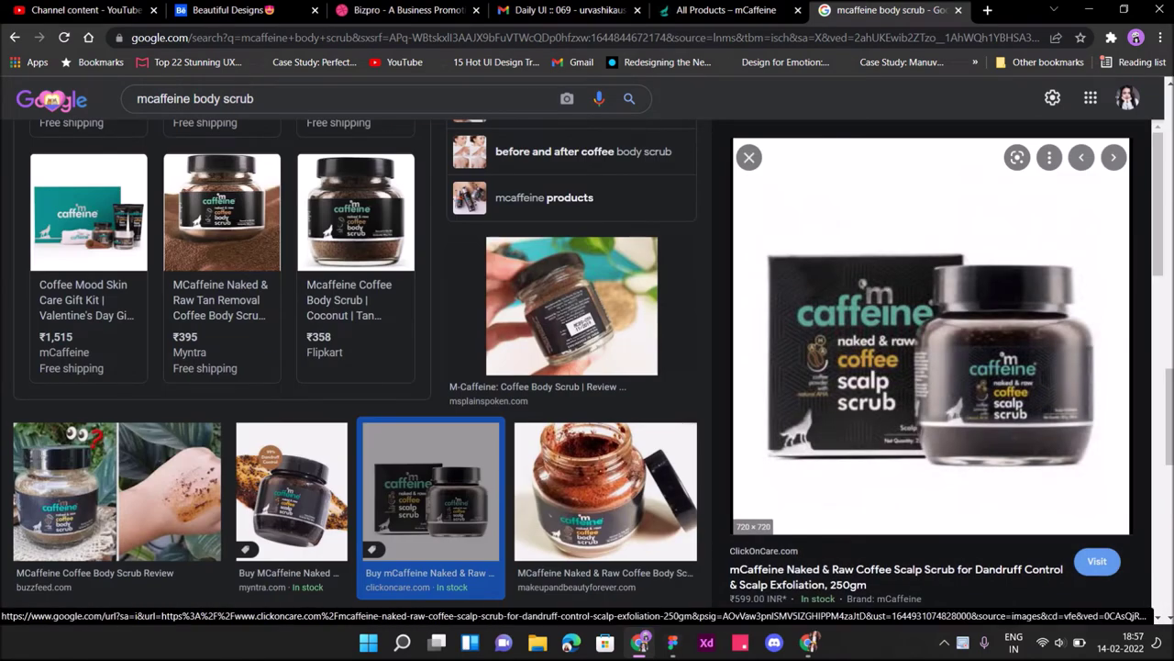
click(748, 156)
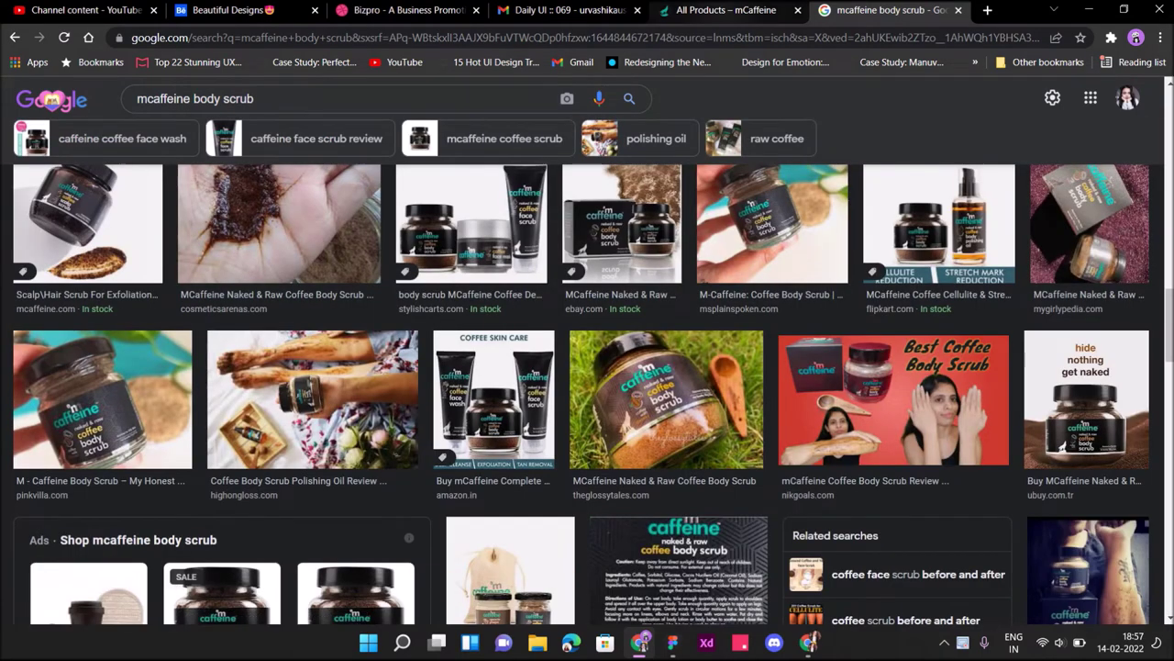
click(725, 10)
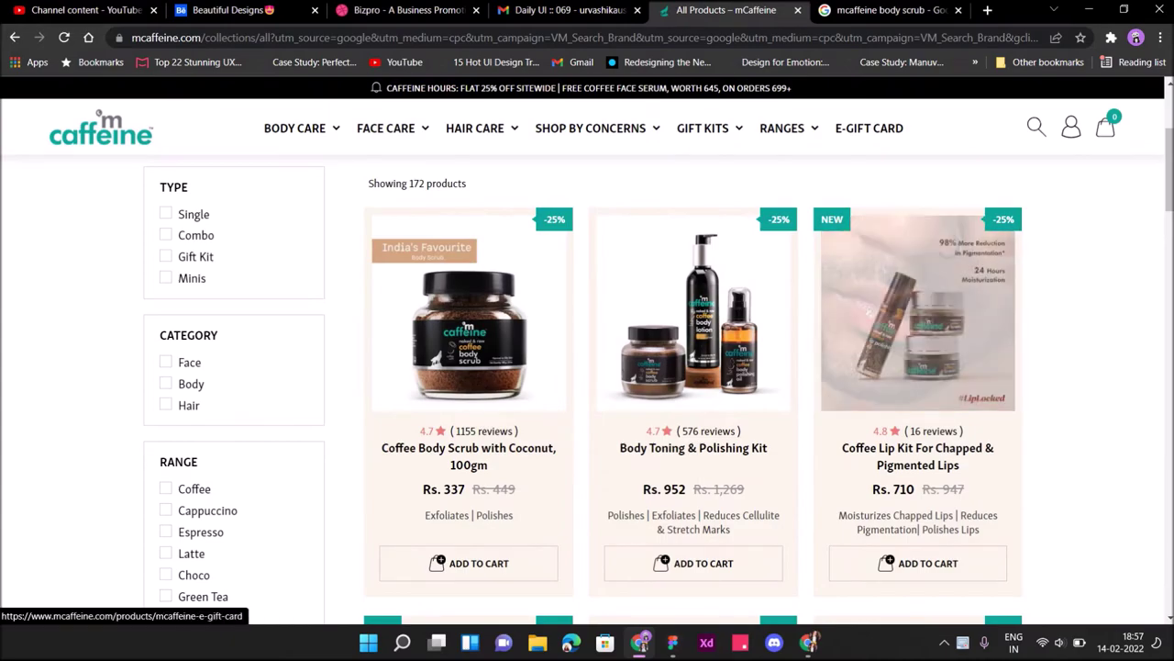
key(ctrl+Tab)
Copy the Cellulite & Stretch Mark duo photo and paste it into the second card's image.
scroll(587, 367, down, 5)
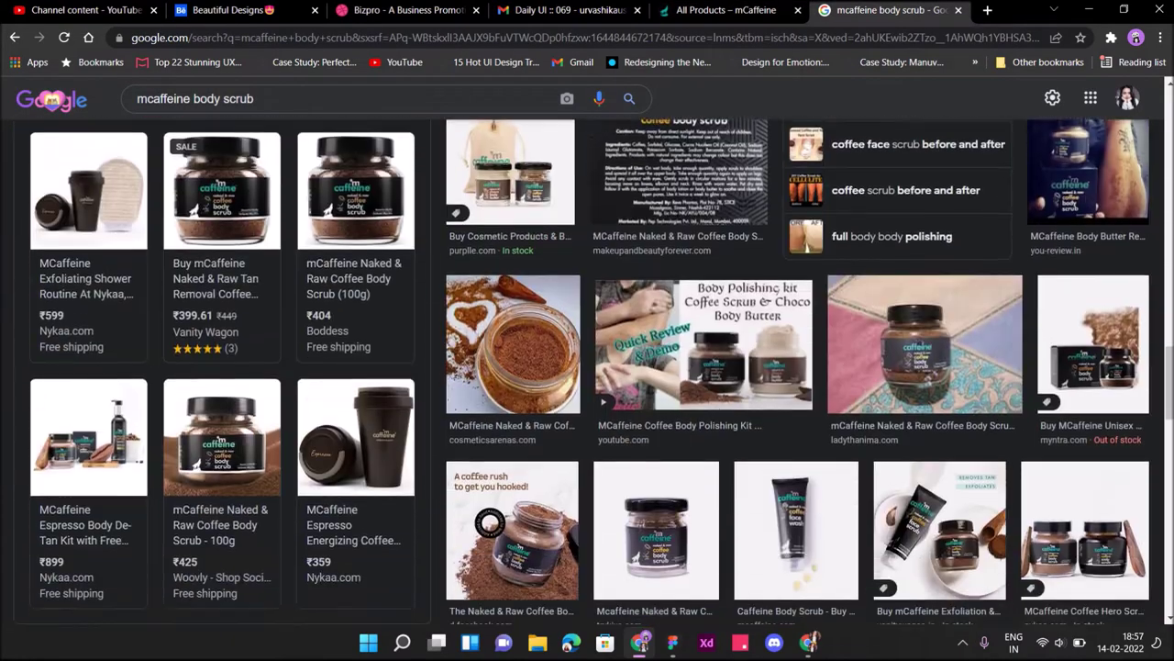
scroll(587, 367, down, 5)
scroll(587, 367, down, 5)
scroll(587, 394, up, 5)
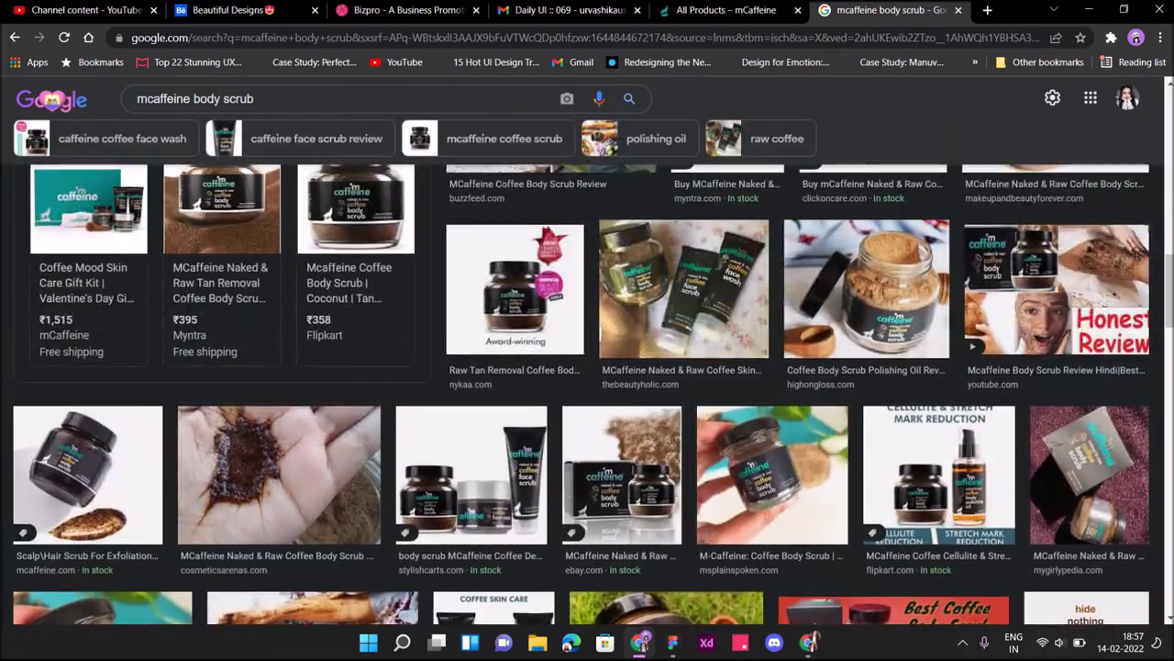
scroll(357, 275, up, 3)
scroll(358, 275, up, 3)
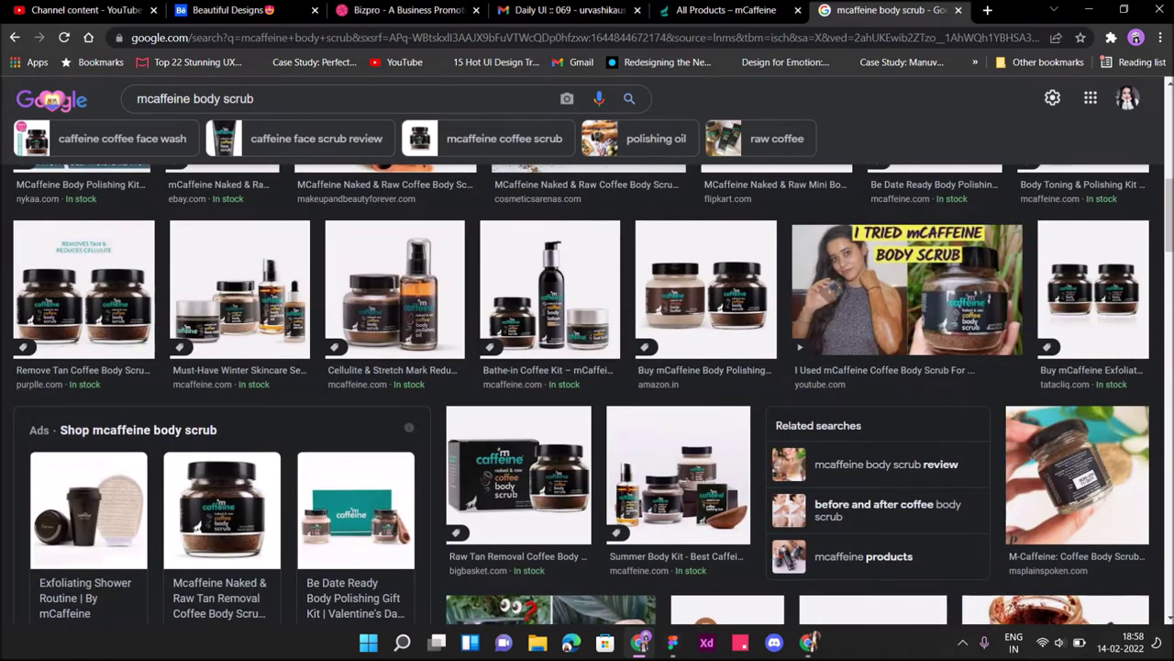
click(395, 289)
drag(826, 570, 807, 574)
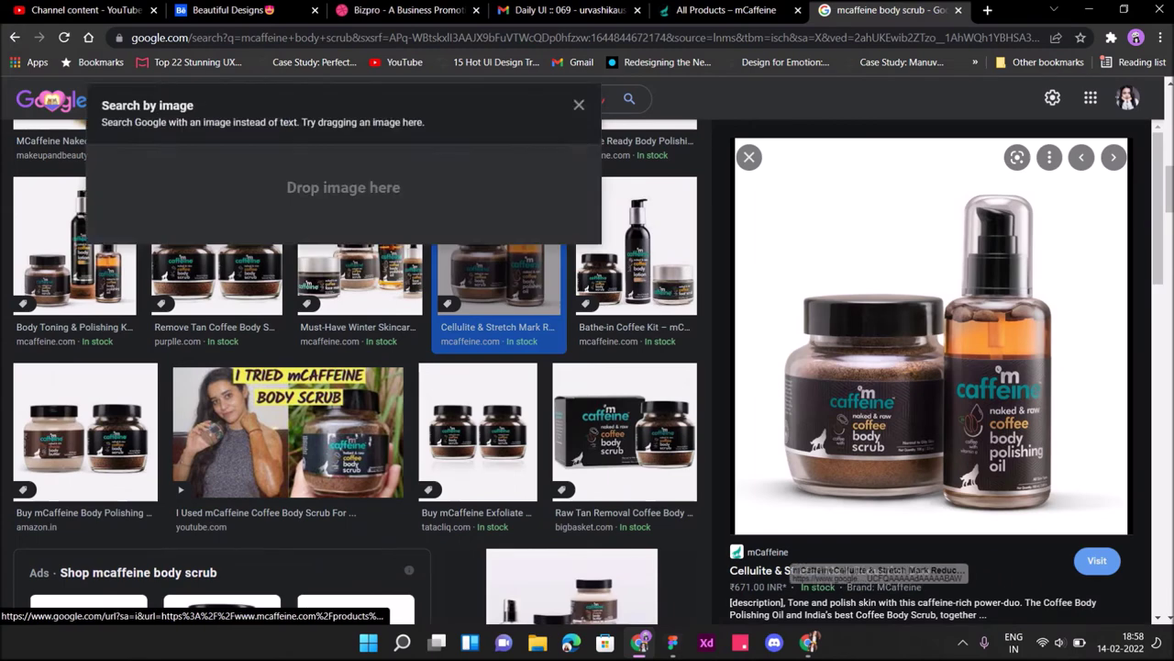
right_click(864, 119)
click(908, 323)
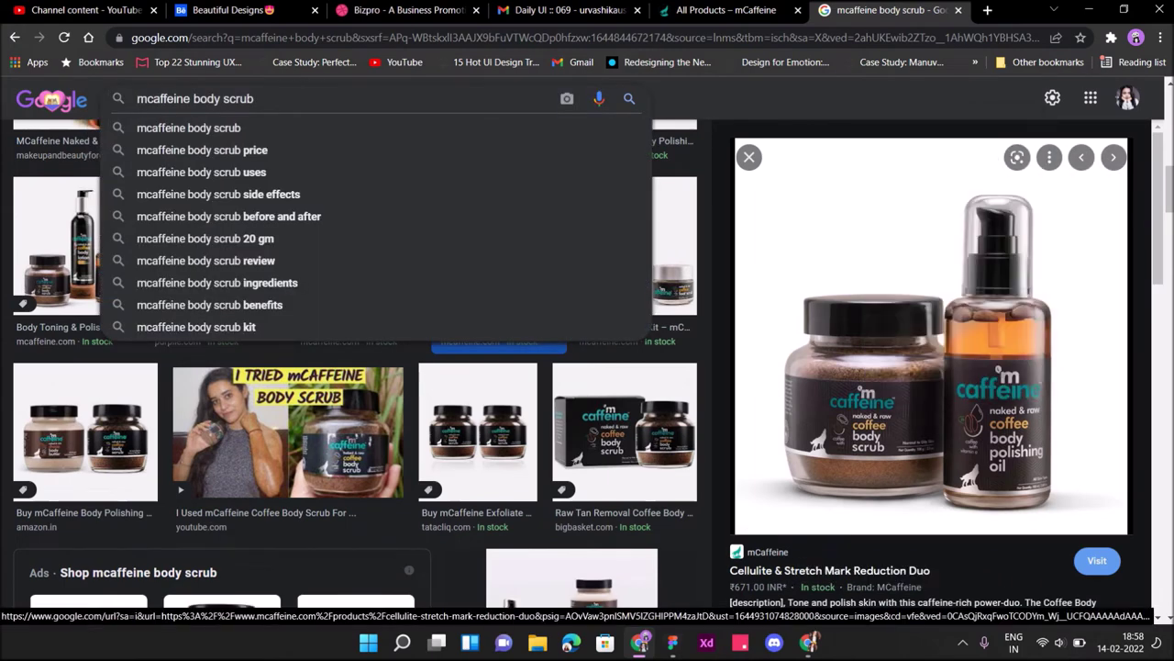
click(672, 643)
key(ctrl+v)
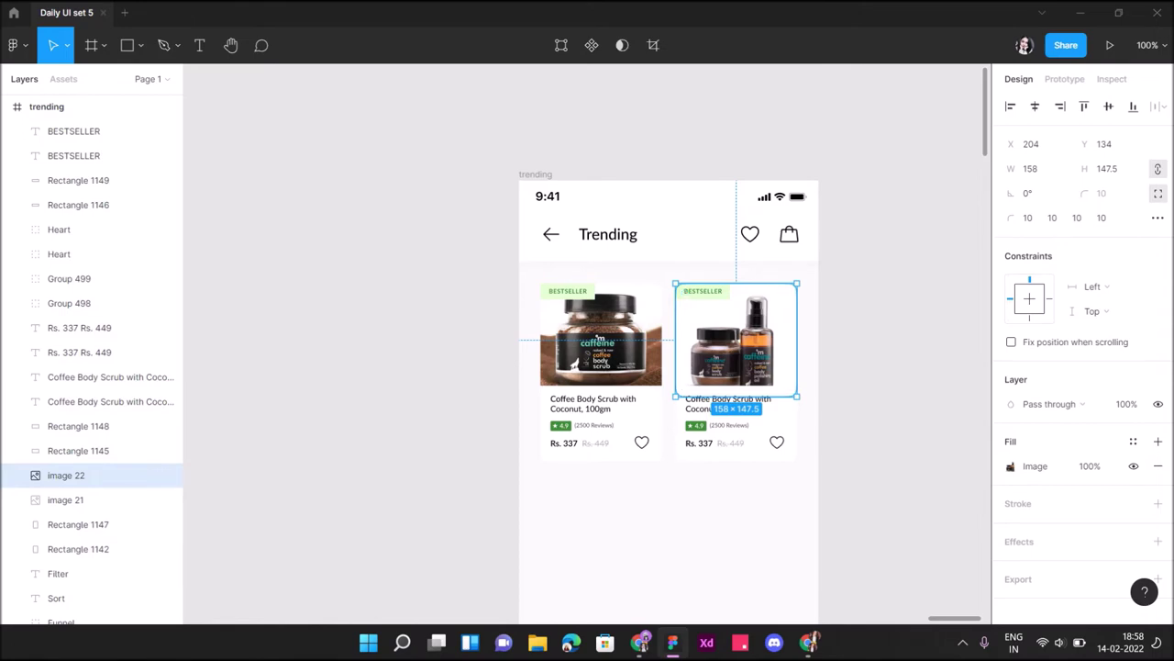
Copy the duo's brand and product title from the preview and paste it as the second card's title.
key(Escape)
click(640, 642)
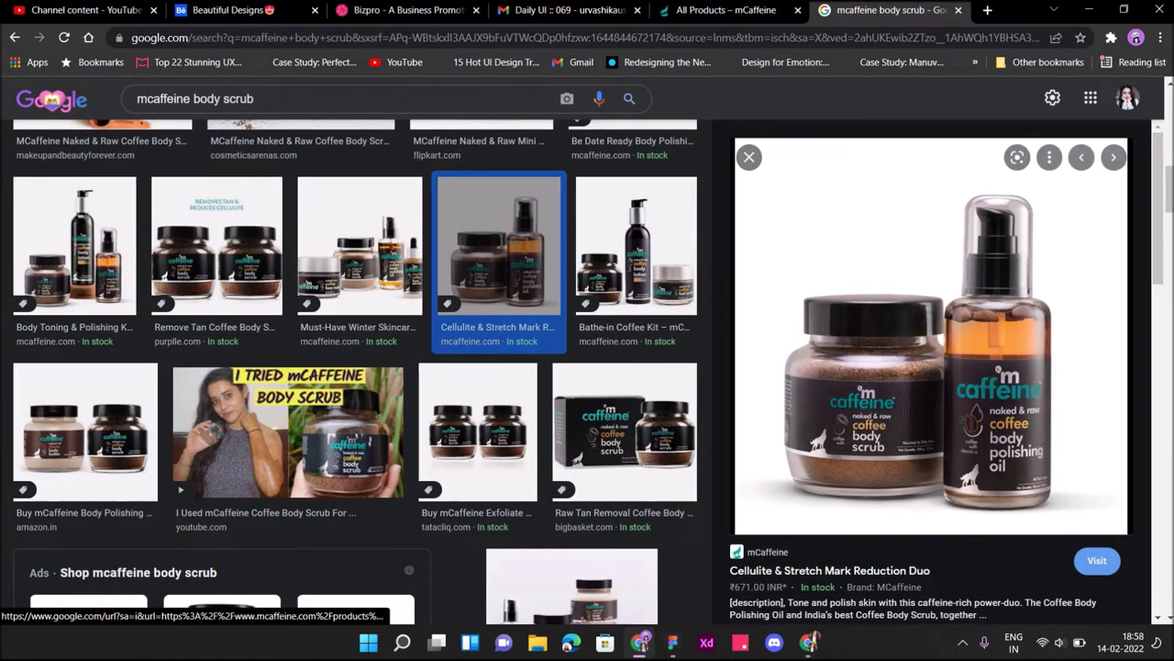
drag(732, 551, 823, 570)
click(780, 570)
drag(732, 551, 793, 570)
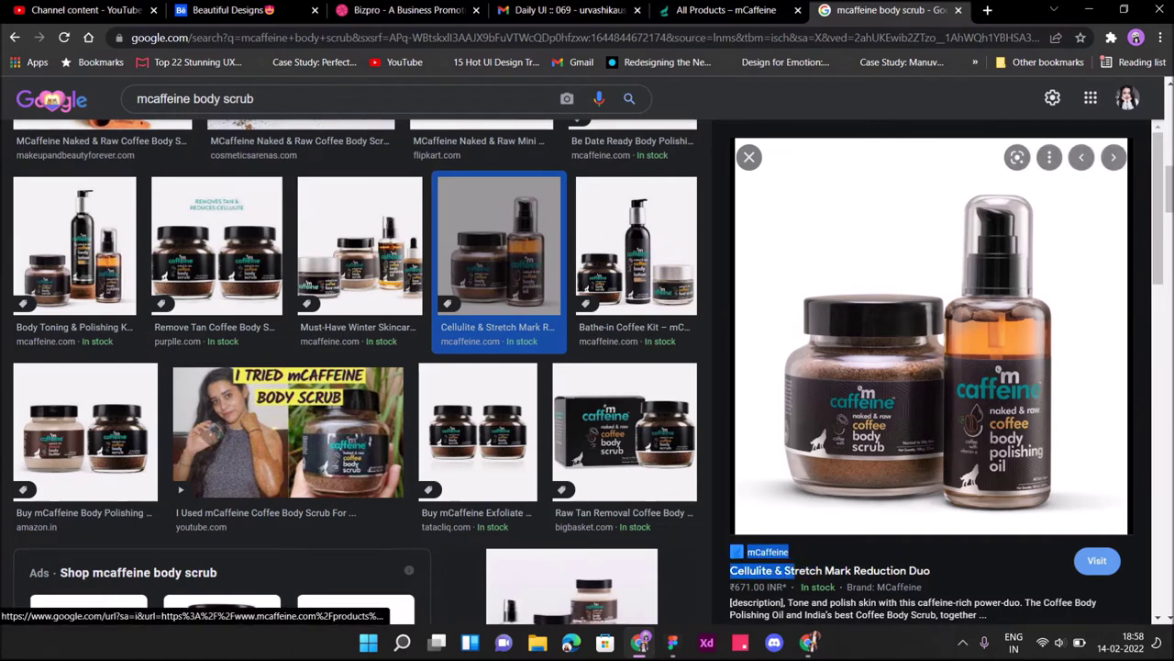
click(780, 571)
drag(917, 367, 275, 99)
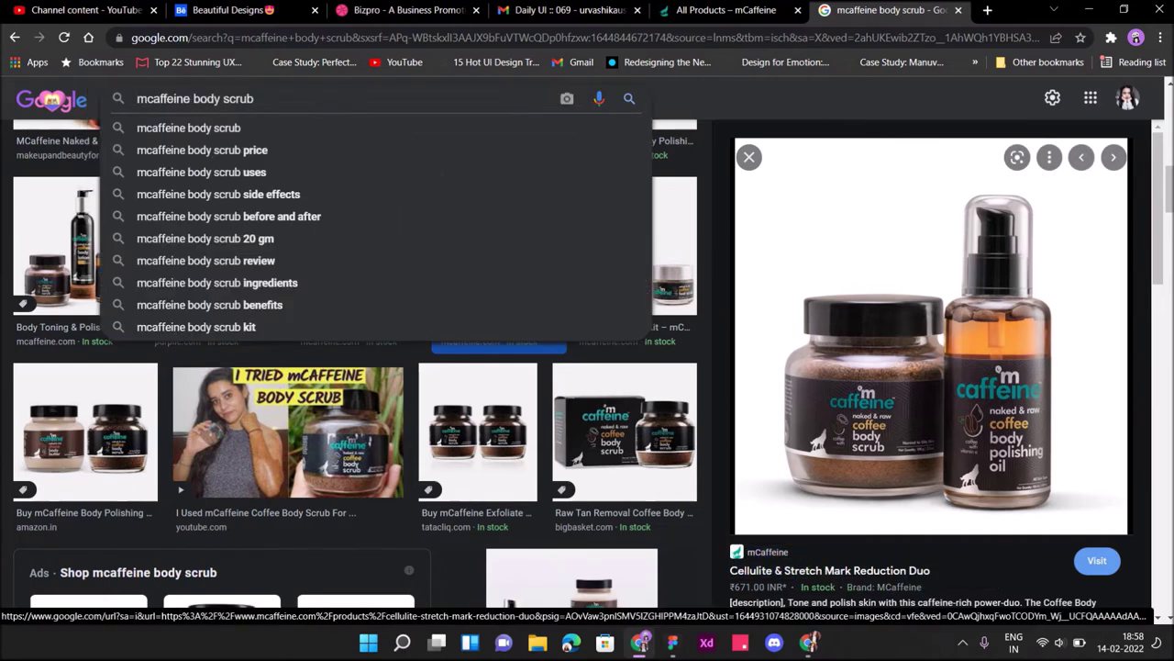
key(Escape)
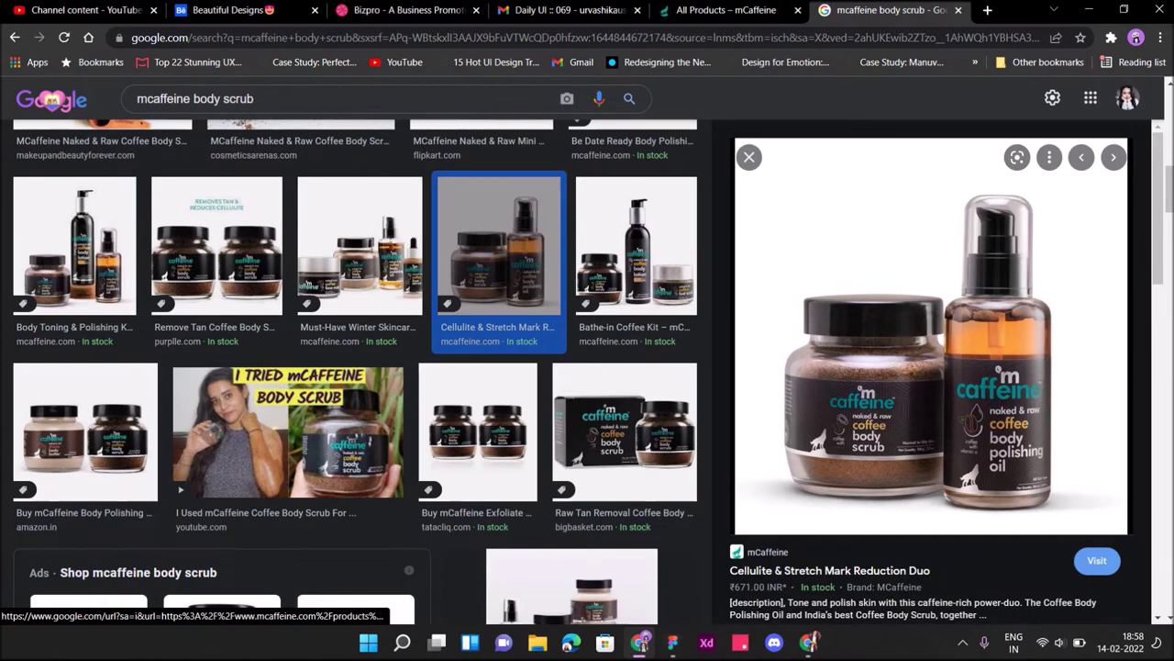
drag(733, 551, 931, 570)
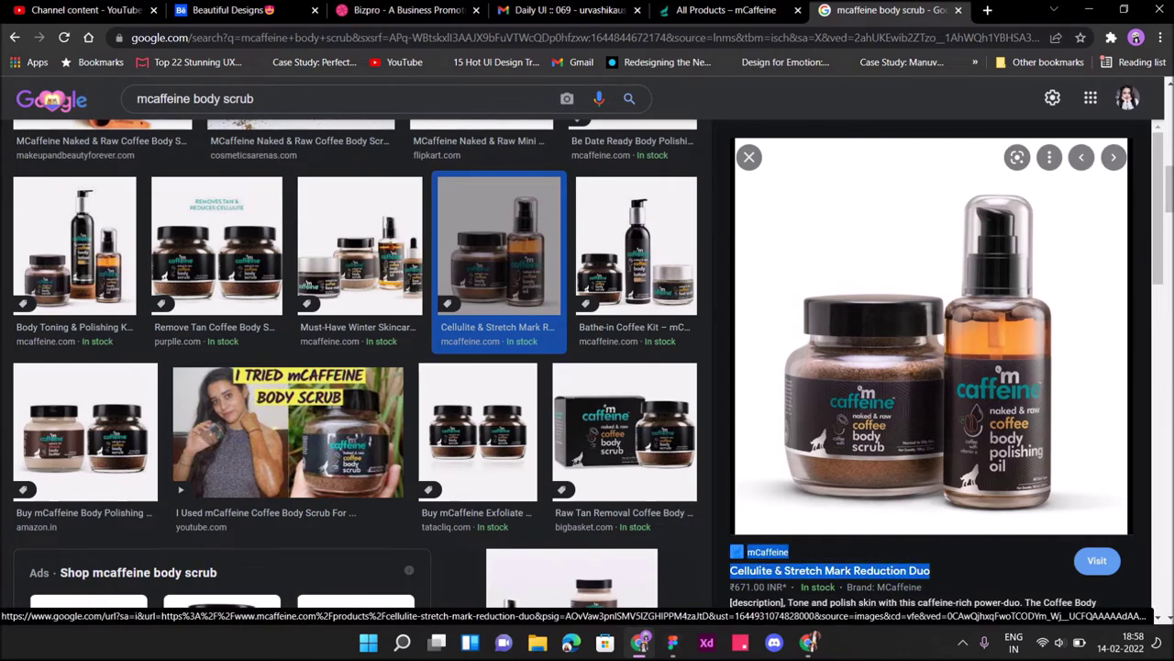
key(ctrl+c)
key(alt+Tab)
key(ctrl+v)
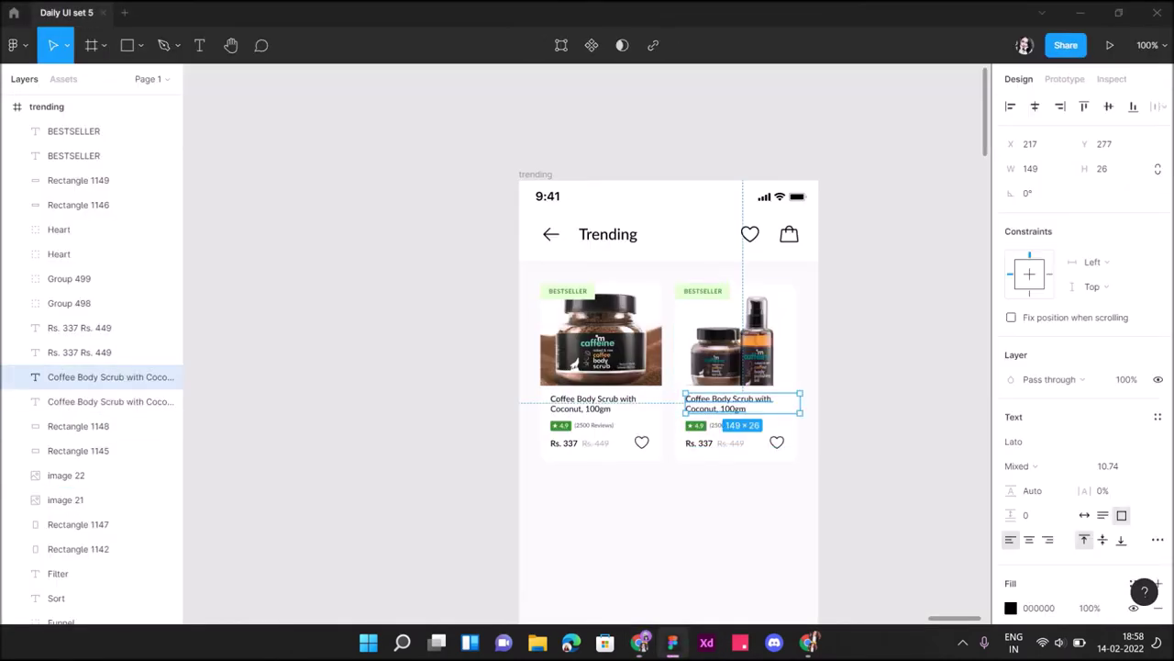
Zoom in and delete 'mCaffeine' from the second card's title.
key(Escape)
key(ctrl+plus)
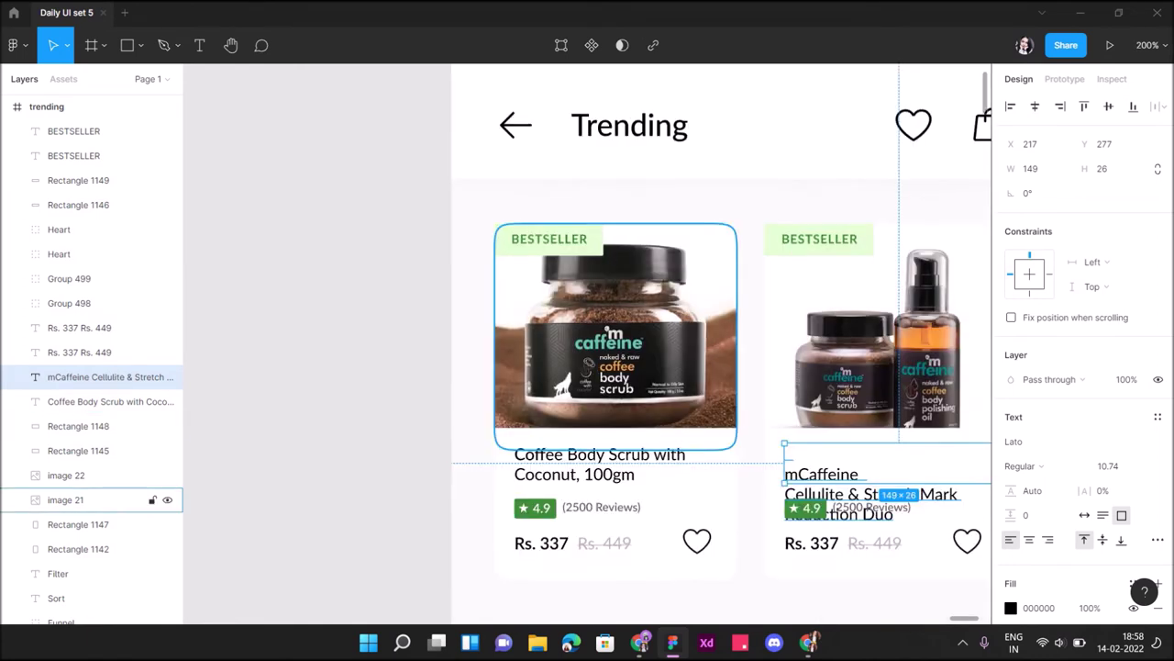
double_click(778, 453)
key(BackSpace)
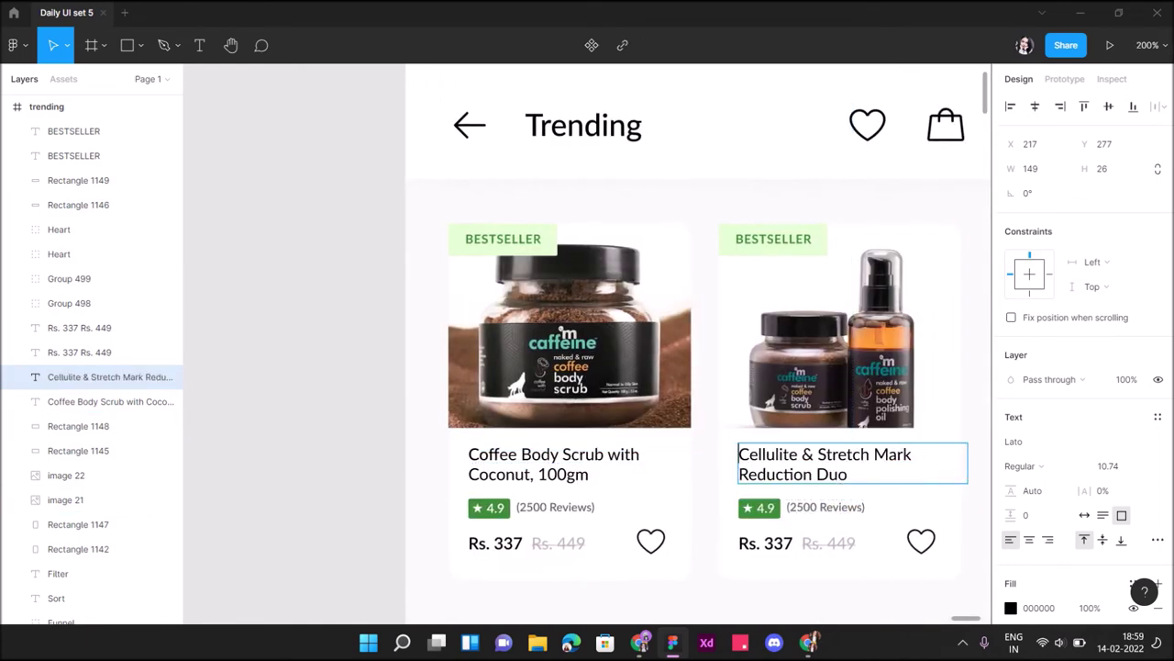
scroll(675, 506, right, 3)
click(674, 506)
double_click(675, 506)
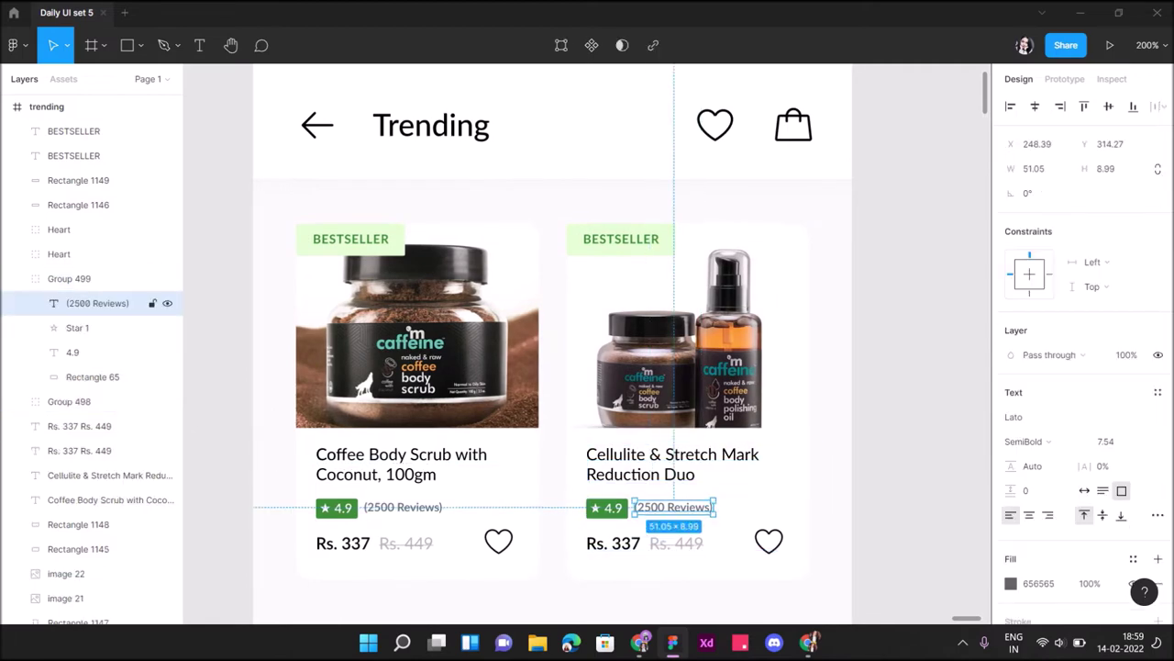
Change the second card's price to Rs. 671.
click(98, 426)
click(92, 524)
click(640, 642)
key(Return)
drag(714, 544, 612, 543)
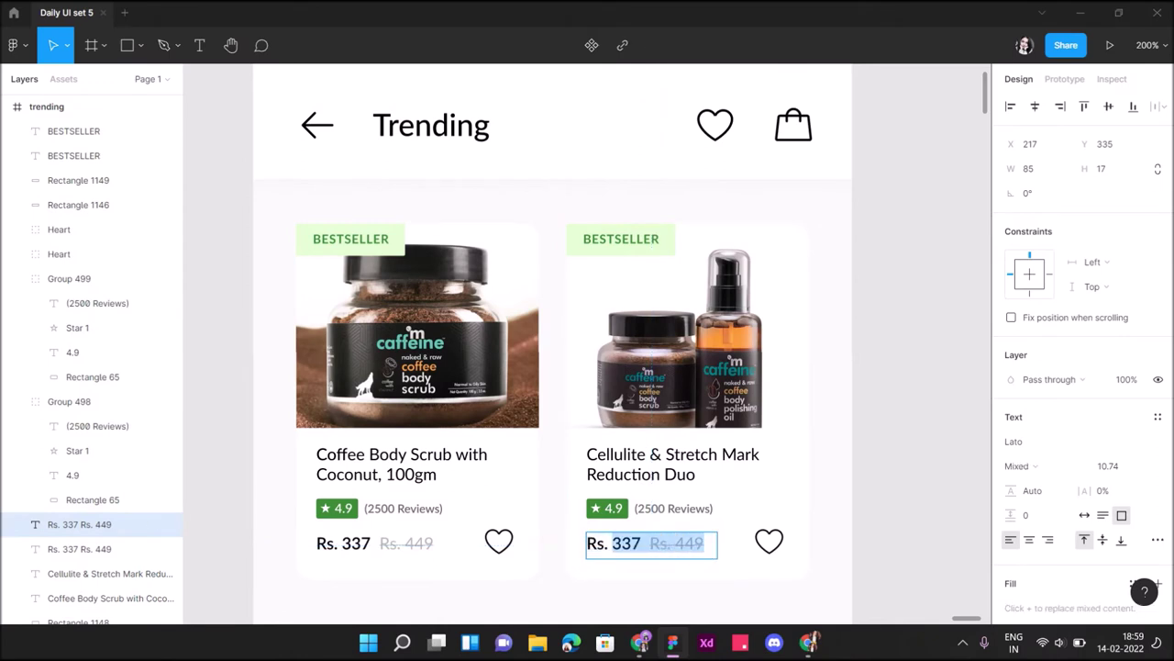
key(BackSpace)
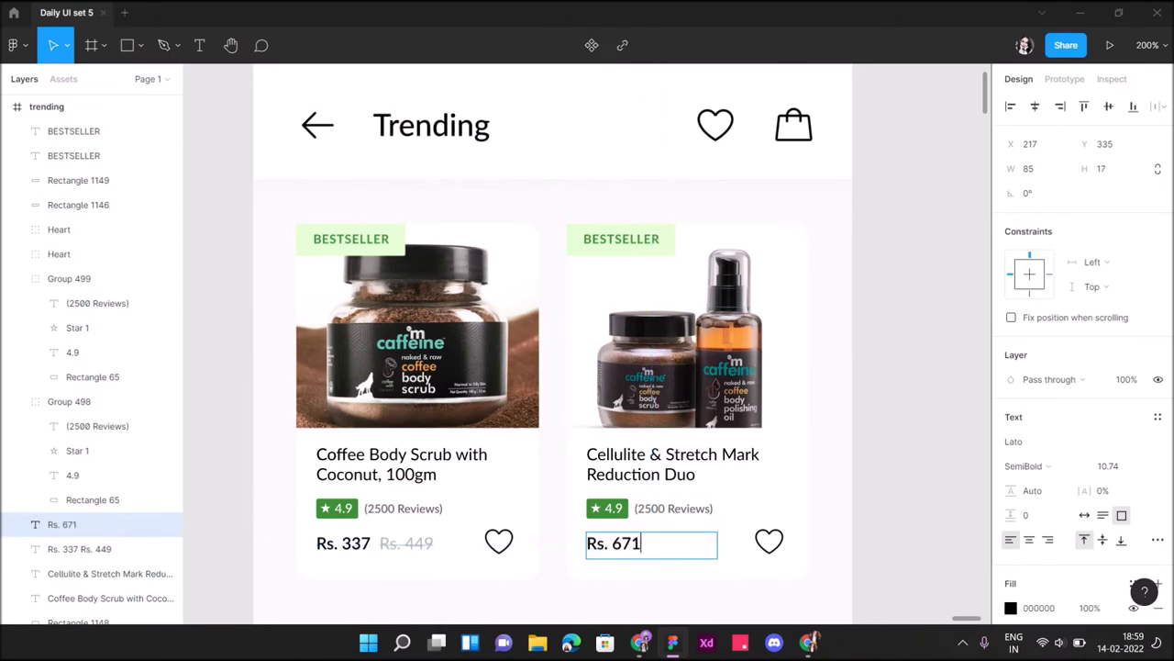
click(698, 202)
Replace the BESTSELLER tag with NEW, shrink its background to fit, and zoom out.
click(667, 250)
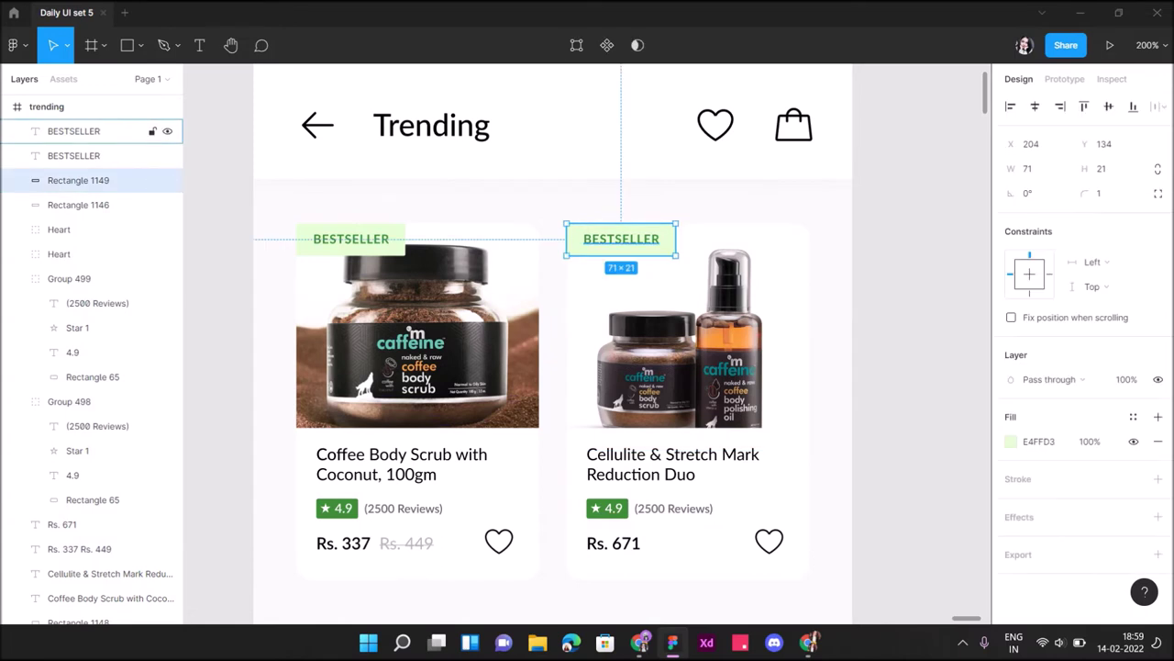
key(Return)
key(BackSpace)
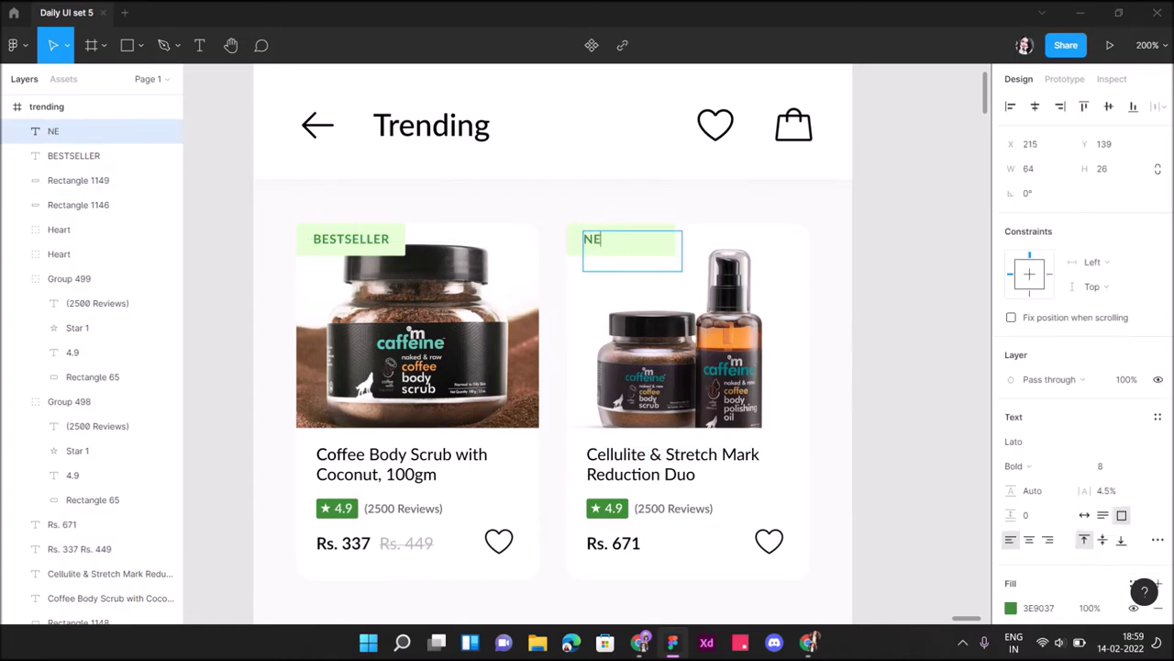
click(78, 179)
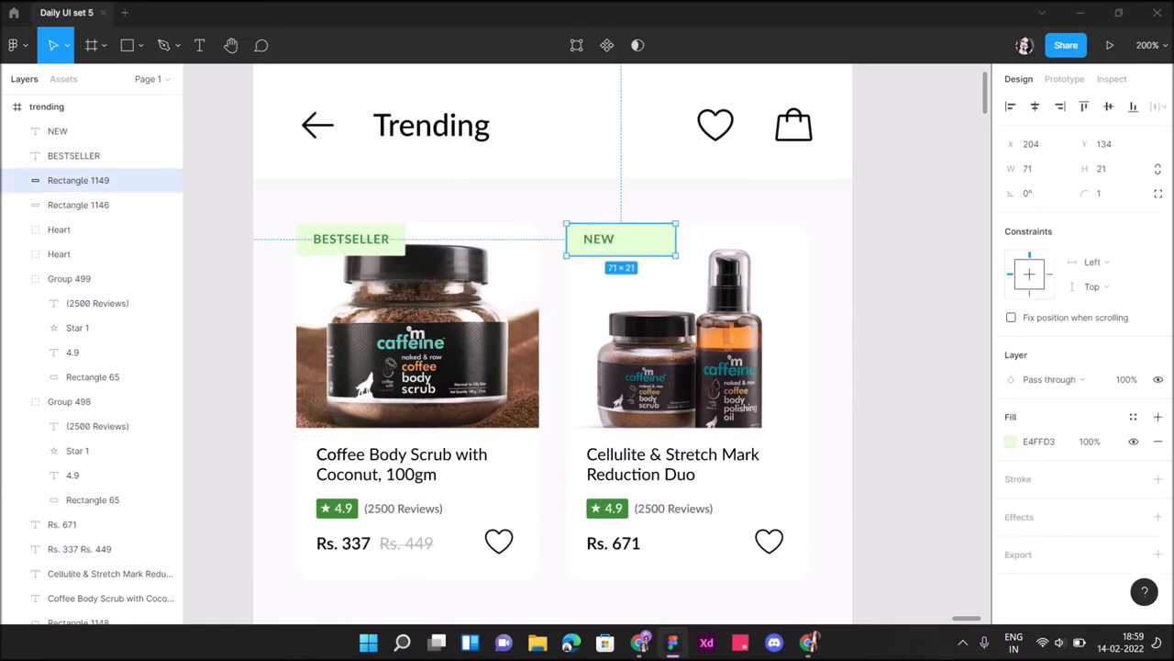
drag(677, 248, 633, 257)
key(Escape)
key(shift+0)
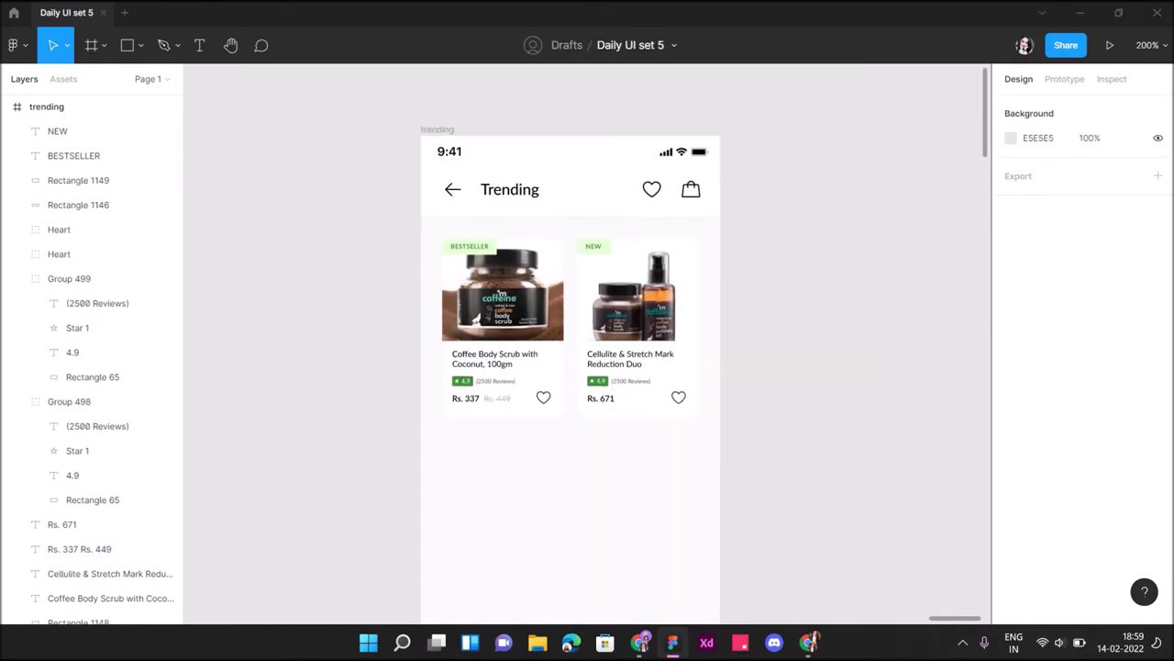
Select the first card's price text, heart icons and Rs. 671 price, then clear the selection.
scroll(570, 250, down, 1)
scroll(571, 275, down, 1)
click(79, 549)
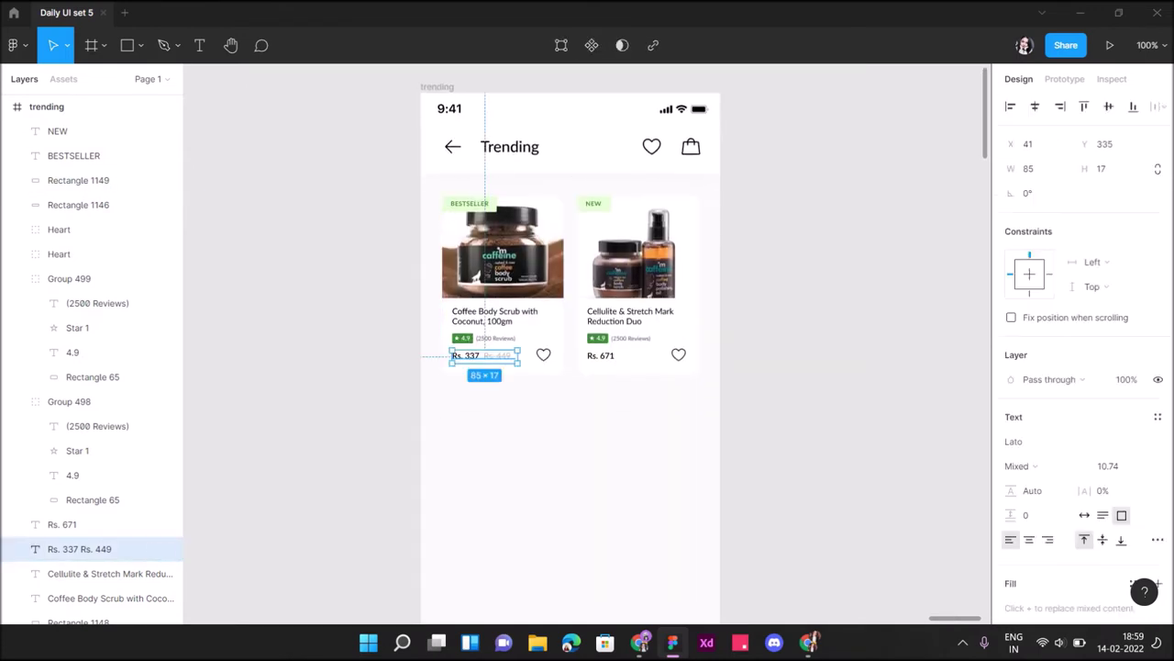
ctrl+click(58, 253)
ctrl+click(62, 523)
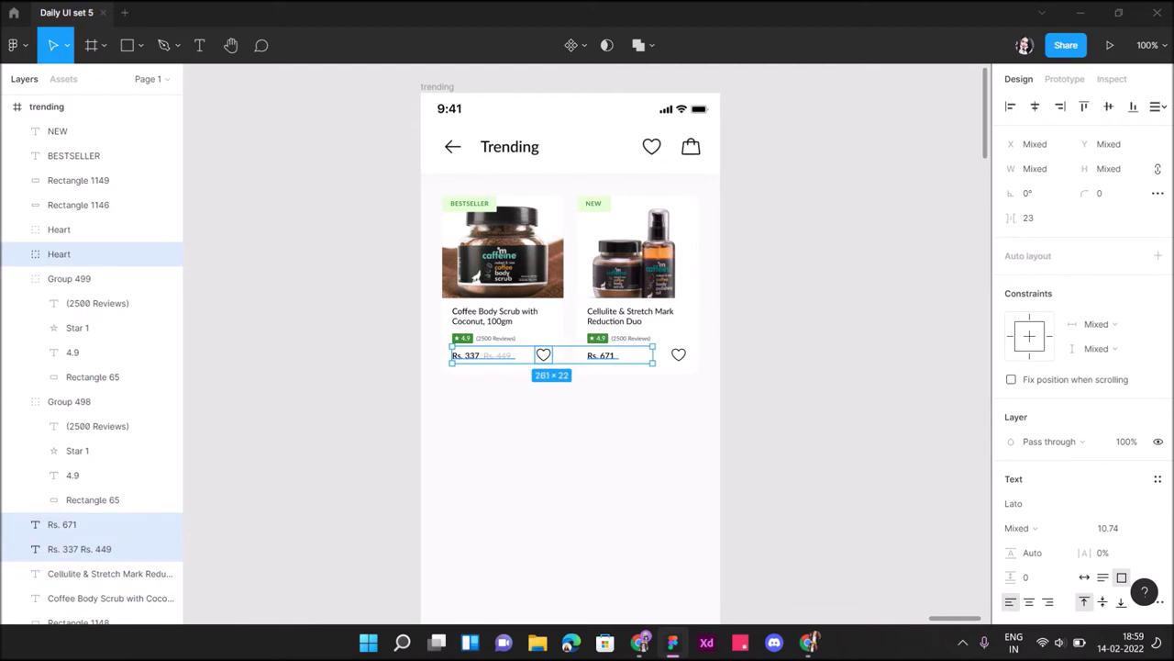
ctrl+click(58, 229)
key(Escape)
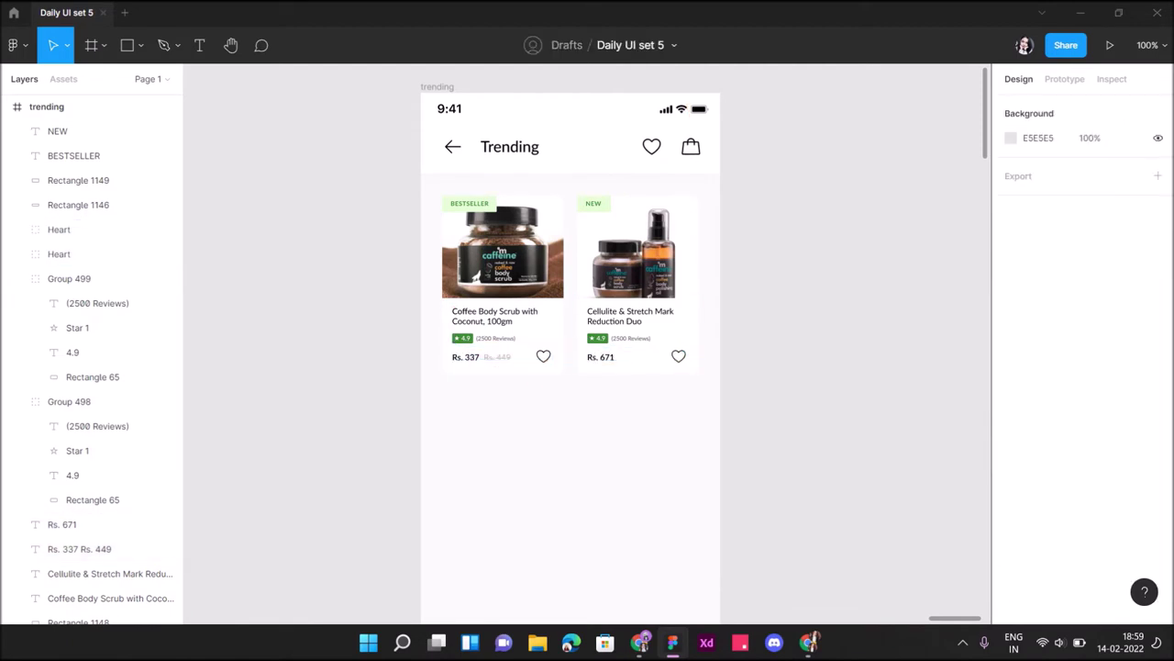
Alt-drag copies of the first Coffee Body Scrub card below and to its right, aligned to smart guides.
mouse_move(431, 187)
mouse_down()
mouse_move(570, 376)
mouse_move(554, 548)
mouse_up()
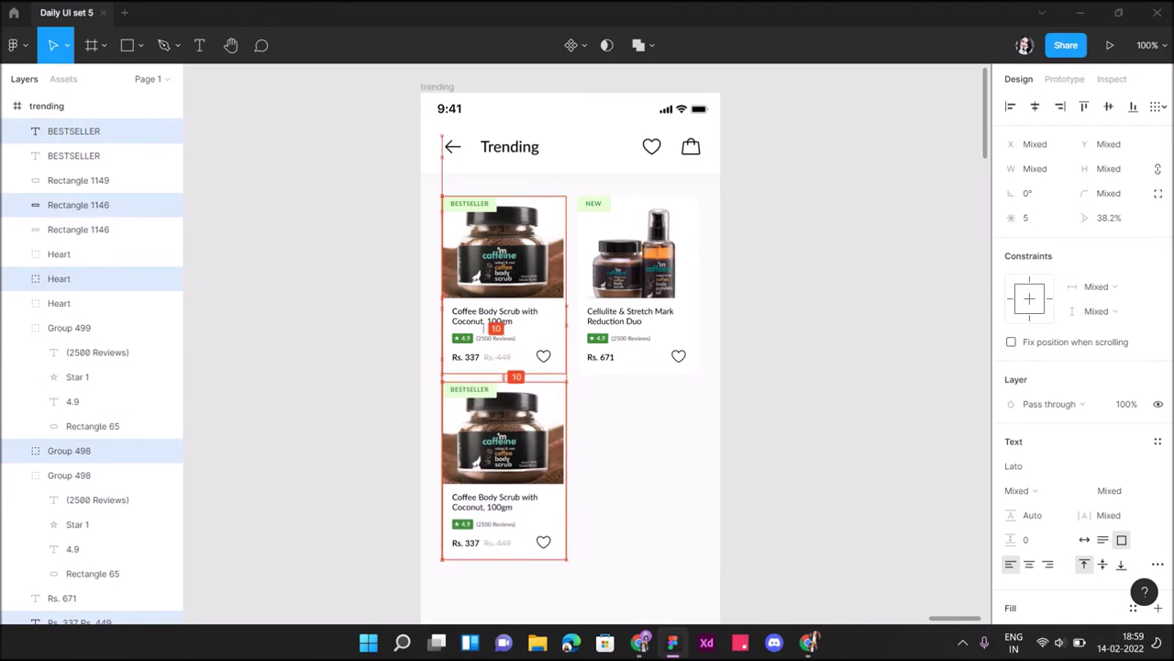
drag(553, 547, 554, 548)
scroll(569, 367, down, 2)
scroll(568, 367, down, 1)
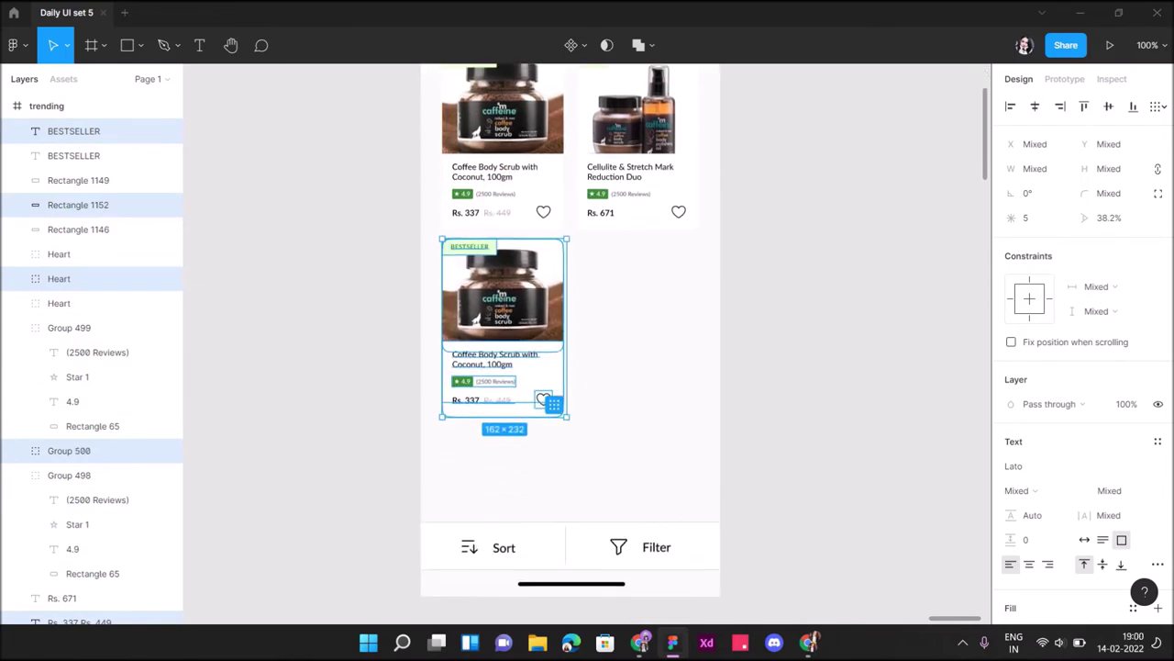
drag(553, 402, 689, 401)
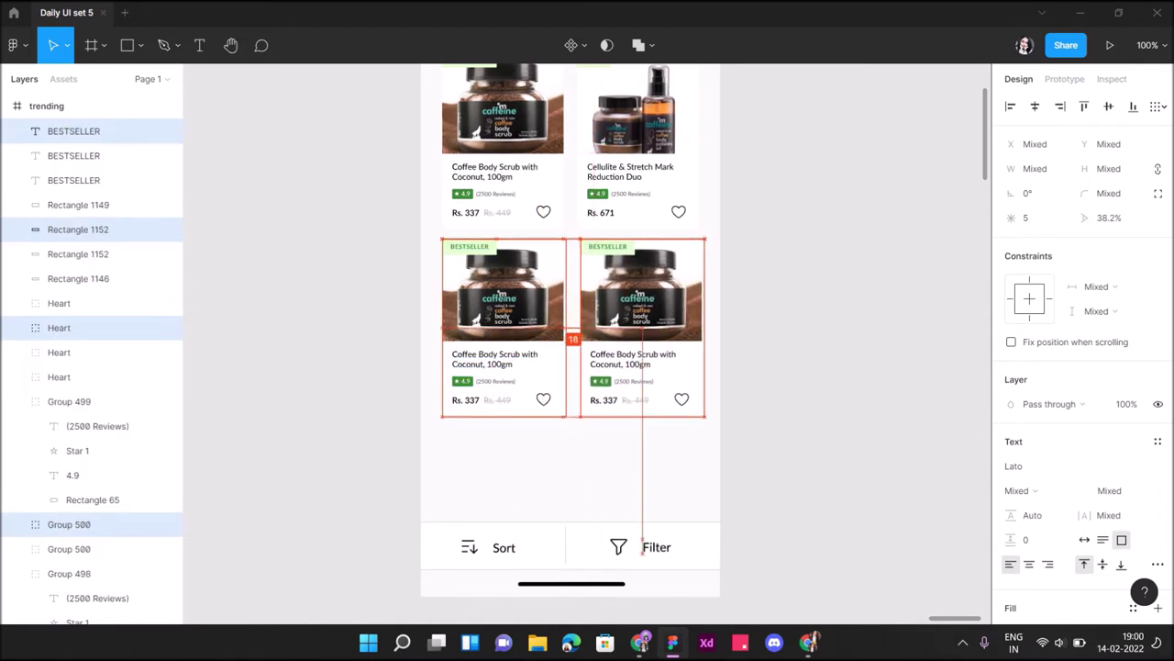
mouse_move(689, 402)
mouse_down()
mouse_move(679, 400)
mouse_move(679, 587)
mouse_up()
right_click(639, 560)
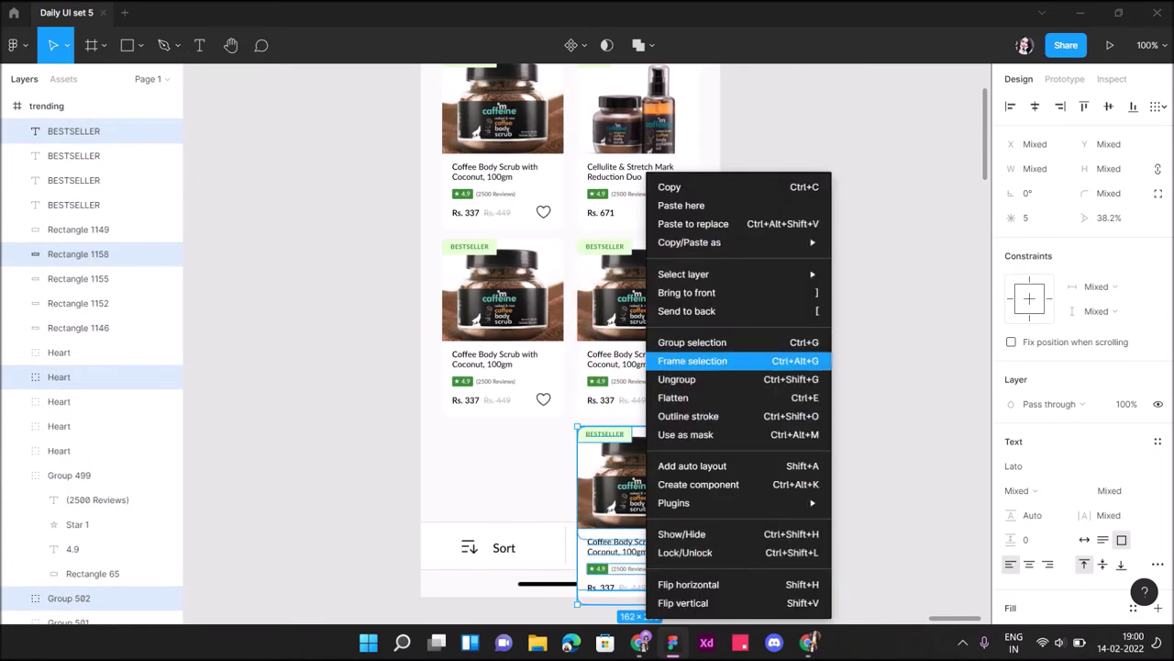
Group the new card, move it lower in the layers, and Alt-drag a copy to the row's left.
click(661, 338)
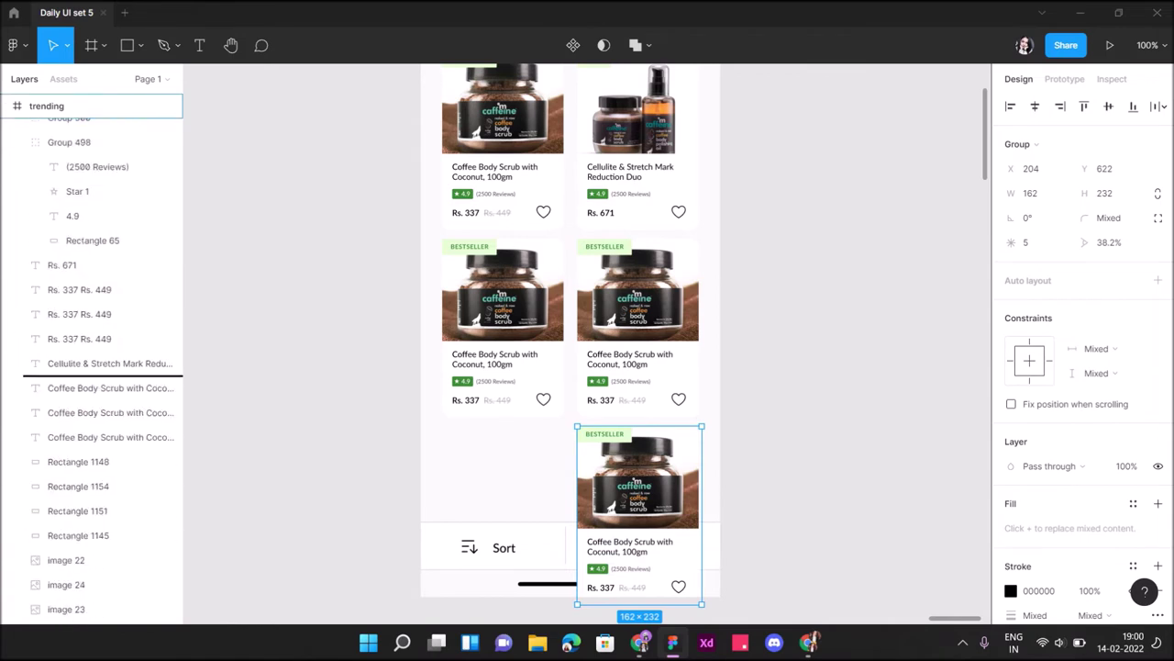
mouse_move(92, 131)
mouse_down()
mouse_move(92, 543)
mouse_move(91, 461)
mouse_up()
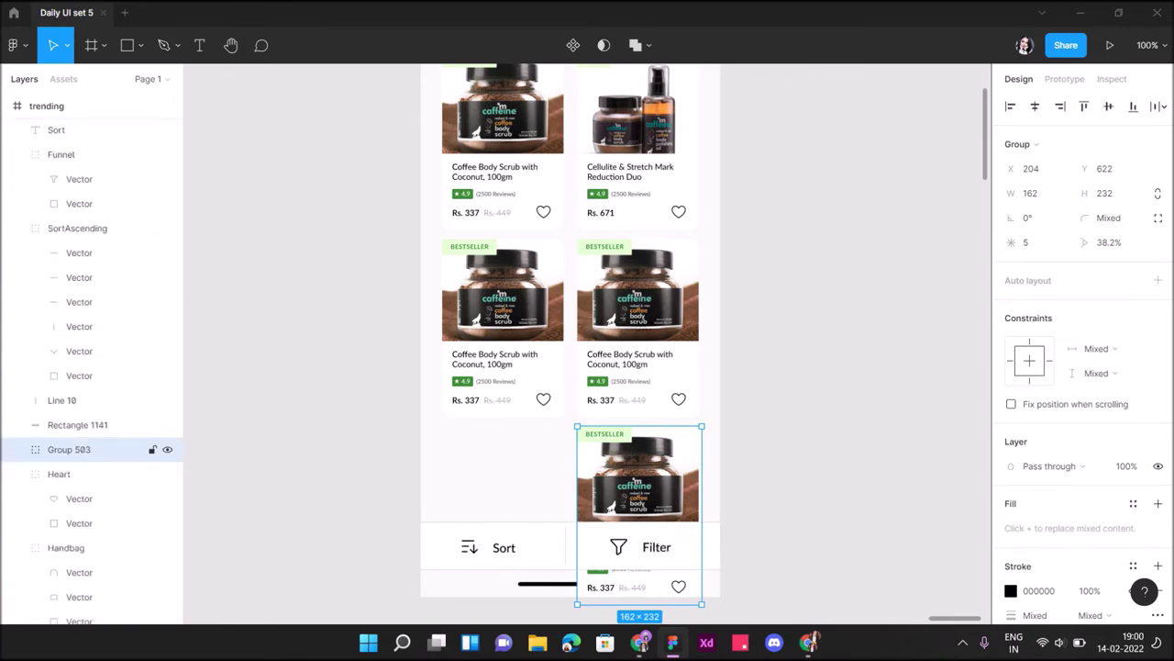
drag(640, 477, 478, 477)
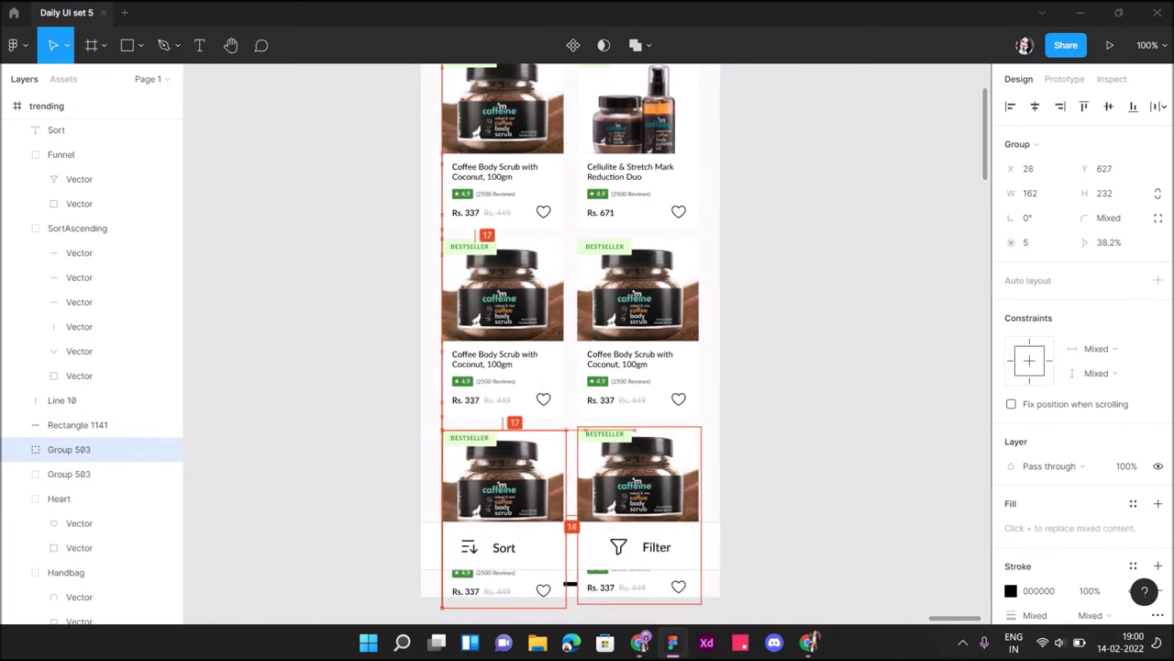
key(Escape)
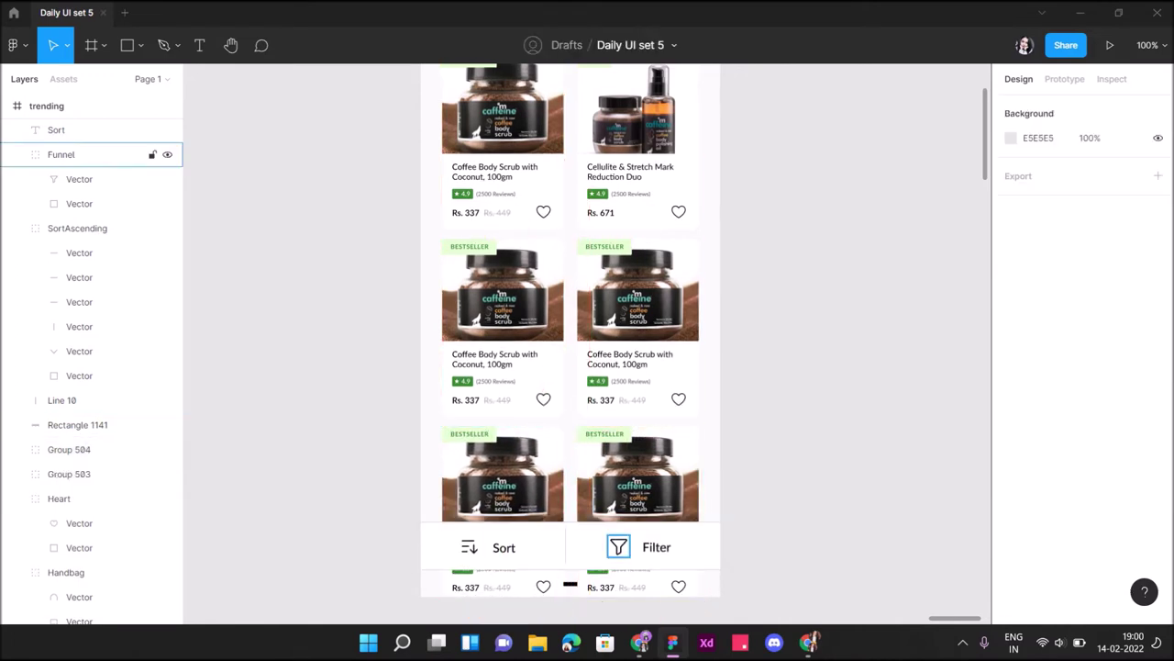
Select the bottom bar background, divider and Sort label, and make the bottom bar taller.
click(92, 450)
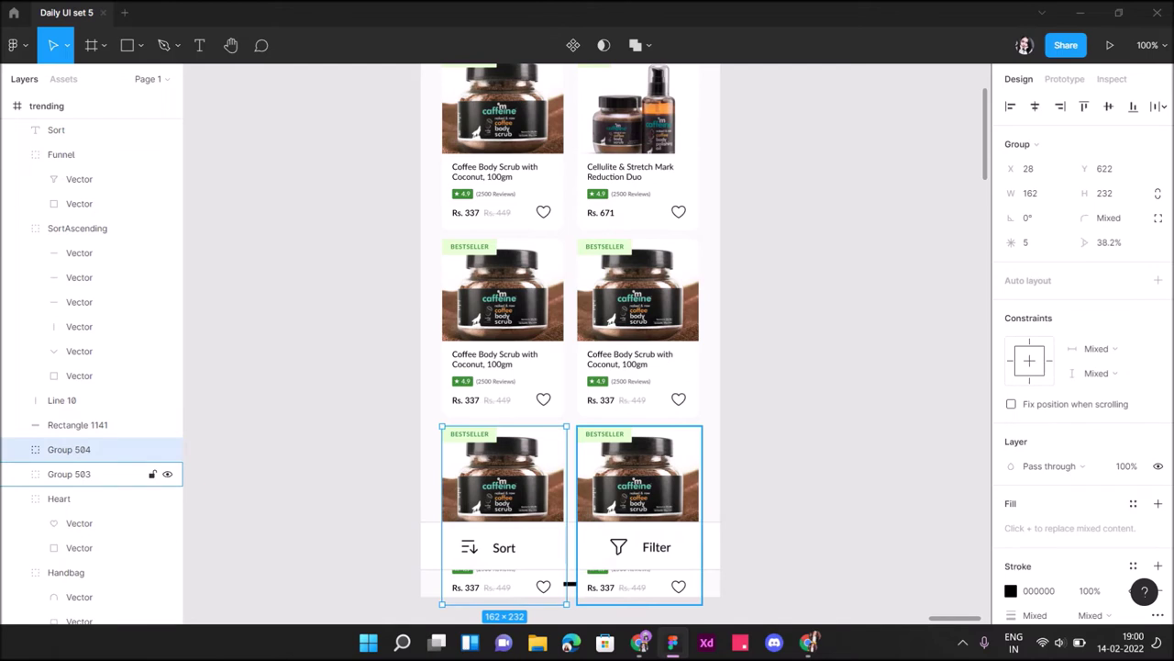
click(83, 425)
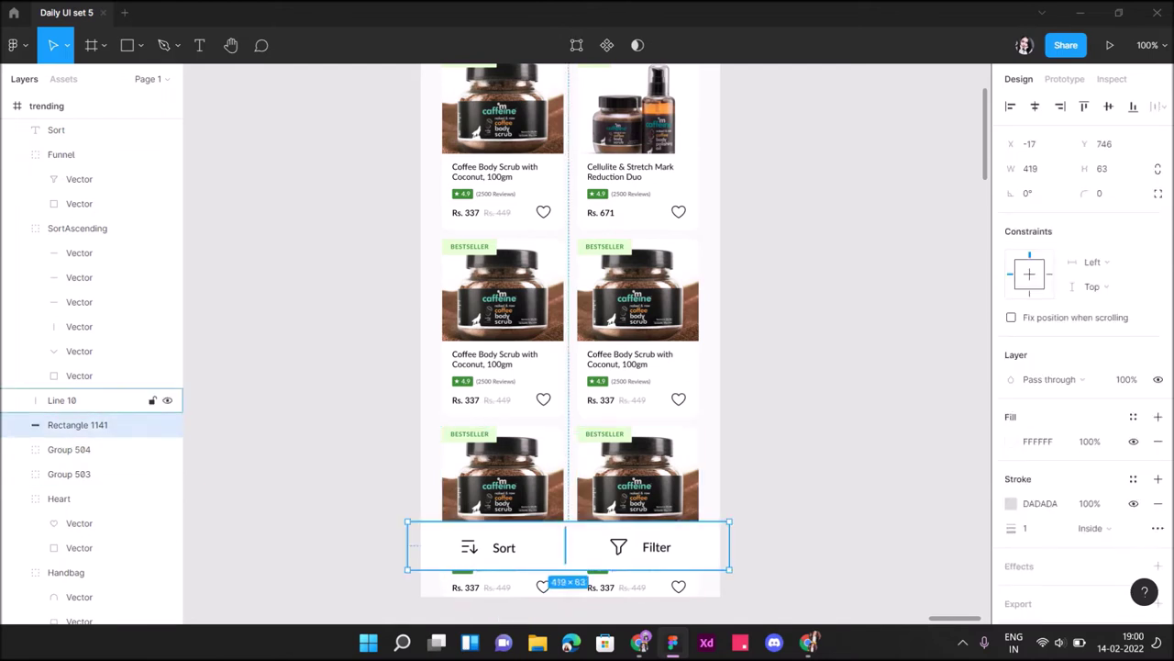
shift+click(91, 400)
shift+click(57, 130)
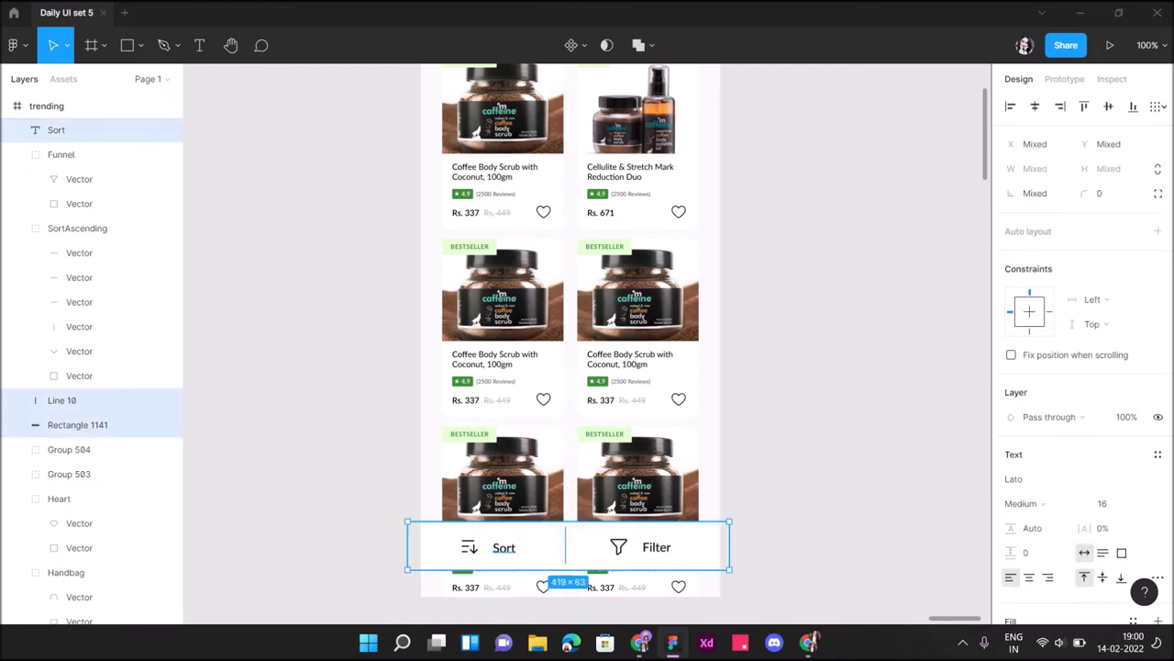
drag(569, 570, 569, 596)
click(92, 130)
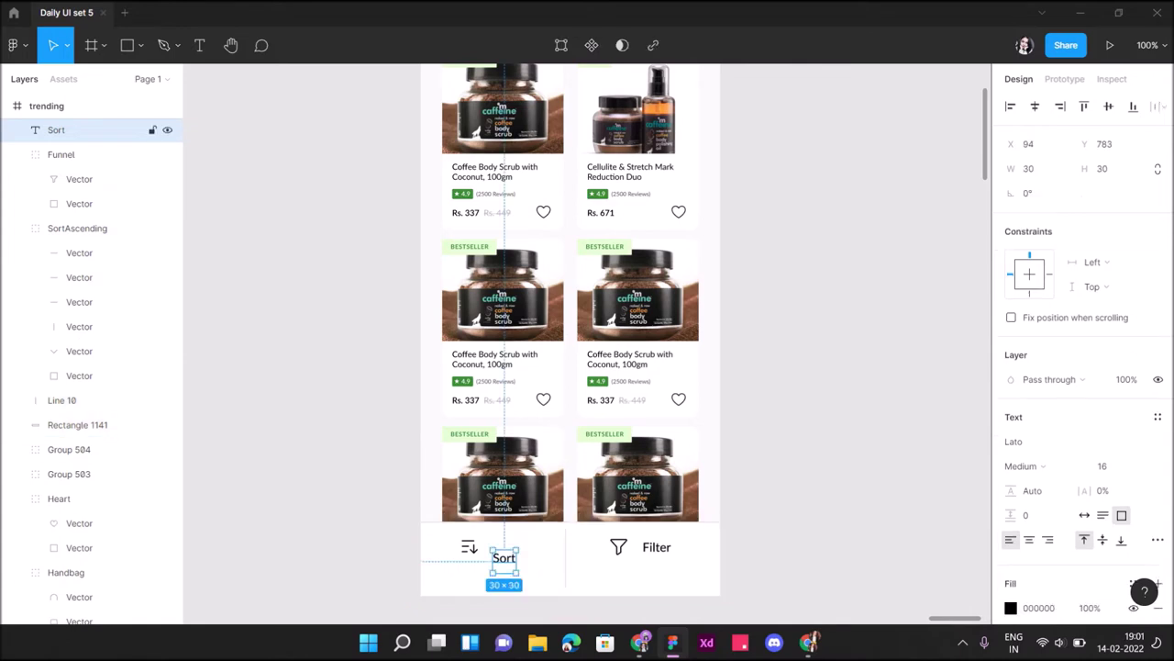
shift+click(92, 425)
click(826, 367)
click(91, 425)
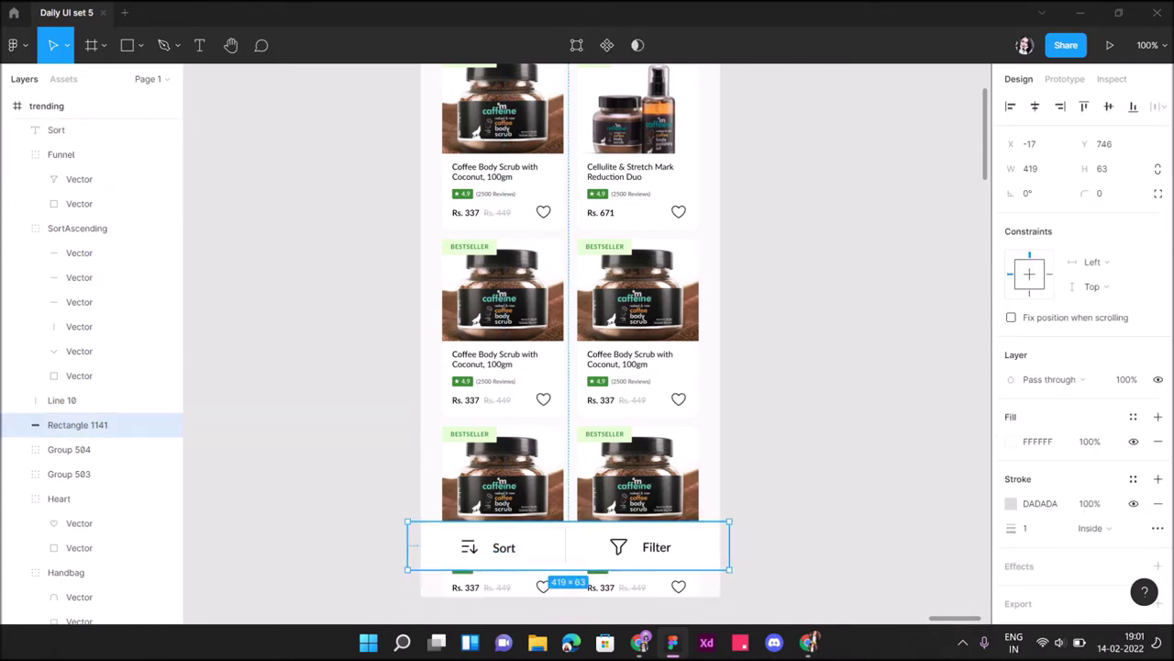
shift+click(92, 425)
Restack the home indicator layer above Rectangle 1141 so it sits over the bottom bar.
scroll(92, 459, down, 5)
scroll(91, 459, up, 1)
drag(91, 456, 91, 336)
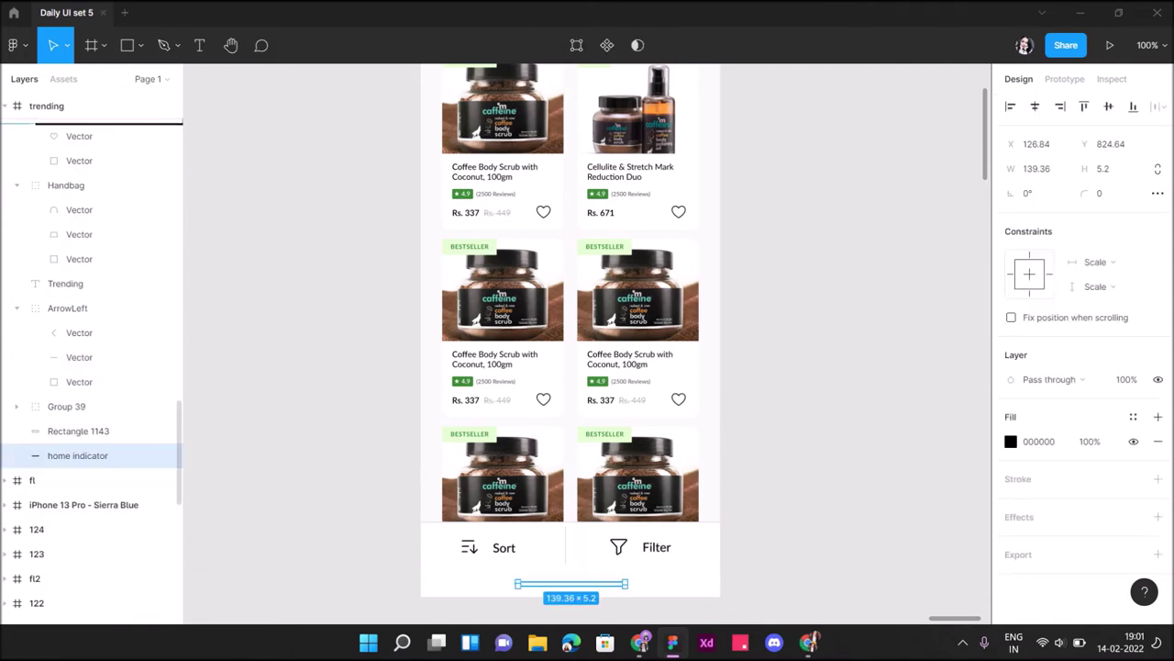
drag(92, 336, 92, 225)
key(Escape)
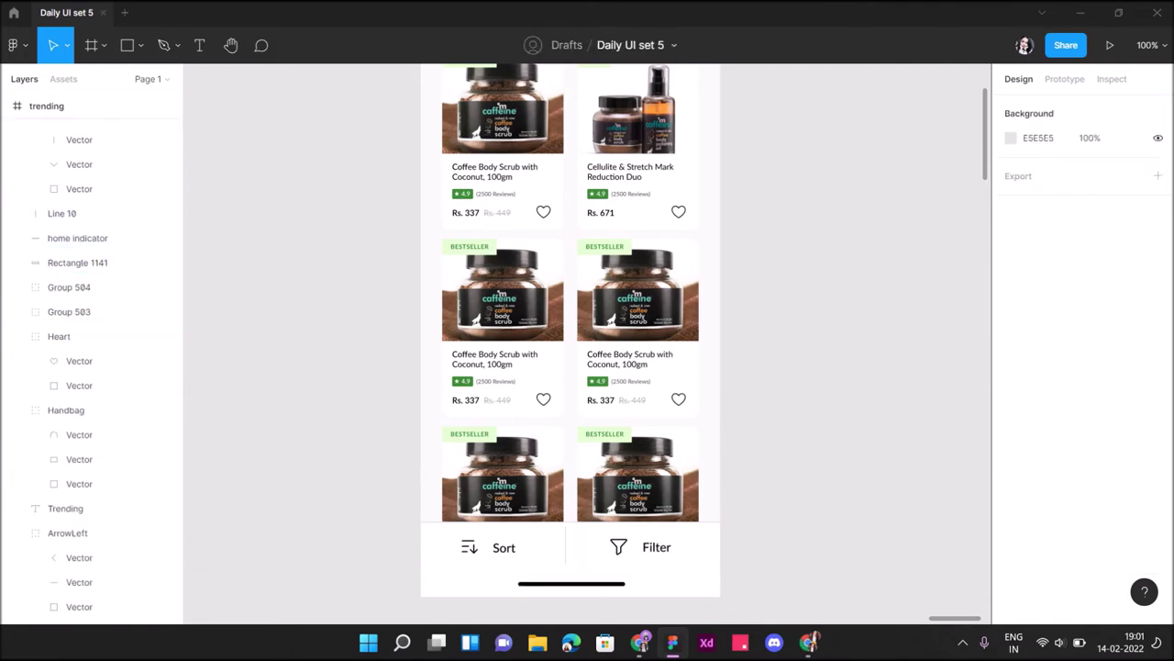
click(640, 642)
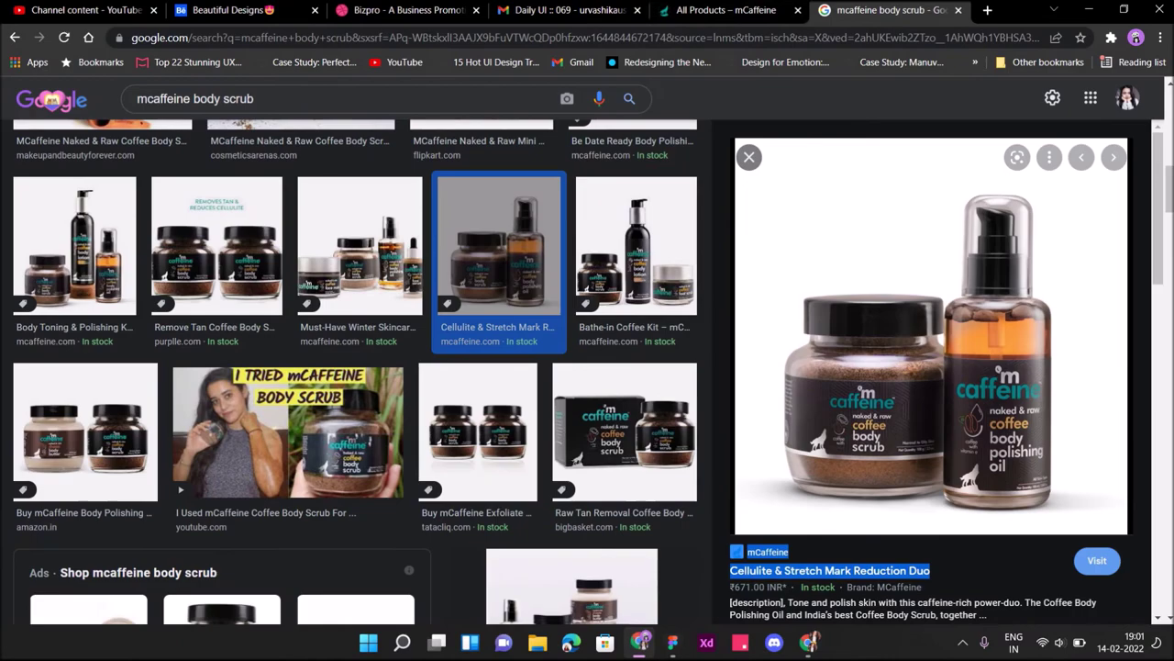
Change the Google Images search to 'mcaffeine lip kit'.
click(724, 10)
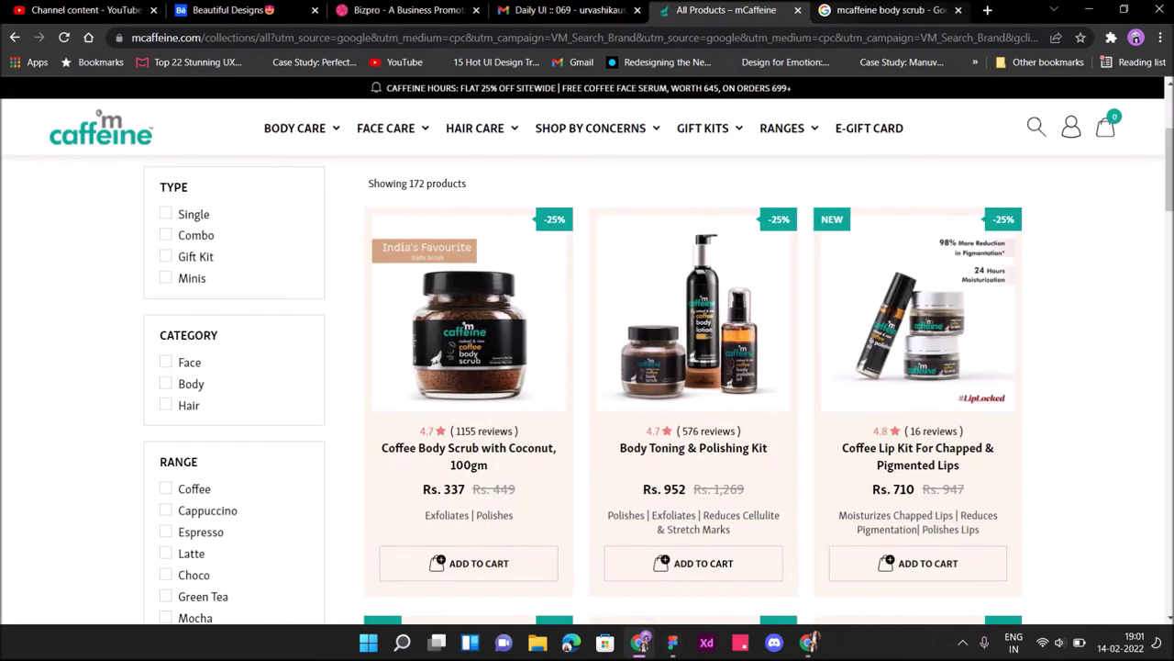
click(885, 10)
drag(254, 98, 194, 98)
text(lip)
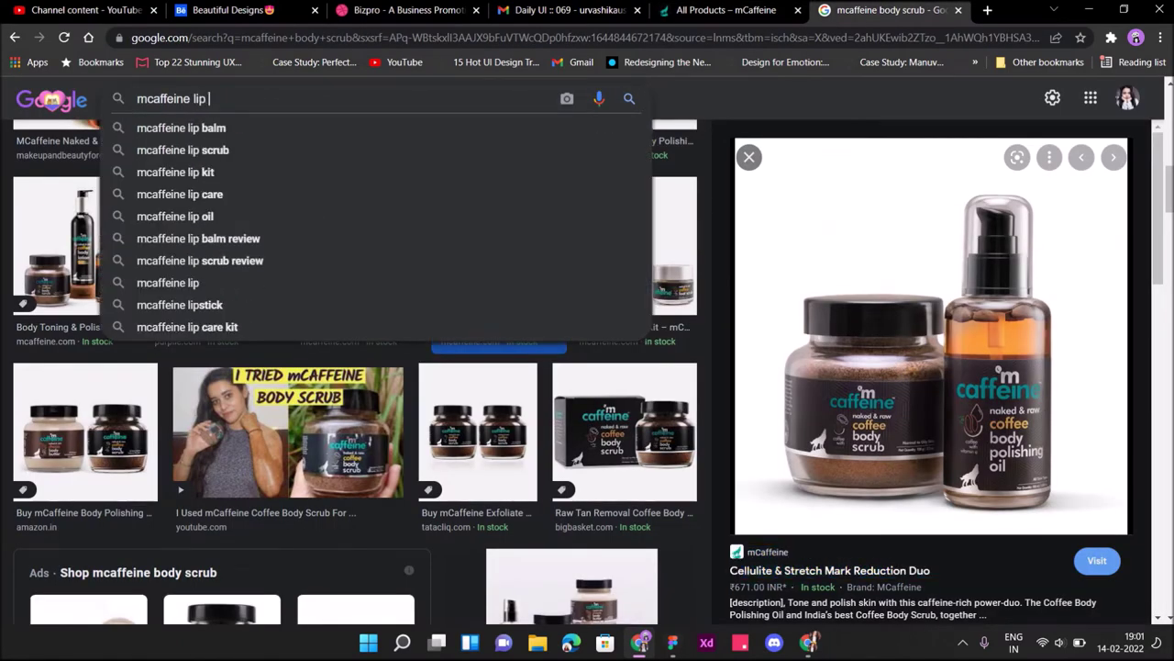
text( kit)
key(Return)
Copy the Body Toning & Polishing Kit preview image and paste it into the Figma card.
scroll(340, 385, down, 2)
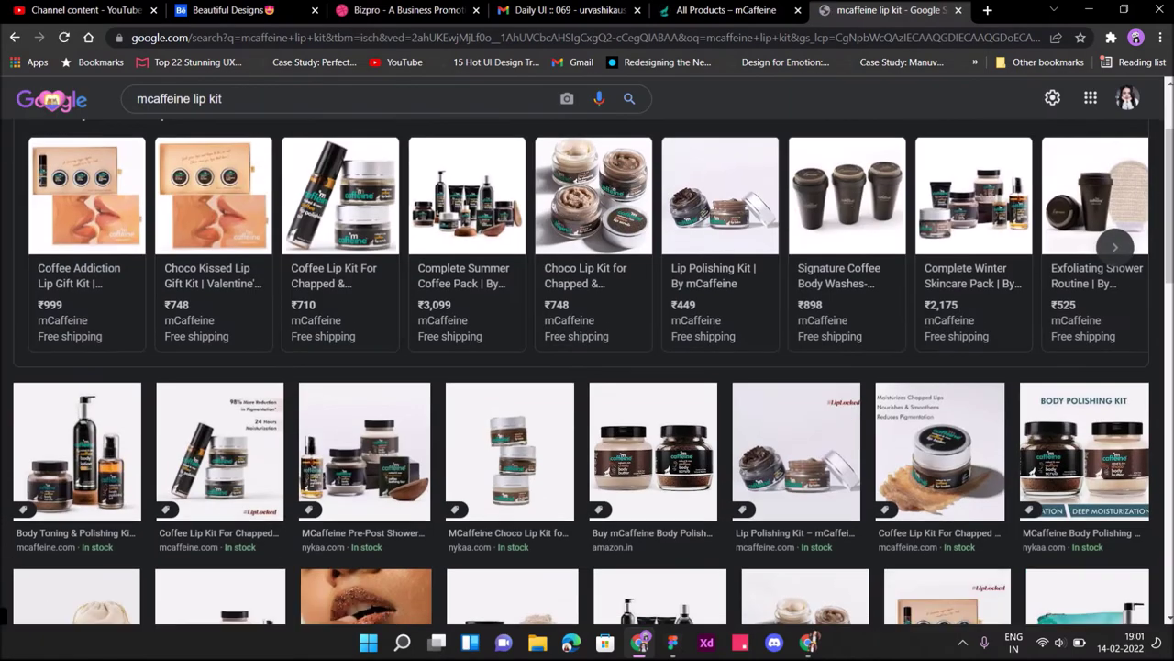
click(74, 450)
right_click(908, 393)
click(959, 321)
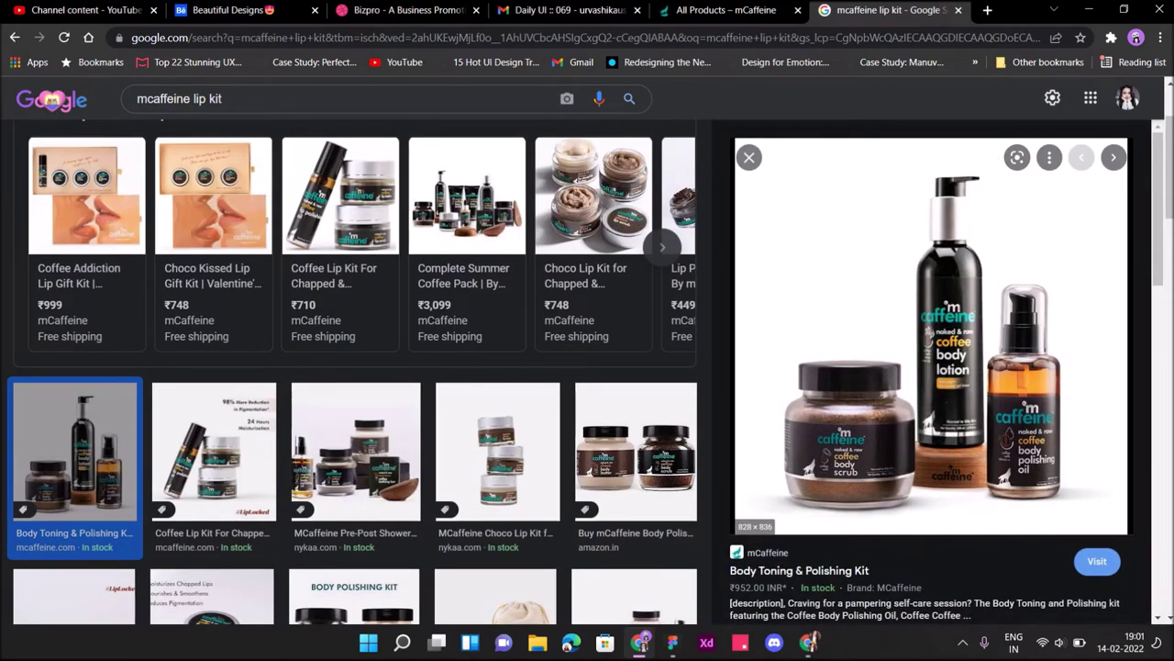
key(alt+Tab)
key(ctrl+v)
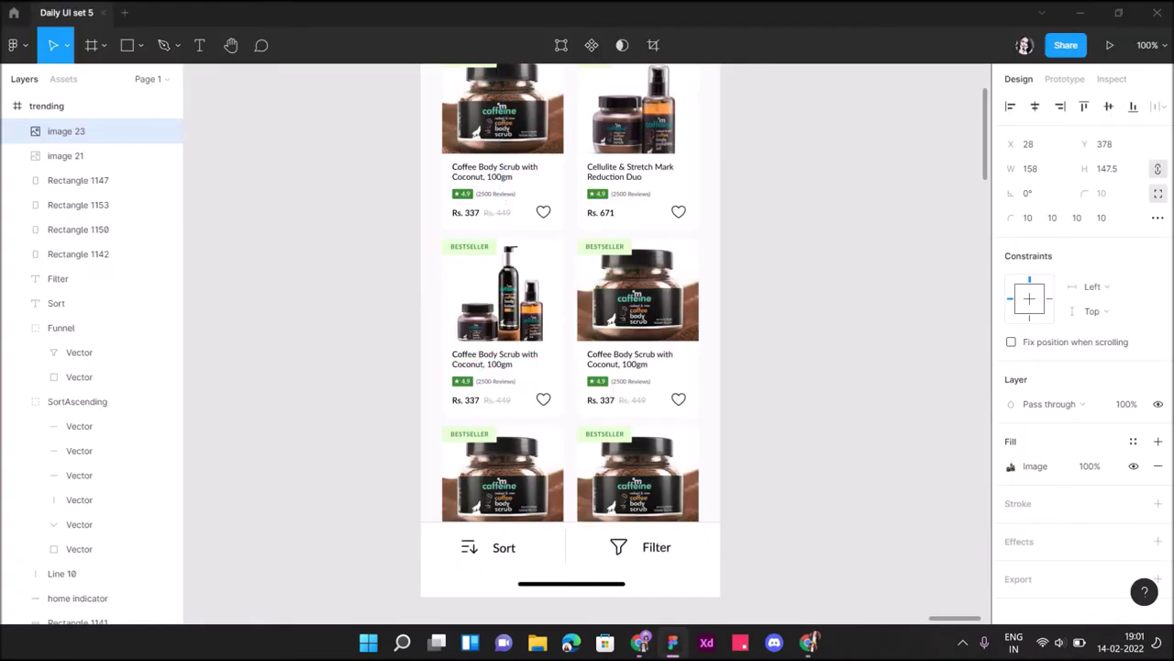
Paste the kit's name as the card title and delete 'mCaffeine' from it.
key(alt+Tab)
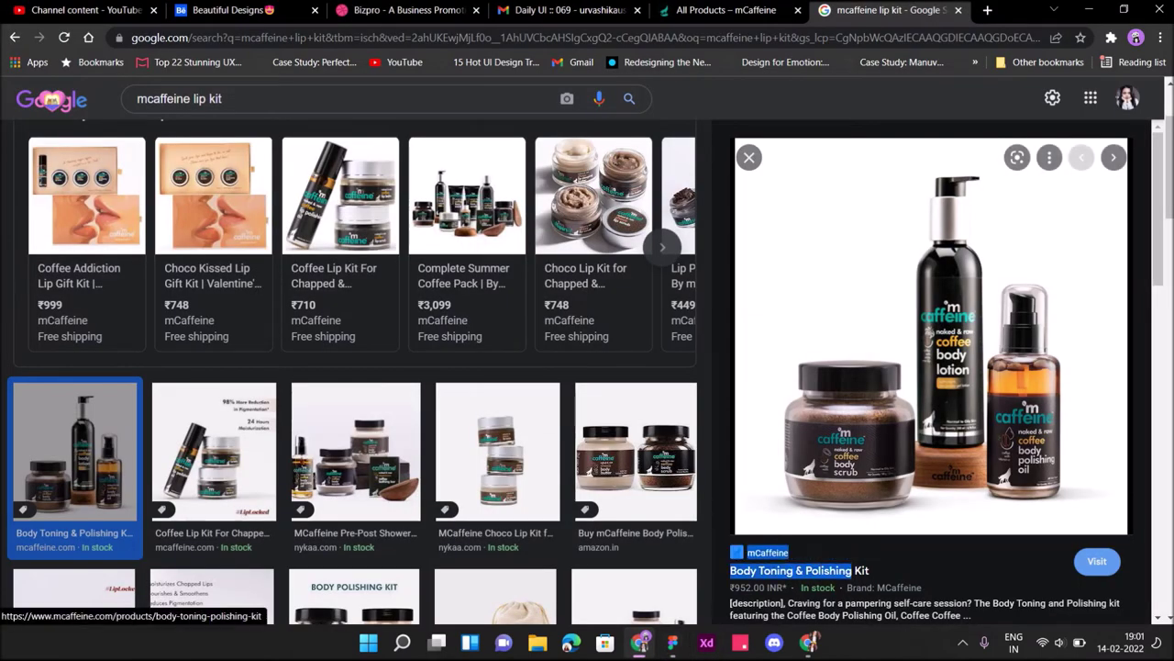
key(alt+Tab)
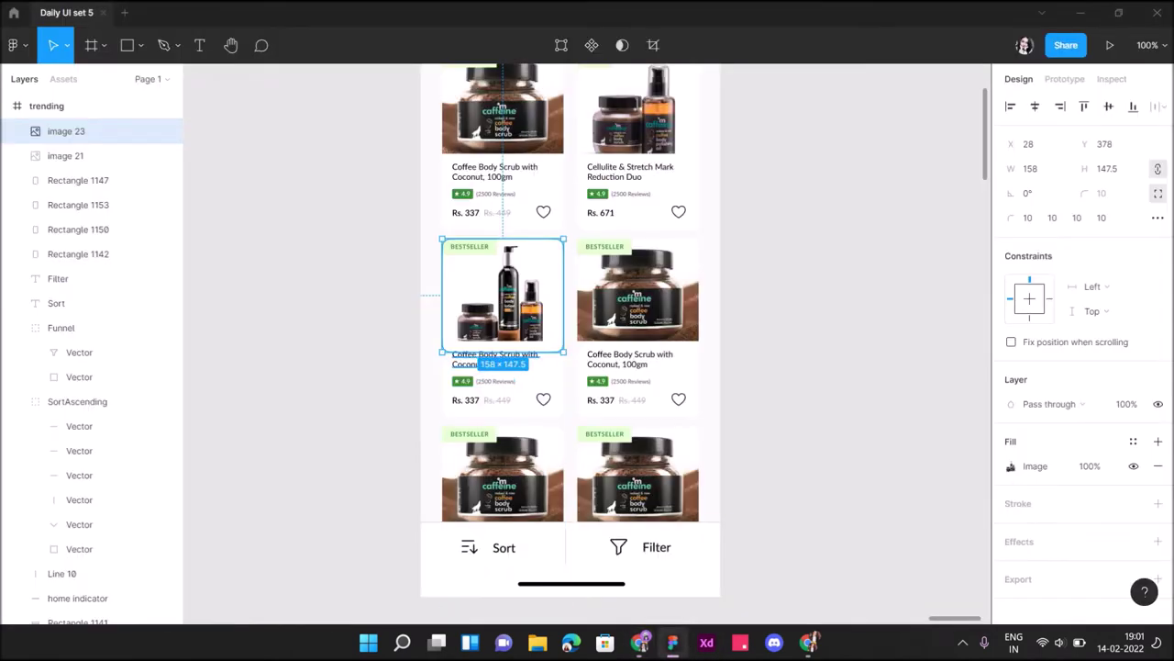
double_click(495, 358)
key(ctrl+v)
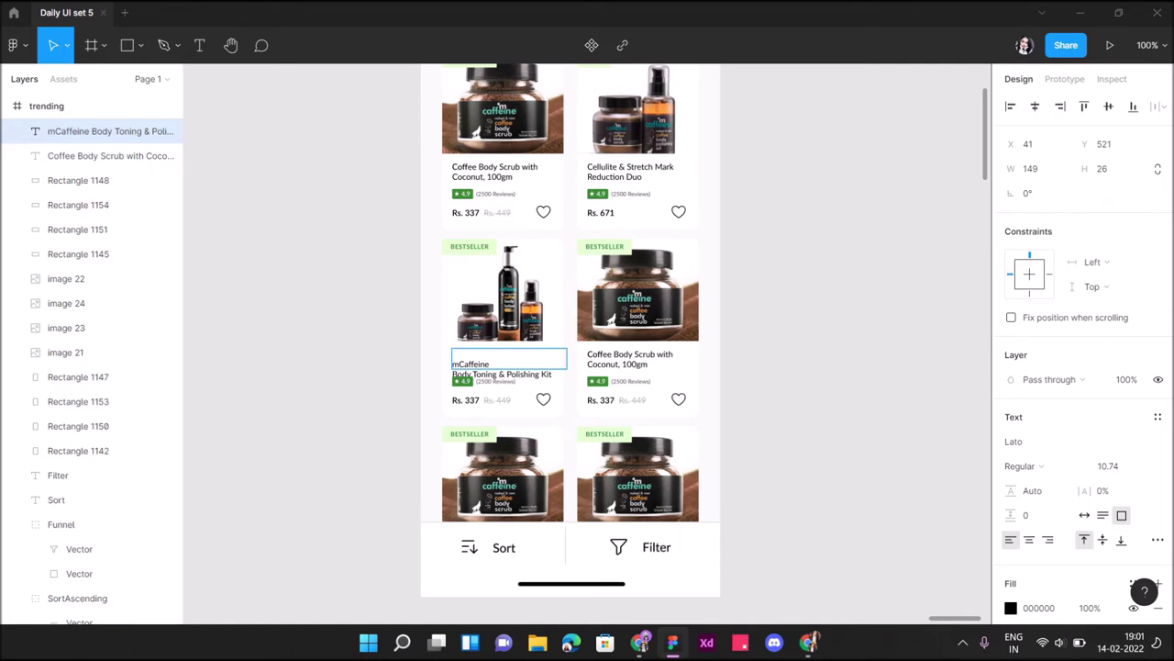
key(ctrl+equal)
text(+)
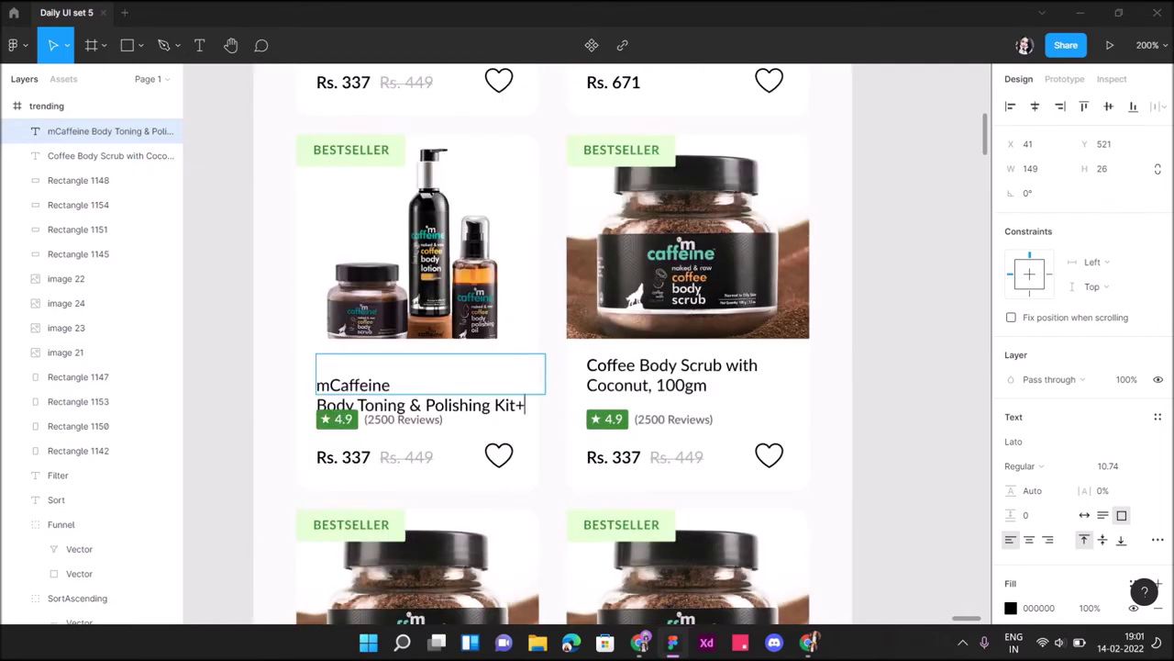
key(BackSpace)
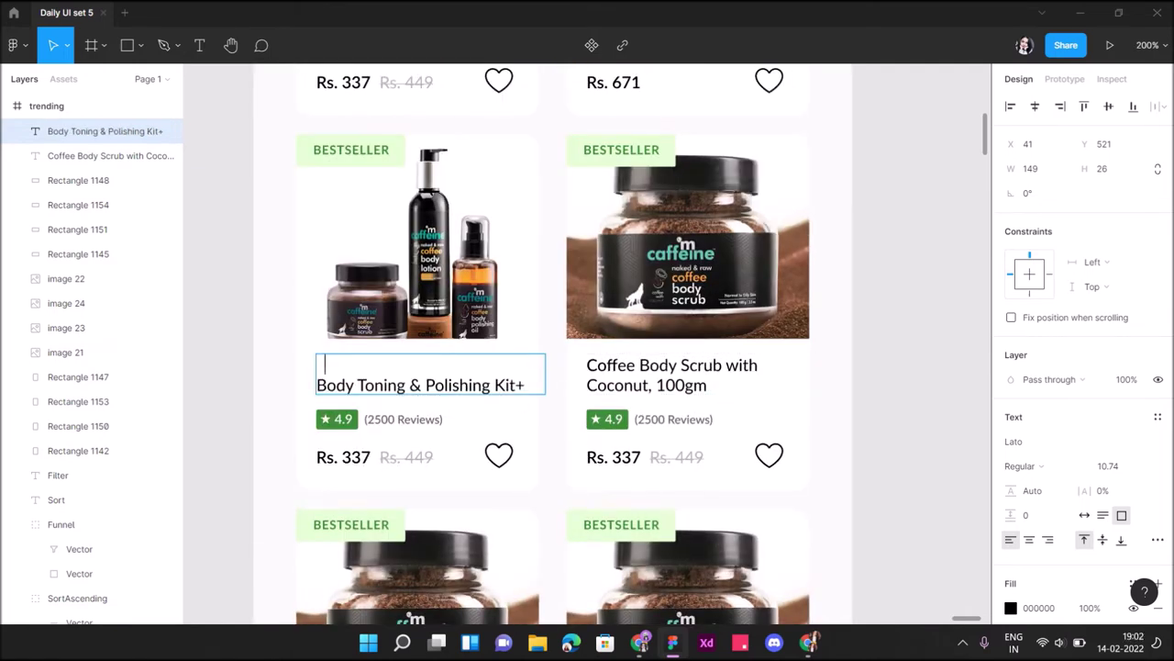
key(BackSpace)
key(BackSpace)
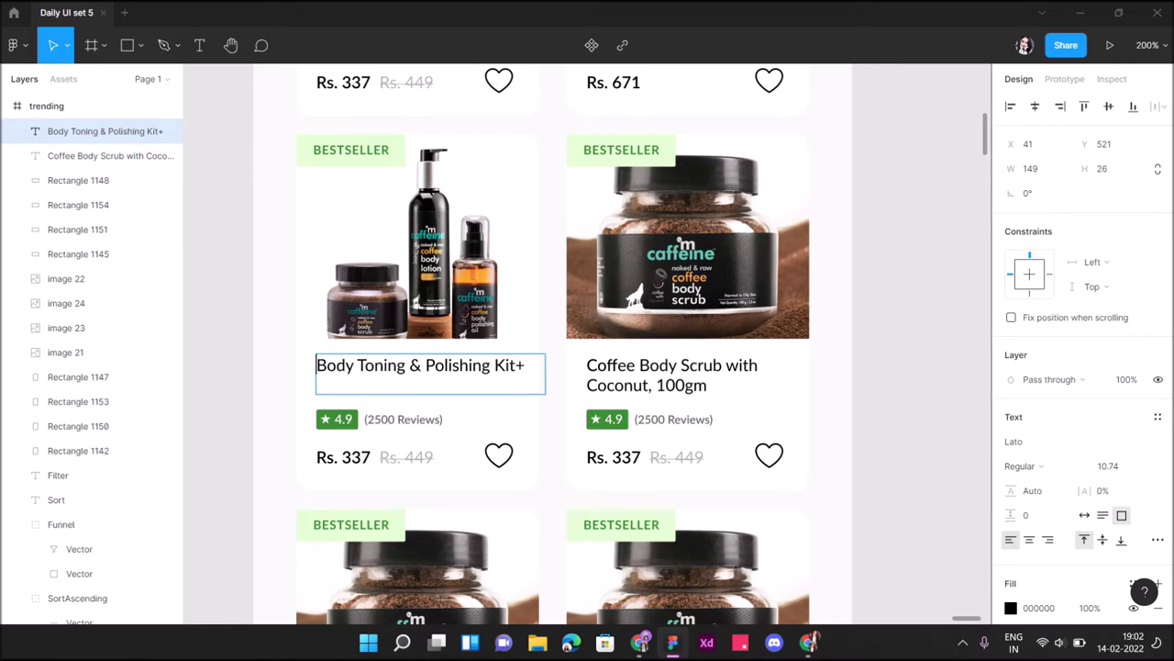
key(Escape)
Move the rating row under the title, update the review count, and set the price to Rs. 952.
drag(379, 419, 379, 396)
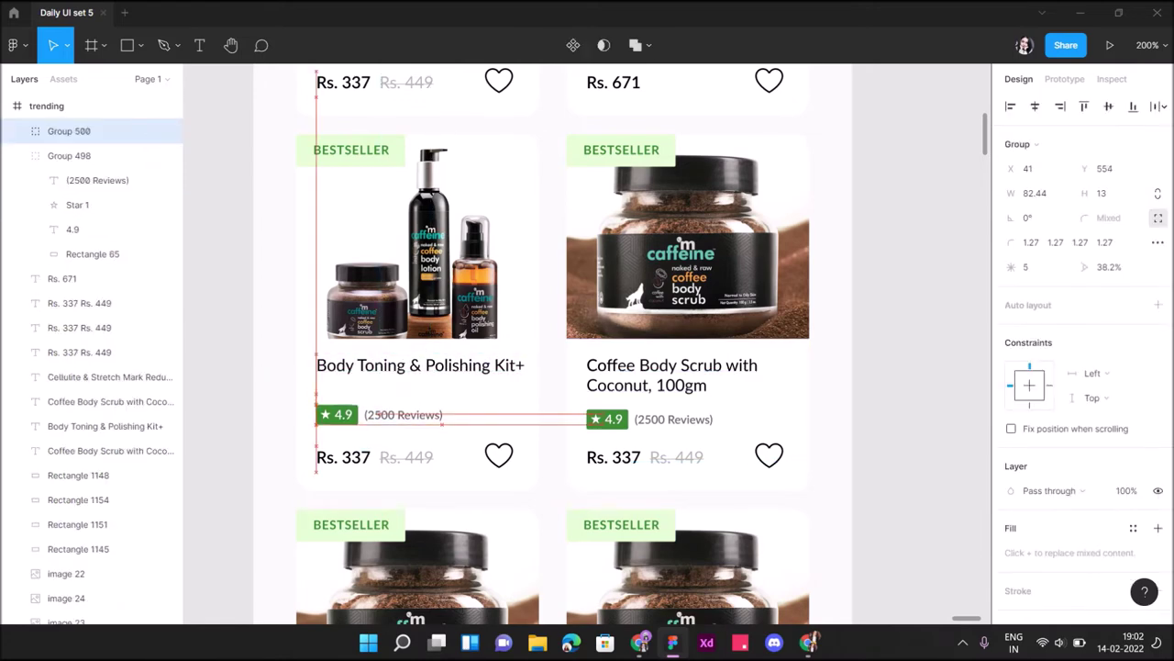
double_click(404, 396)
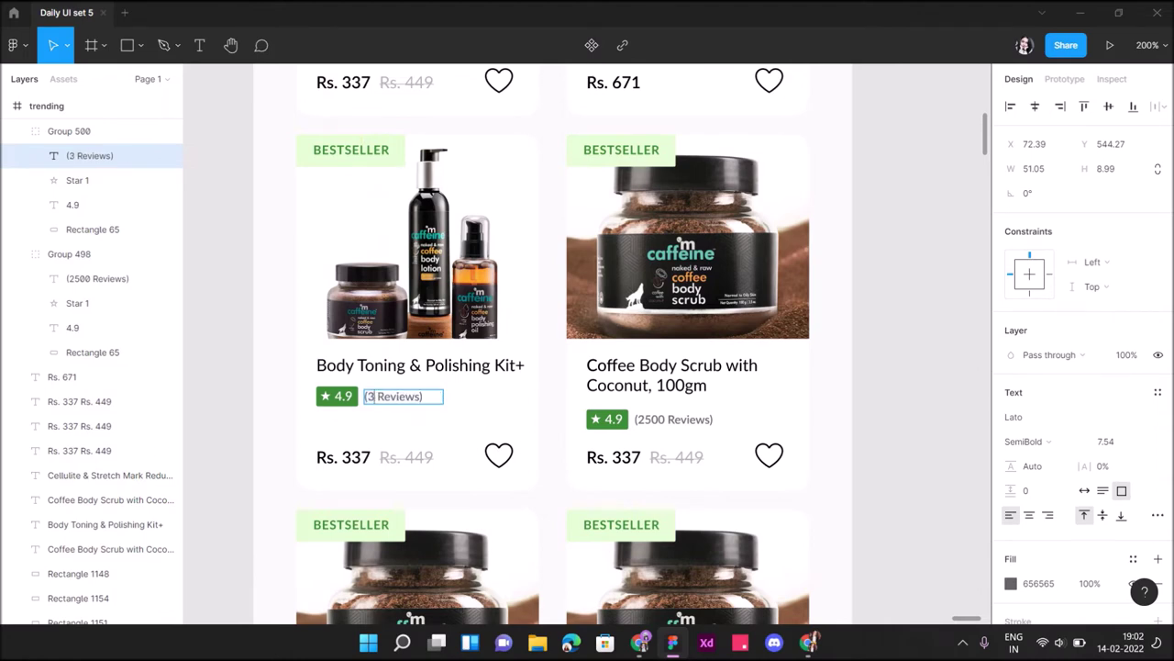
text(000)
key(Escape)
key(Escape)
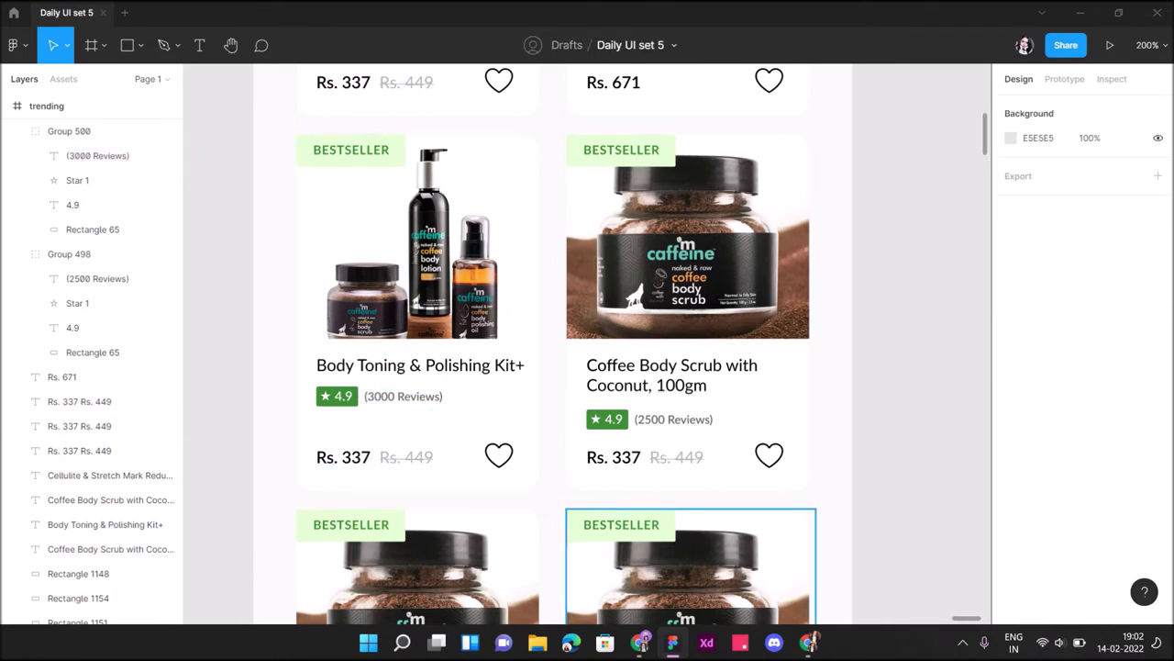
click(640, 643)
click(672, 642)
double_click(381, 457)
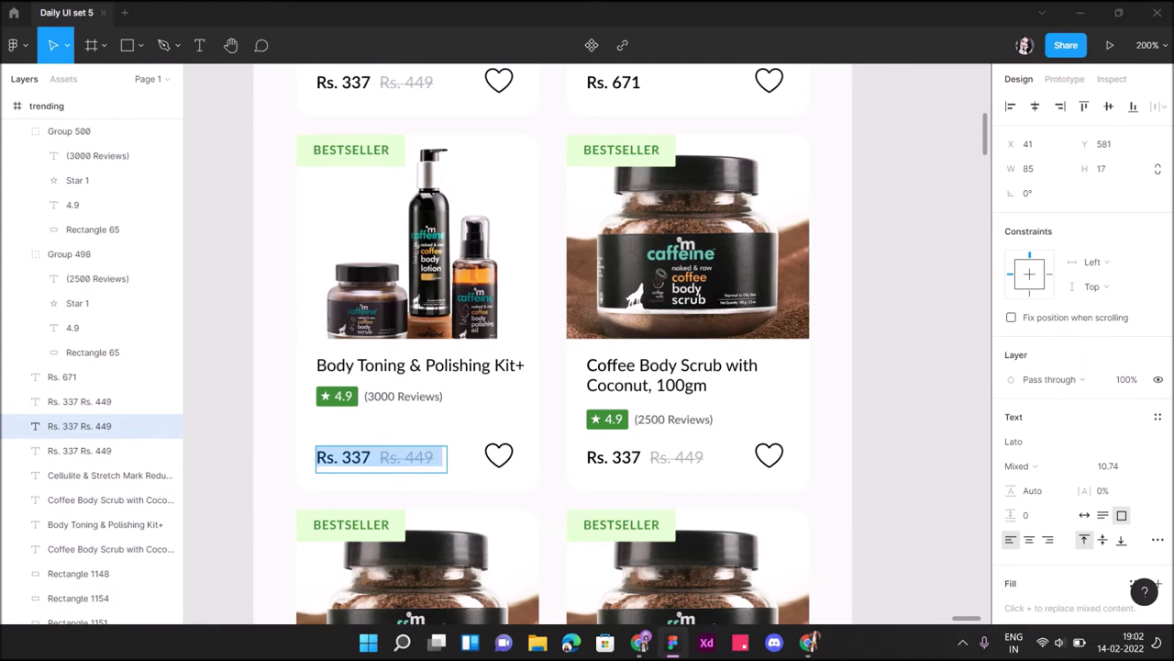
text(9)
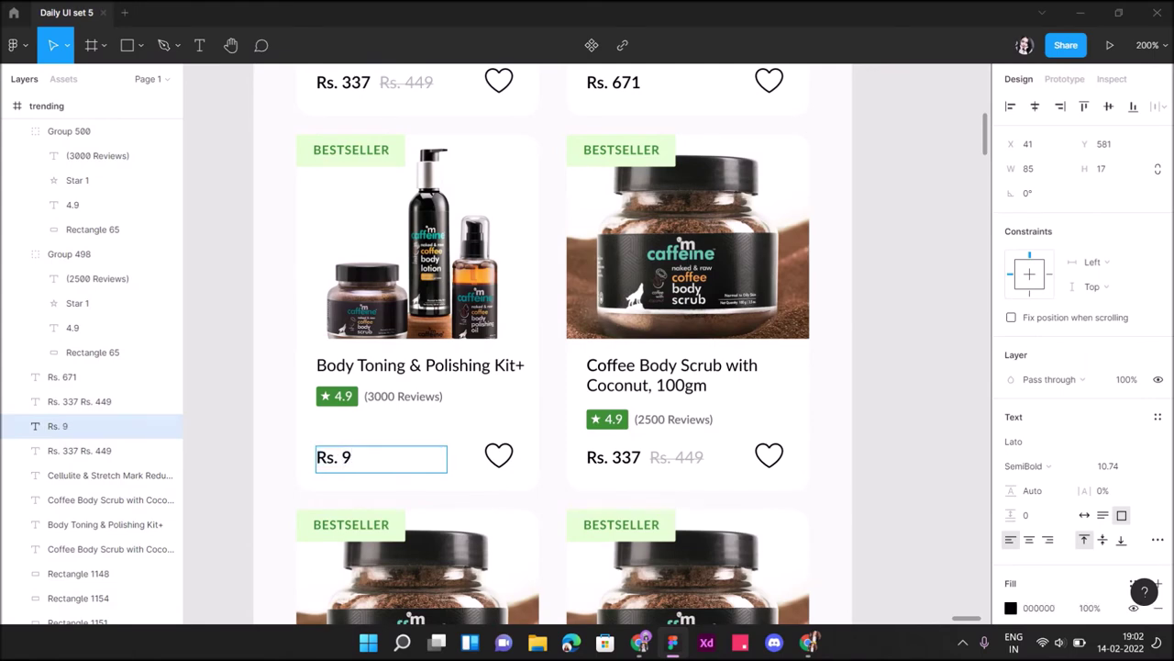
key(Escape)
key(Escape)
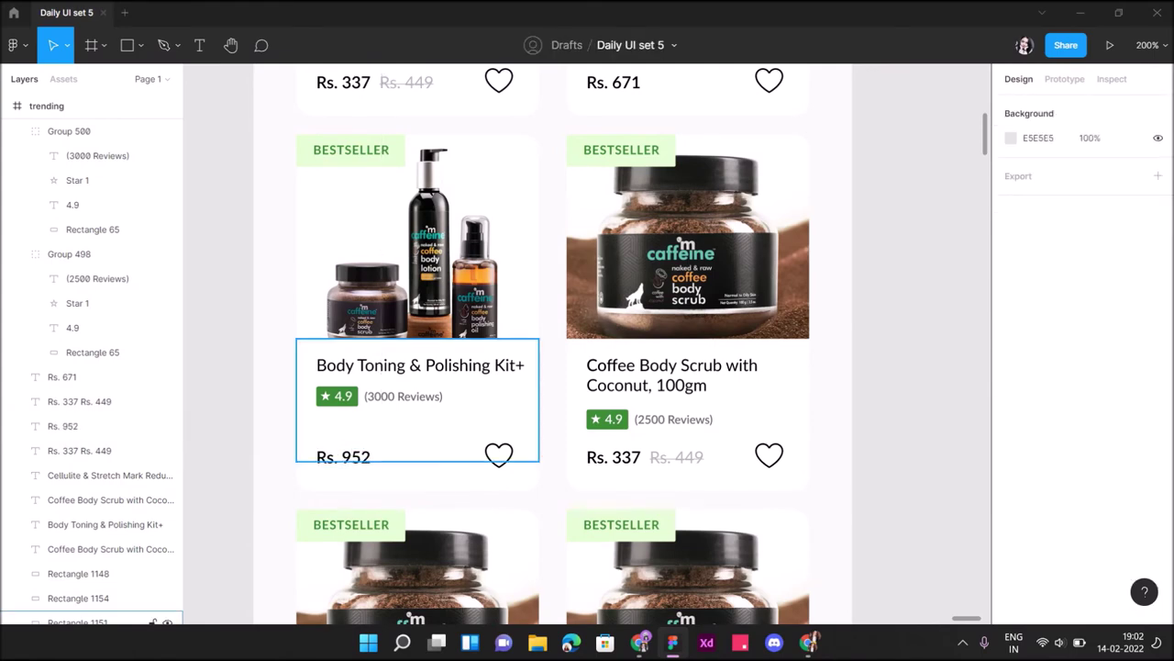
Lower the rating row slightly and narrow the title so it wraps onto two lines.
click(379, 397)
drag(379, 397, 379, 420)
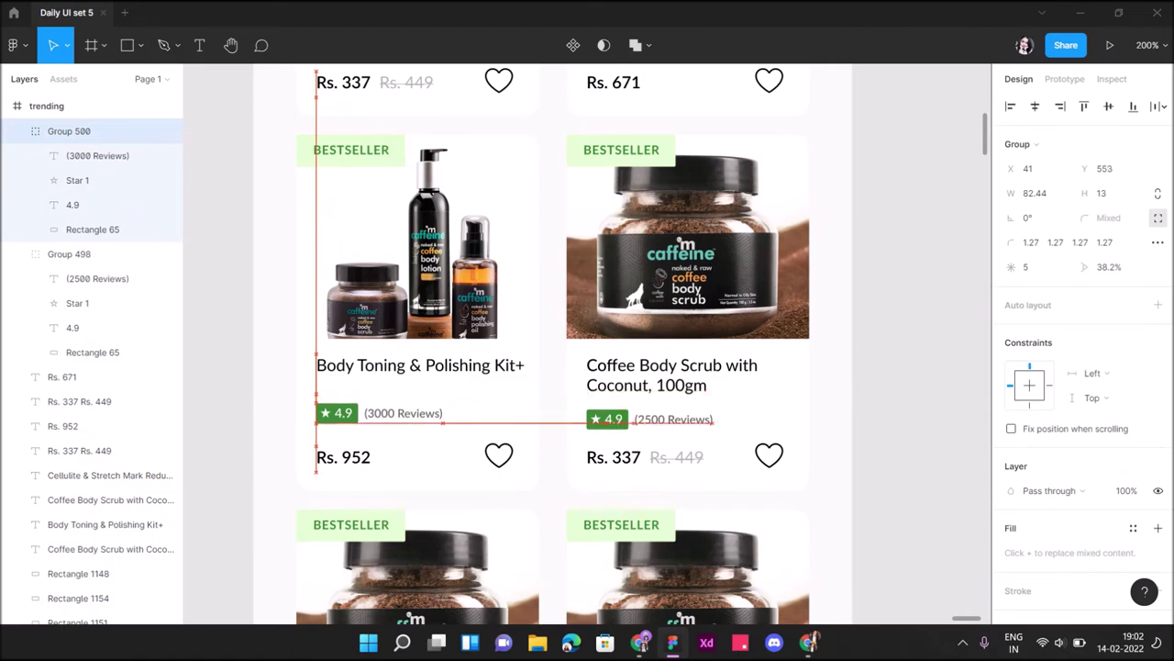
click(422, 365)
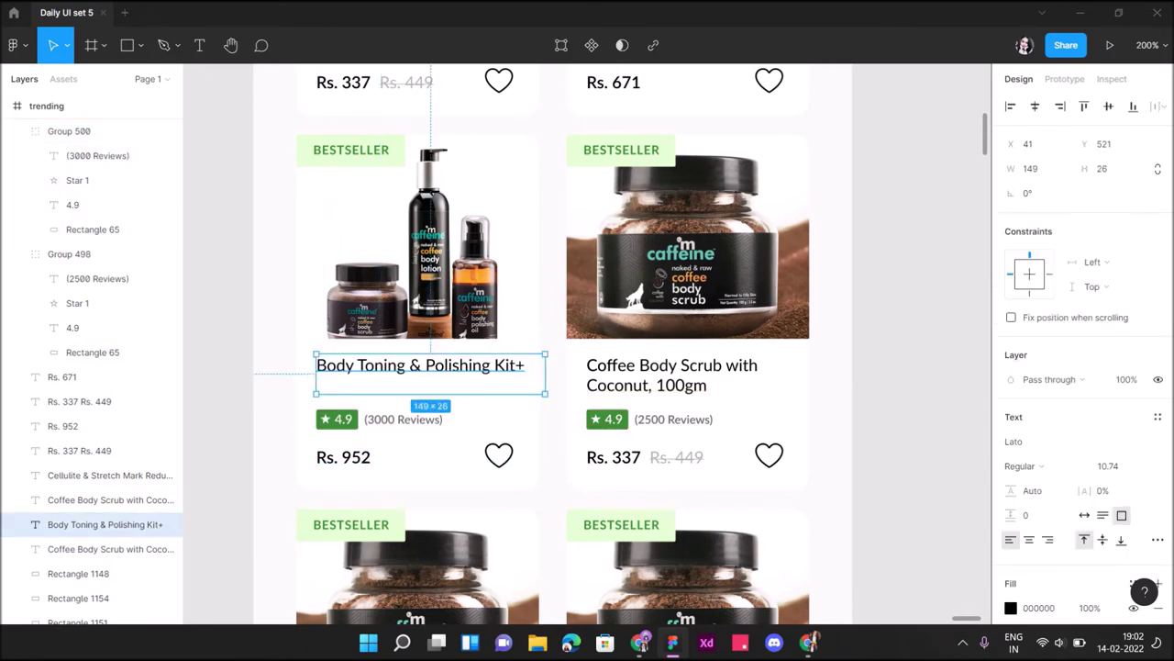
drag(545, 374, 516, 375)
key(Escape)
key(ctrl+minus)
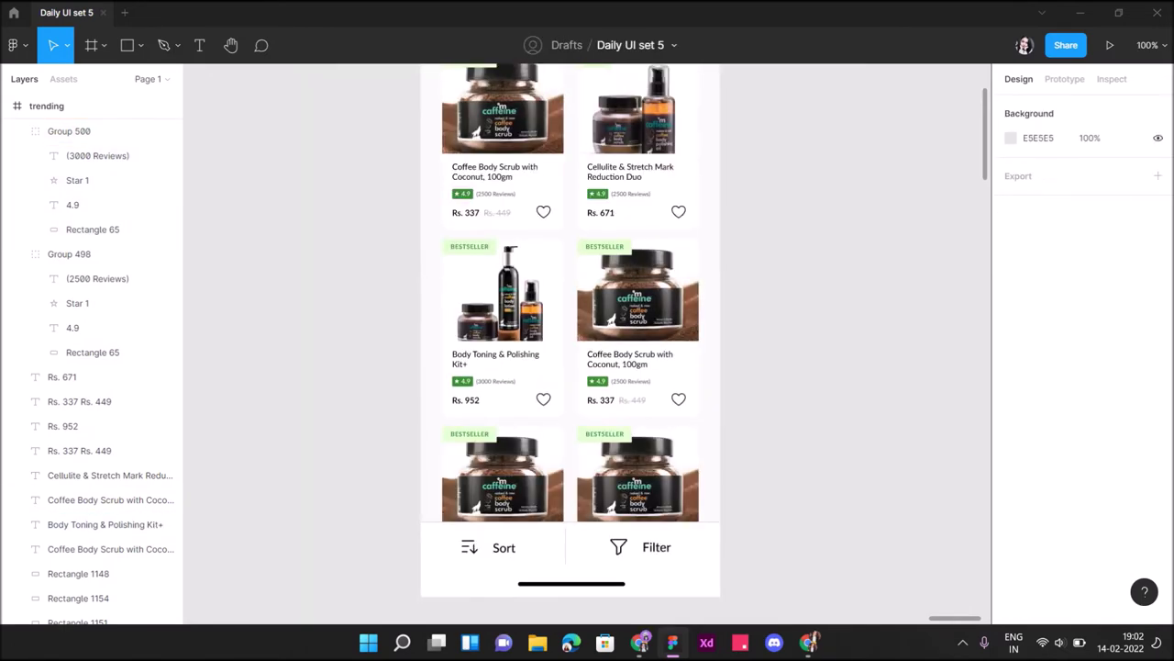
click(619, 312)
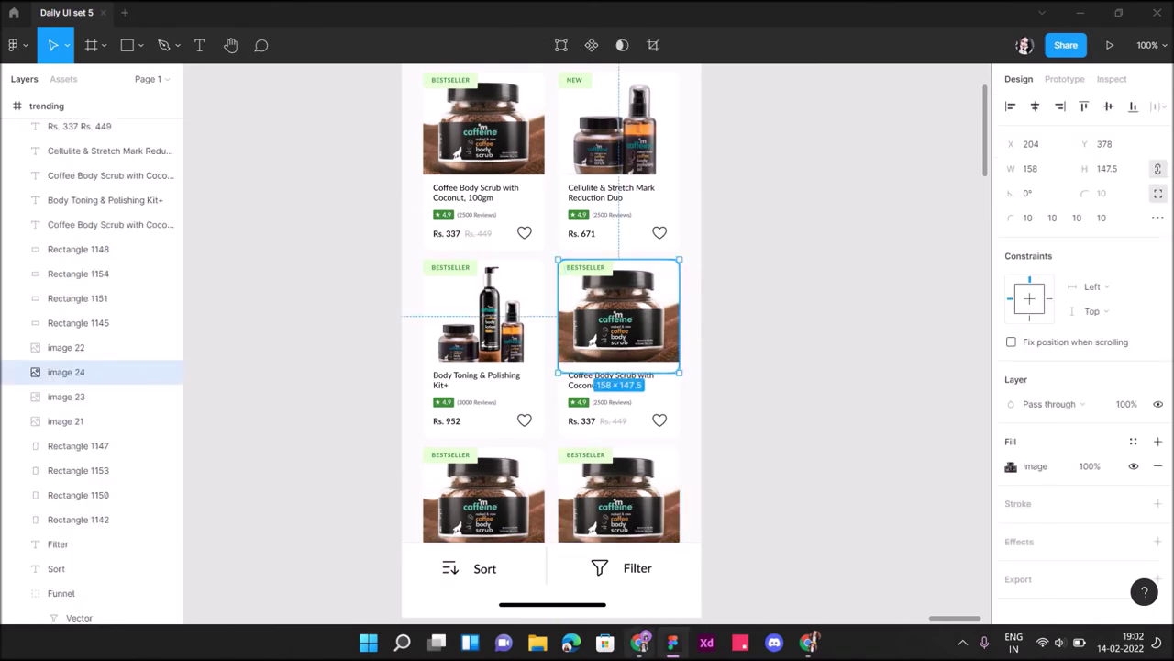
click(640, 643)
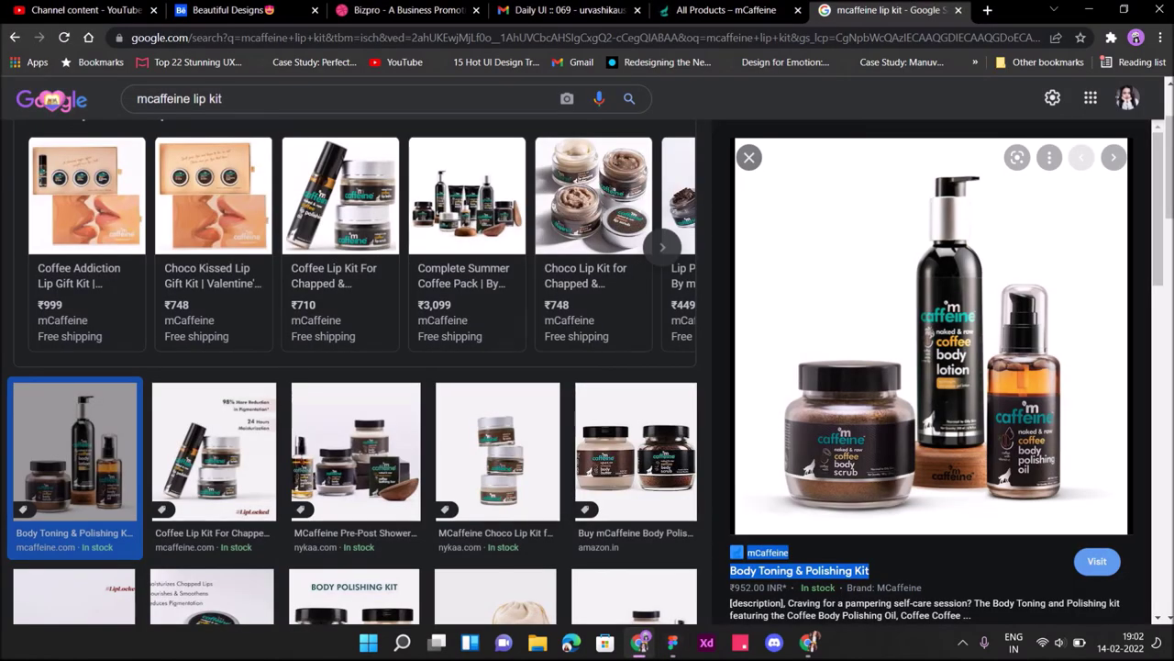
Scroll to the Coffee Exfoliation and Tan Removal Kit result and copy its preview image.
scroll(340, 229, down, 1)
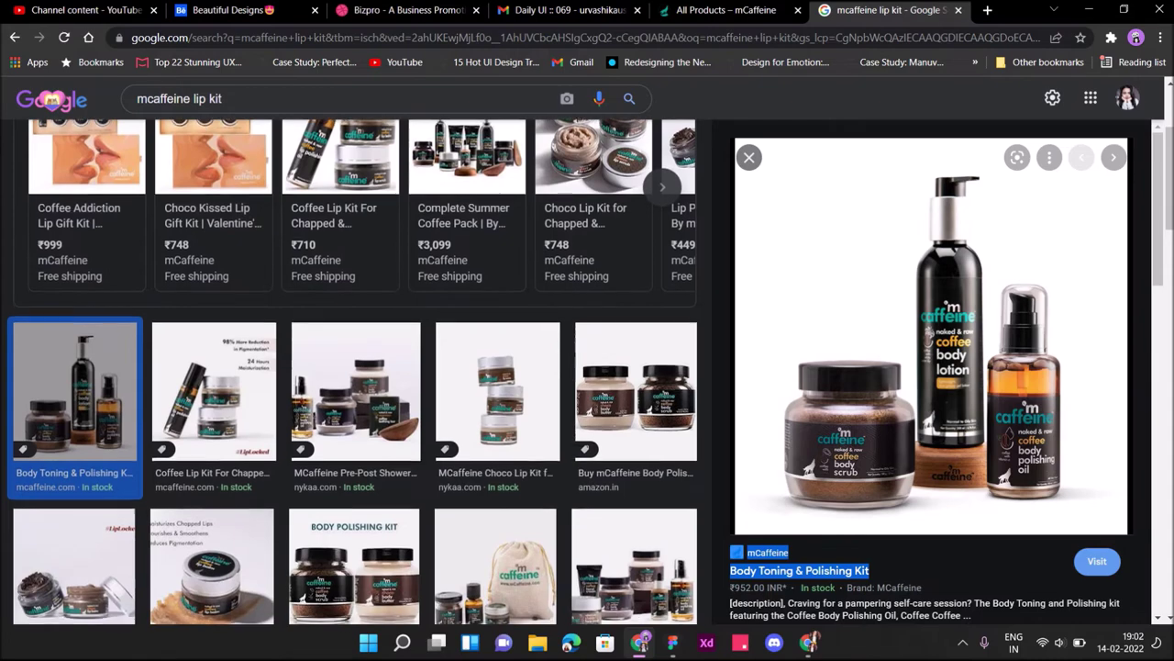
scroll(340, 229, down, 1)
scroll(340, 229, down, 1)
scroll(353, 372, down, 1)
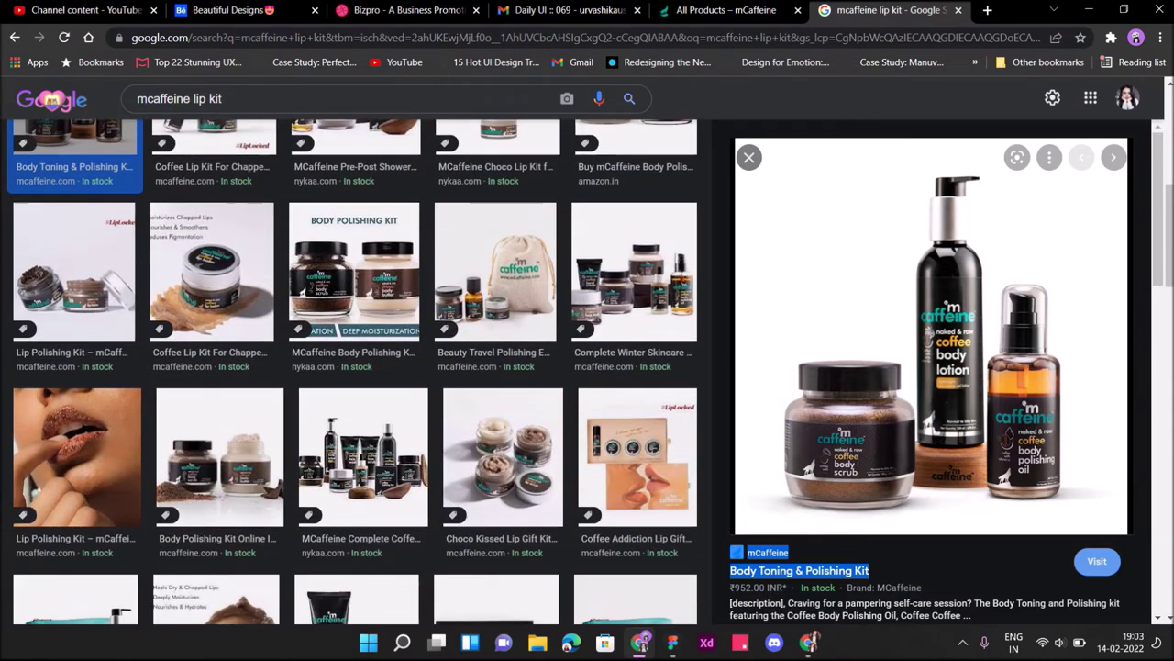
scroll(353, 371, down, 1)
scroll(354, 372, down, 2)
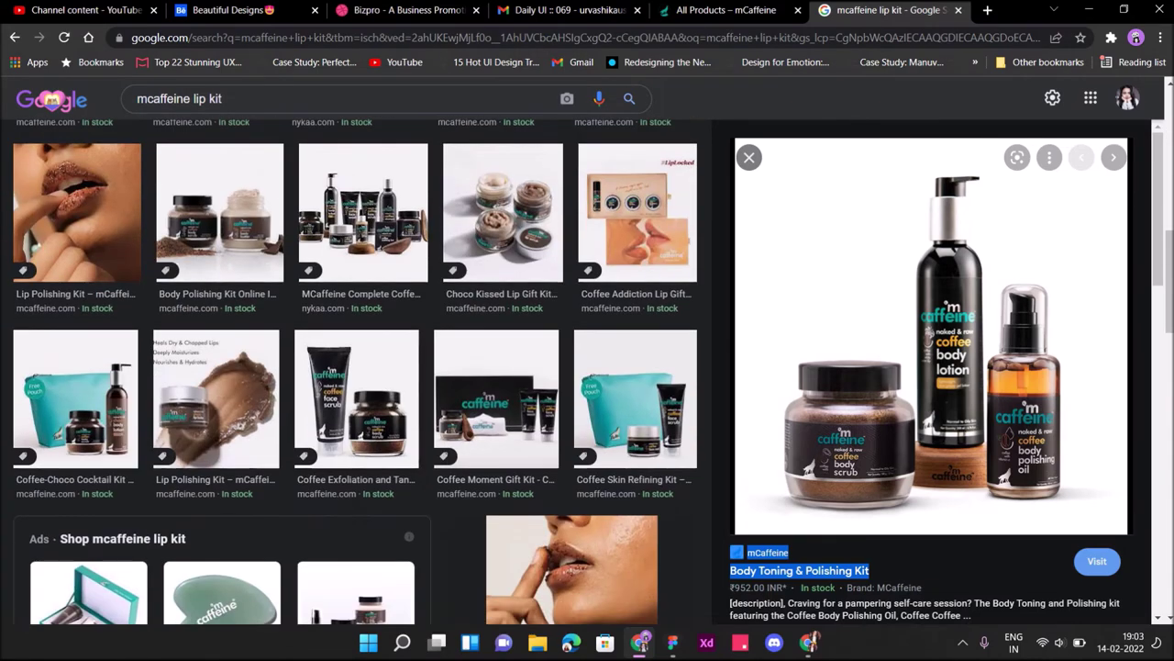
click(356, 399)
right_click(863, 387)
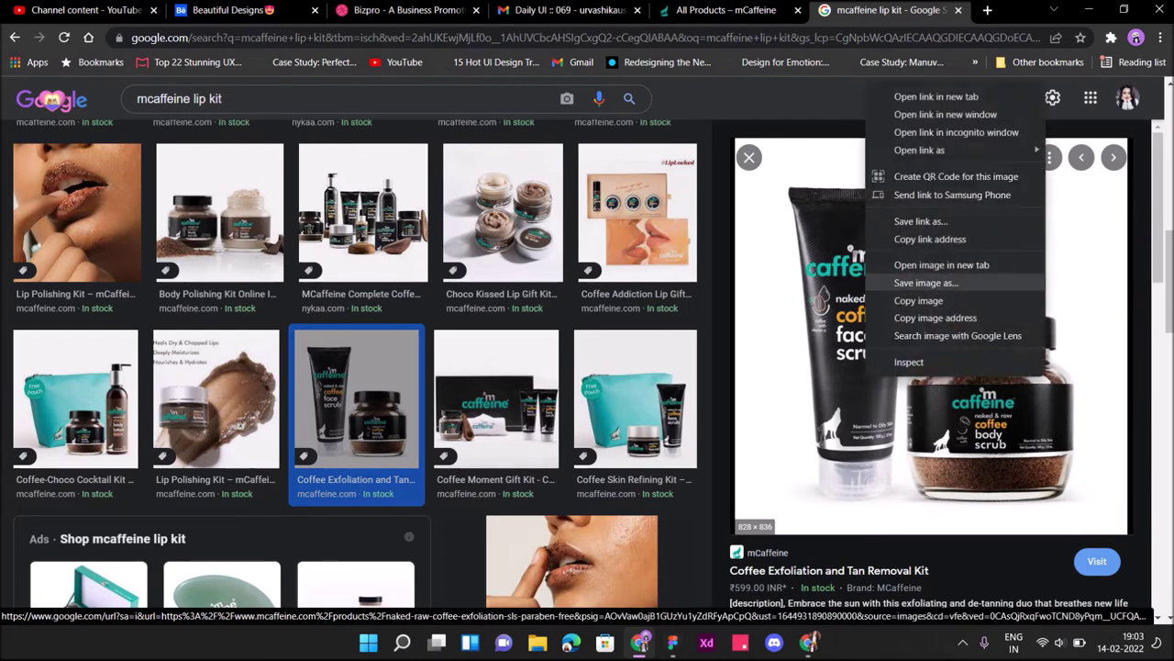
click(918, 300)
key(alt+Tab)
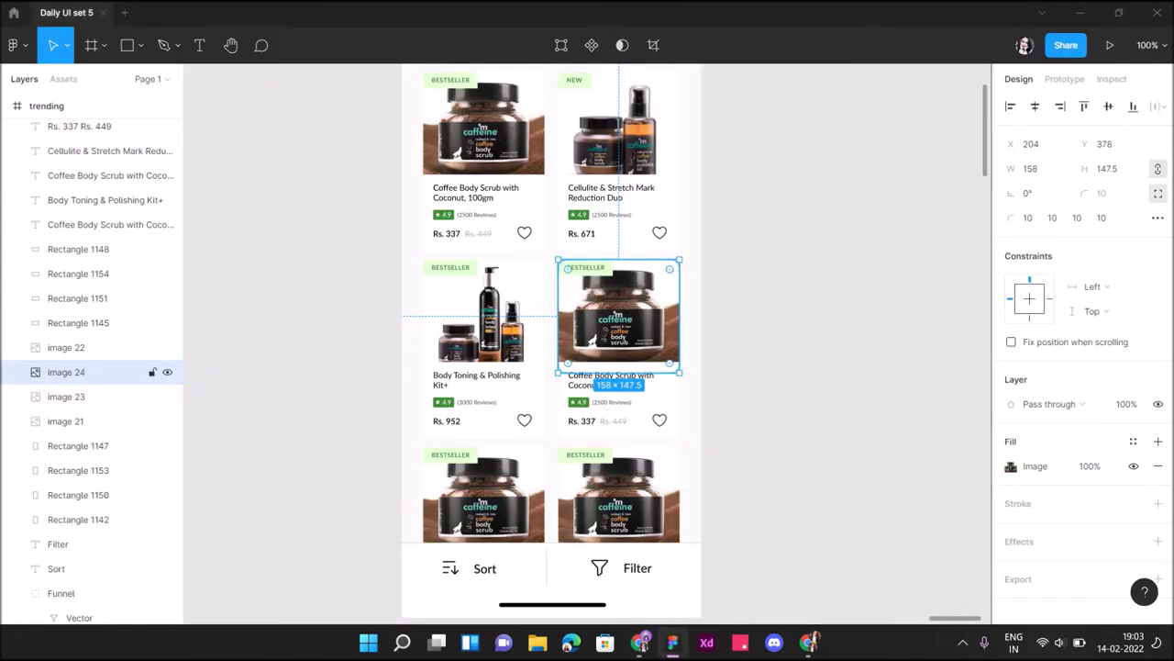
Paste the Coffee Exfoliation kit photo into the neighbouring card and copy the product name.
key(ctrl+v)
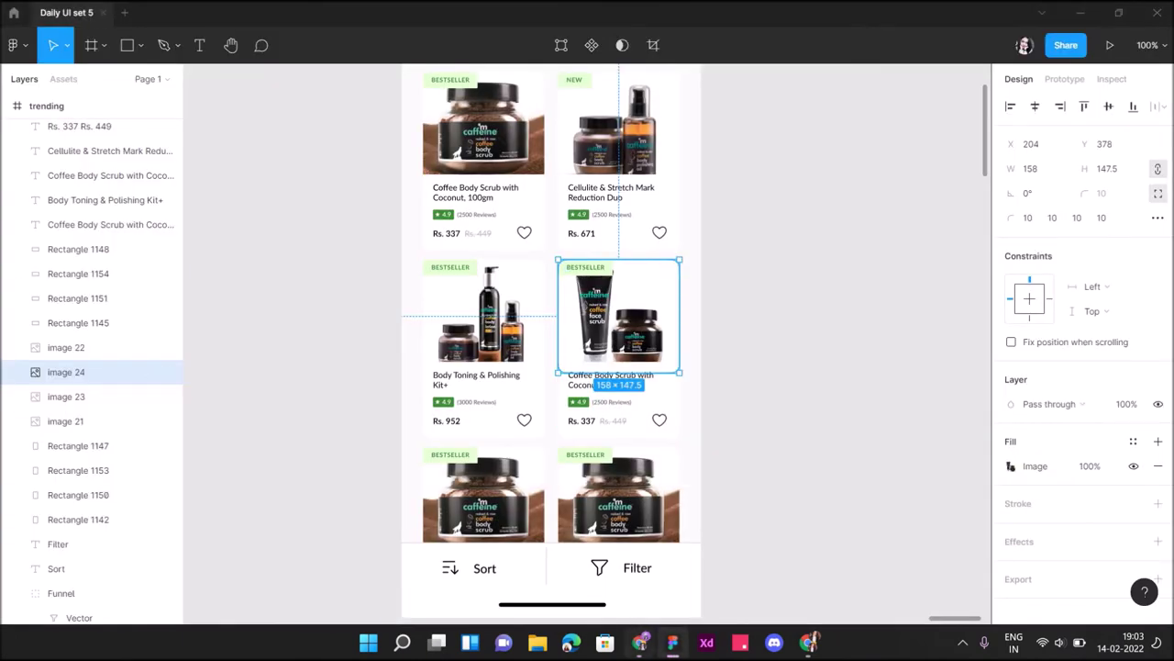
key(alt+Tab)
drag(731, 552, 929, 571)
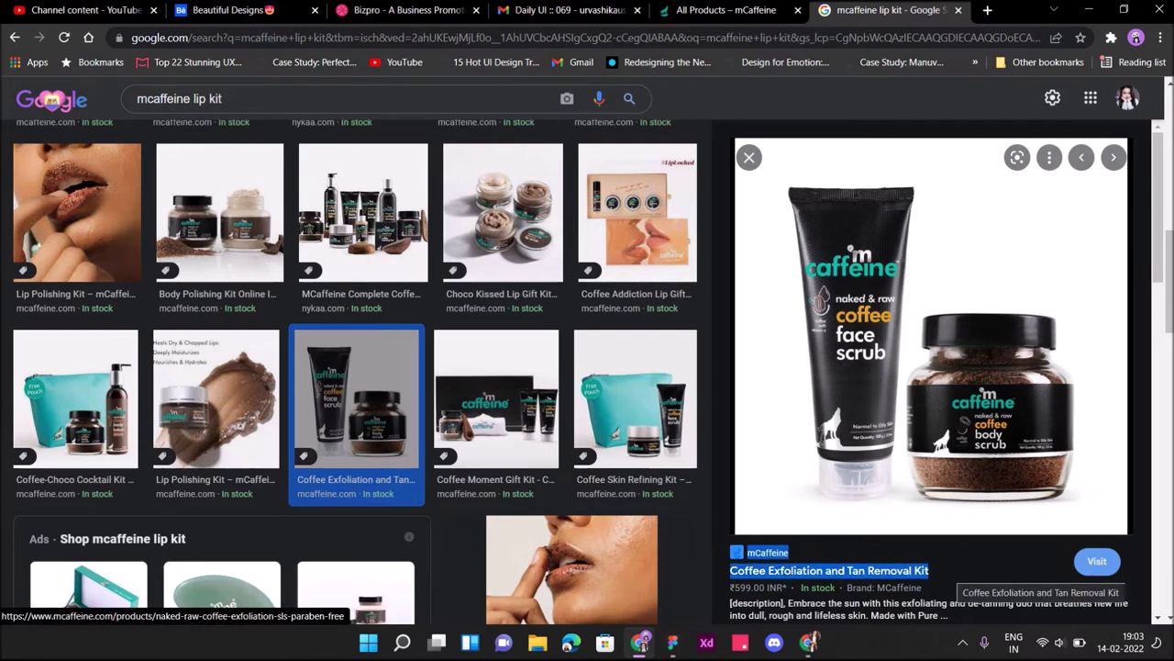
key(alt+Tab)
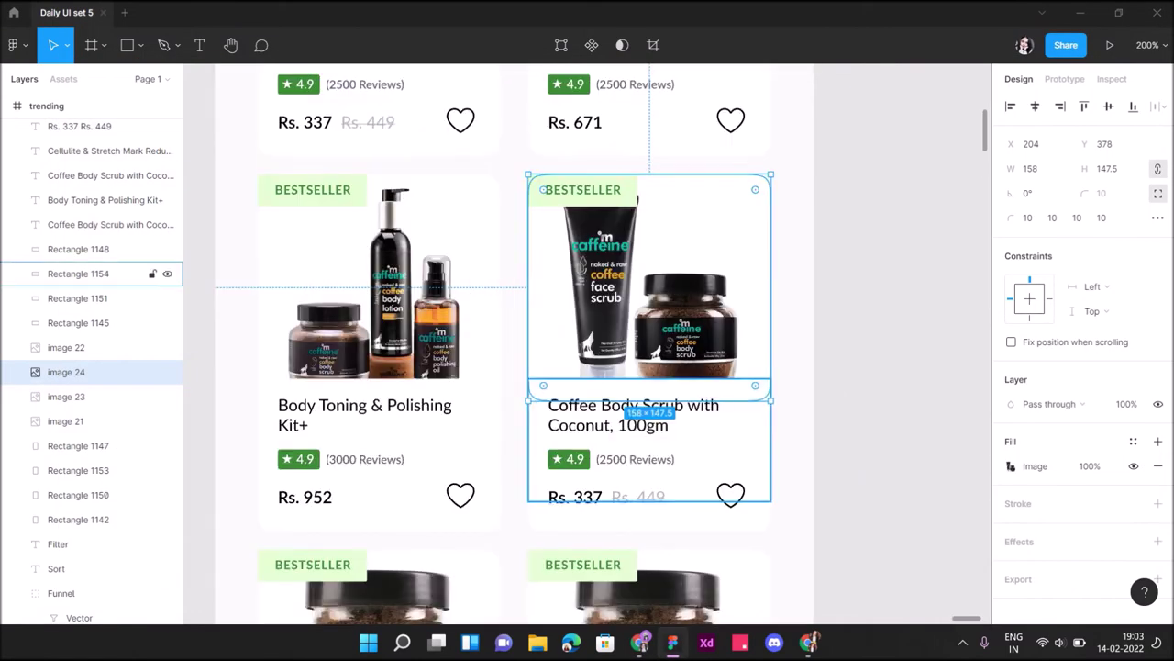
Retitle the card 'Coffee Exfoliation and Tan Removal Kit', dropping the mCaffeine brand word.
double_click(633, 415)
key(ctrl+v)
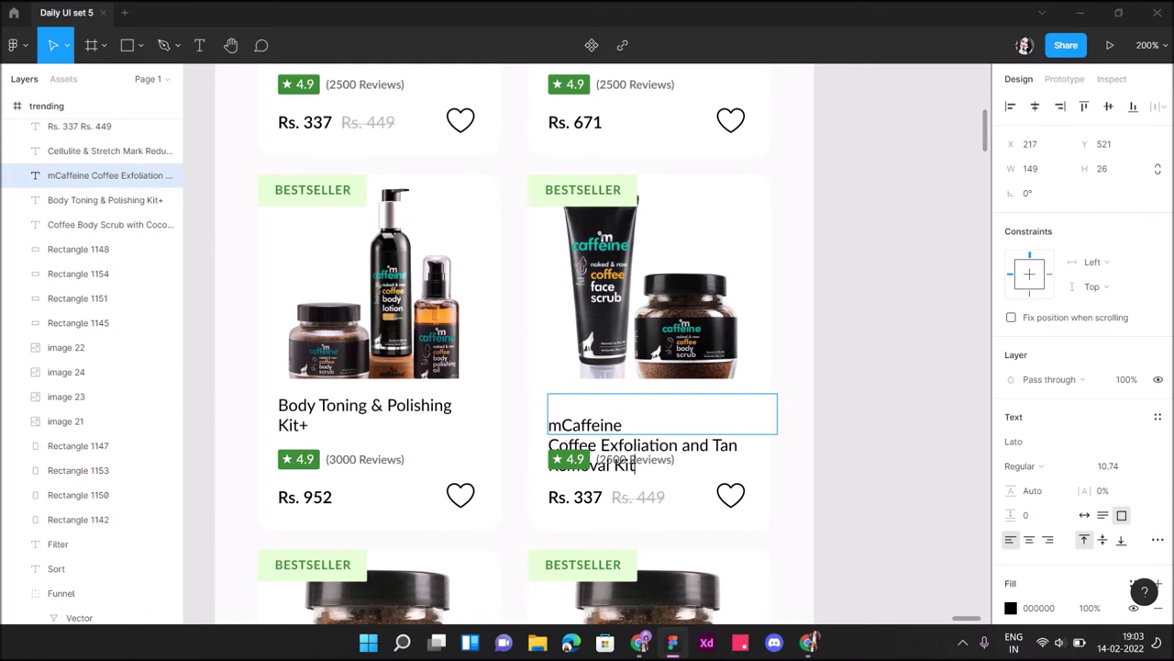
key(BackSpace)
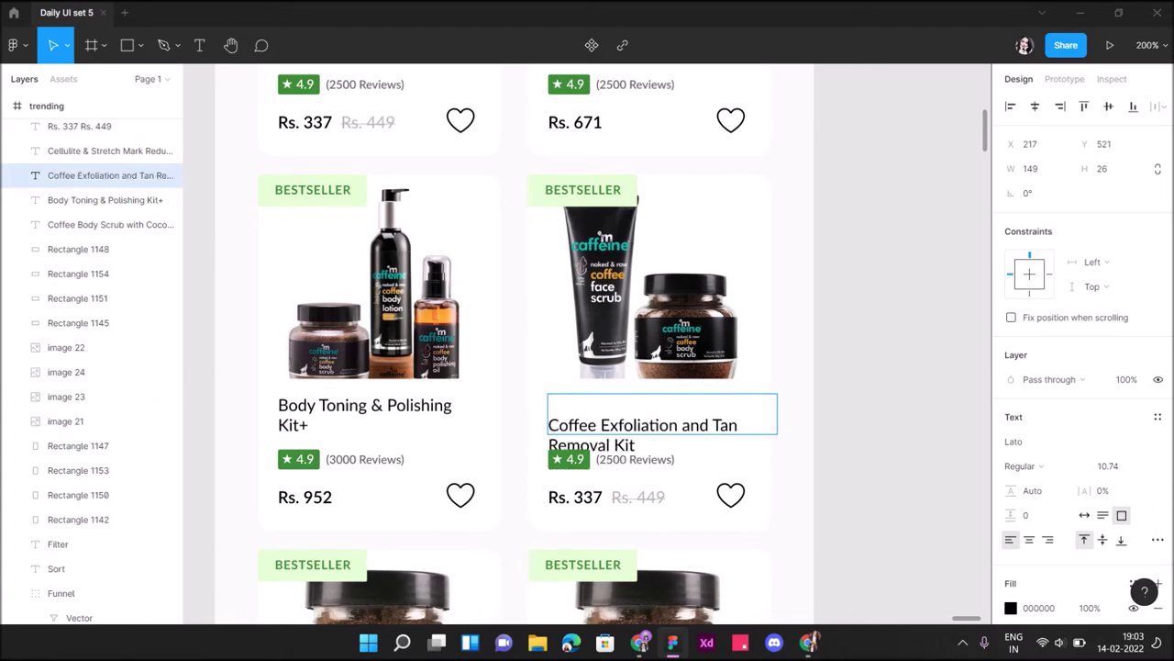
key(BackSpace)
key(Escape)
key(Escape)
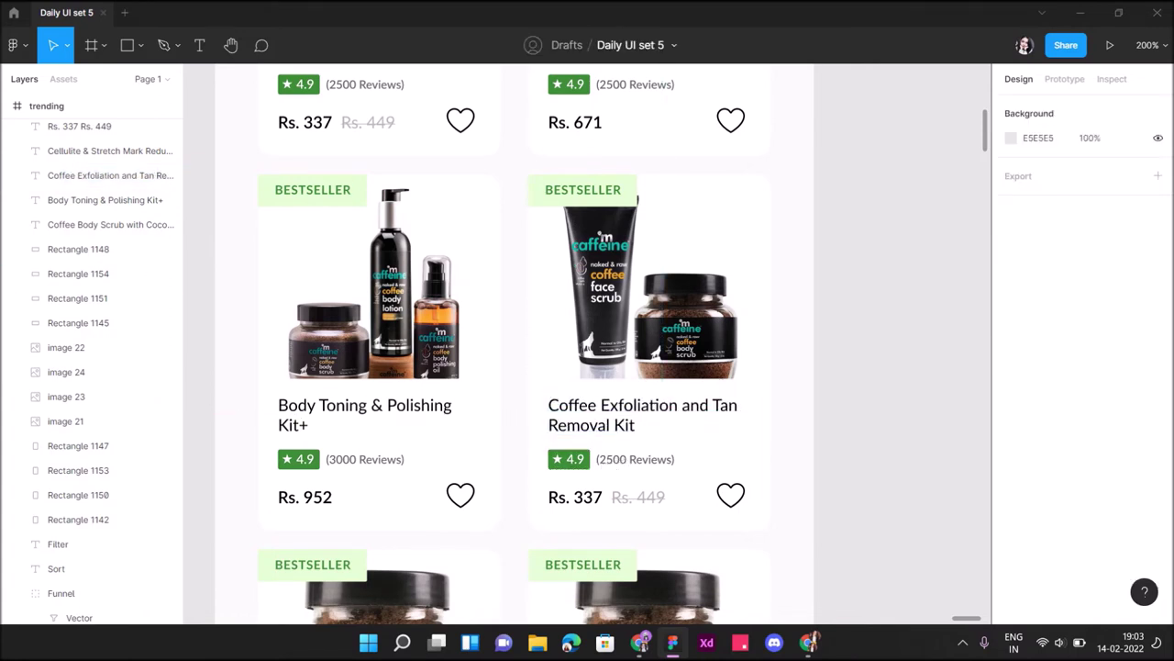
Set the card's price to Rs. 599, removing the old price amounts.
click(610, 497)
key(BackSpace)
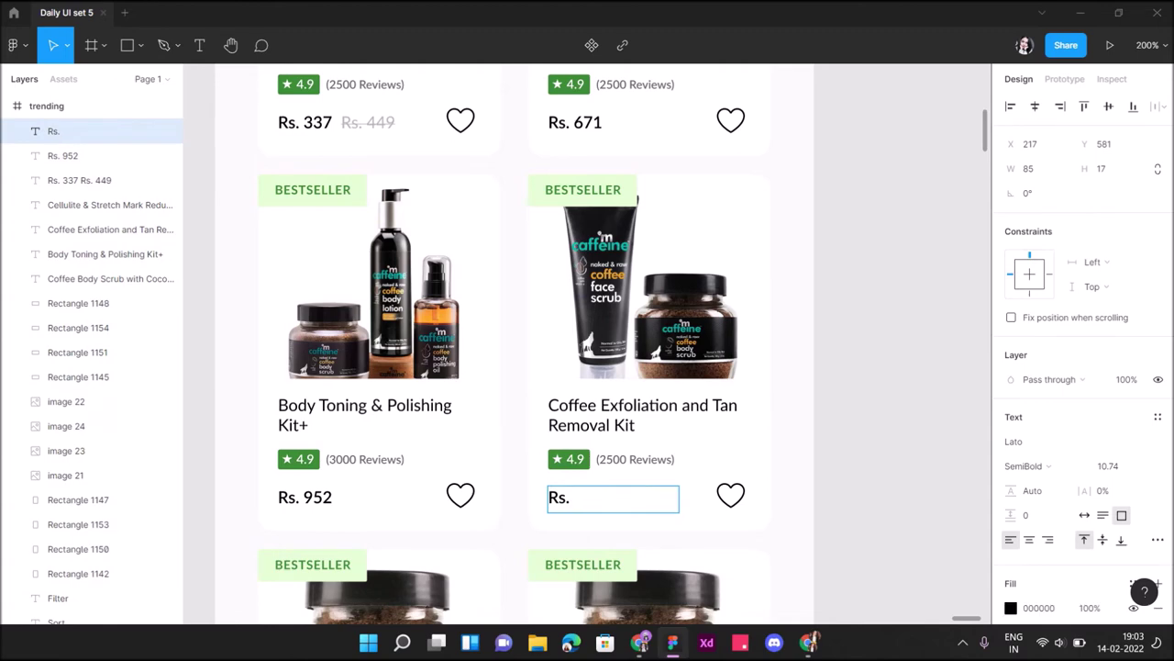
text(599)
key(Escape)
key(Escape)
click(583, 190)
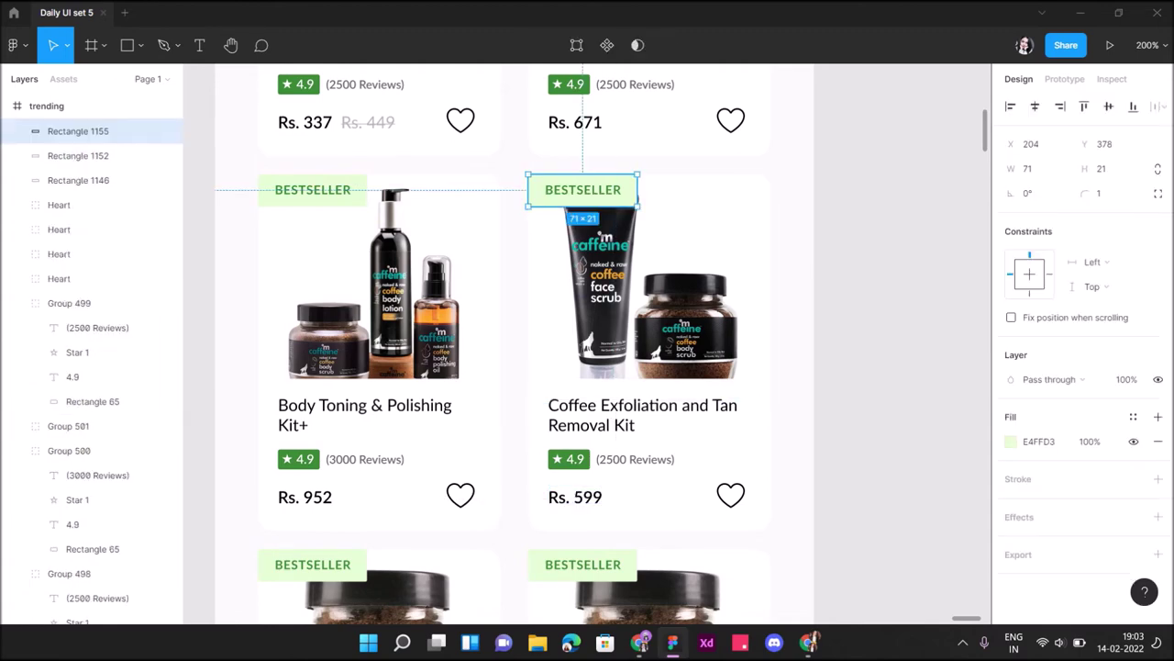
click(583, 190)
key(Escape)
Scroll down and select the third row's left card photo.
scroll(514, 344, up, 3)
scroll(514, 345, up, 2)
scroll(514, 344, down, 6)
scroll(514, 344, down, 3)
scroll(514, 344, down, 1)
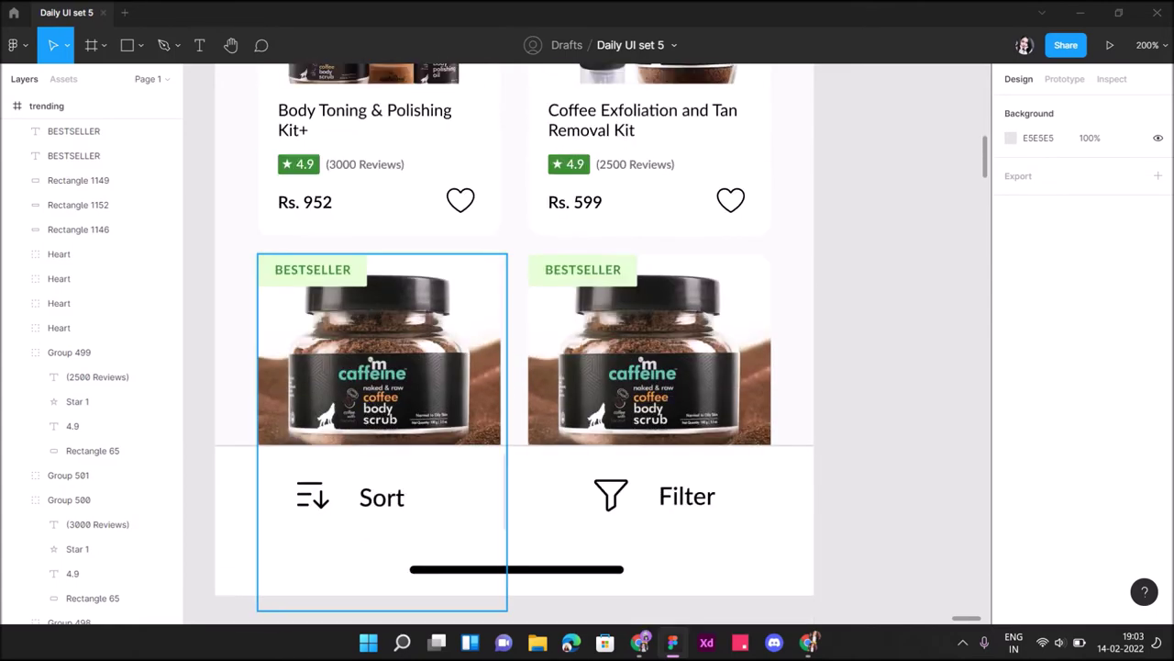
click(379, 367)
key(alt+Tab)
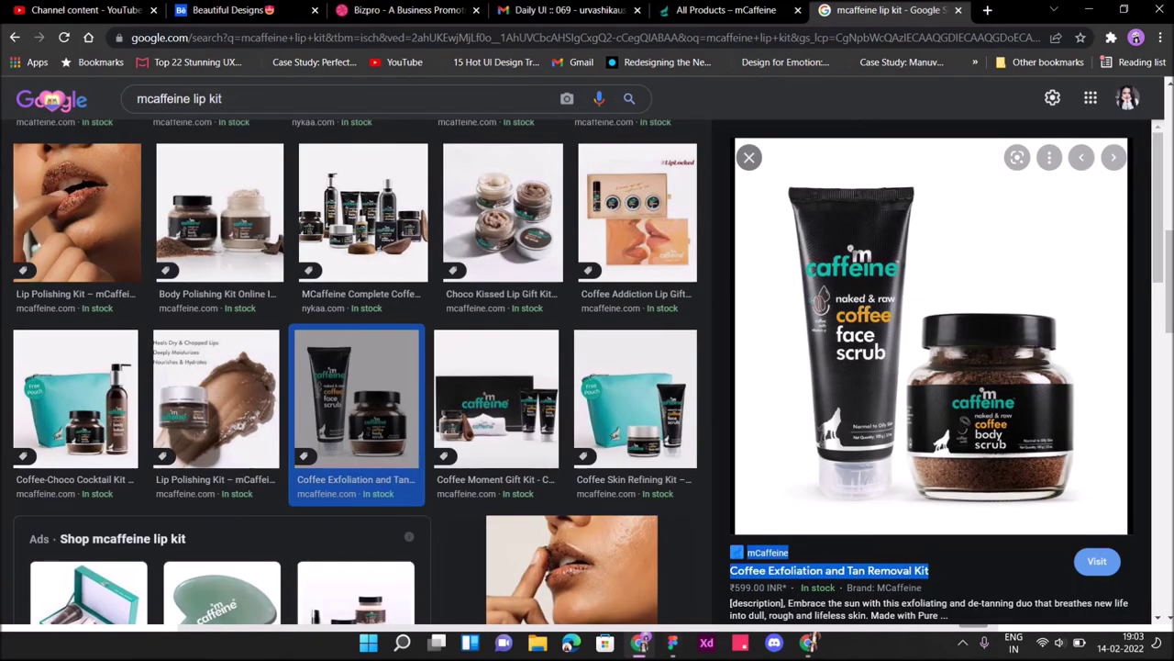
Find the Choco Kissed Lip Gift Kit in the image results and copy its preview image.
scroll(339, 367, up, 2)
scroll(339, 367, up, 1)
scroll(339, 367, up, 1)
right_click(388, 299)
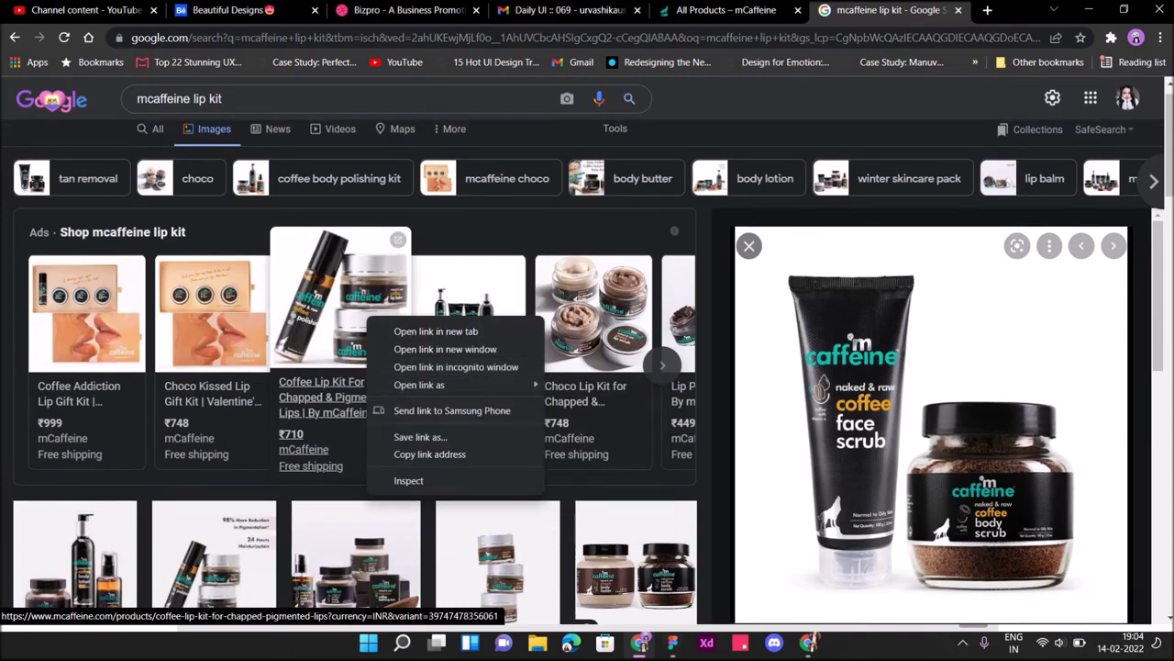
click(427, 451)
scroll(592, 367, down, 3)
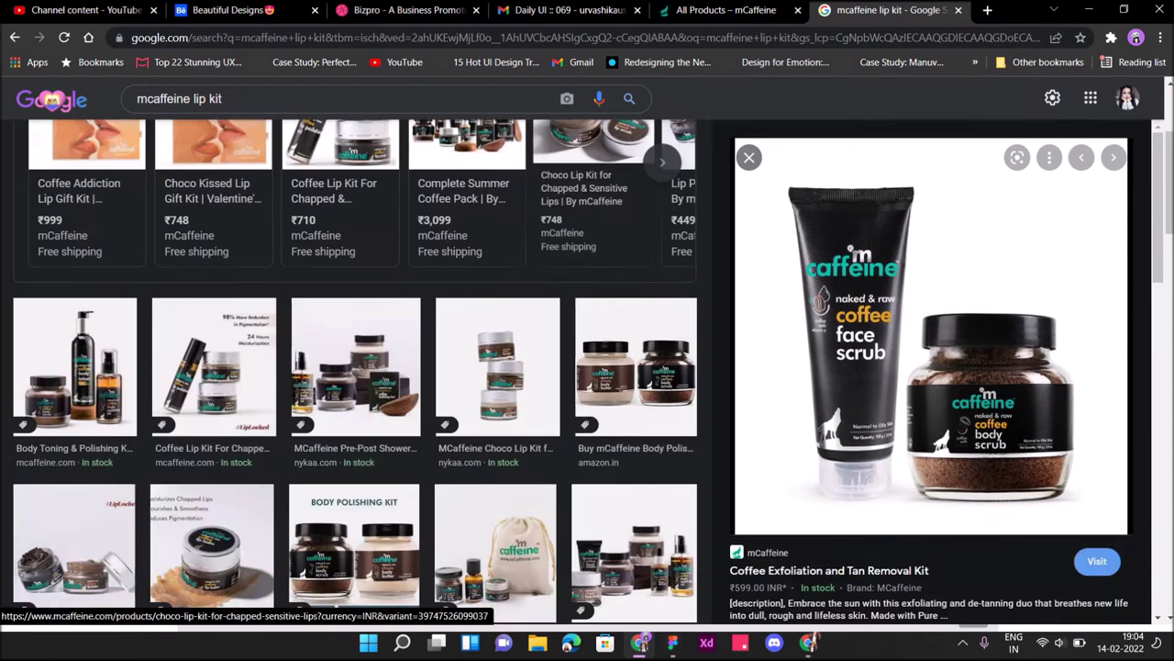
scroll(592, 367, down, 3)
click(503, 409)
right_click(960, 426)
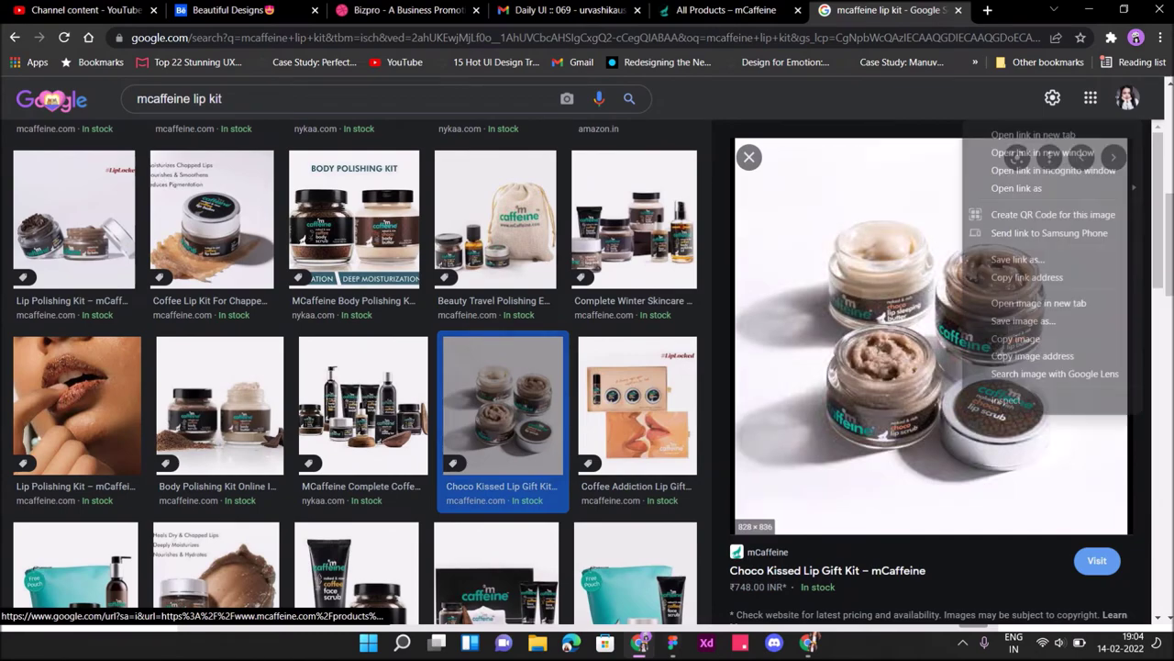
click(1015, 339)
click(673, 643)
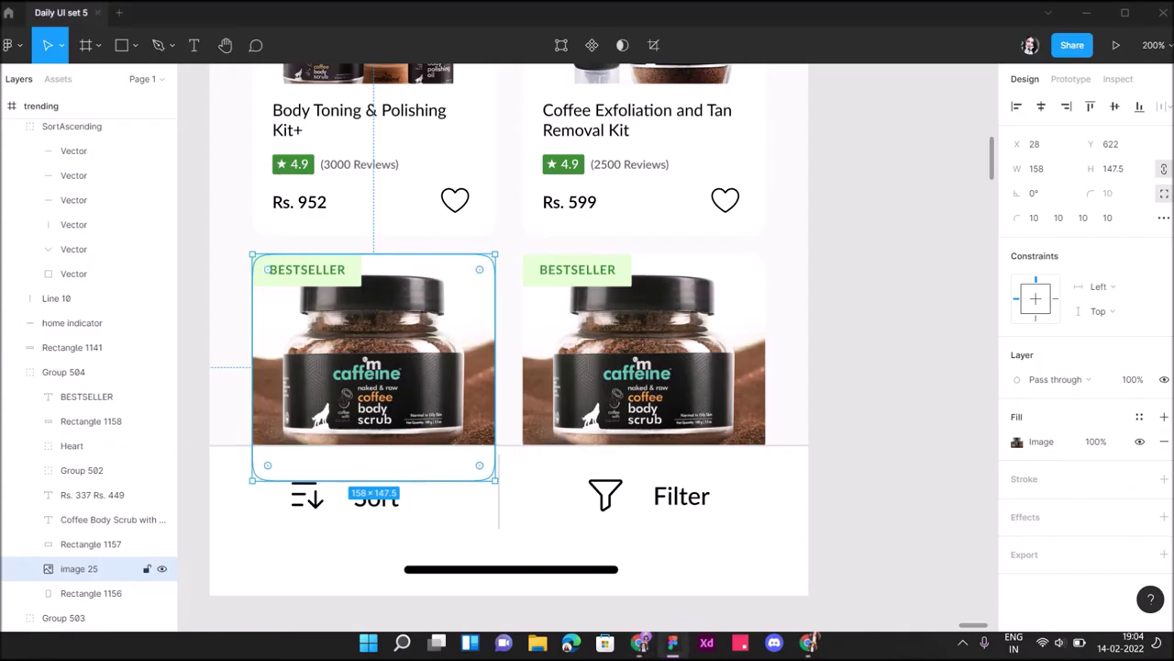
Paste the lip kit photo into the third-row left card and narrow its NEW tag background to 44 px.
key(ctrl+v)
click(308, 269)
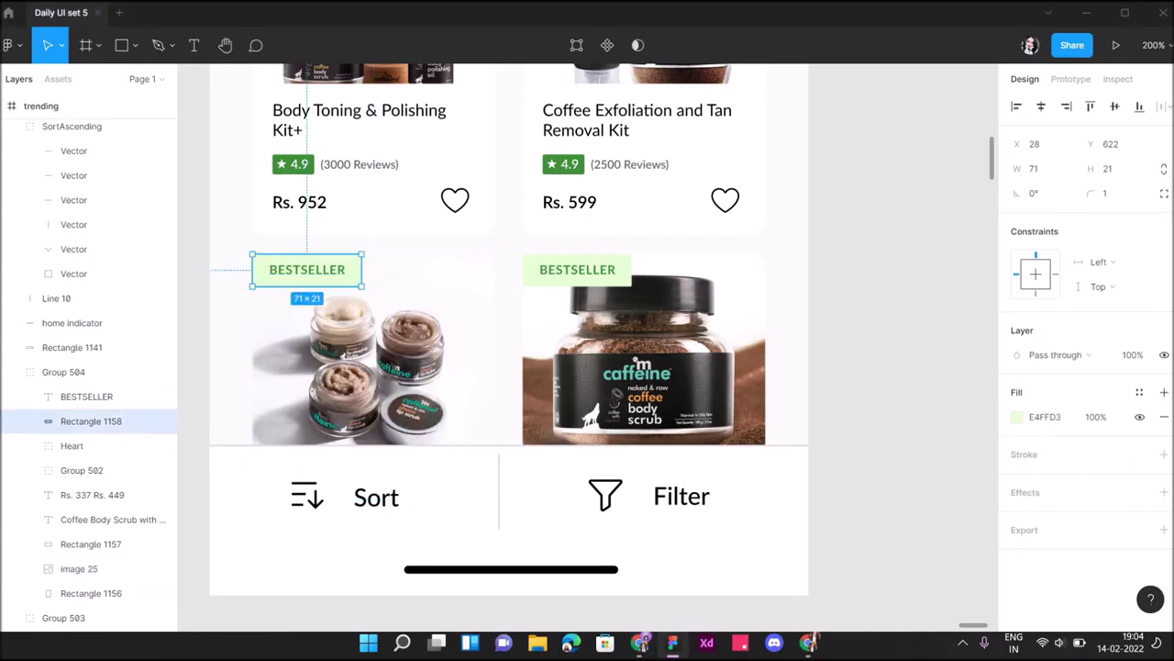
double_click(308, 269)
text(NEW)
key(Escape)
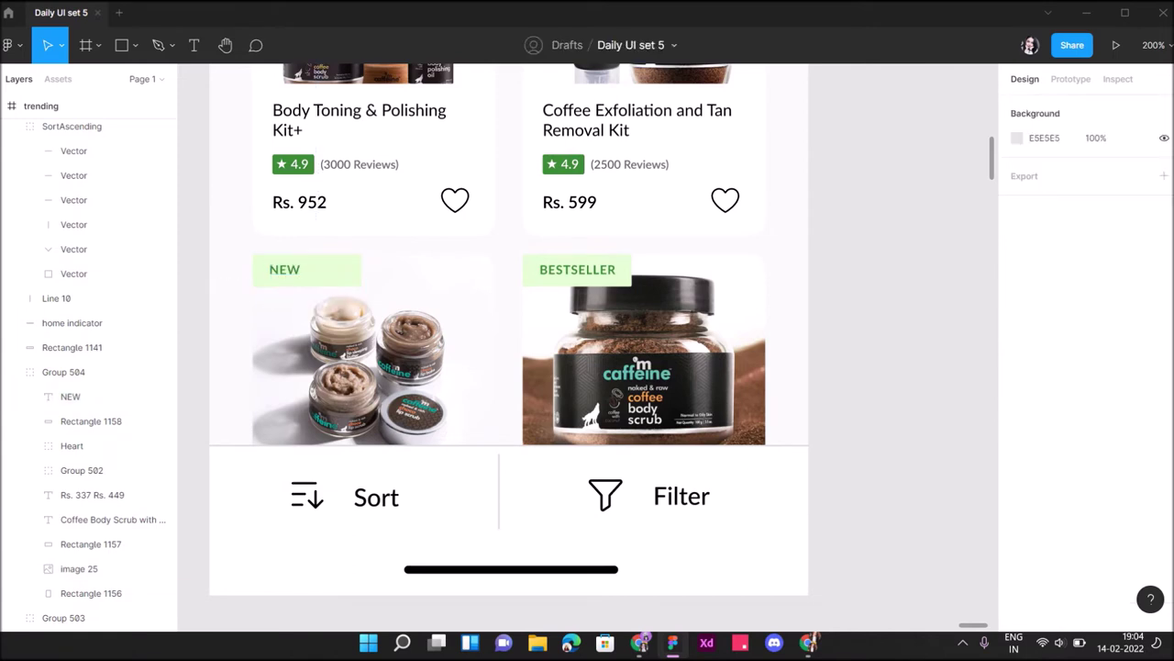
double_click(344, 276)
drag(363, 269, 321, 269)
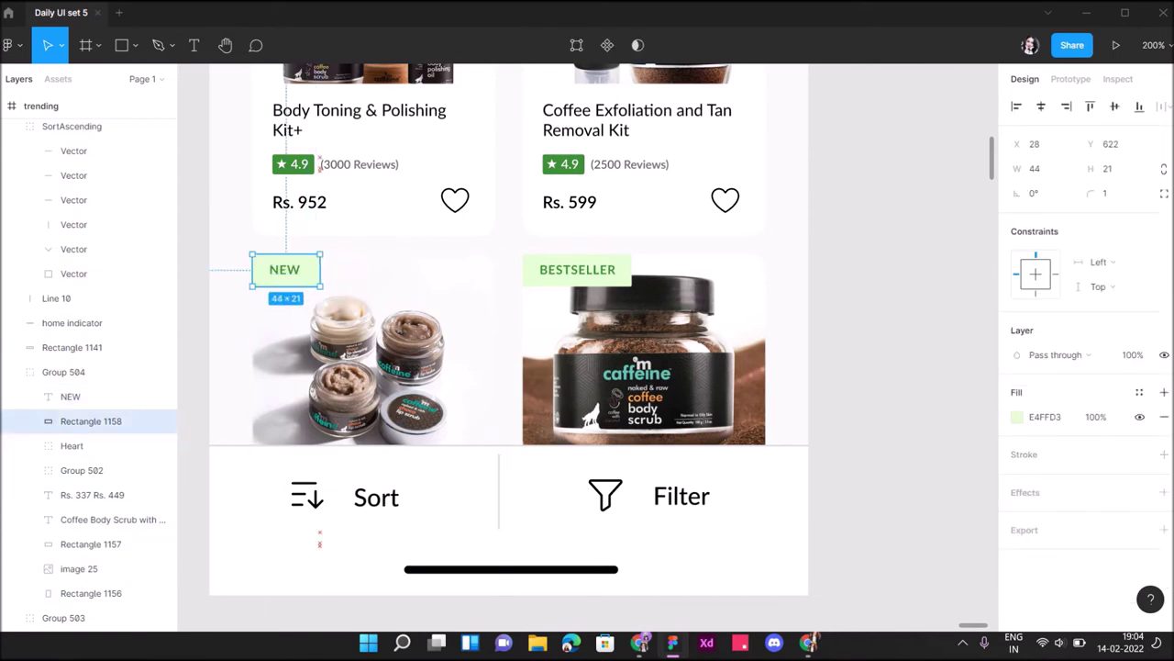
key(Escape)
Select the BESTSELLER card's photo and copy the Intense Damage Repair kit image from Google Images.
double_click(643, 348)
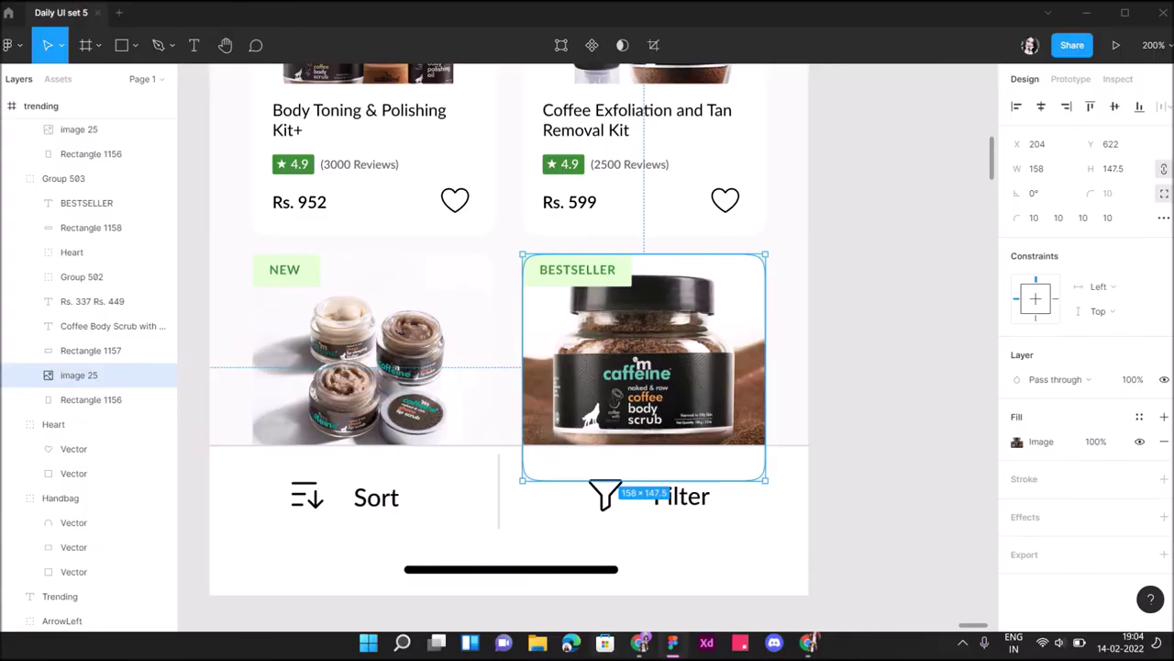
click(639, 643)
scroll(932, 335, down, 4)
scroll(932, 335, down, 4)
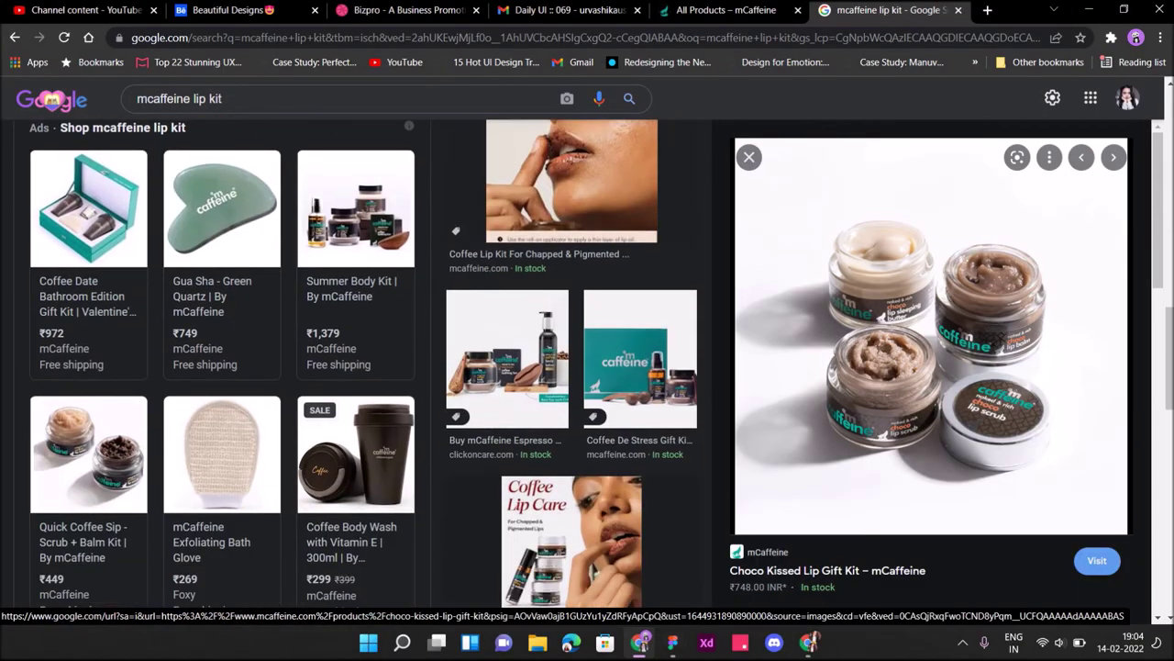
scroll(931, 335, down, 5)
scroll(931, 335, down, 3)
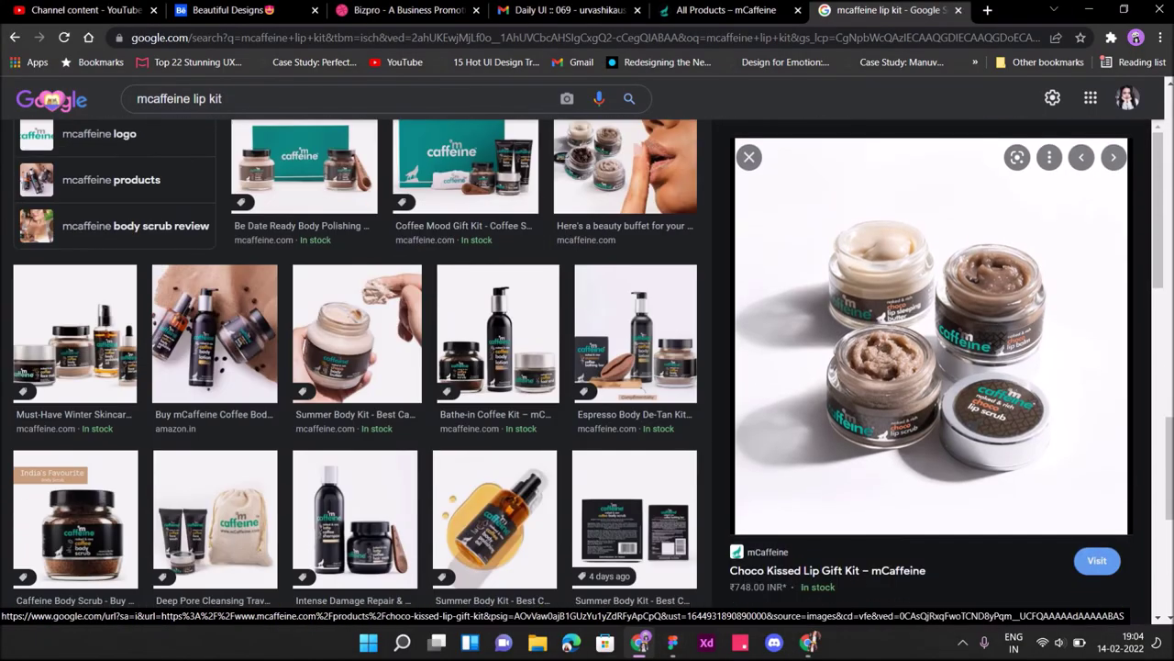
scroll(355, 413, down, 1)
click(355, 413)
right_click(848, 159)
click(895, 376)
click(673, 642)
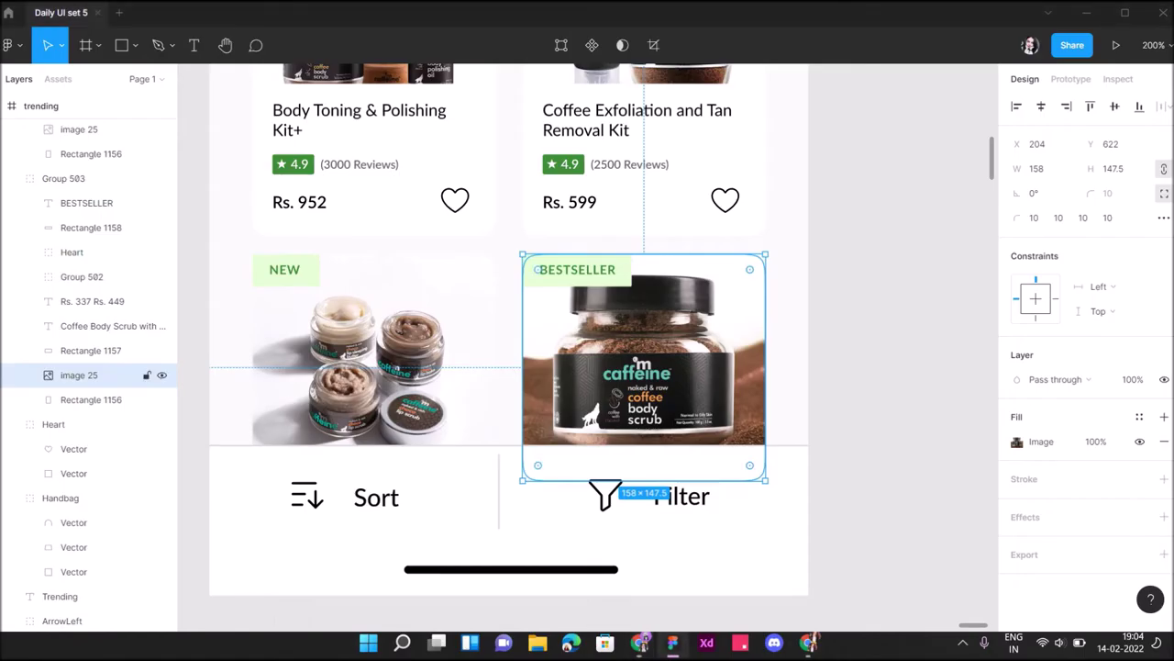
Paste the Intense Damage Repair kit photo into the third-row right card.
key(ctrl+v)
key(Escape)
key(shift+0)
Duplicate the whole trending frame beside the original with Ctrl+D.
scroll(548, 349, up, 3)
scroll(549, 349, up, 1)
scroll(548, 349, down, 2)
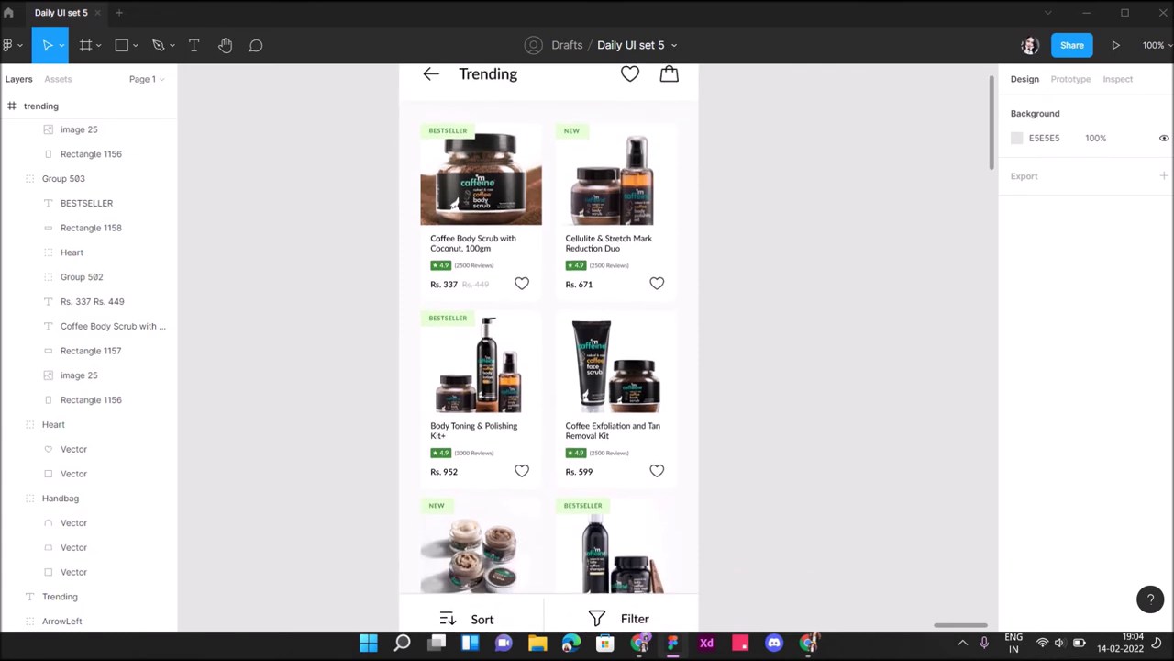
scroll(549, 349, up, 1)
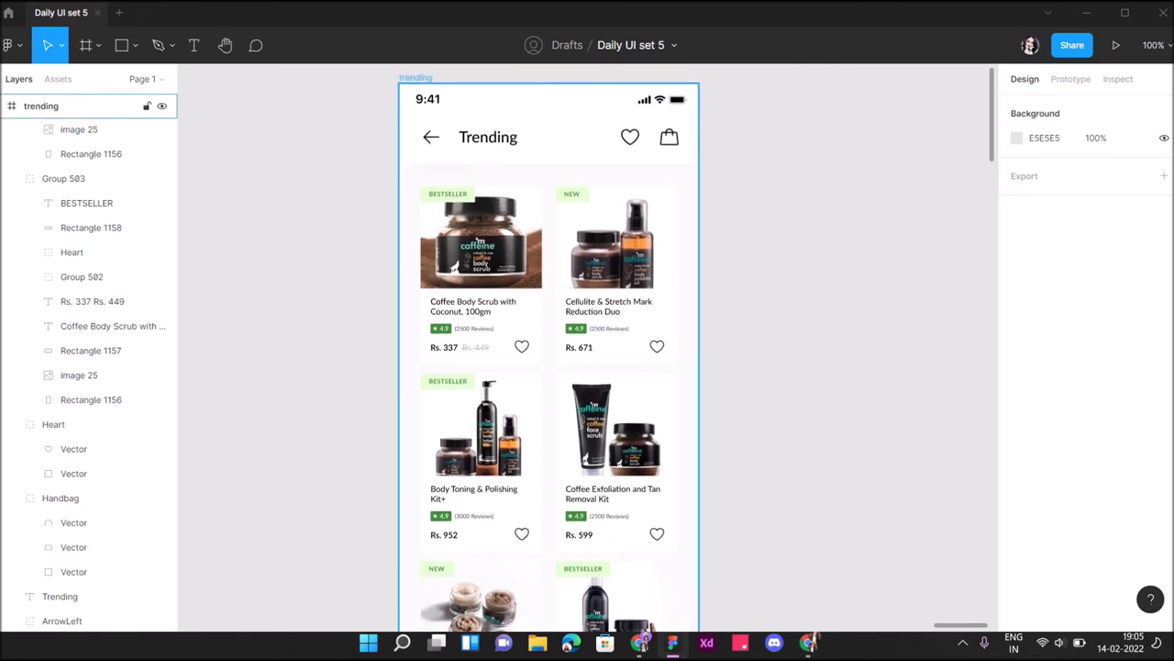
click(40, 106)
key(ctrl+d)
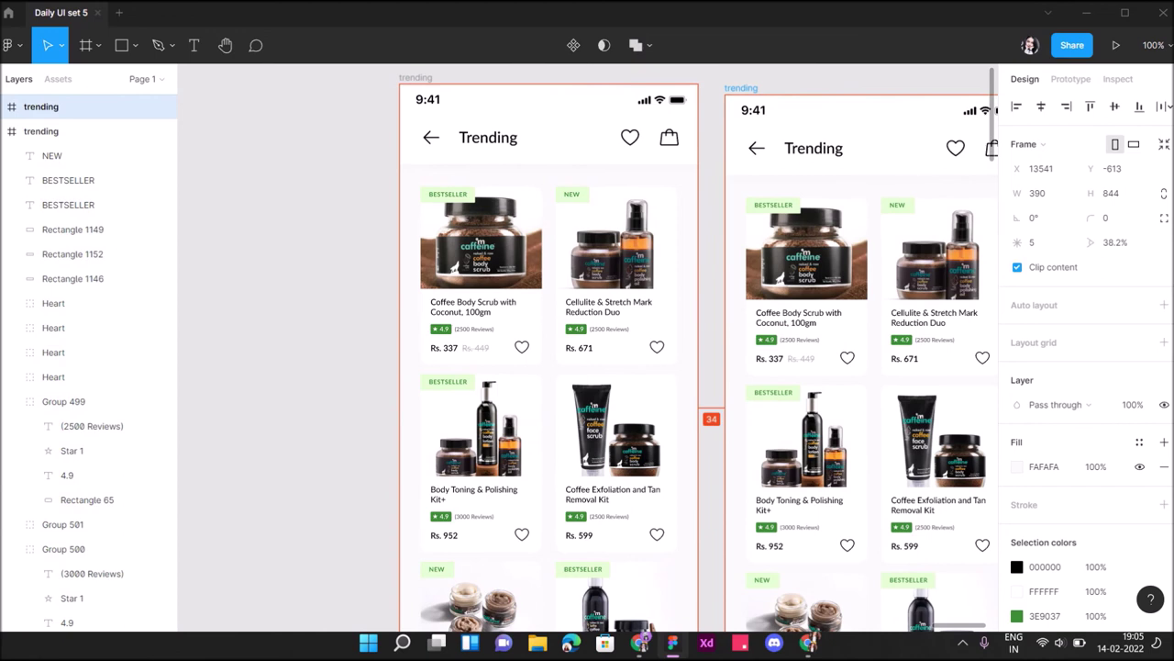
Darken the copy's header background to 2C2A2A.
scroll(588, 349, right, 3)
click(624, 154)
click(1017, 442)
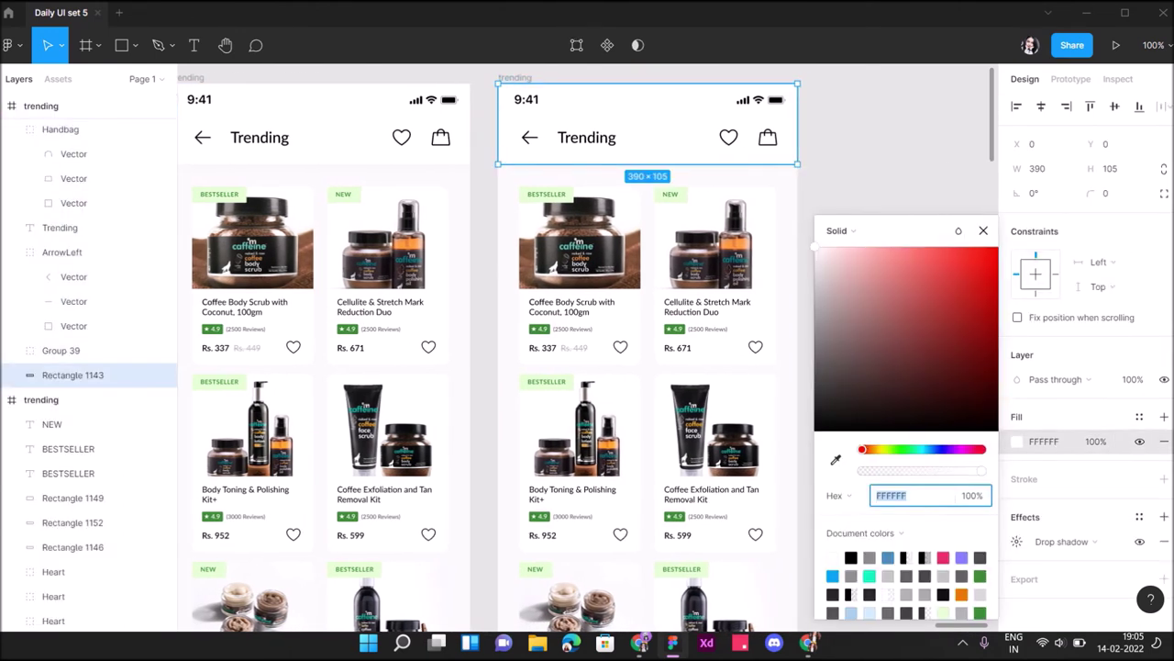
click(833, 377)
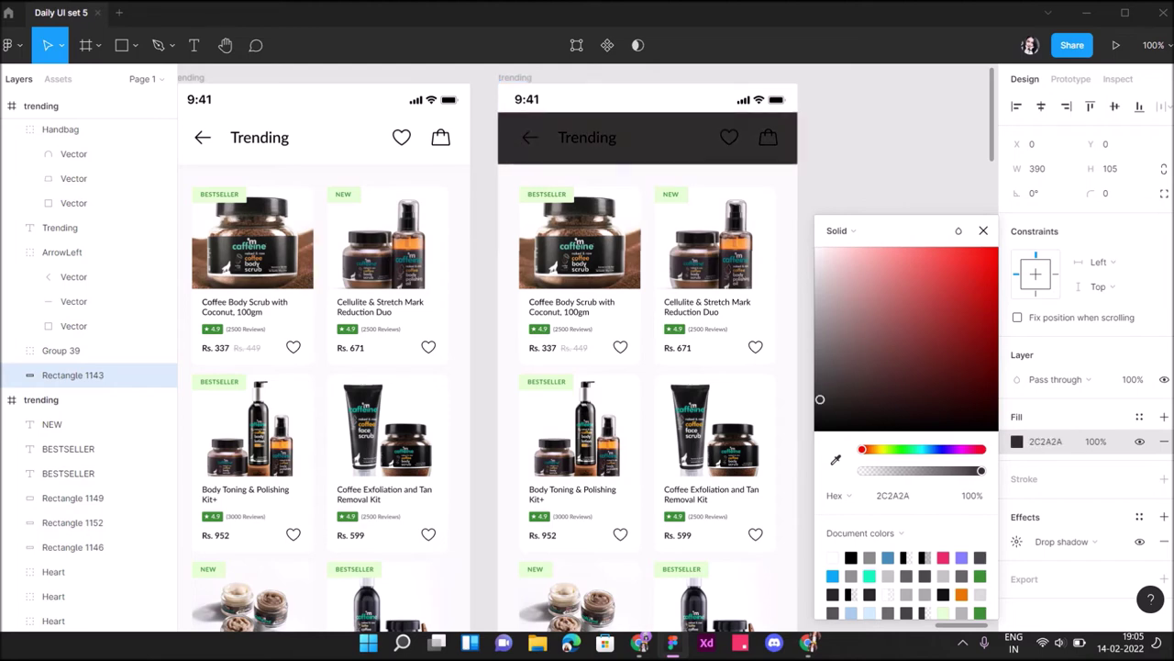
Eyedrop the header's dark 2C2A2A colour into the status bar background.
click(61, 351)
key(Return)
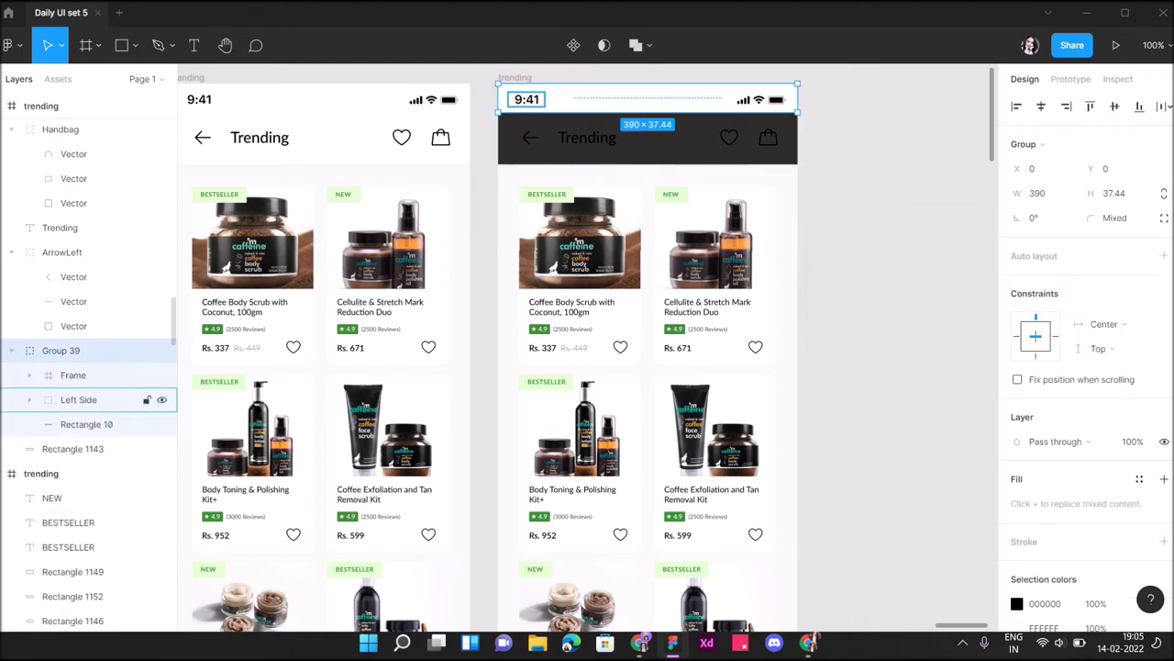
click(1016, 417)
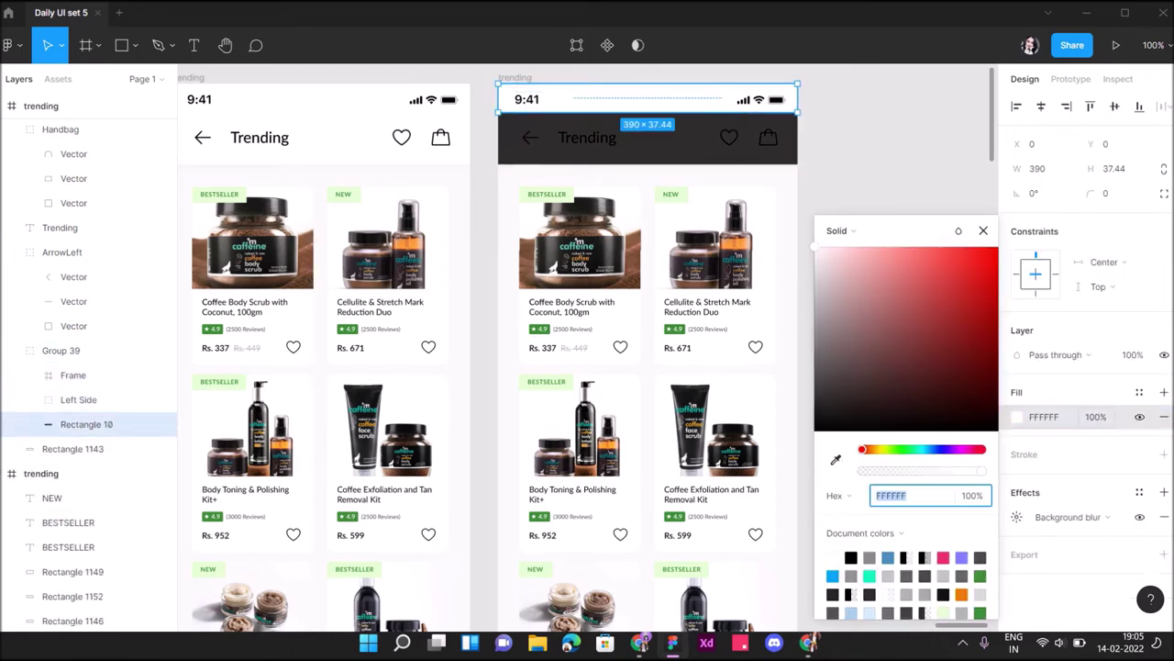
click(836, 459)
click(643, 152)
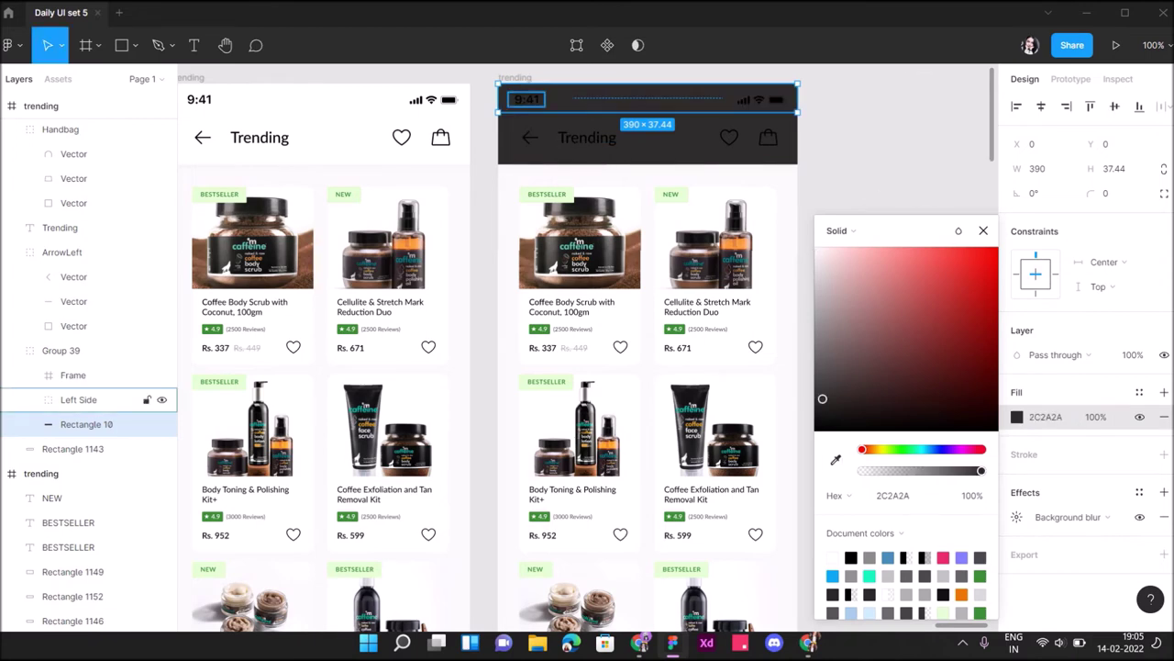
Make the status bar time and icons white (FFFFFF).
click(78, 399)
shift+click(73, 374)
click(1016, 528)
text(FFFFFF)
key(Return)
click(62, 251)
Turn the back arrow, Trending title, heart and bag icons white (FFFFFF).
shift+click(59, 228)
shift+click(729, 137)
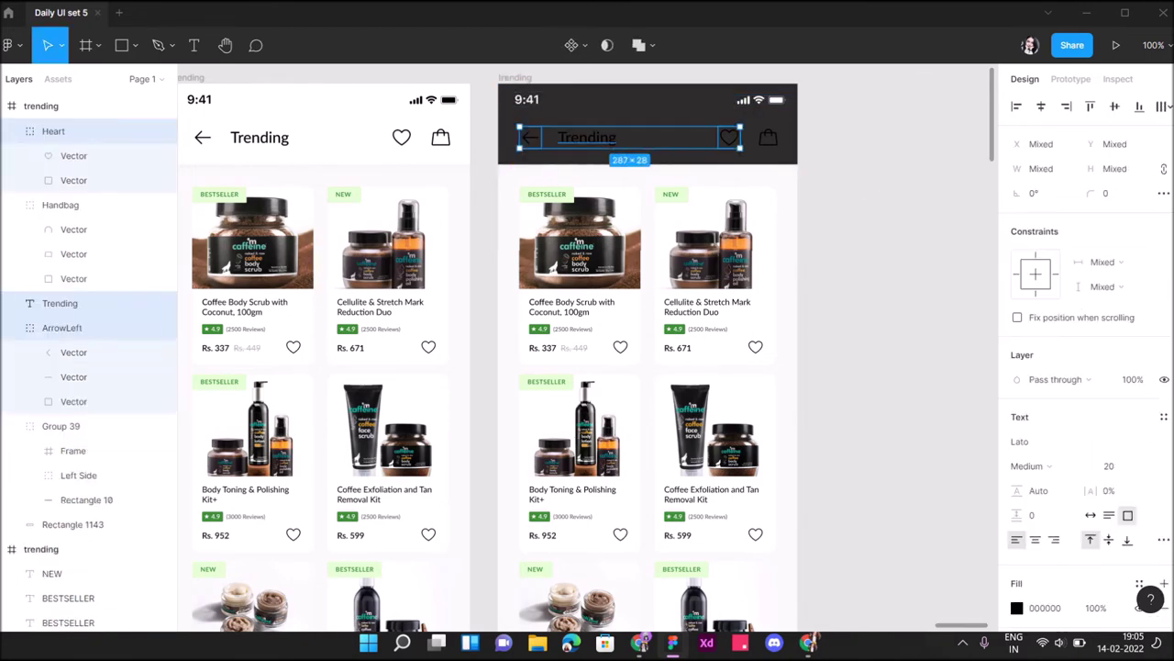
shift+click(769, 137)
scroll(1083, 367, down, 5)
click(1016, 349)
text(FFFFFF)
key(Return)
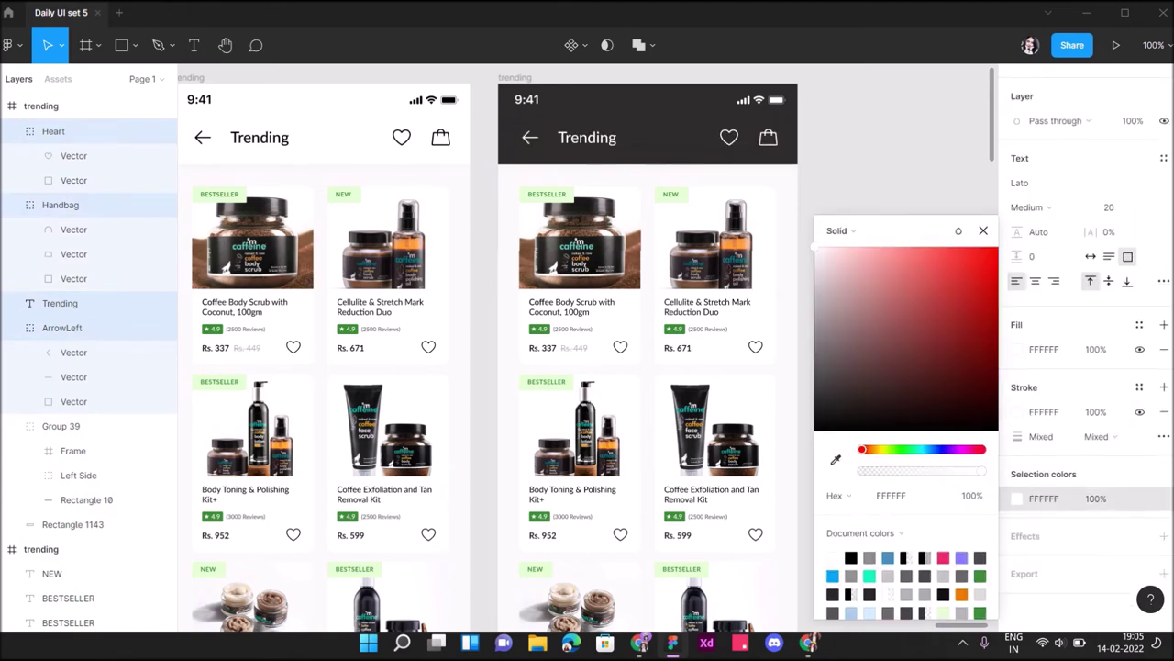
key(Escape)
Darken the duplicated screen frame's background to 2E2E2E.
click(41, 105)
click(1017, 467)
drag(816, 250, 815, 397)
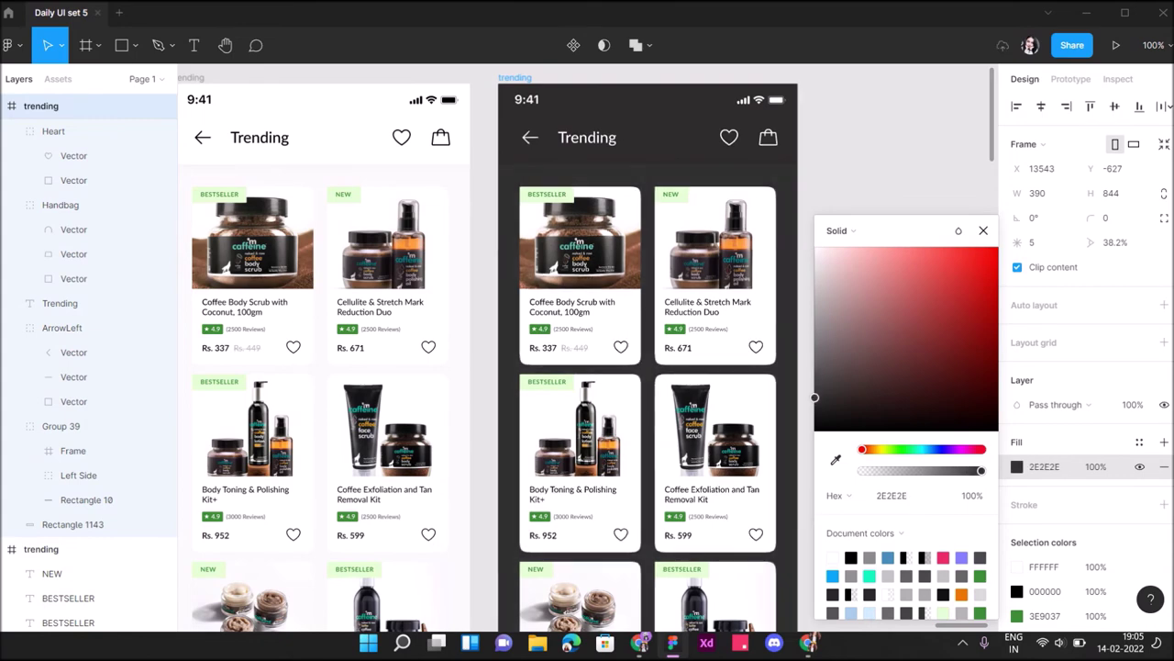
Inspect the header background's drop shadow colour settings.
click(642, 147)
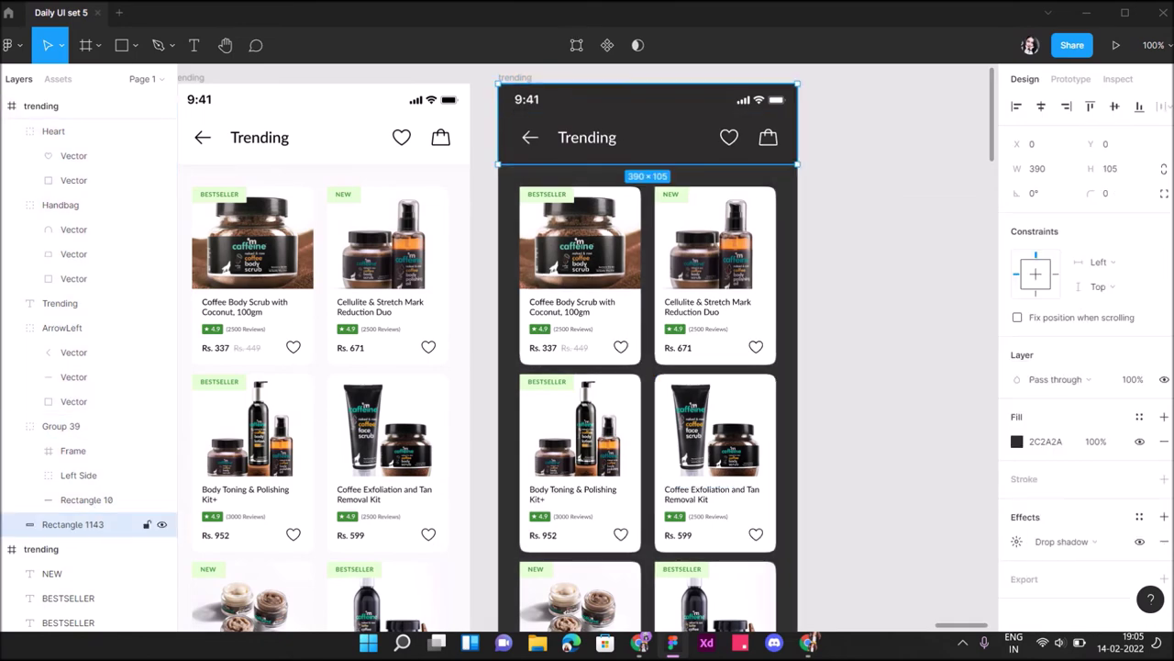
click(1017, 541)
click(833, 601)
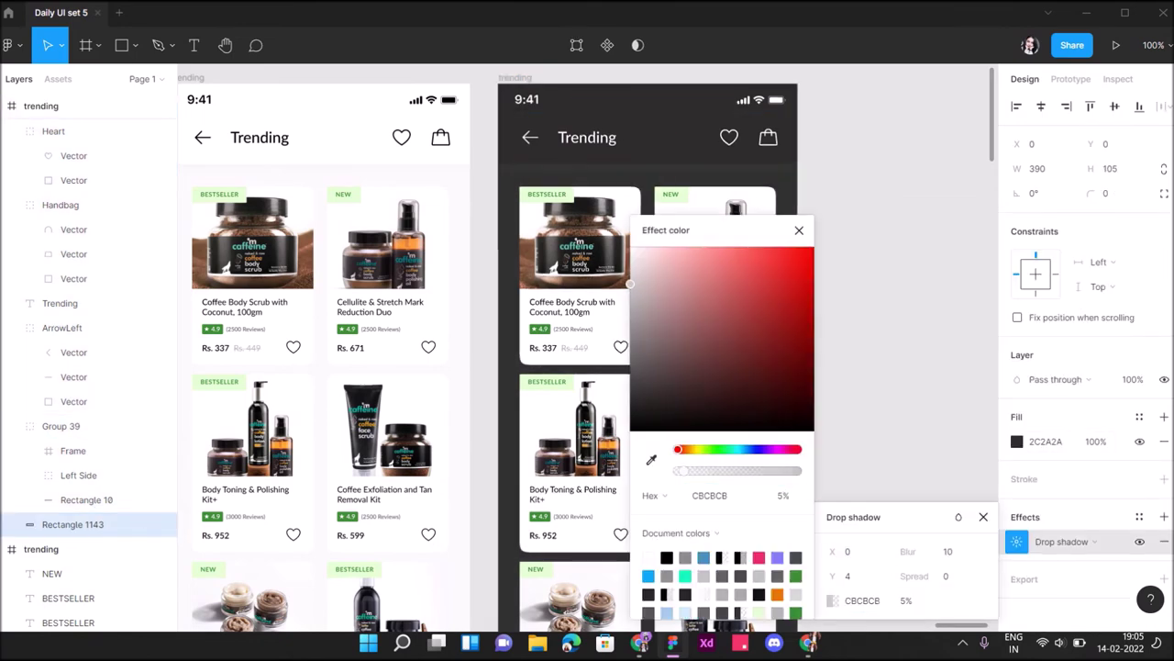
key(Escape)
key(Escape)
scroll(578, 266, down, 1)
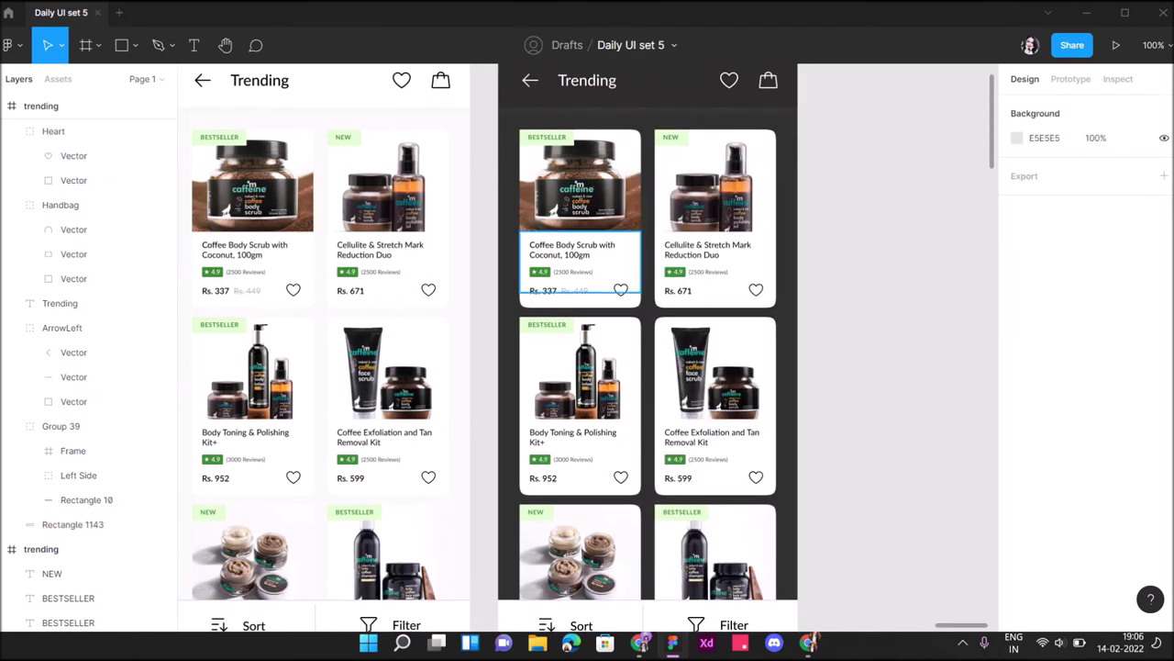
Eyedrop the dark header colour into the first card's backgrounds.
click(580, 221)
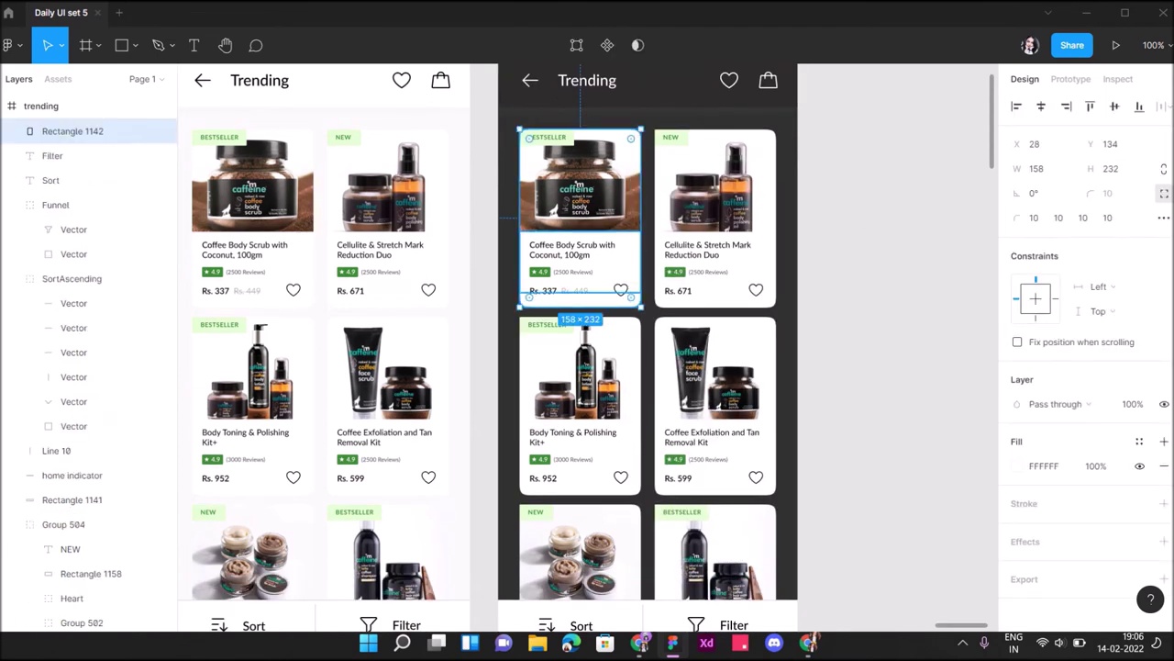
scroll(92, 132, up, 3)
shift+click(92, 131)
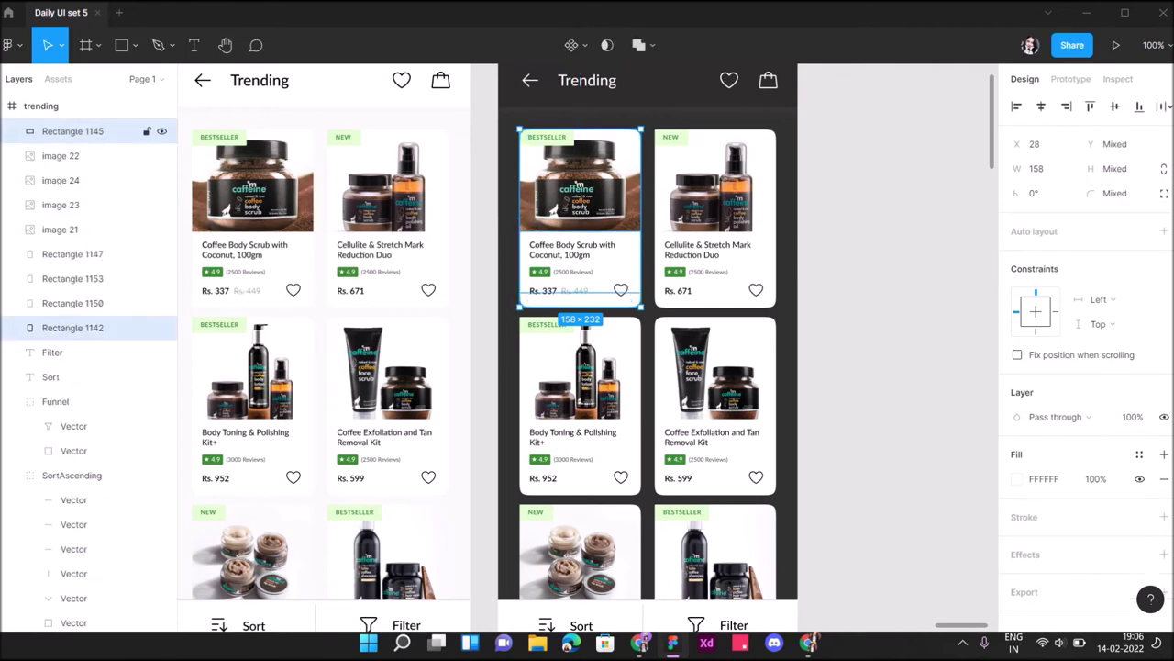
click(1017, 478)
click(836, 458)
click(785, 119)
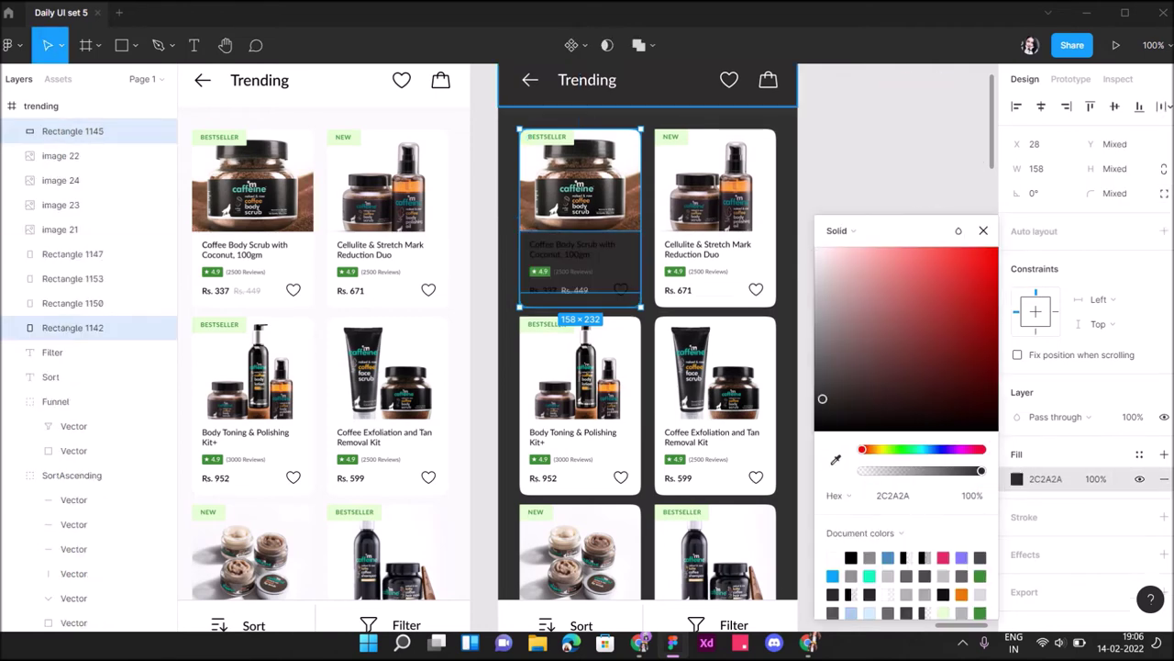
Turn the Coffee Body Scrub card's name, price and heart white.
double_click(578, 248)
key(Escape)
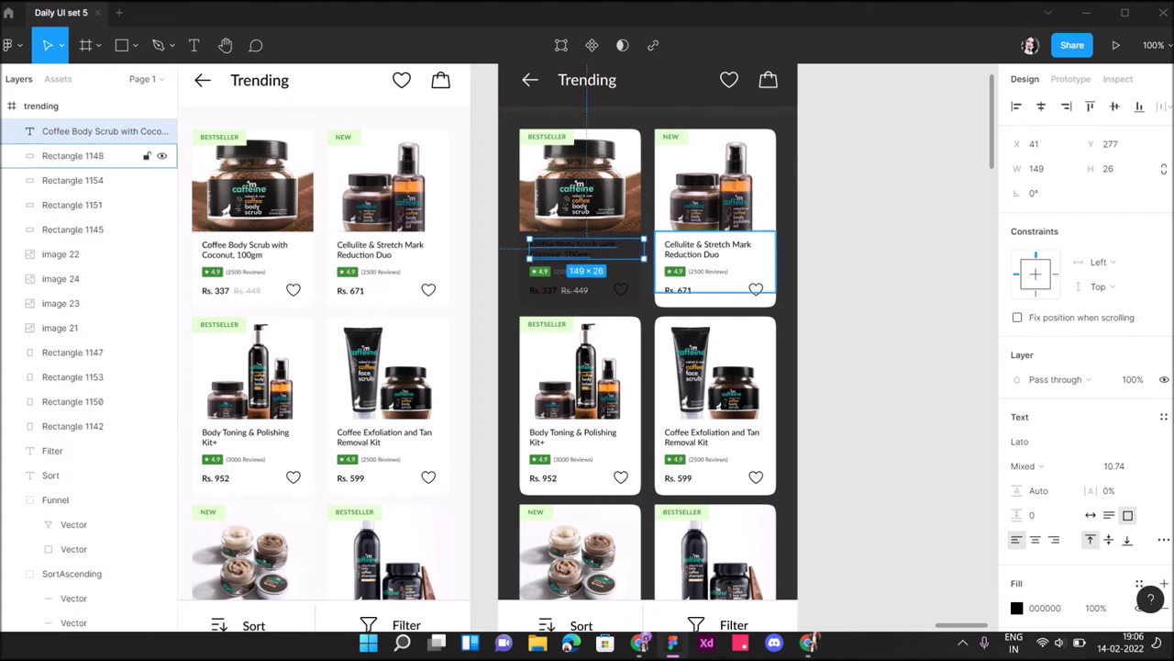
shift+click(562, 290)
shift+click(622, 290)
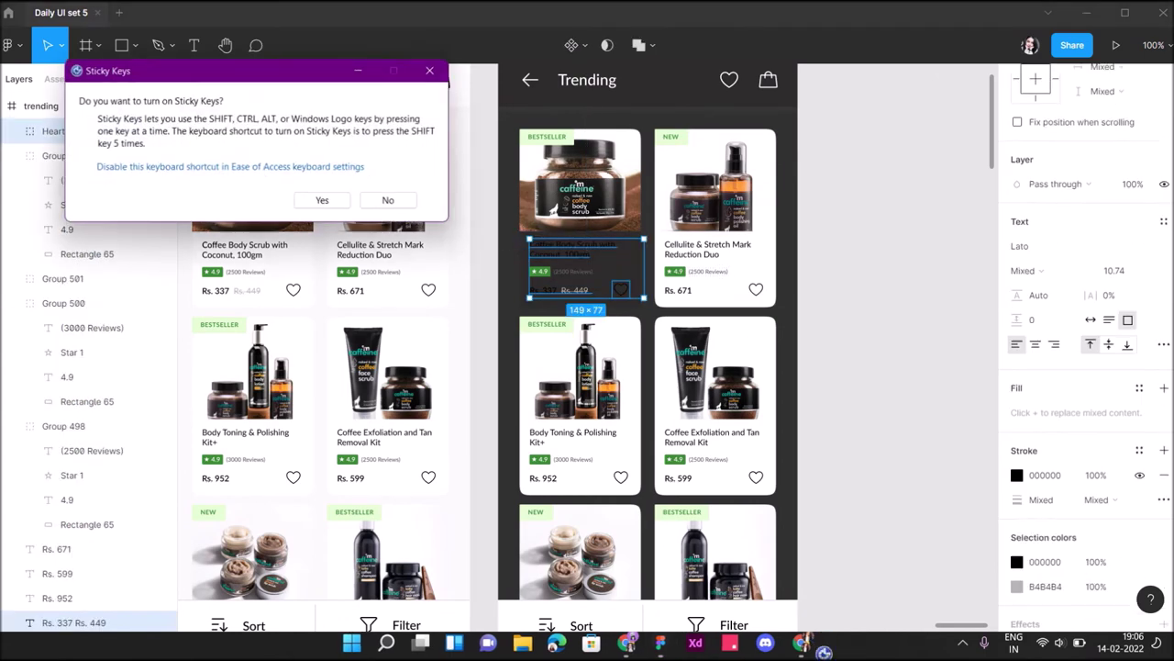
click(430, 71)
click(1016, 511)
click(832, 557)
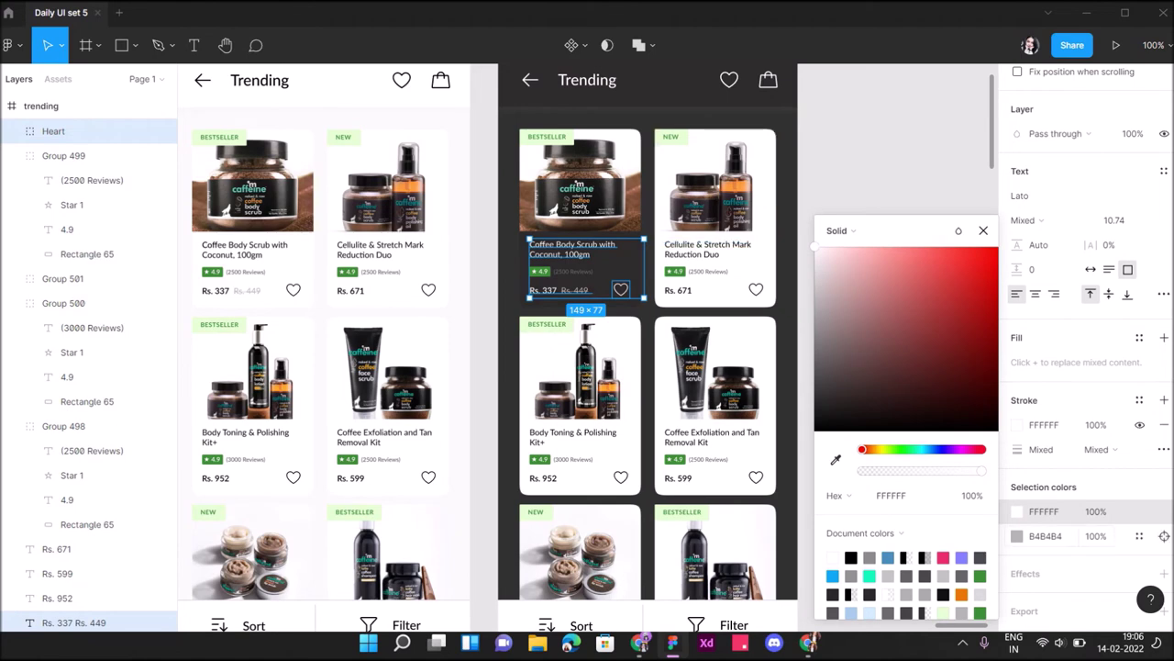
Change the card's grey text colour to 969696.
click(1016, 536)
text(969696)
key(Return)
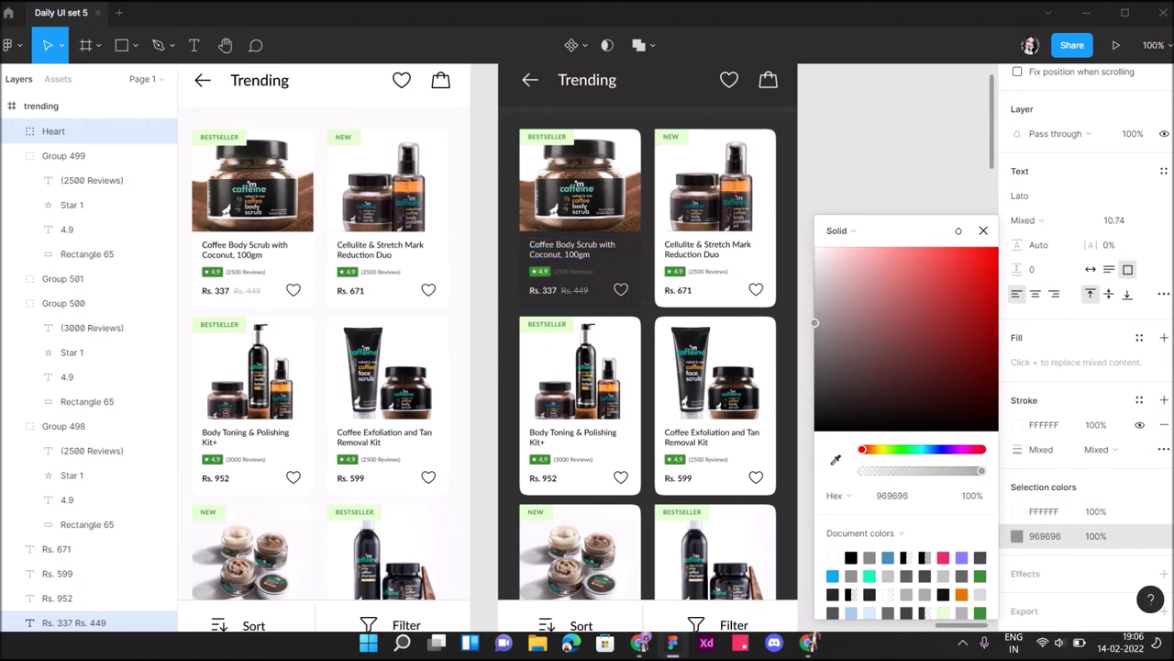
key(Escape)
Lighten the card's (2500 Reviews) text to CDCDCD.
key(ctrl+plus)
click(63, 426)
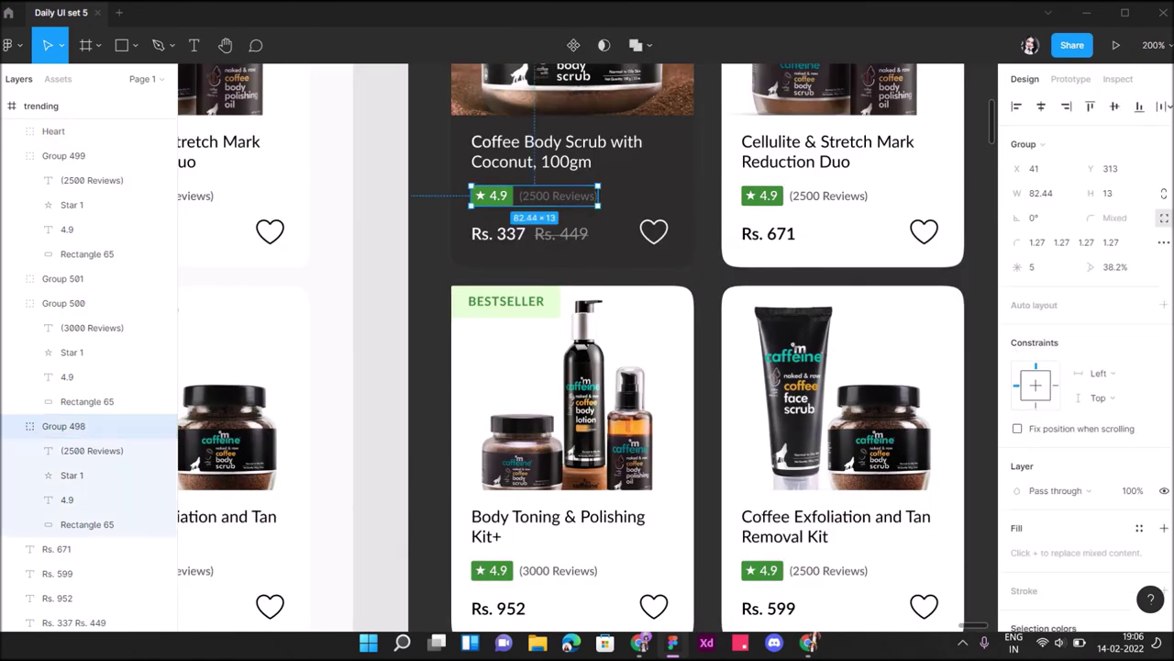
click(92, 451)
click(1017, 583)
text(CDCDCD)
key(Return)
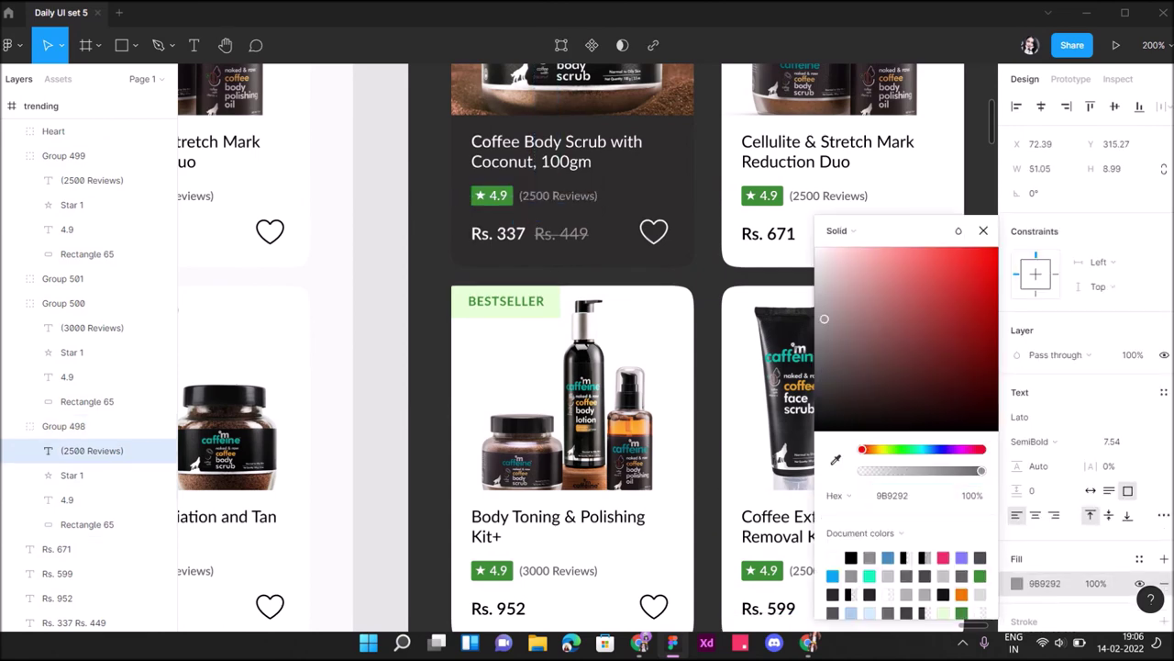
key(Escape)
key(Escape)
Select the dark Trending frame and zoom out to see all of it.
scroll(587, 349, up, 3)
scroll(587, 348, right, 2)
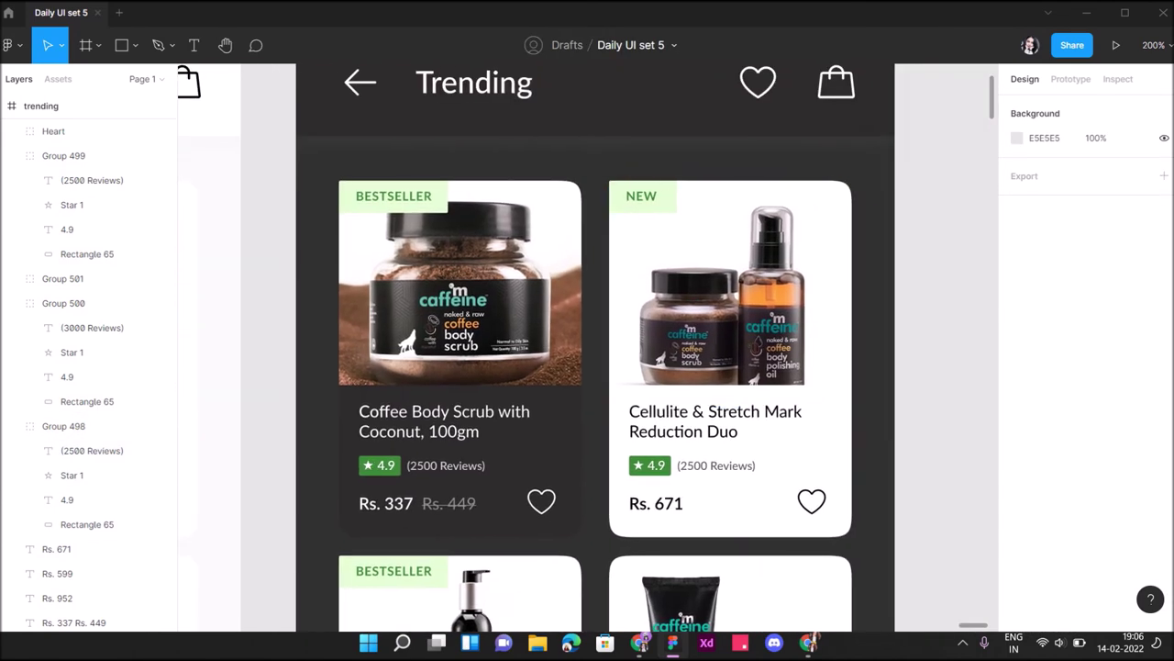
scroll(587, 348, up, 2)
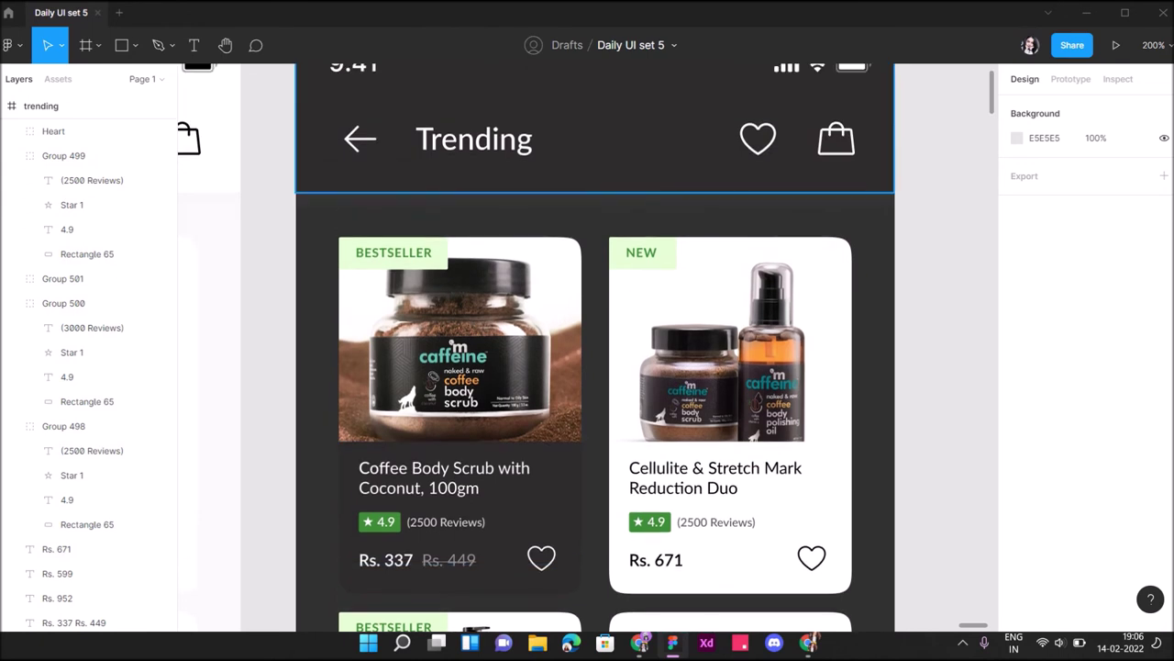
scroll(587, 349, up, 2)
click(312, 92)
key(shift+0)
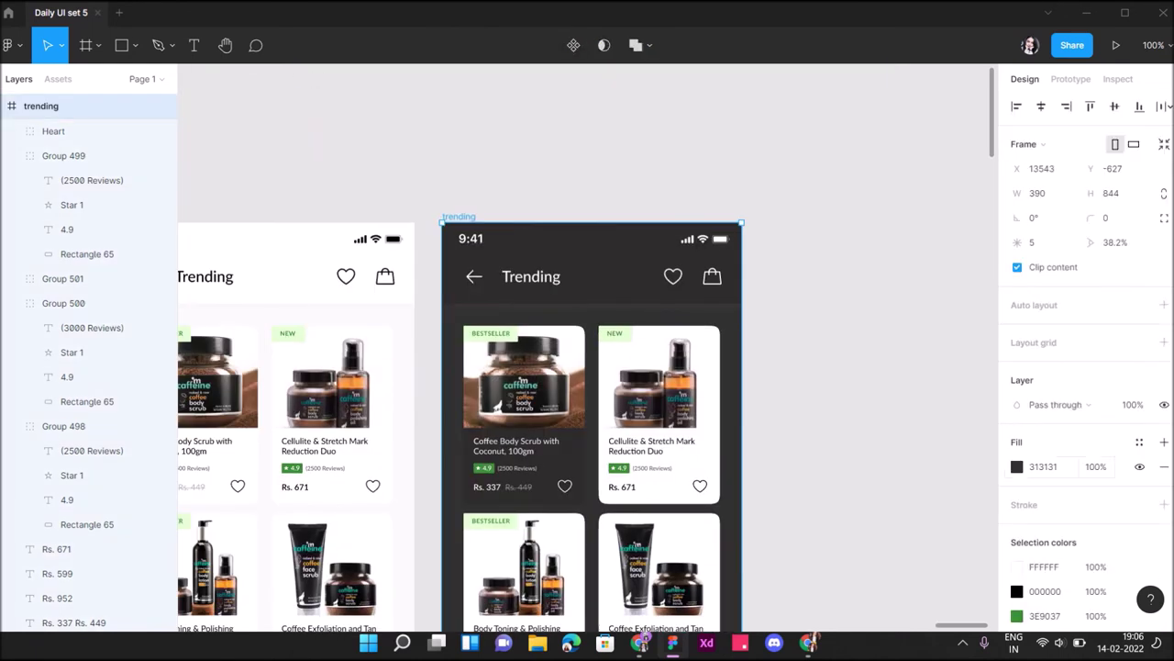
Lighten the frame background to 333333 and check the first card's panel fill.
click(1017, 466)
mouse_move(815, 395)
mouse_down()
mouse_move(814, 385)
mouse_move(814, 424)
mouse_move(814, 393)
mouse_up()
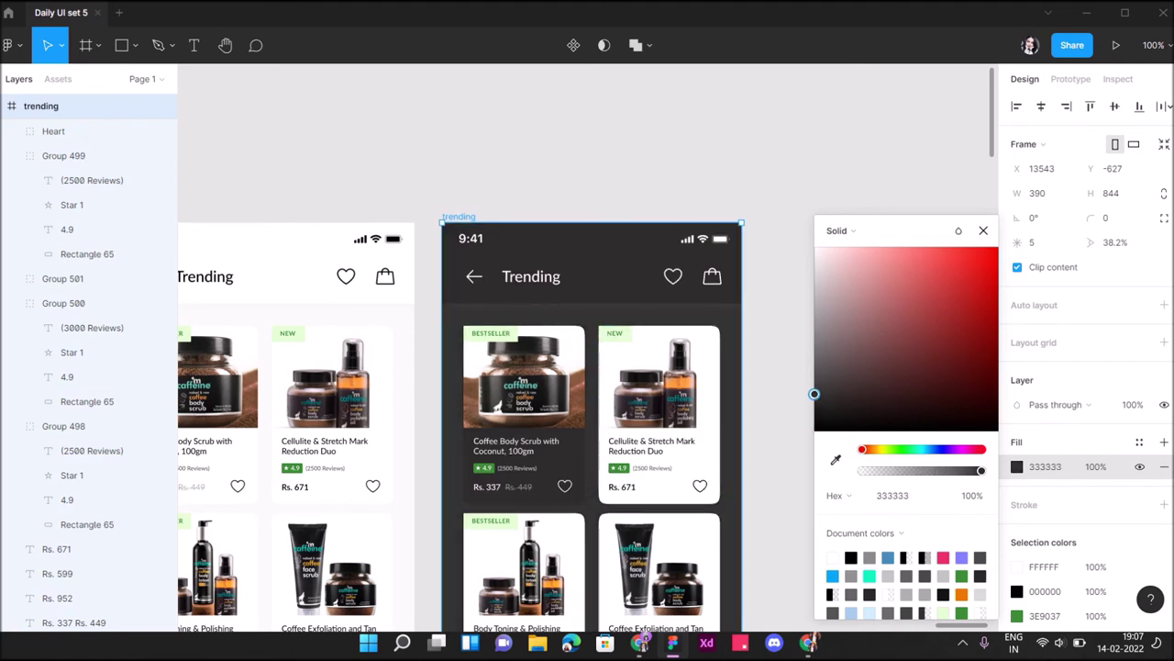
click(524, 459)
shift+click(73, 571)
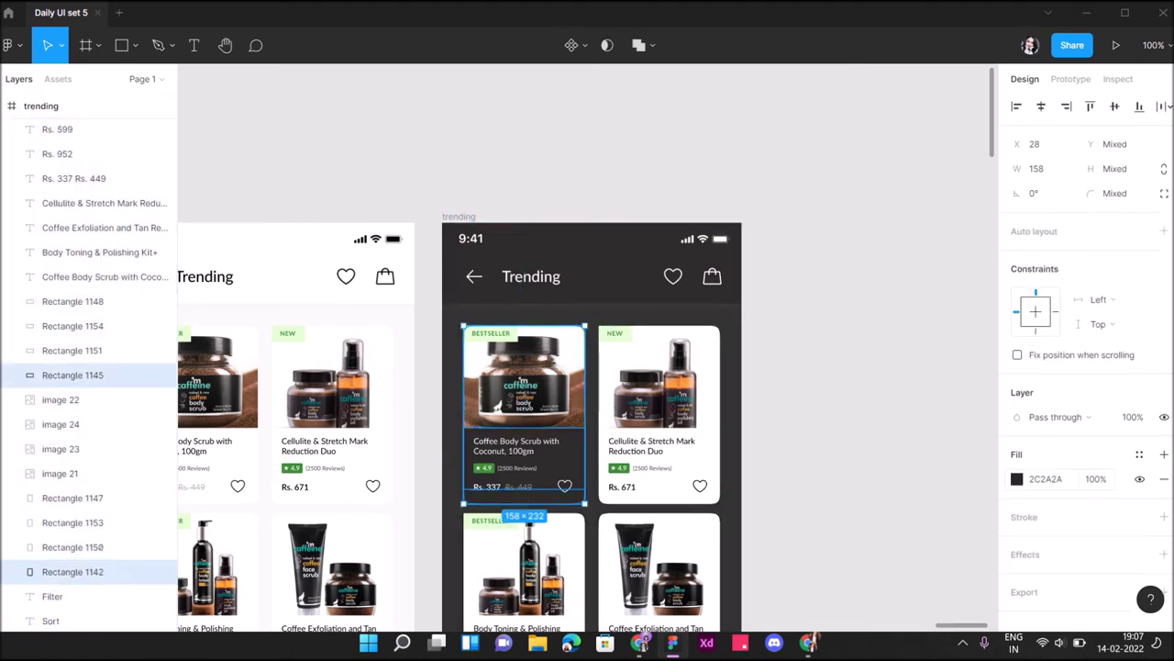
click(1017, 478)
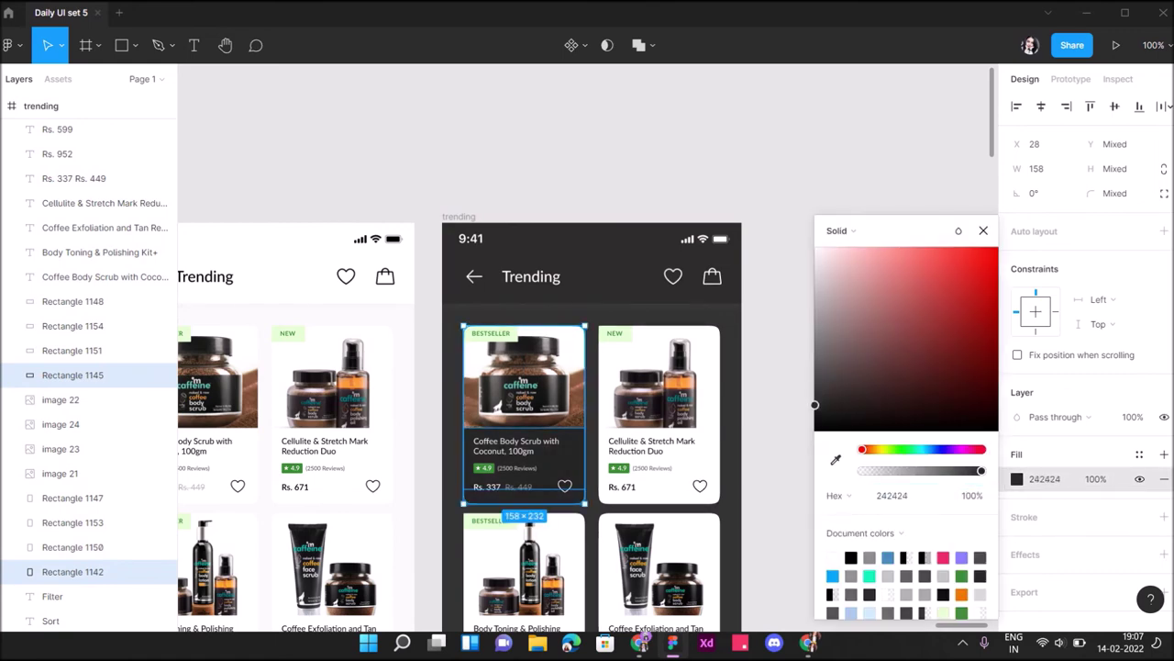
key(Escape)
Eyedrop dark 242424 into the Cellulite card's lower panel and rectangle.
key(plus)
click(73, 301)
shift+click(73, 497)
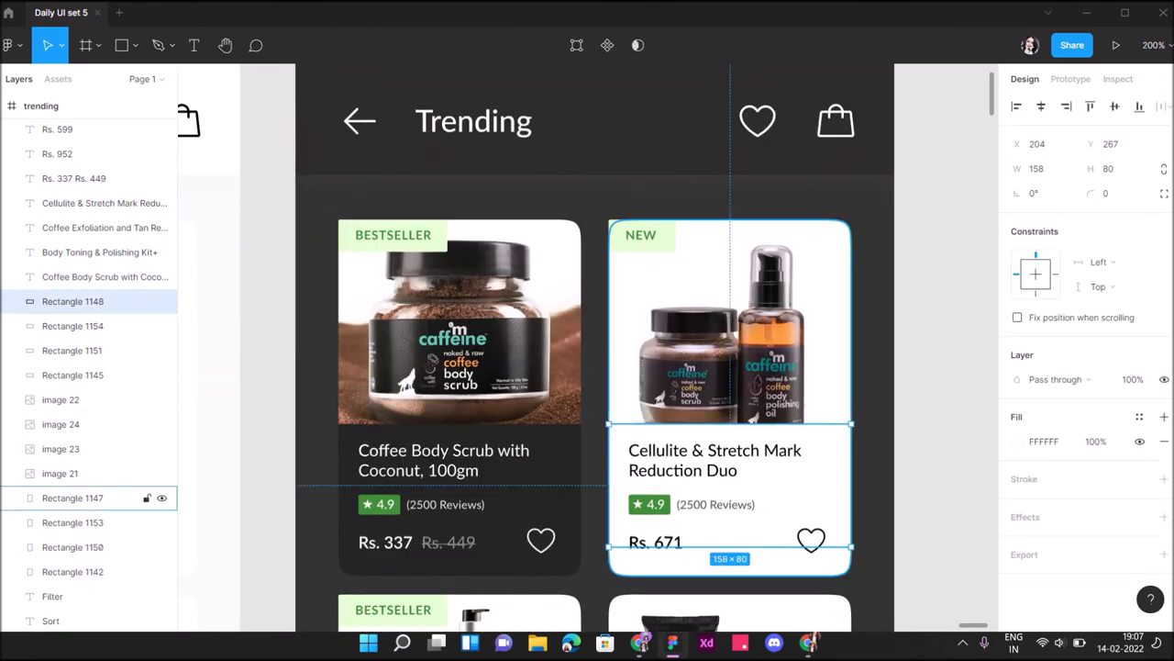
click(1016, 478)
click(834, 457)
click(923, 137)
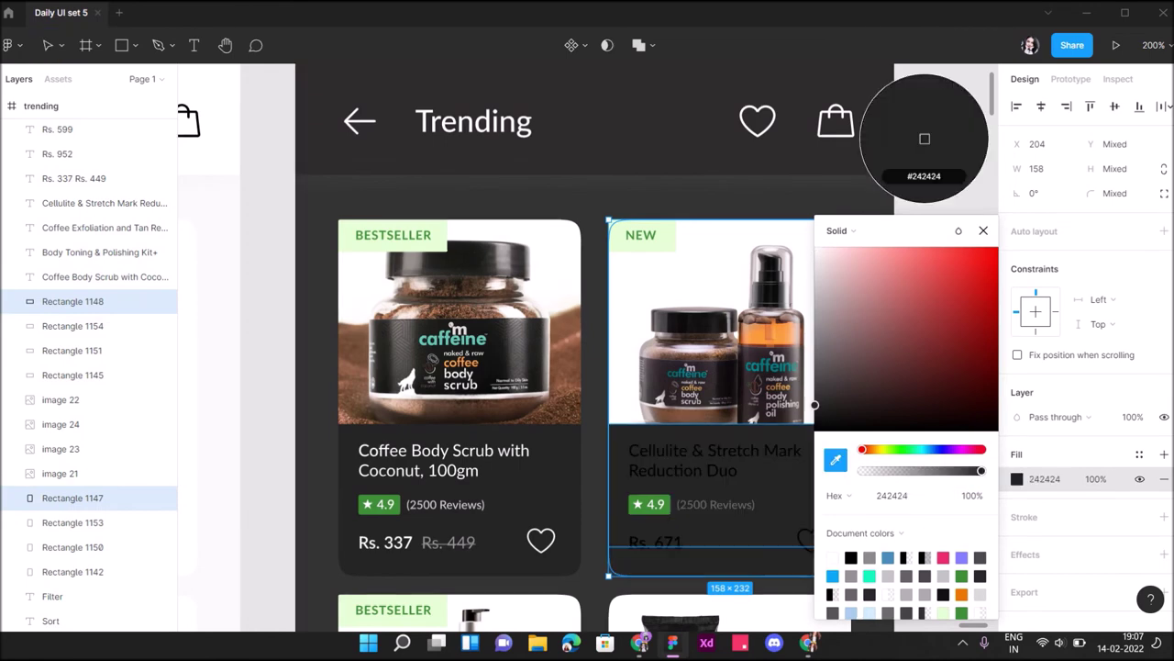
Make the Cellulite & Stretch Mark name, Rs. 671 price and heart white.
click(716, 459)
key(Escape)
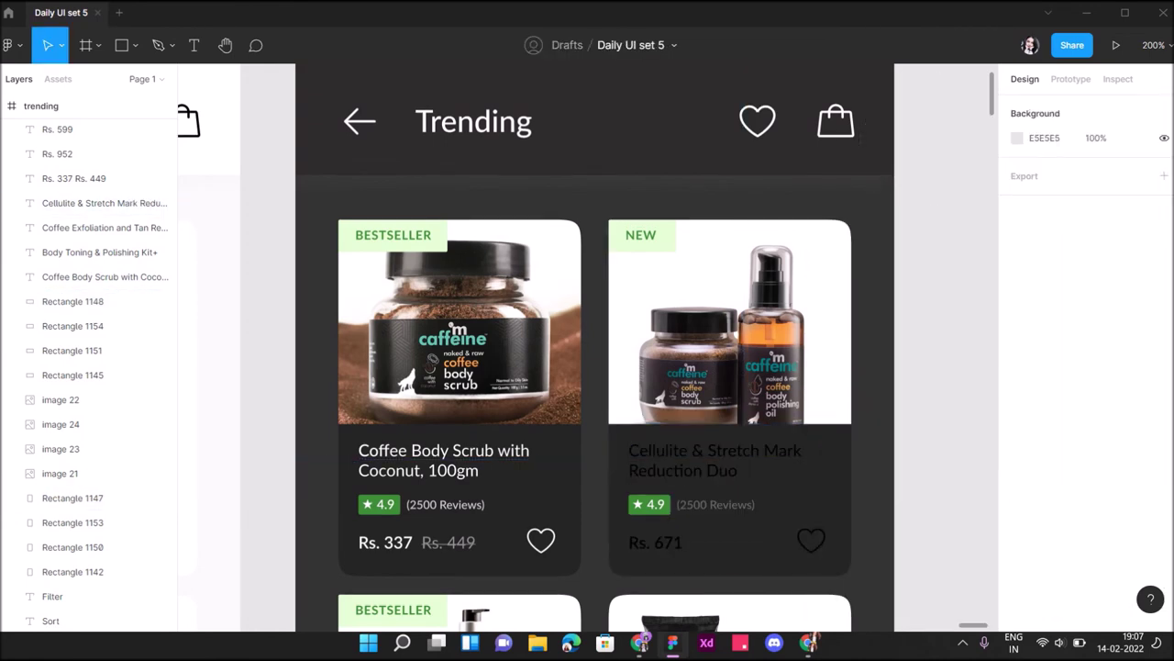
click(91, 203)
shift+click(655, 541)
shift+click(811, 539)
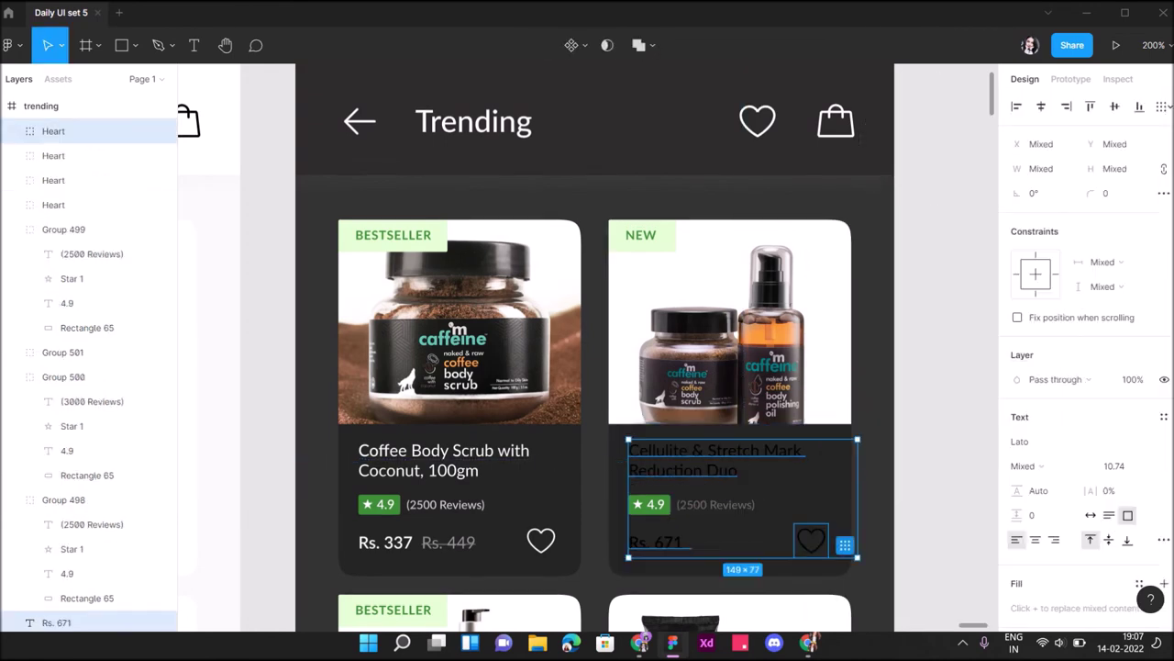
scroll(811, 539, down, 3)
click(1016, 499)
text(ffffff)
key(Return)
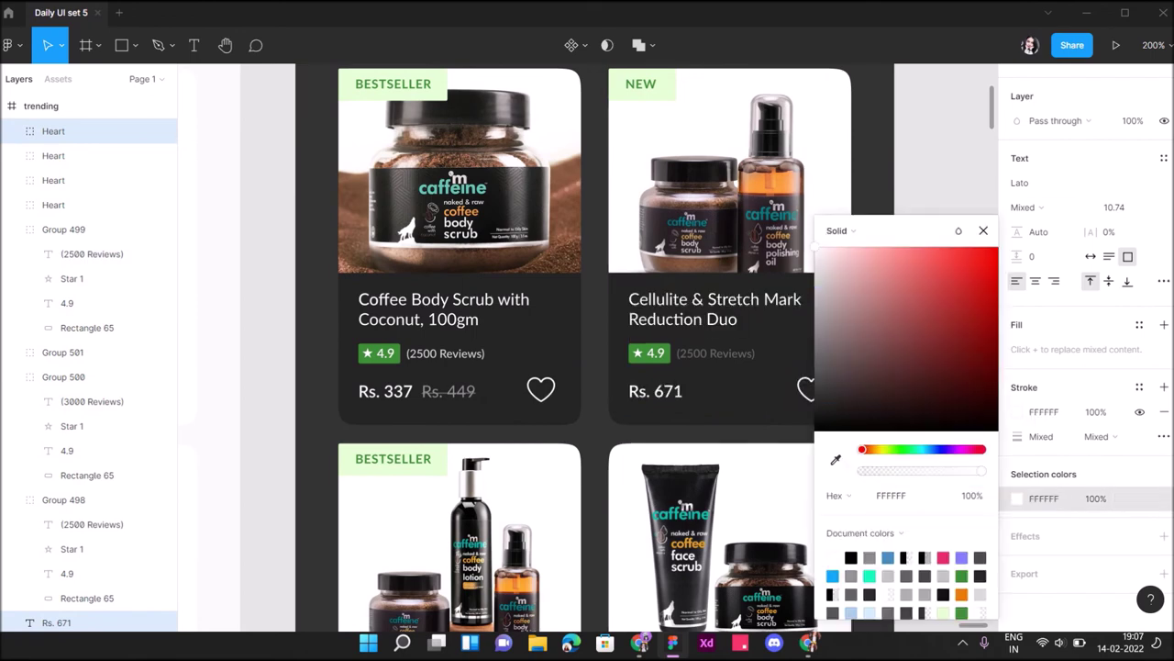
Eyedrop light grey CDCDCD into the Cellulite card's (2500 Reviews) text.
click(715, 354)
click(1017, 461)
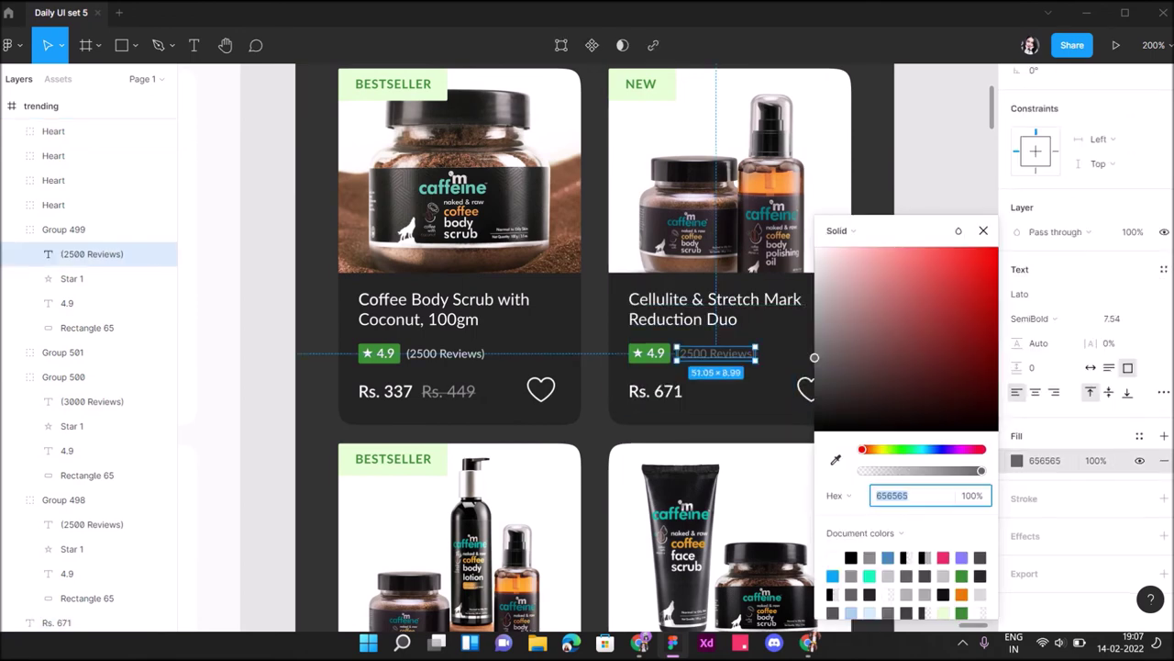
click(835, 459)
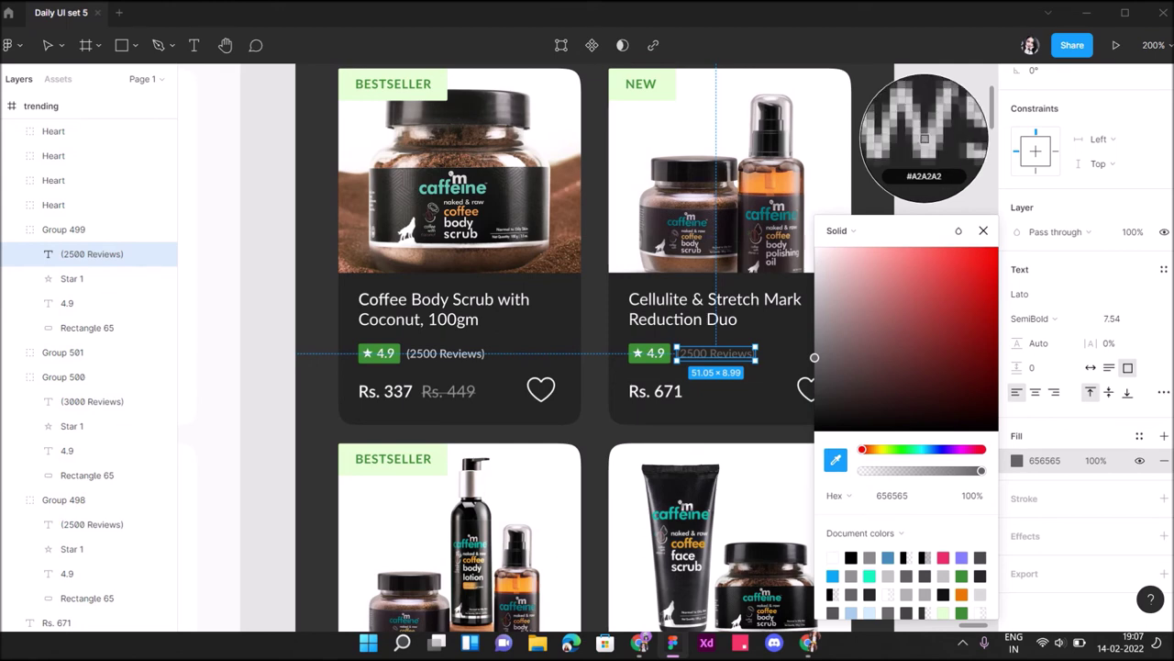
click(445, 353)
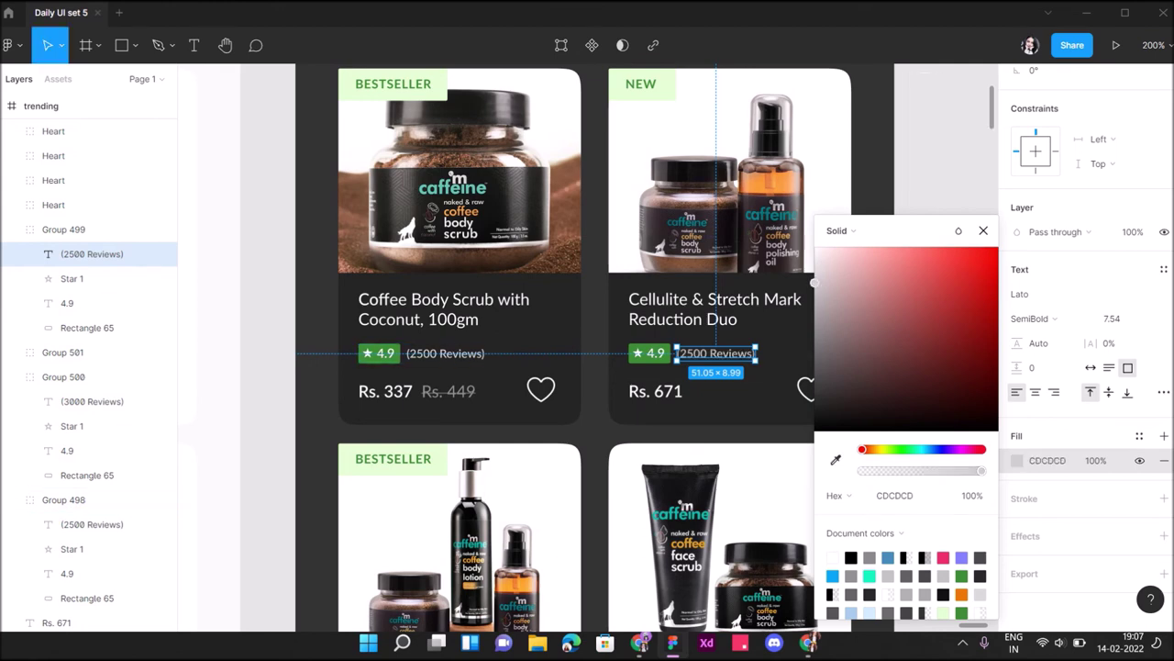
key(Escape)
scroll(597, 348, down, 1)
scroll(597, 349, down, 3)
scroll(597, 349, down, 2)
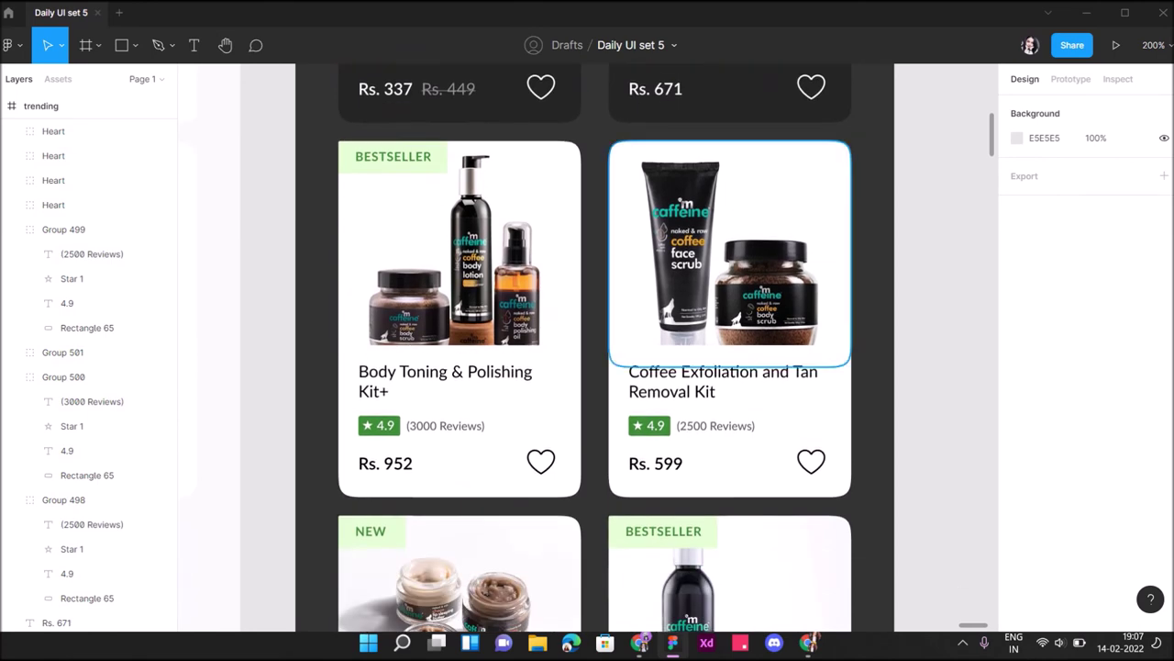
Eyedrop the dark 242424 card colour into the second-row card panels.
click(431, 403)
shift+click(92, 547)
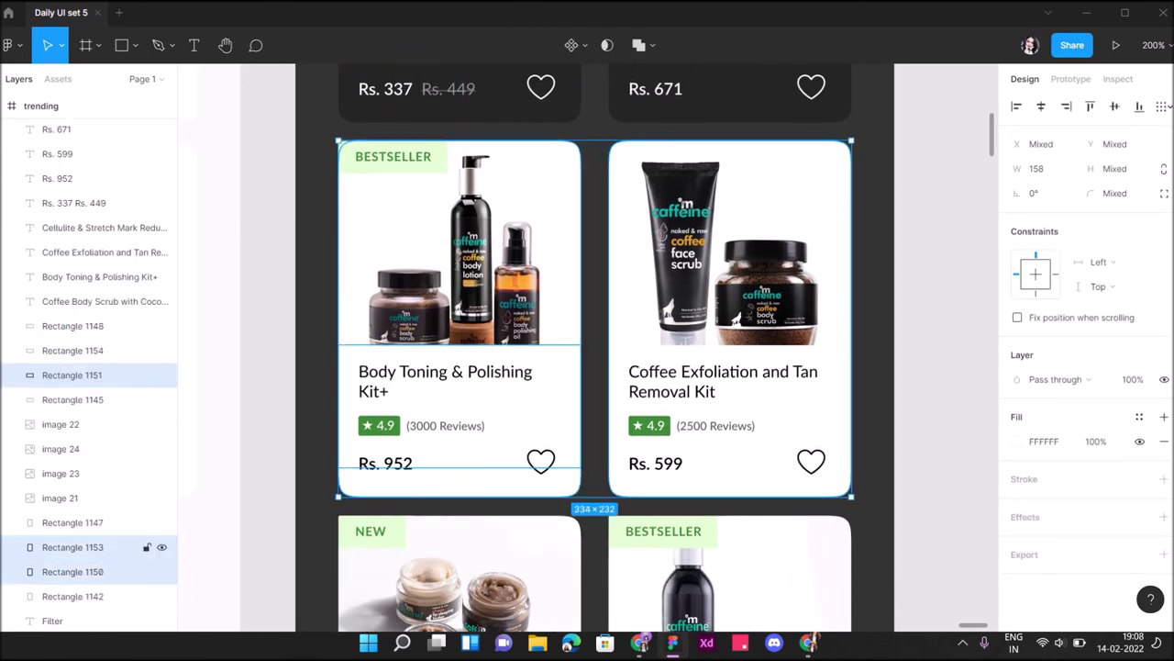
shift+click(74, 351)
click(1016, 441)
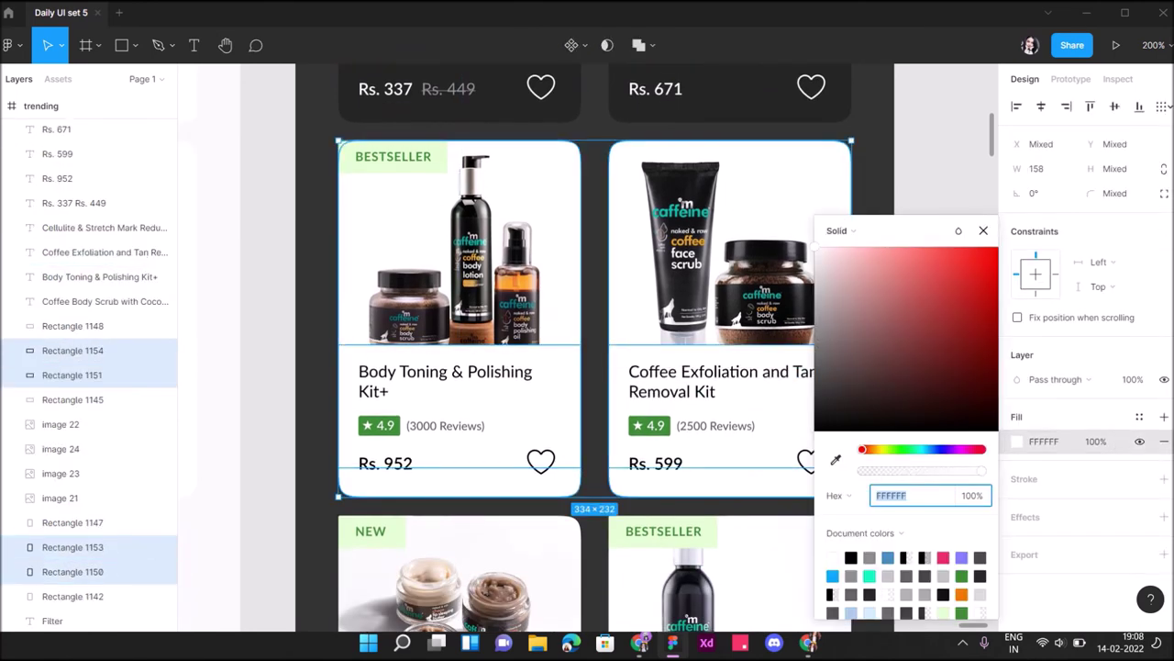
click(835, 459)
scroll(925, 138, up, 2)
click(923, 131)
scroll(923, 131, down, 2)
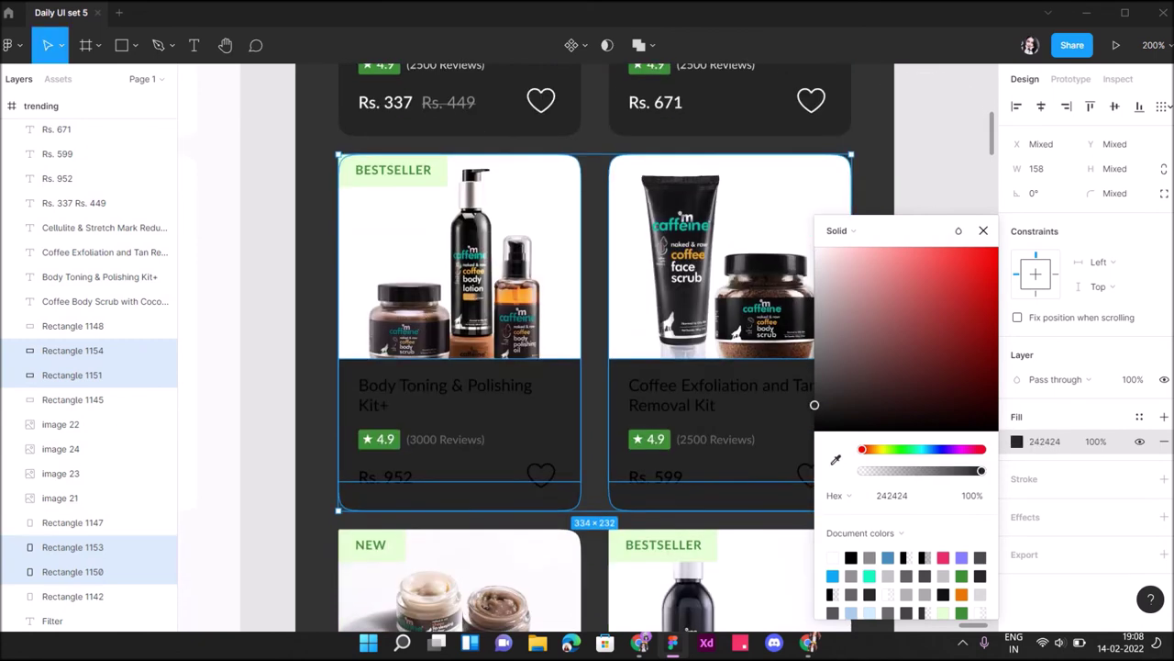
Try selecting the Body Toning card's name and Rs. 952 price together.
double_click(445, 390)
key(Escape)
shift+click(92, 571)
key(shift)
key(shift)
key(shift)
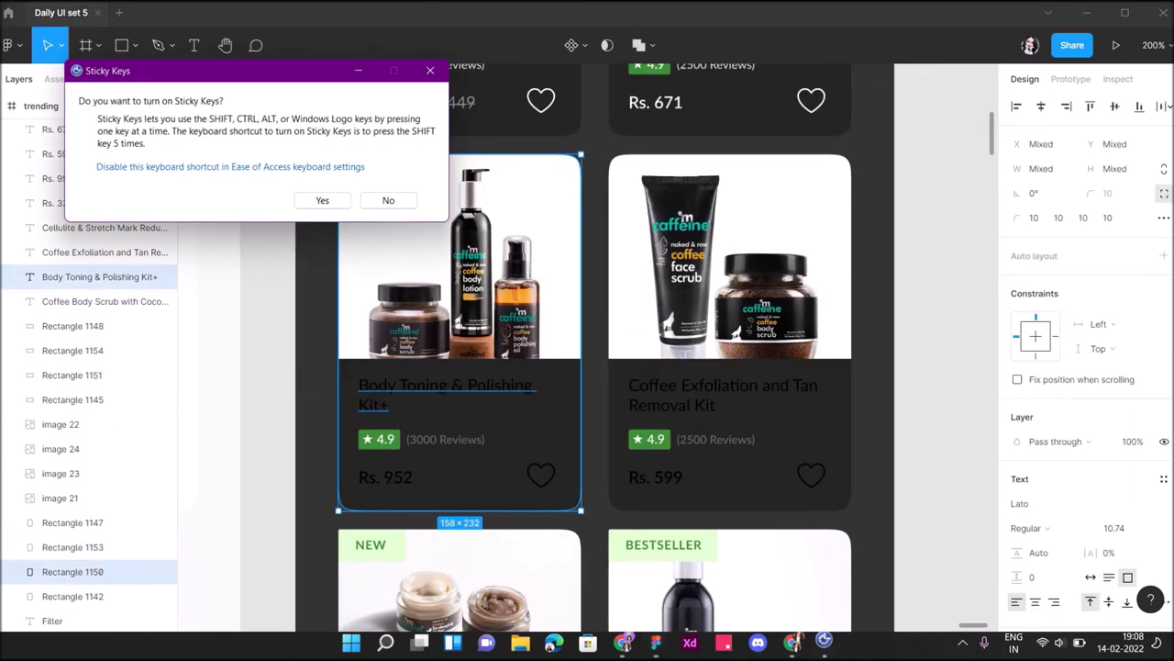
click(388, 200)
double_click(390, 477)
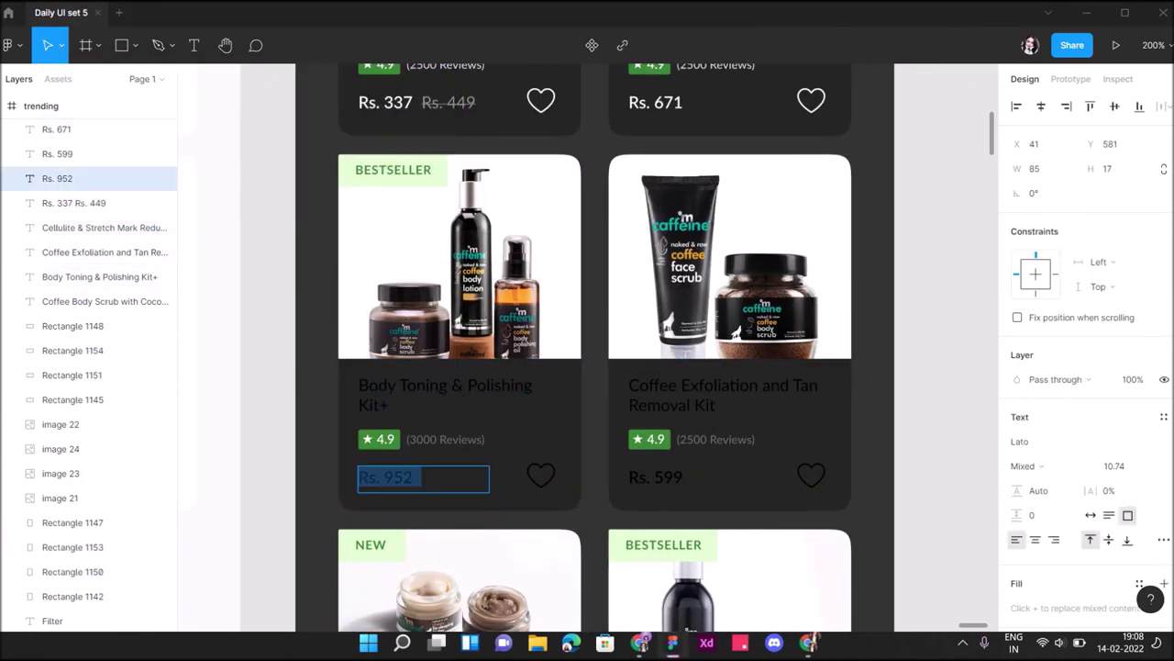
shift+click(87, 276)
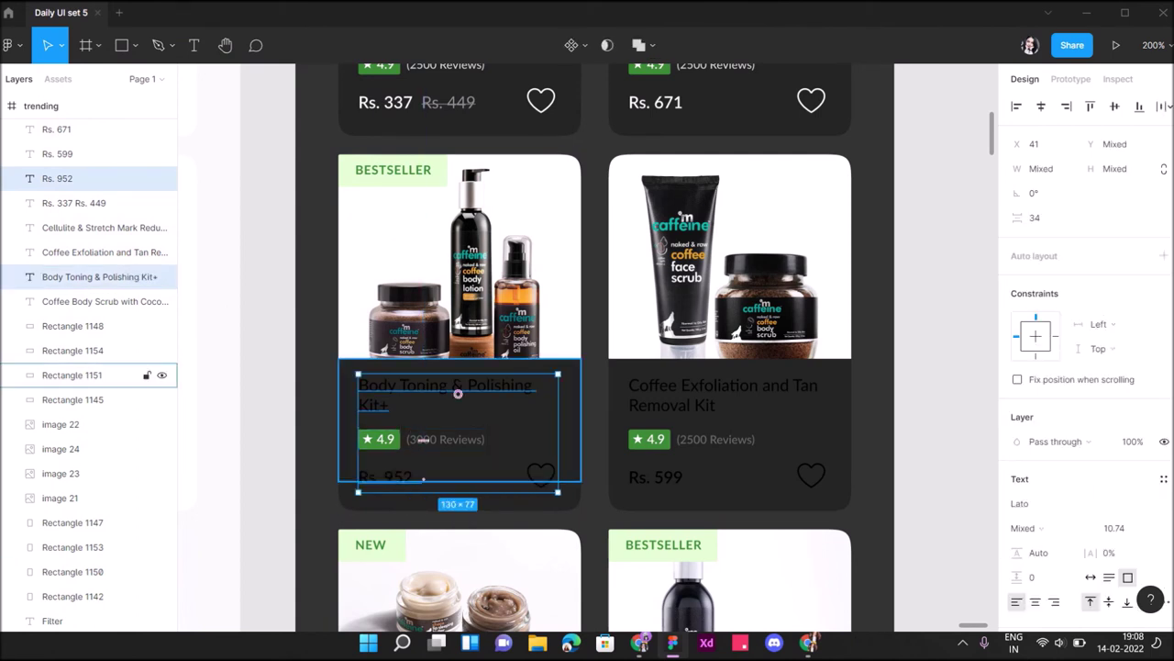
click(459, 459)
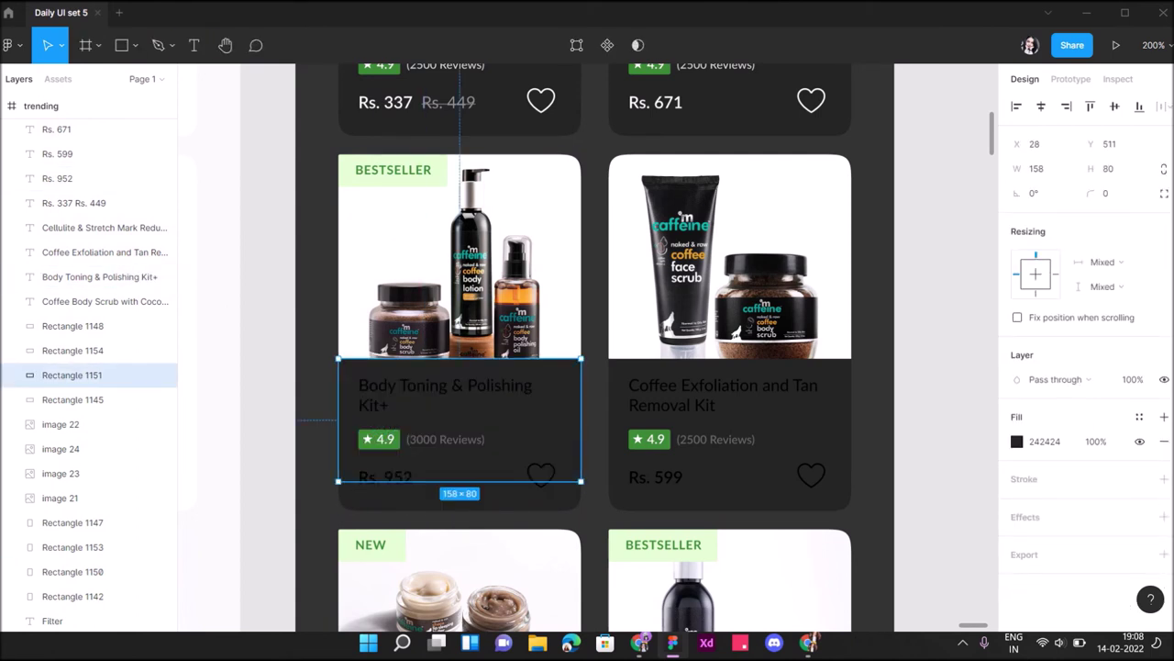
key(Escape)
click(73, 571)
key(Escape)
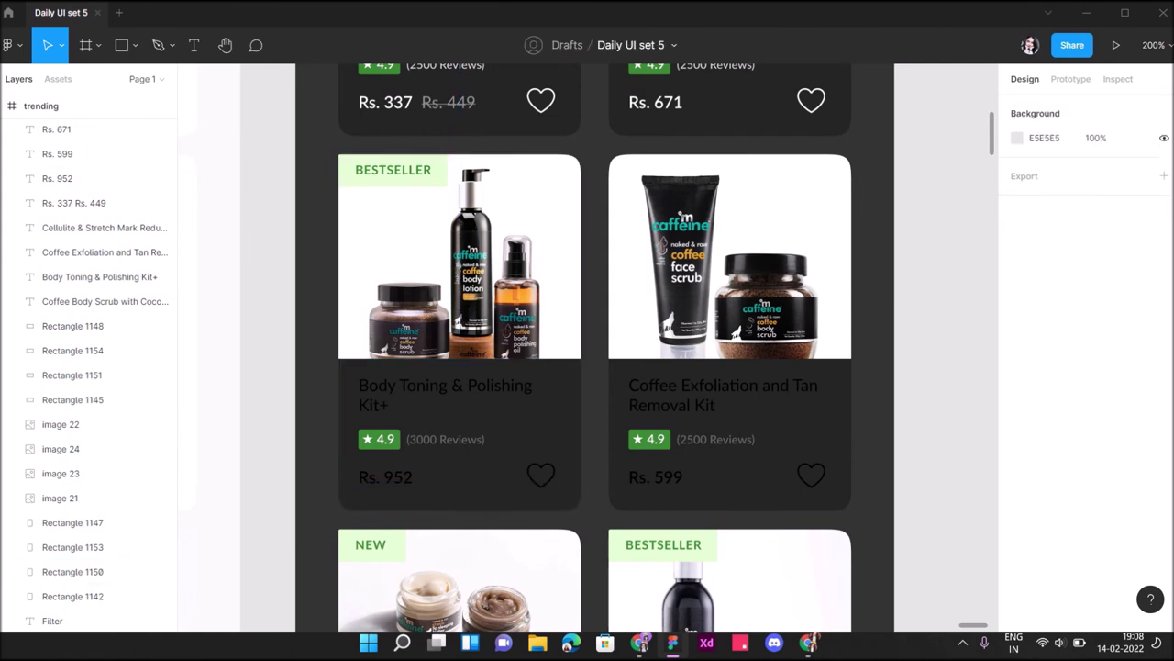
Set the Body Toning name, Rs. 952 price and heart to white.
click(72, 570)
click(72, 547)
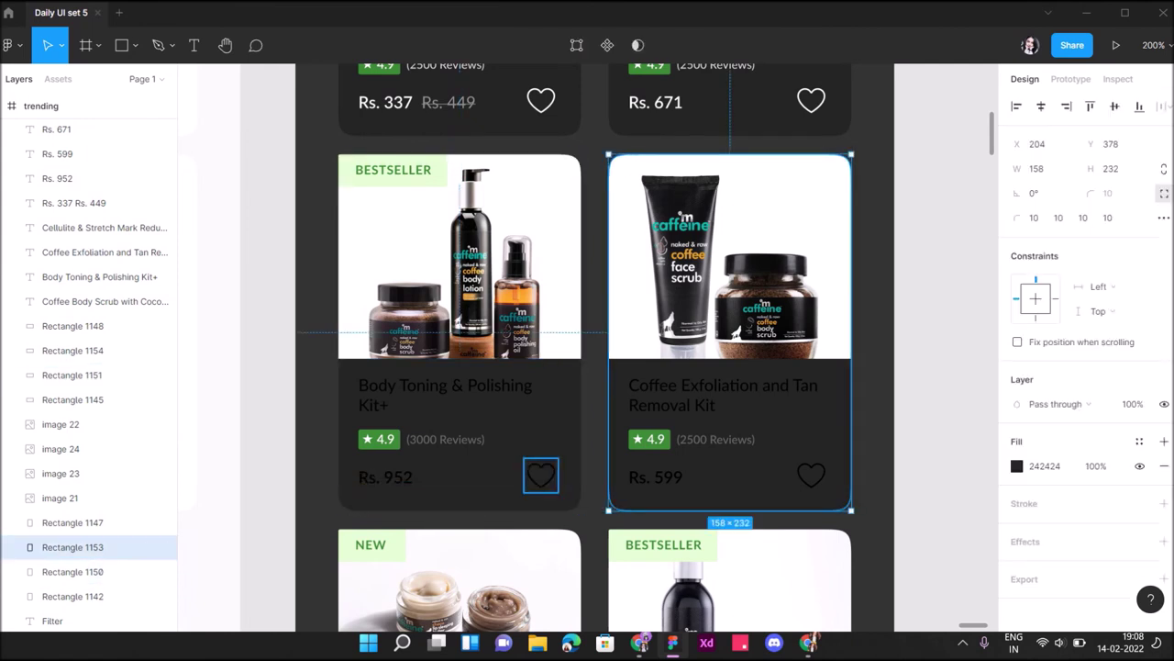
click(541, 474)
click(57, 622)
shift+click(88, 473)
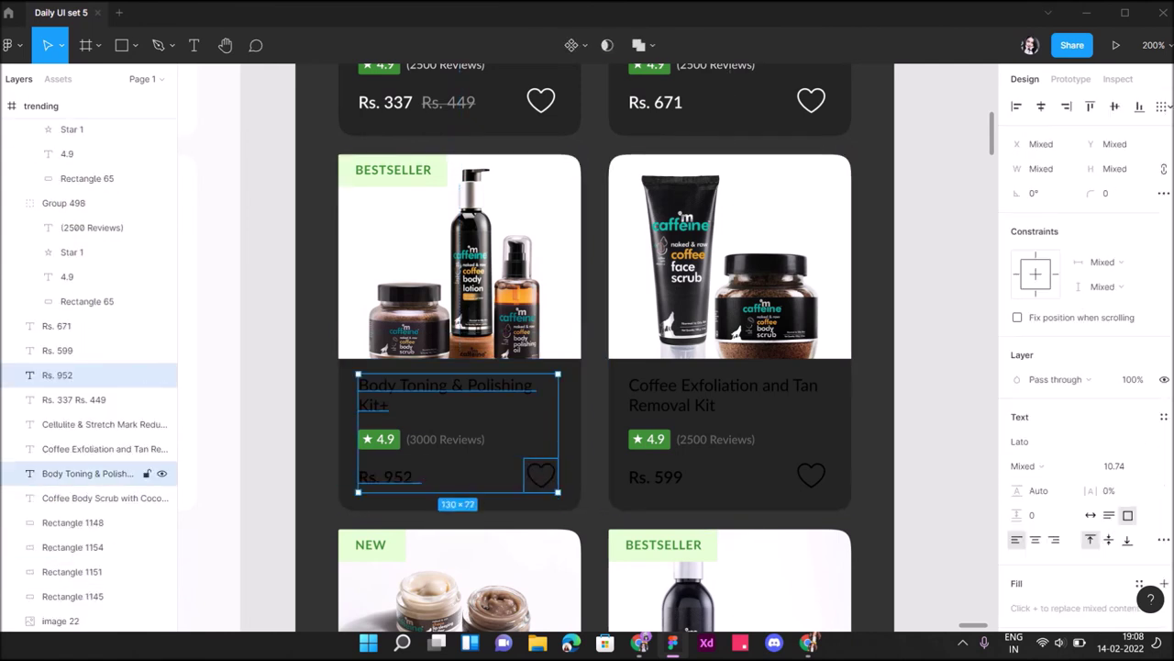
scroll(1083, 367, down, 3)
click(1016, 498)
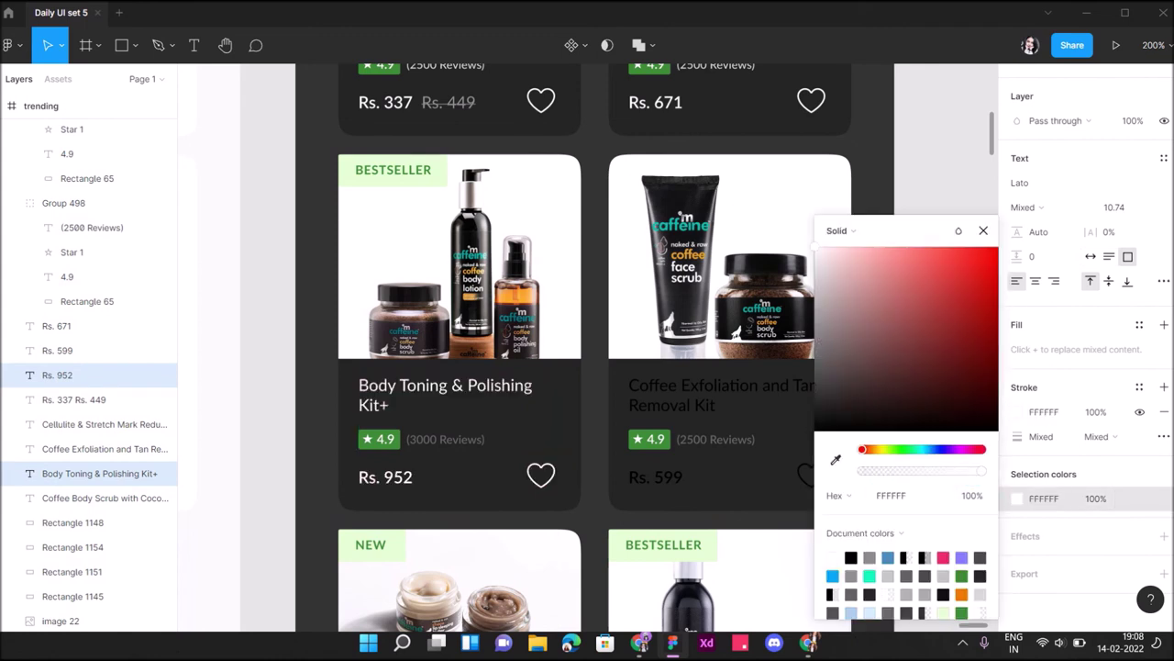
Eyedrop a light grey into the (3000 Reviews) text.
click(445, 439)
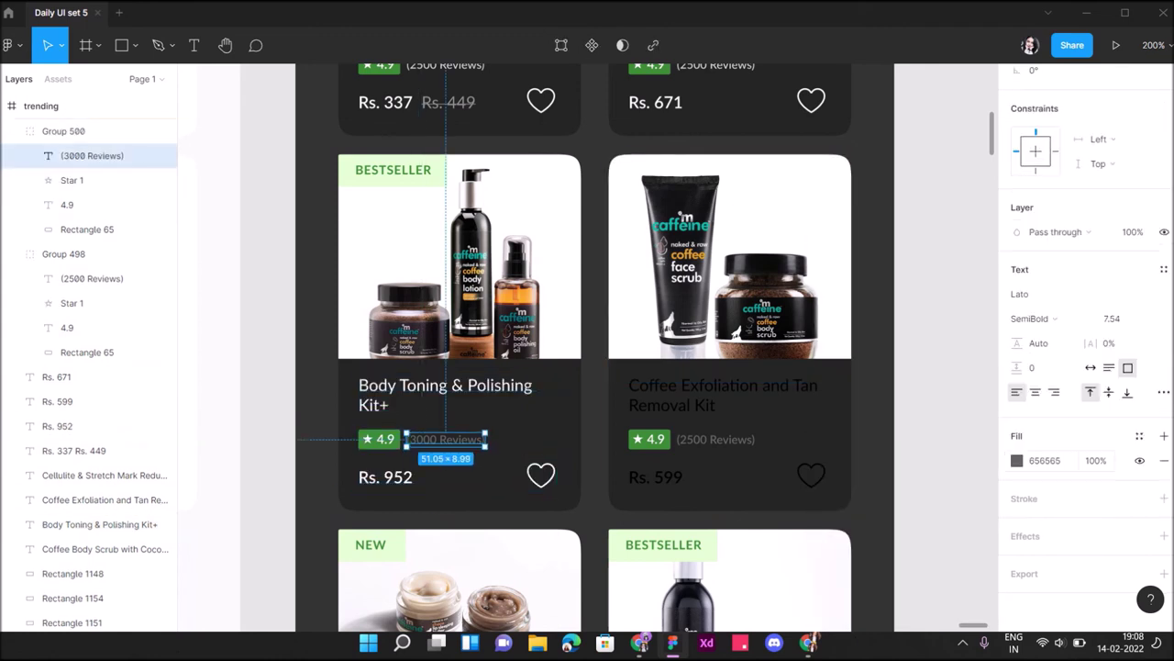
click(1017, 460)
click(835, 459)
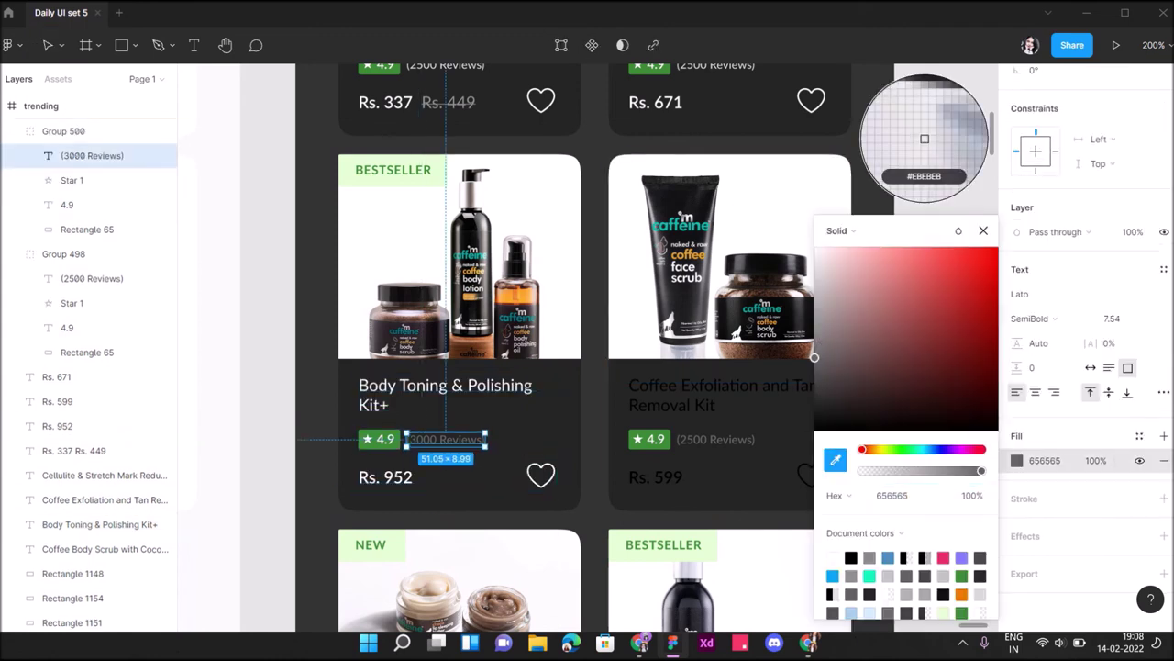
scroll(940, 124, up, 2)
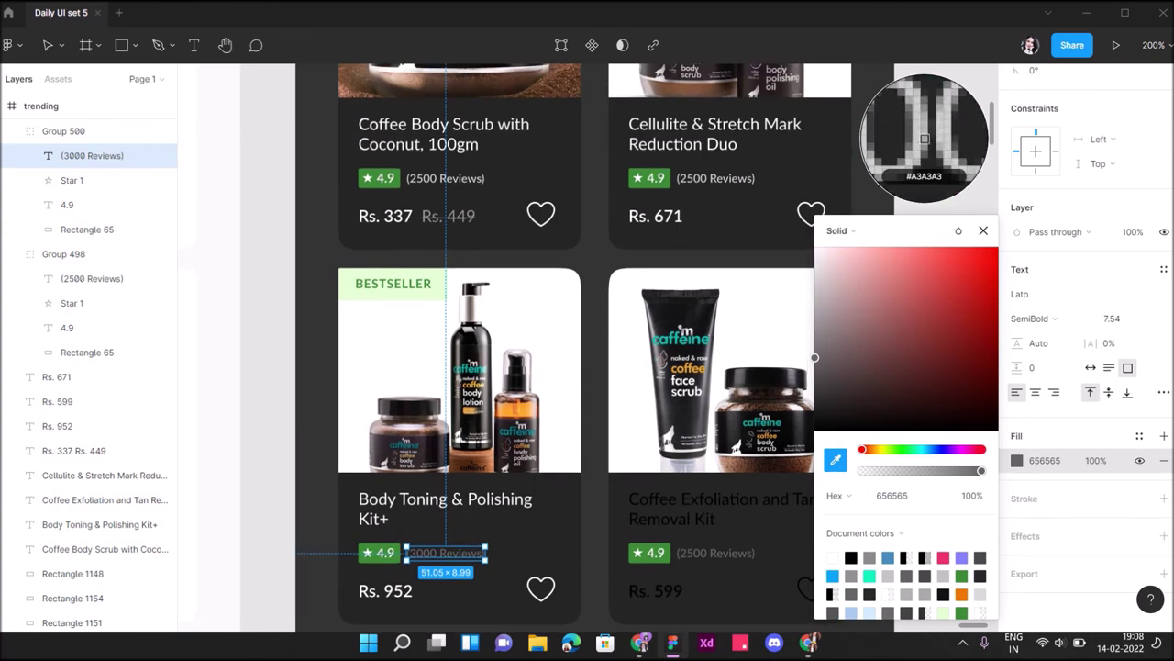
click(925, 138)
Make the Coffee Exfoliation card's title, Rs. 599 price and heart white (FFFFFF).
scroll(716, 431, down, 1)
click(101, 499)
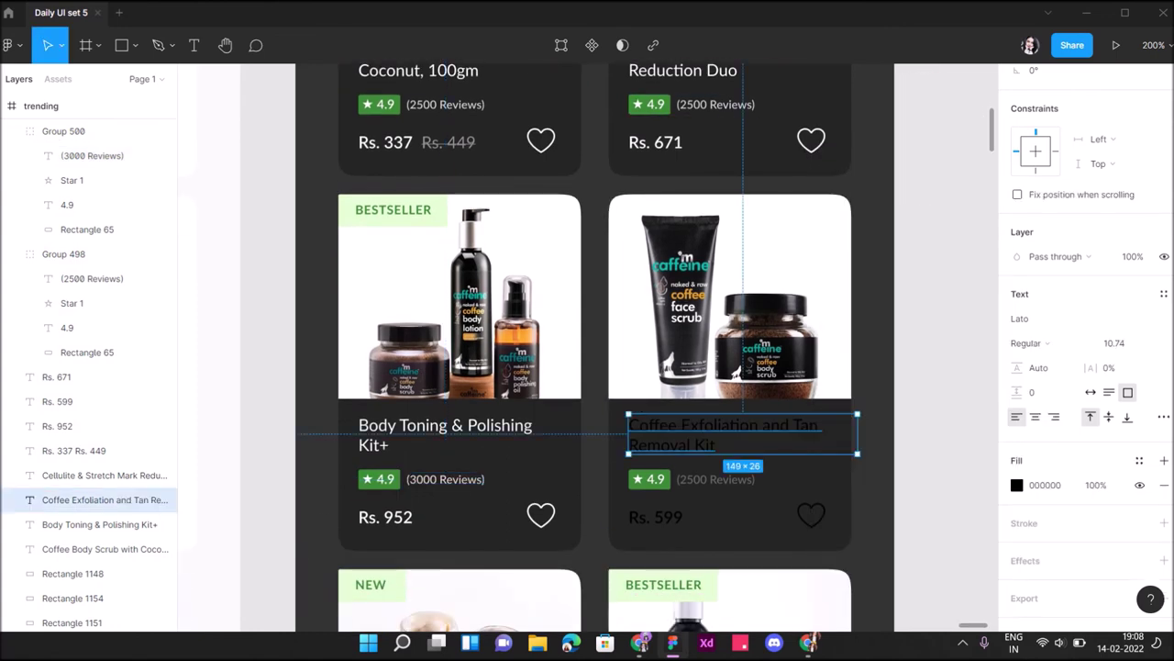
key(Escape)
key(Escape)
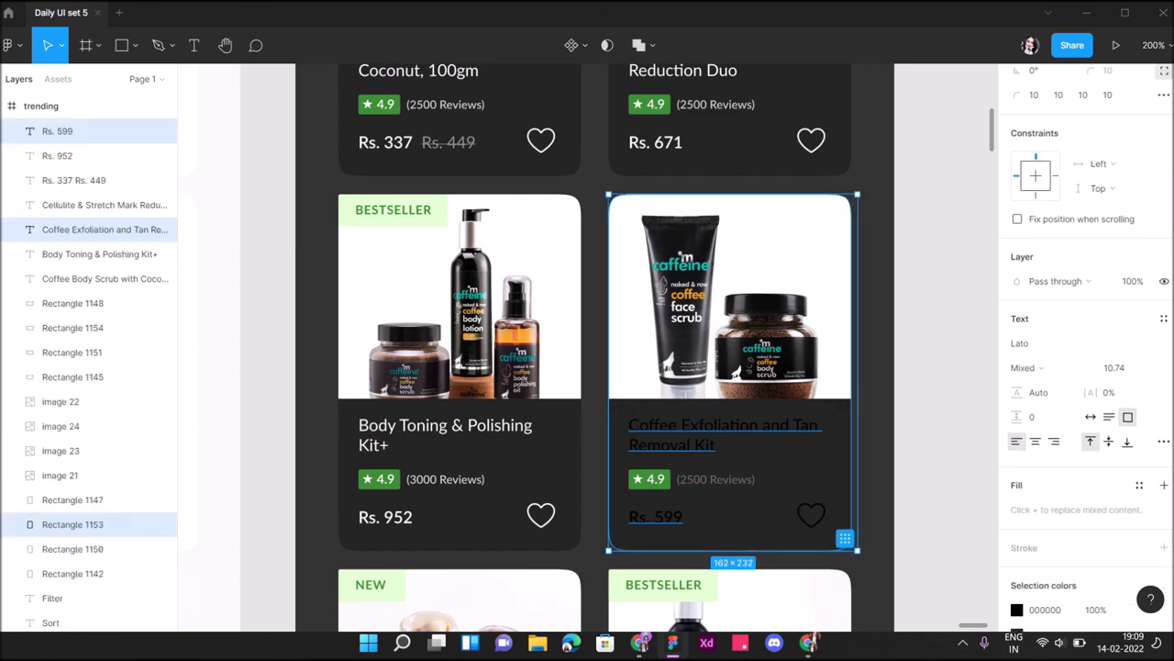
key(Escape)
key(shift)
key(shift)
key(shift)
key(Escape)
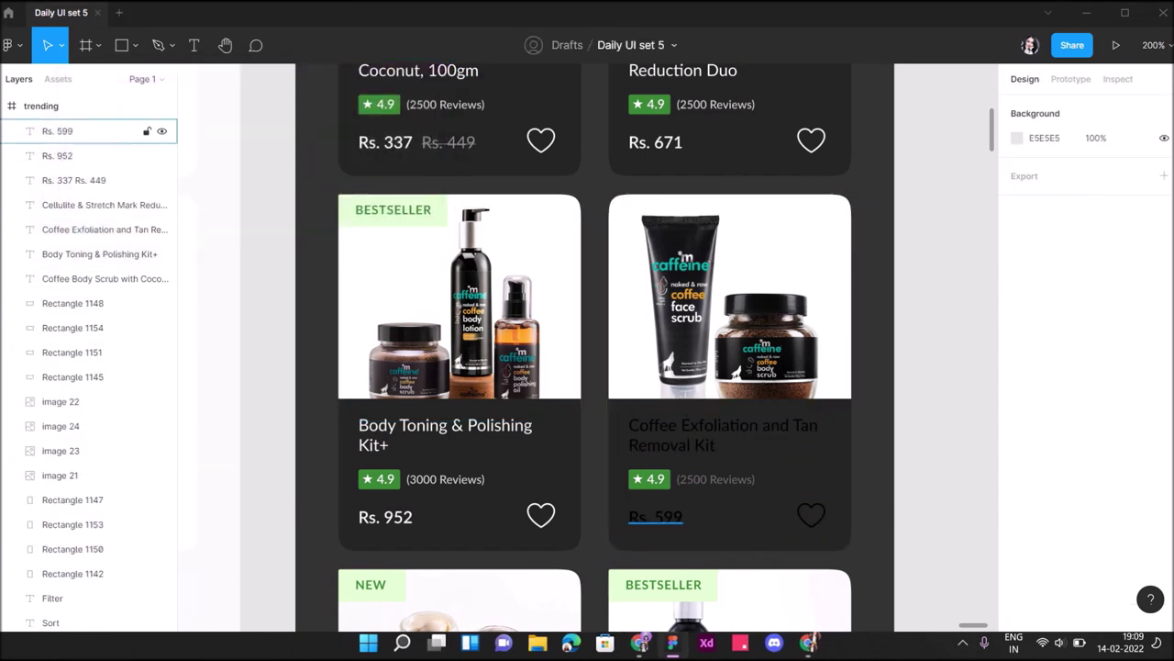
click(656, 517)
shift+click(811, 515)
shift+click(725, 431)
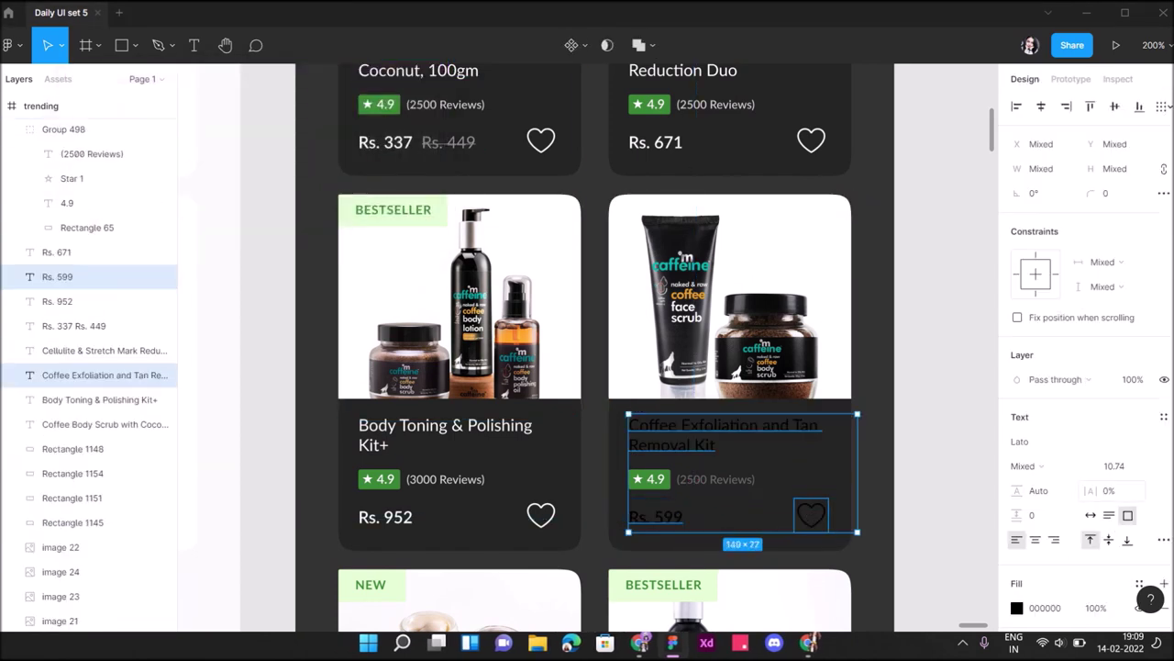
click(1016, 607)
click(832, 557)
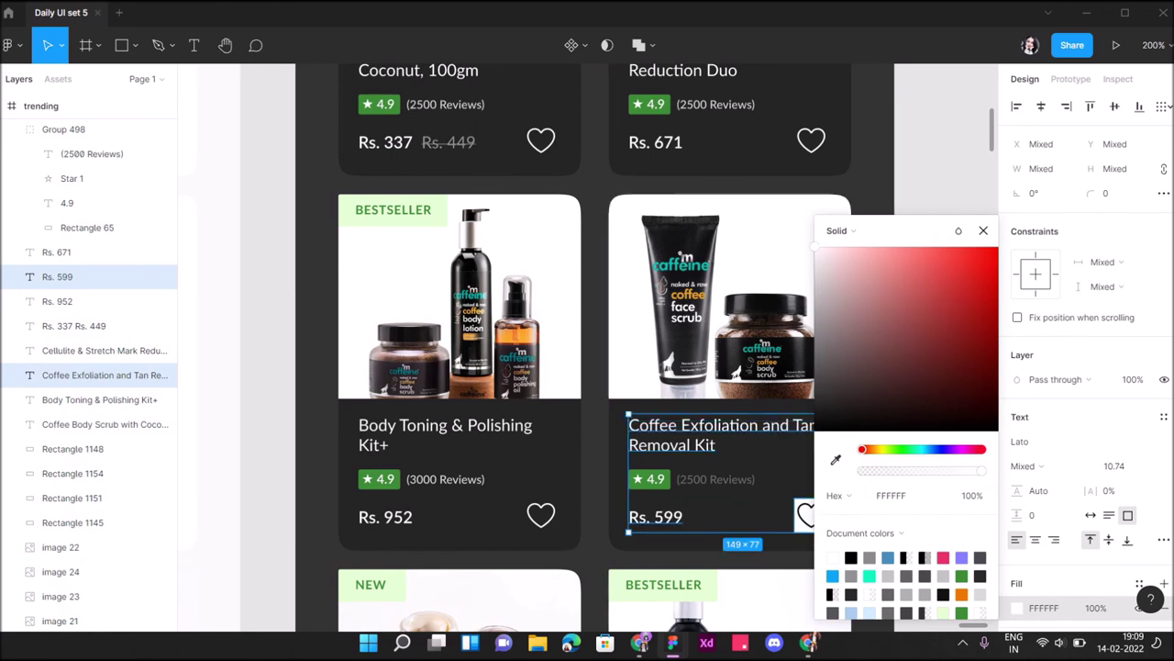
Give the card's (2500 Reviews) text a light grey CDCDCD fill, then zoom to 100%.
double_click(715, 479)
click(1016, 583)
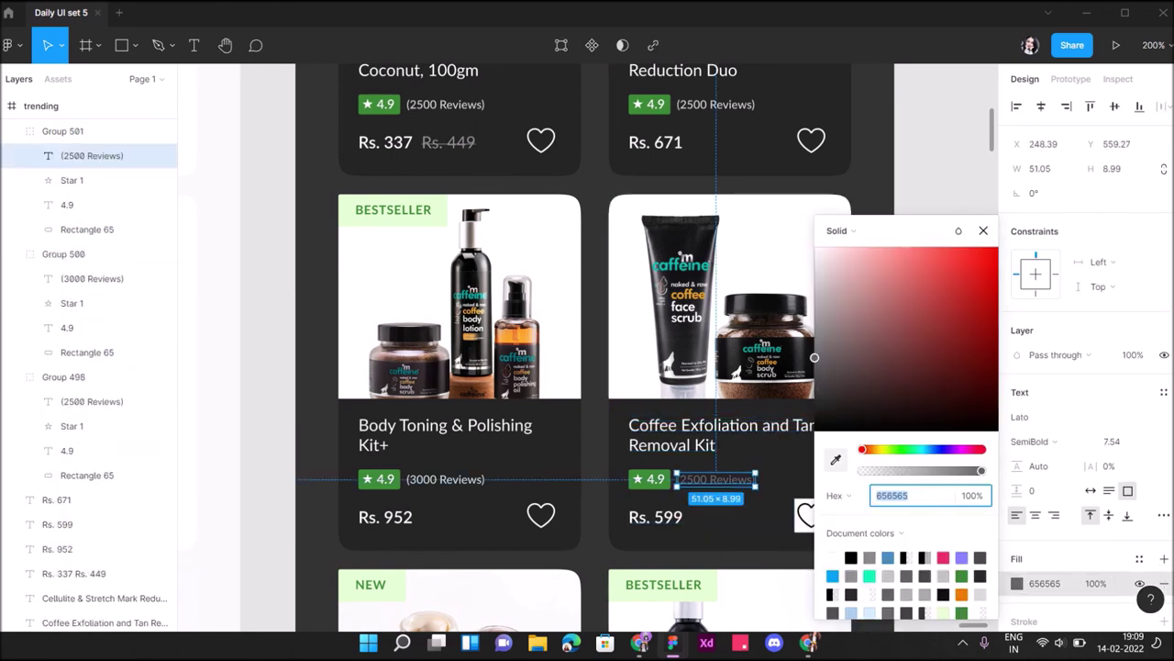
click(836, 458)
click(925, 138)
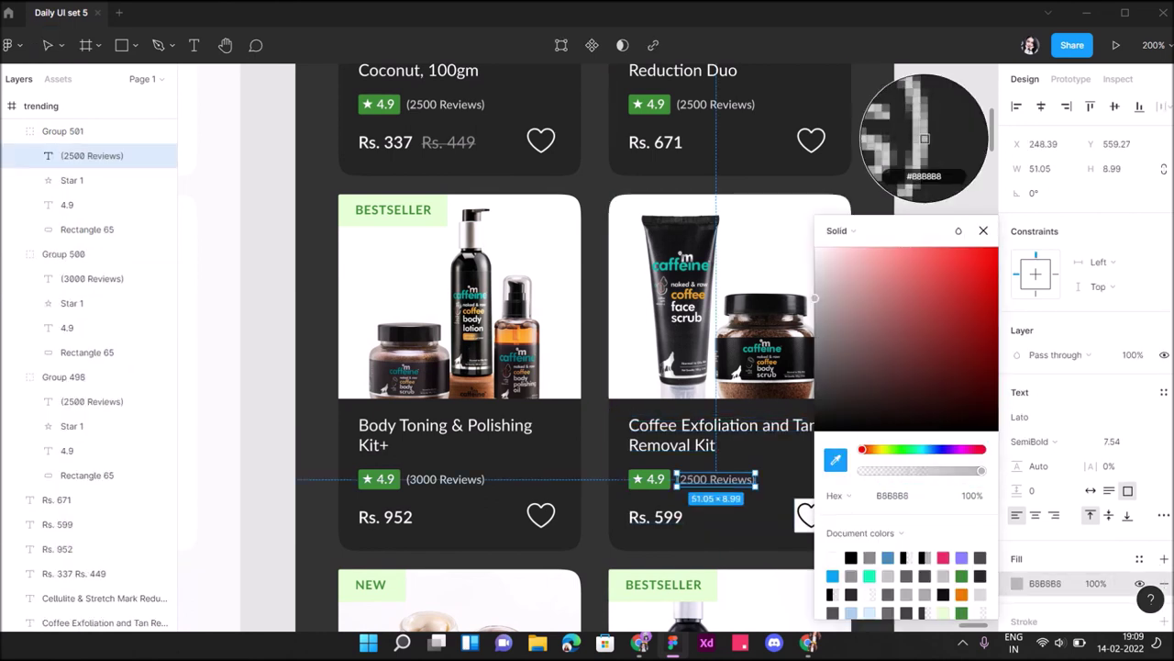
key(i)
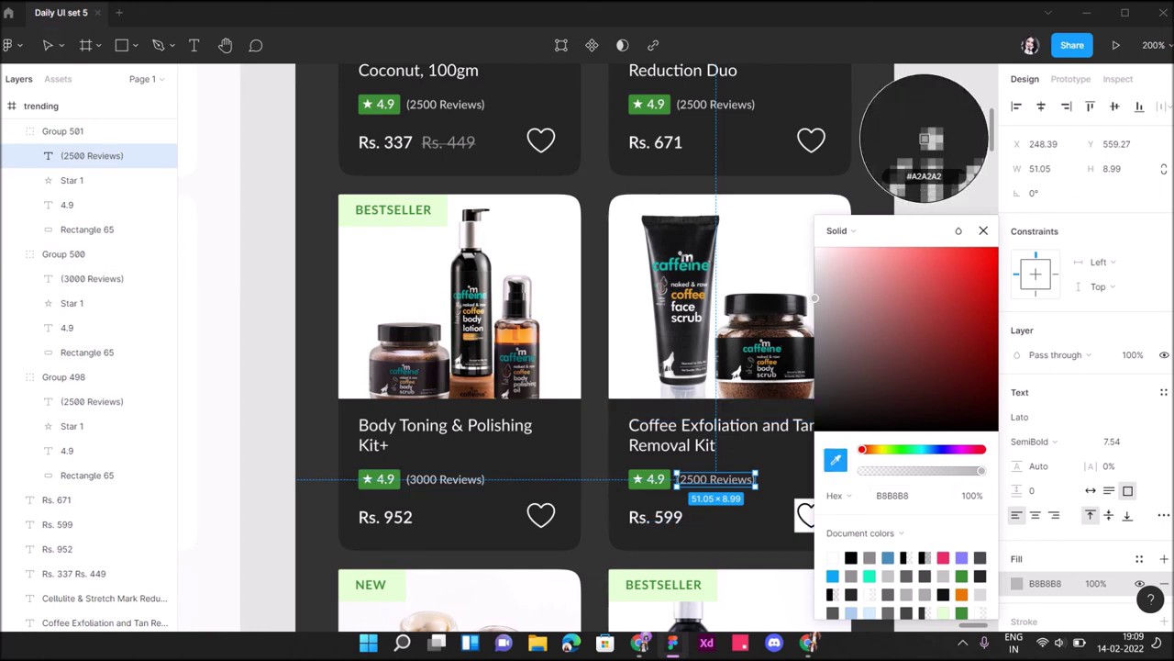
click(918, 136)
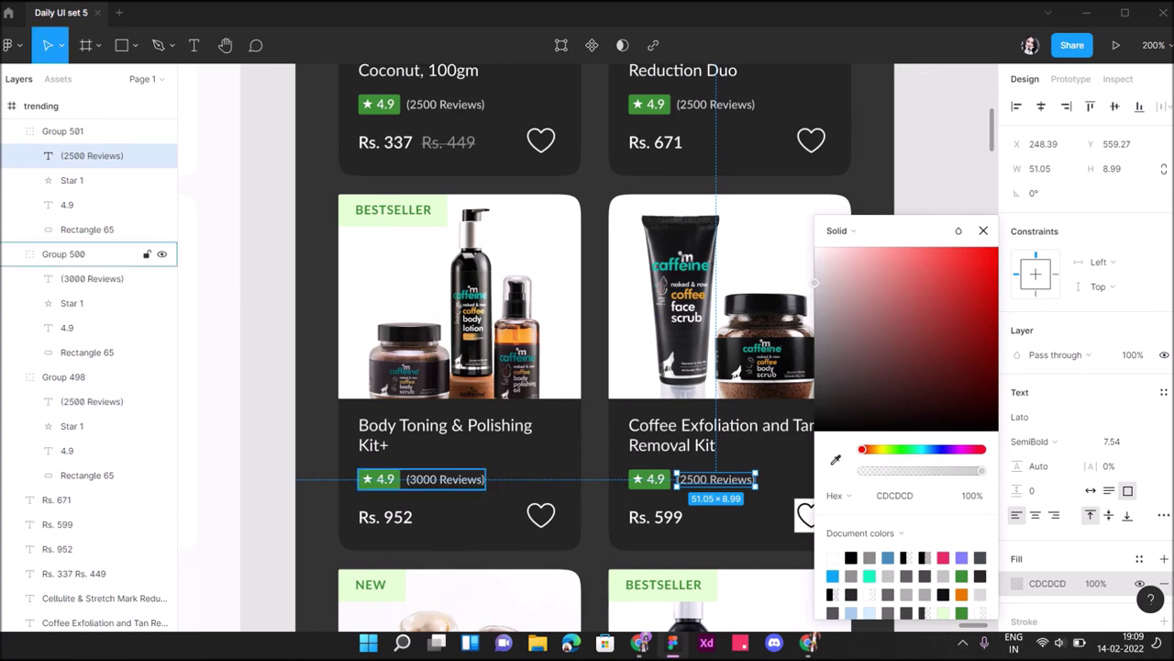
key(Escape)
key(Escape)
key(shift+0)
scroll(587, 349, up, 2)
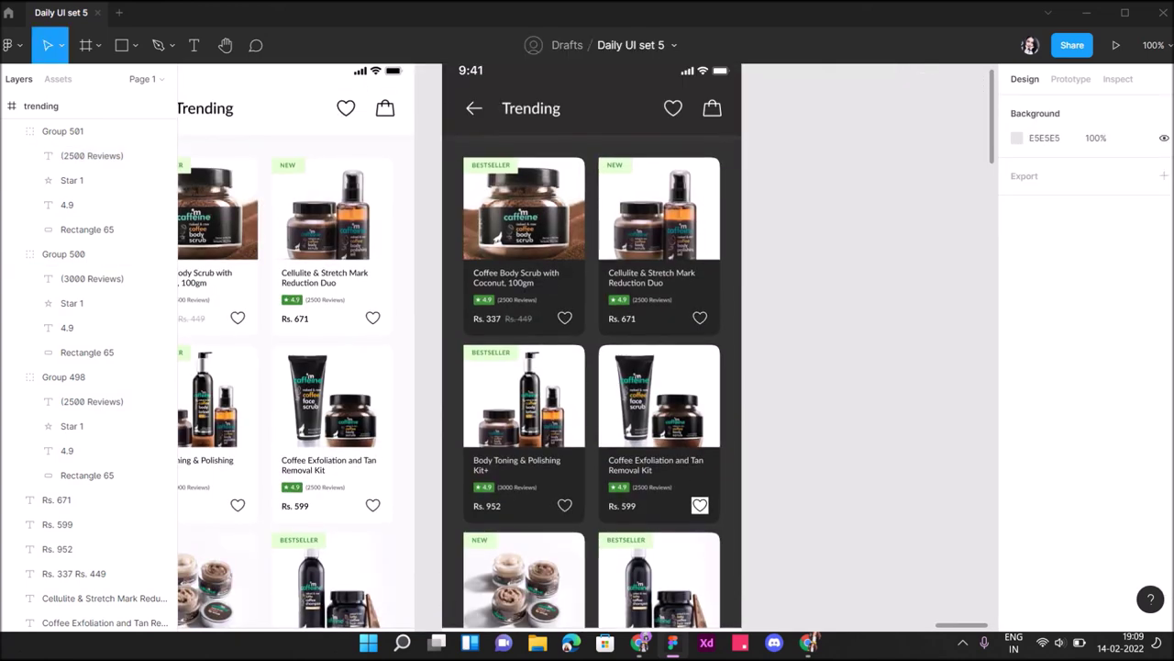
Remove the last card's heart fill so it becomes a white outline.
scroll(700, 606, down, 5)
click(700, 400)
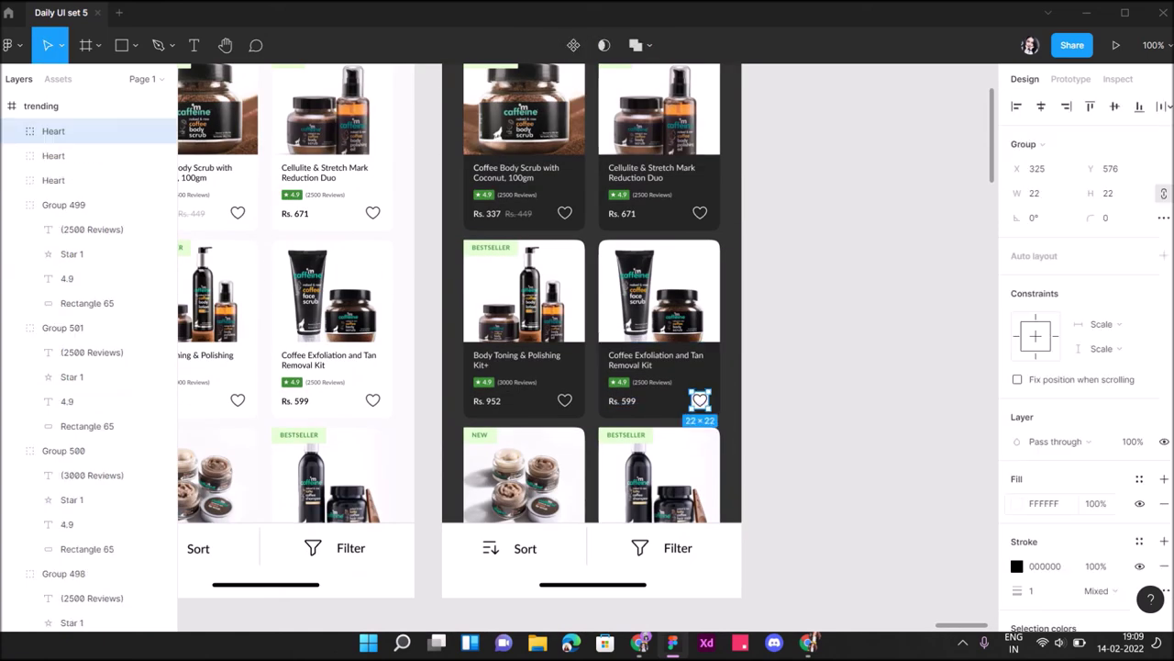
click(1164, 502)
click(1017, 542)
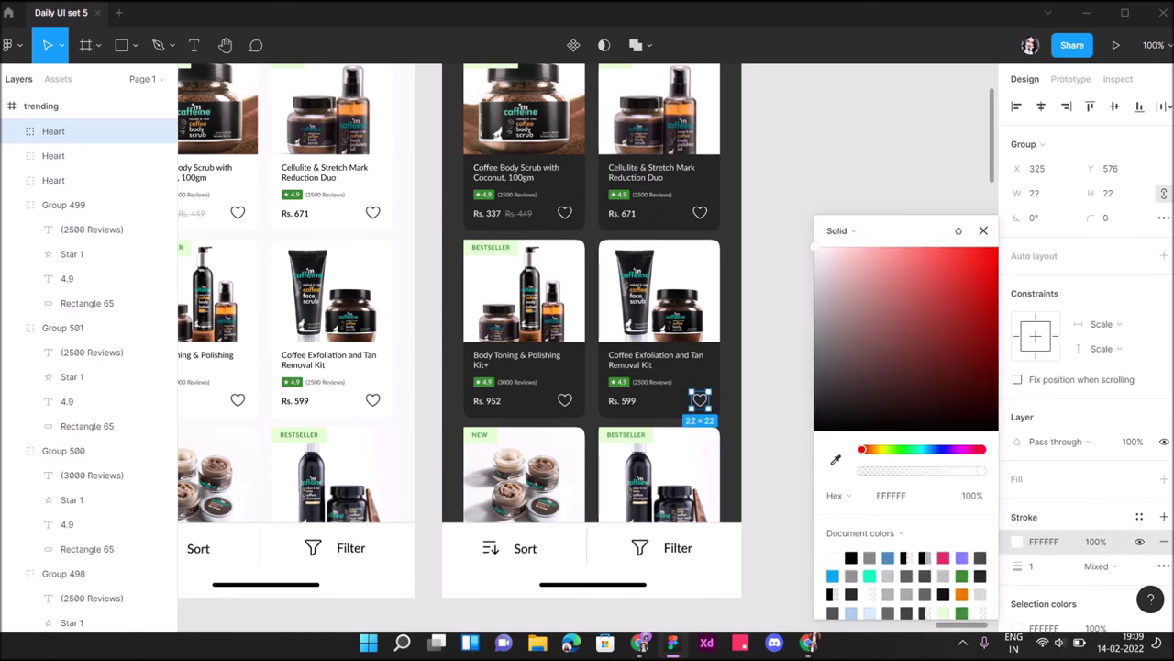
key(Escape)
key(Escape)
scroll(596, 349, up, 3)
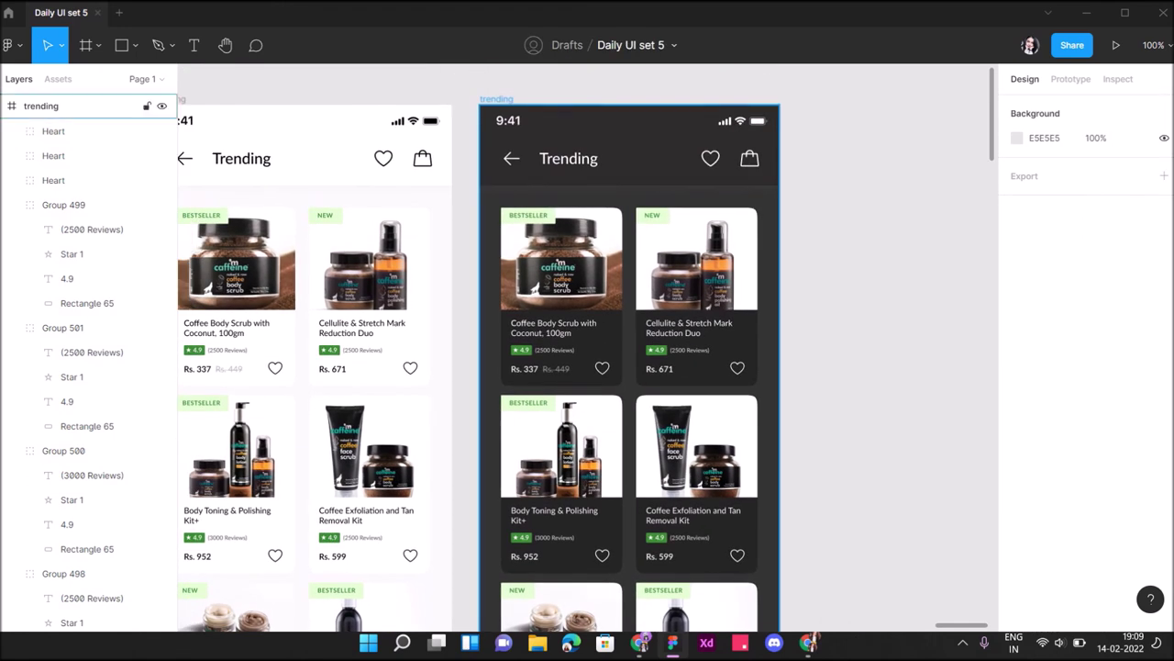
Lighten the dark trending frame's background slightly to about 292929.
click(42, 105)
click(1017, 466)
drag(815, 406, 814, 402)
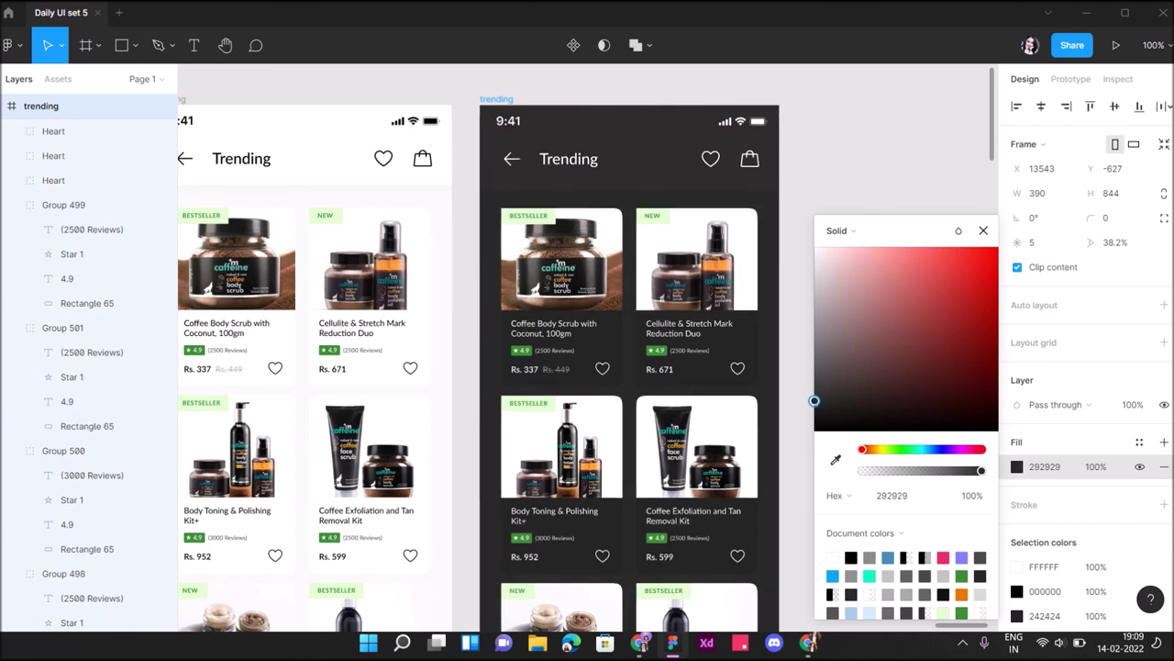
key(Escape)
key(Escape)
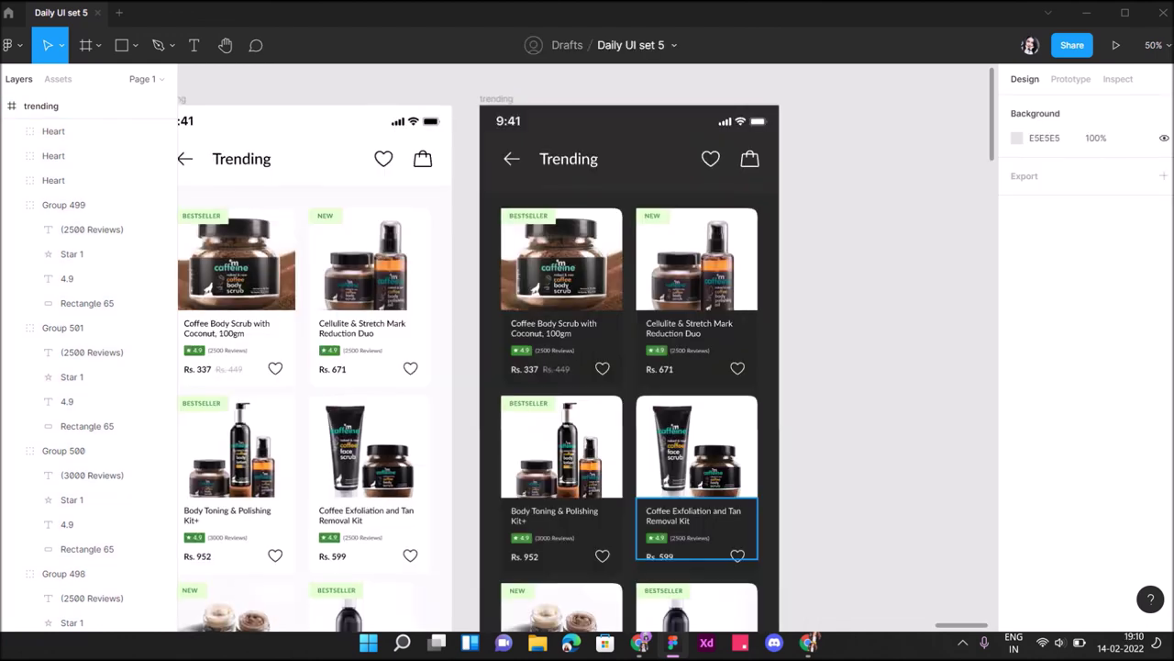
scroll(697, 528, down, 5)
Give the Sort/Filter bar background a dark 242424 outline and fill.
click(725, 482)
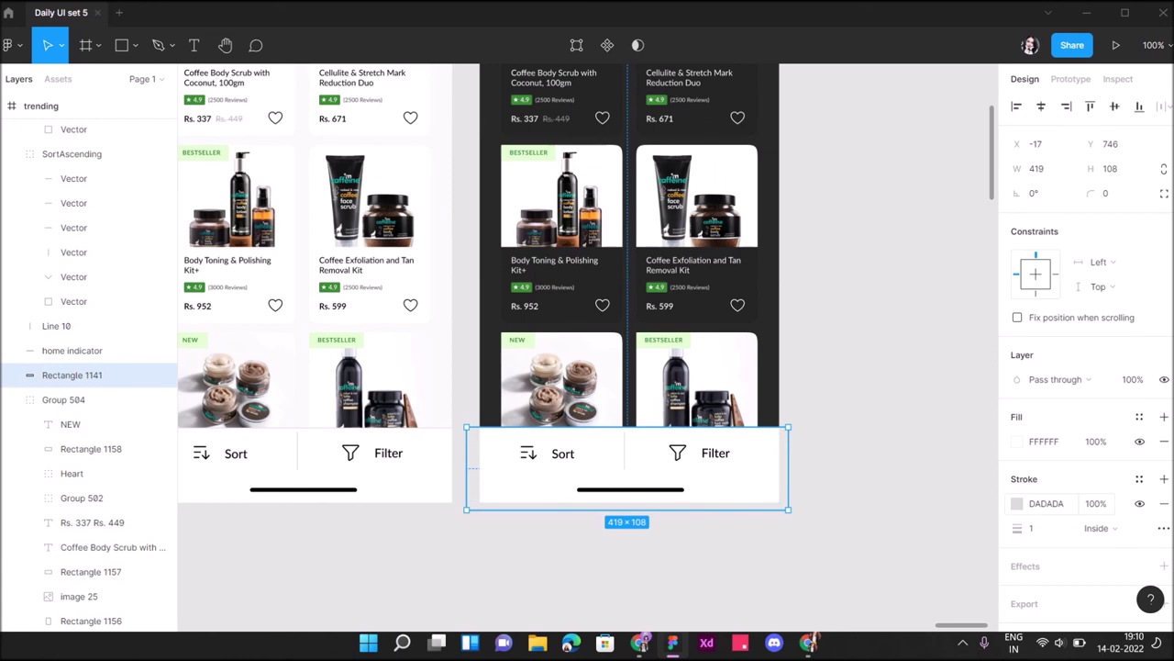
click(1017, 503)
click(836, 459)
click(679, 386)
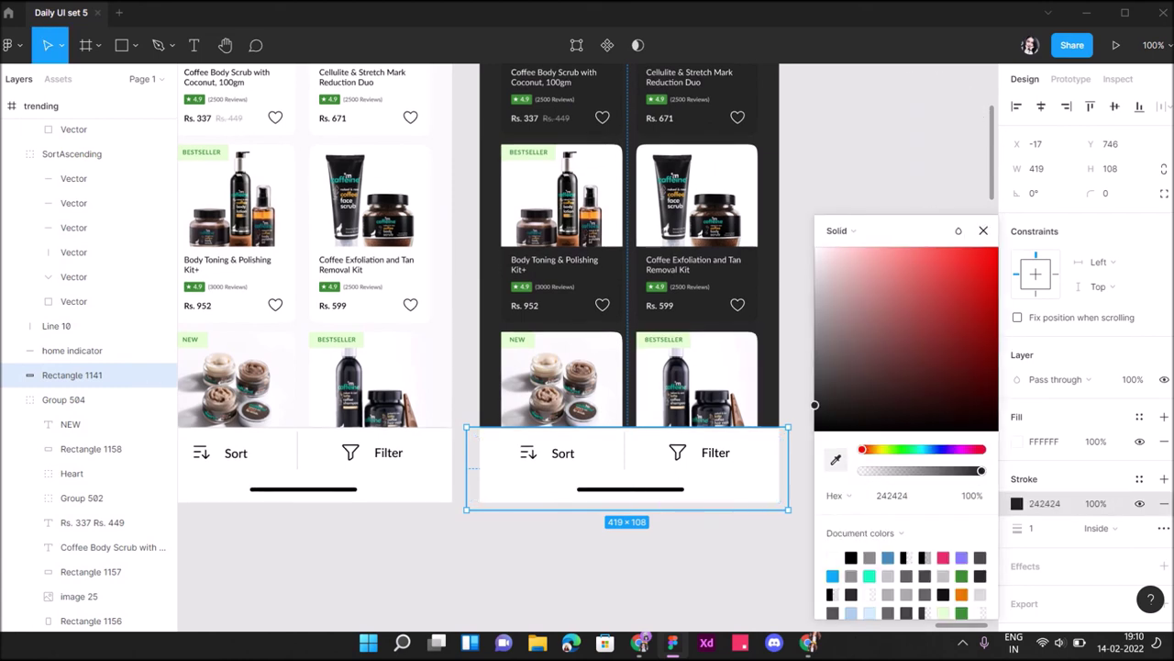
key(i)
key(Escape)
click(1017, 441)
click(836, 458)
click(477, 500)
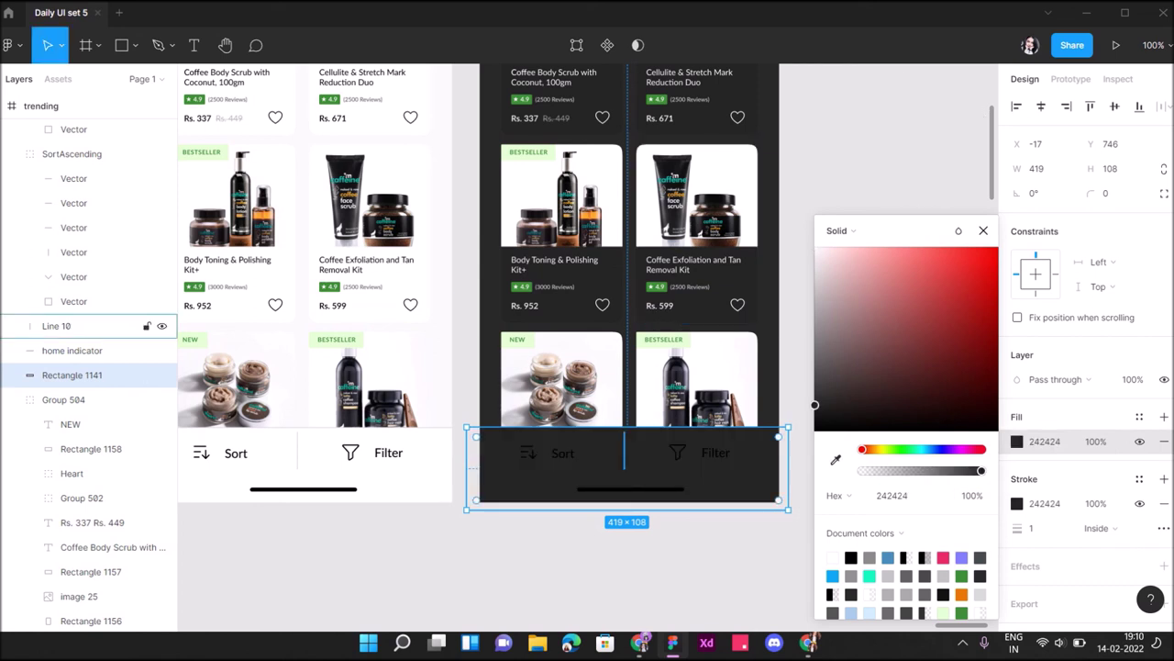
Set the divider between Sort and Filter to a 414141 stroke.
click(56, 326)
click(1016, 478)
click(894, 496)
text(414141)
key(Return)
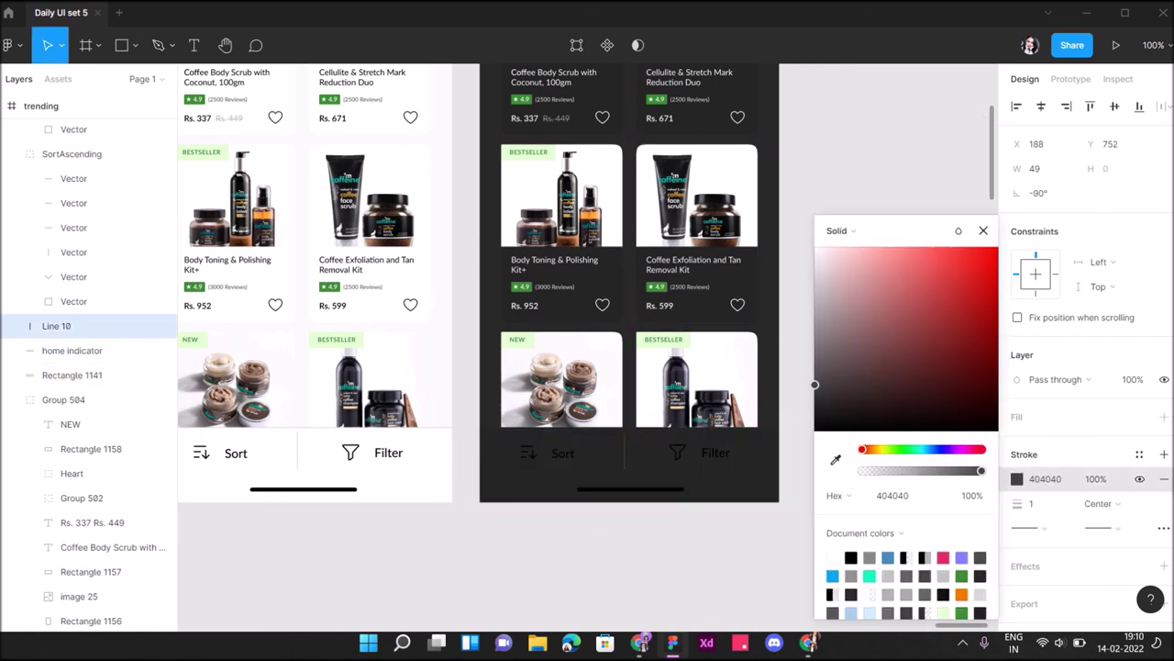
Make the Sort and Filter labels and their icons white (FFFFFF).
click(562, 452)
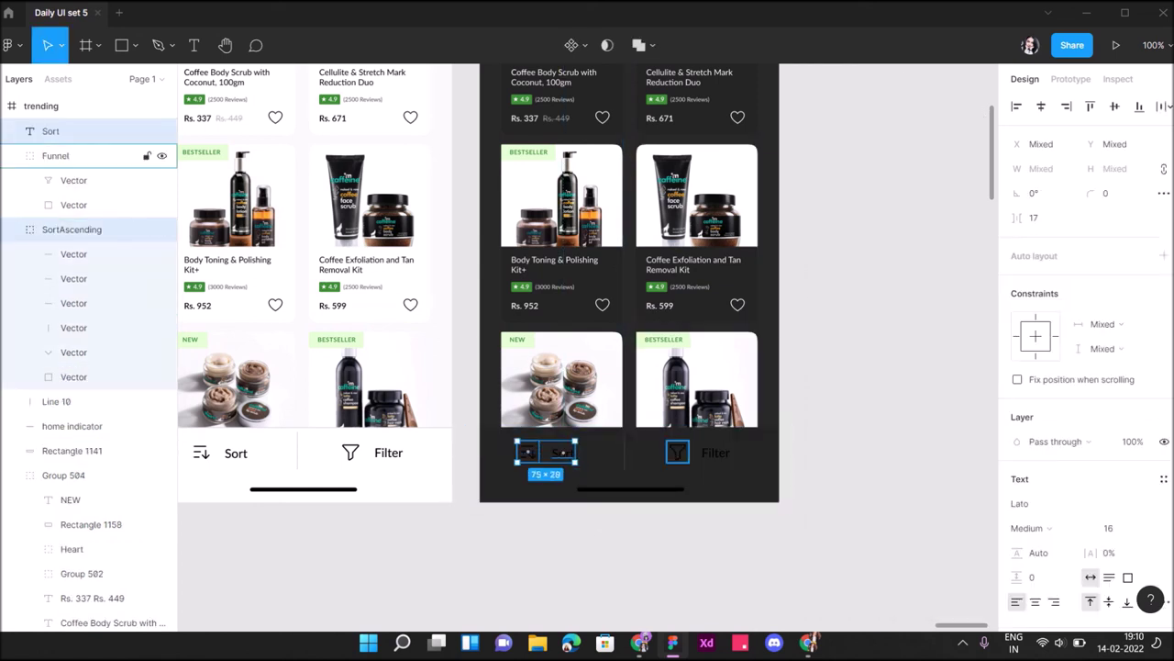
shift+click(55, 155)
shift+click(715, 453)
scroll(1083, 367, down, 5)
click(1017, 498)
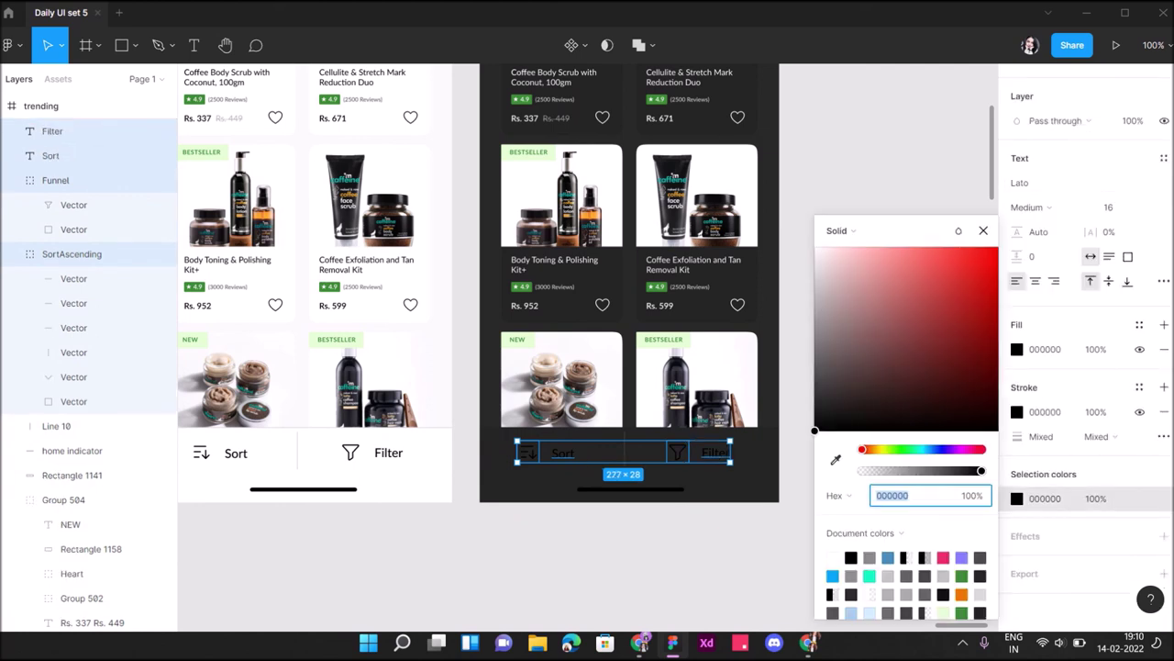
text(ffffff)
key(Return)
Make the home indicator fill white (FFFFFF) and return to 100% zoom.
click(631, 489)
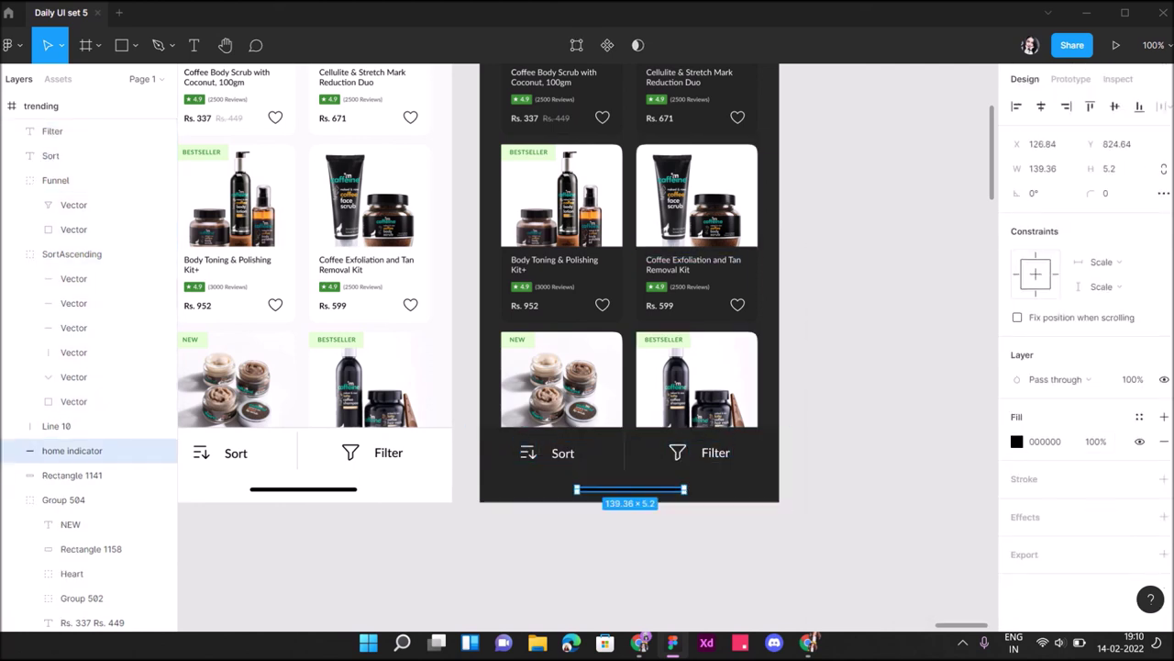
click(1017, 442)
text(ffffff)
key(Return)
key(Escape)
scroll(629, 322, up, 2)
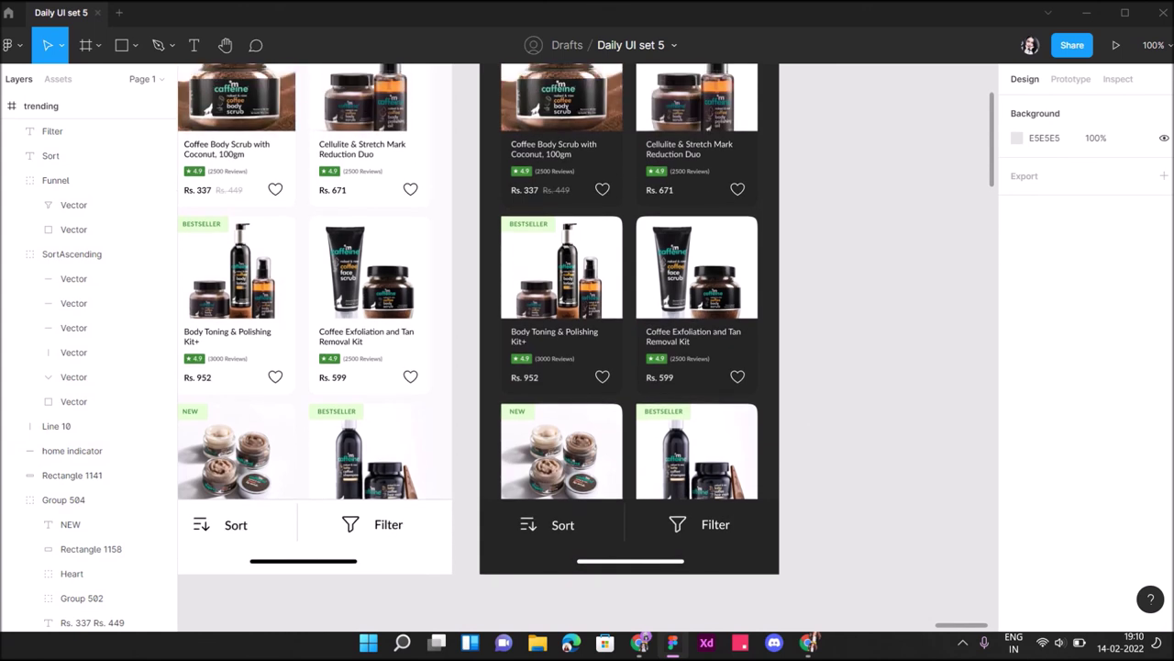
key(shift+1)
key(shift+0)
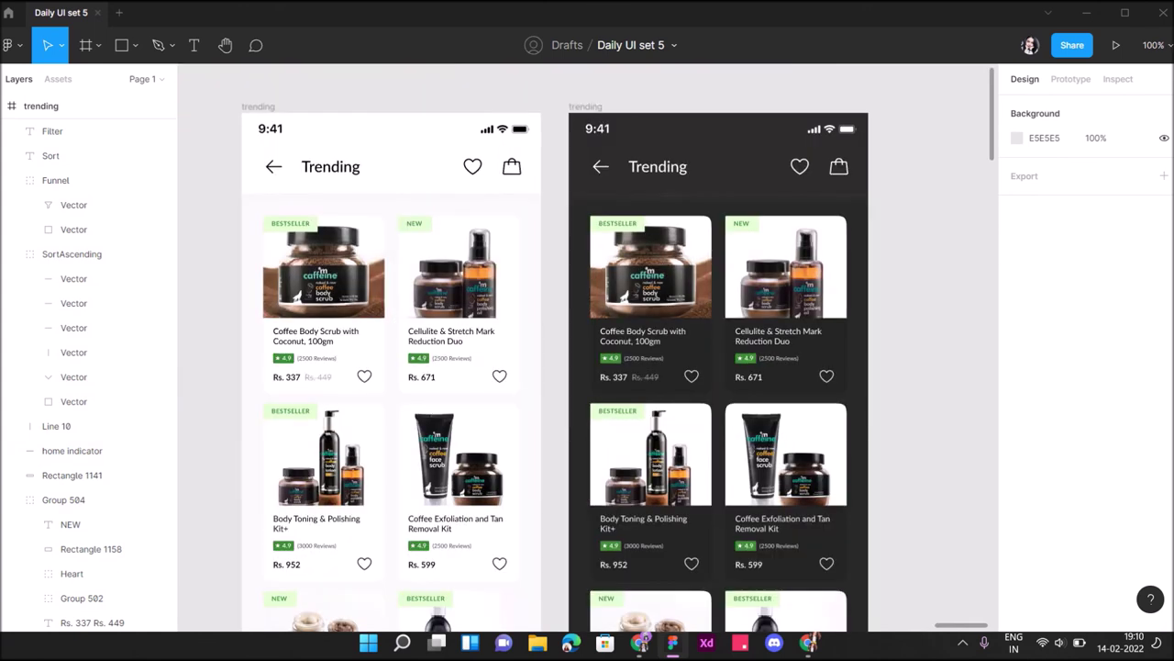